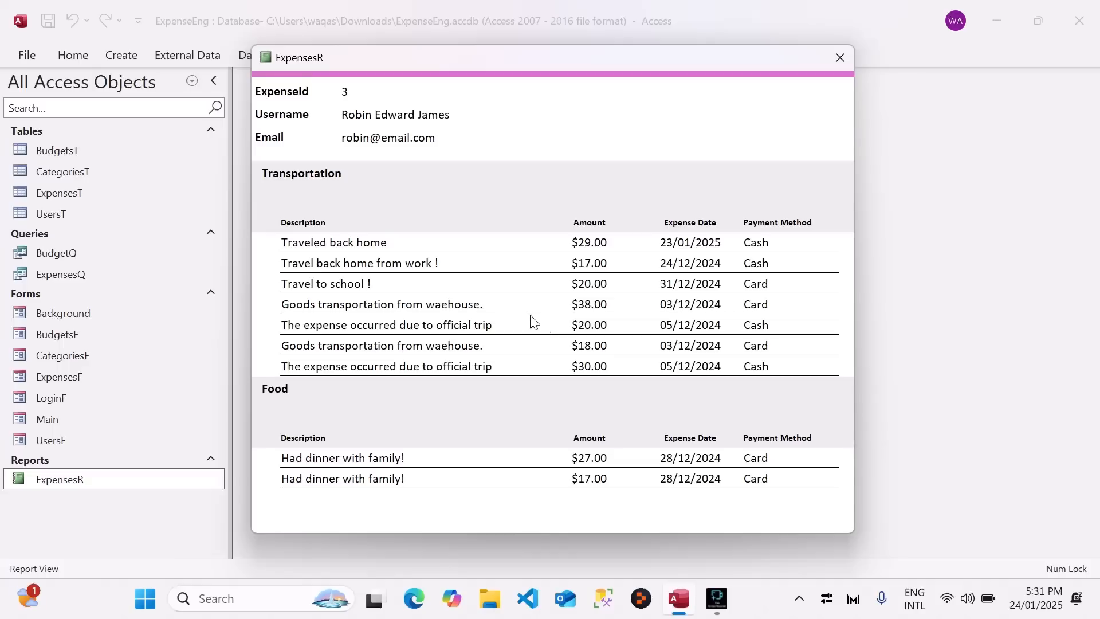
{"action": "left_click_drag", "start_coordinate": [479, 60], "coordinate": [497, 89]}
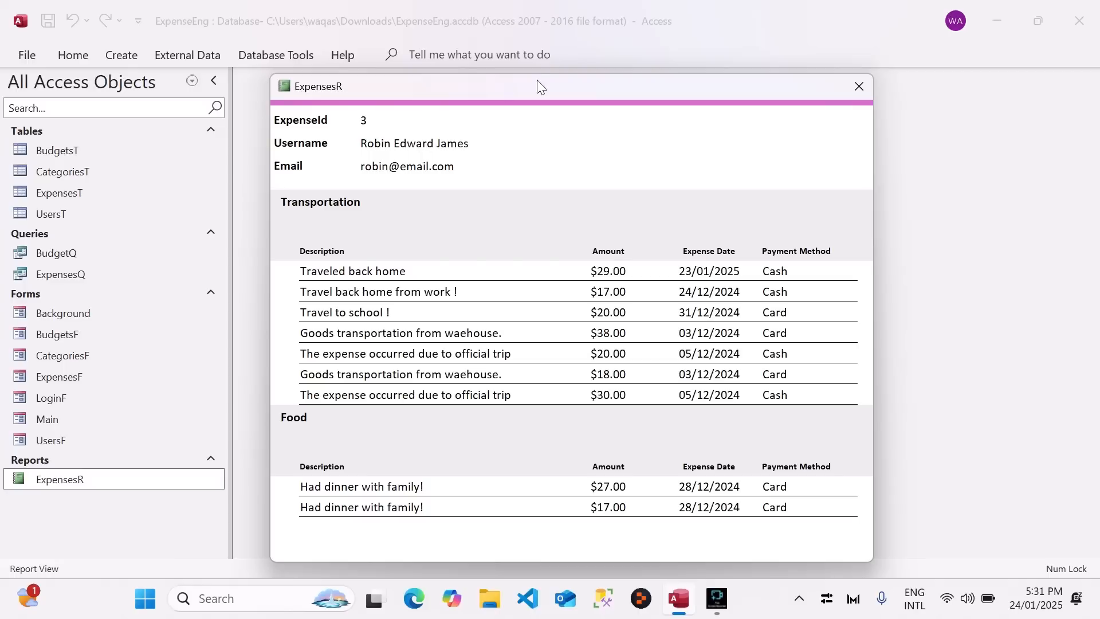
{"action": "left_click_drag", "start_coordinate": [651, 91], "coordinate": [647, 86]}
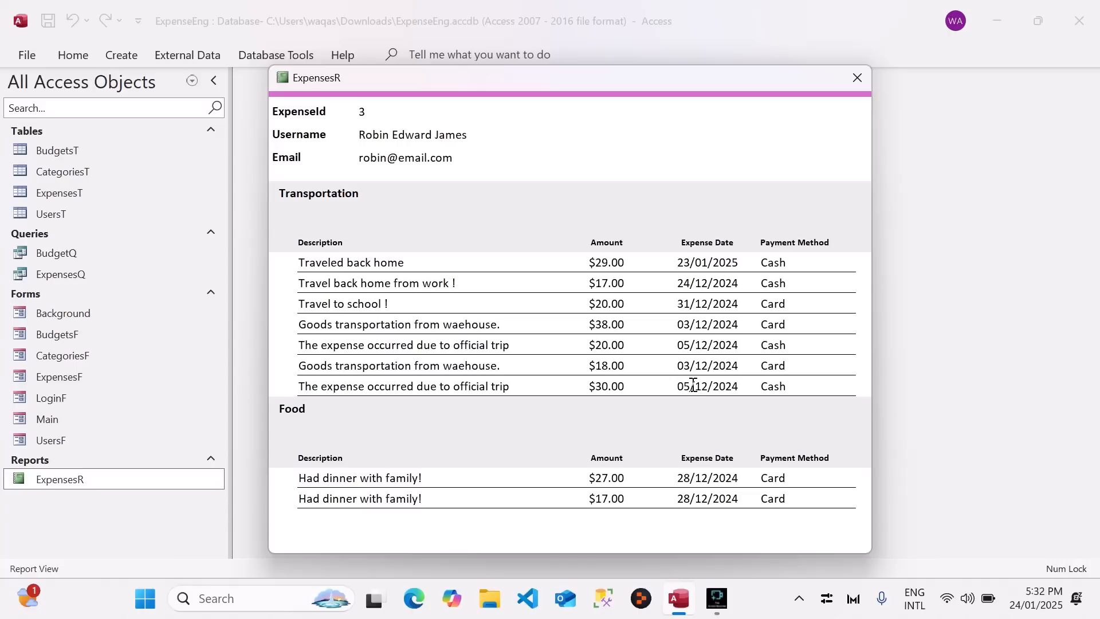
{"action": "mouse_move", "coordinate": [678, 365]}
{"action": "left_mouse_down"}
{"action": "mouse_move", "coordinate": [725, 365]}
{"action": "mouse_move", "coordinate": [708, 363]}
{"action": "left_mouse_up"}
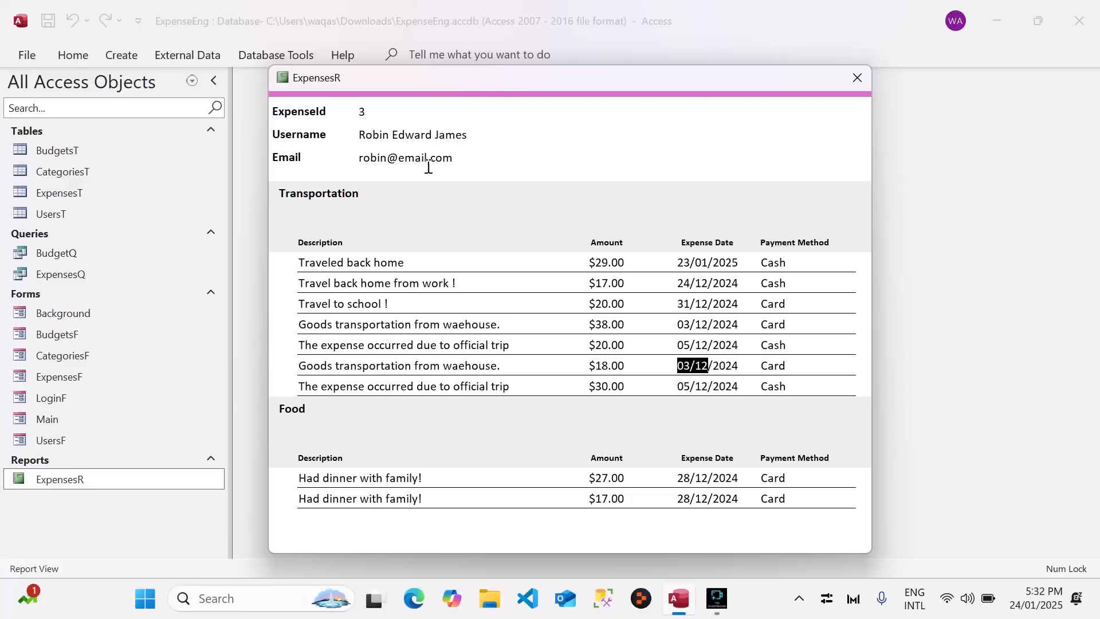
Switch the ExpensesR report to Design View and collapse the Navigation Pane.
{"action": "right_click", "coordinate": [615, 131]}
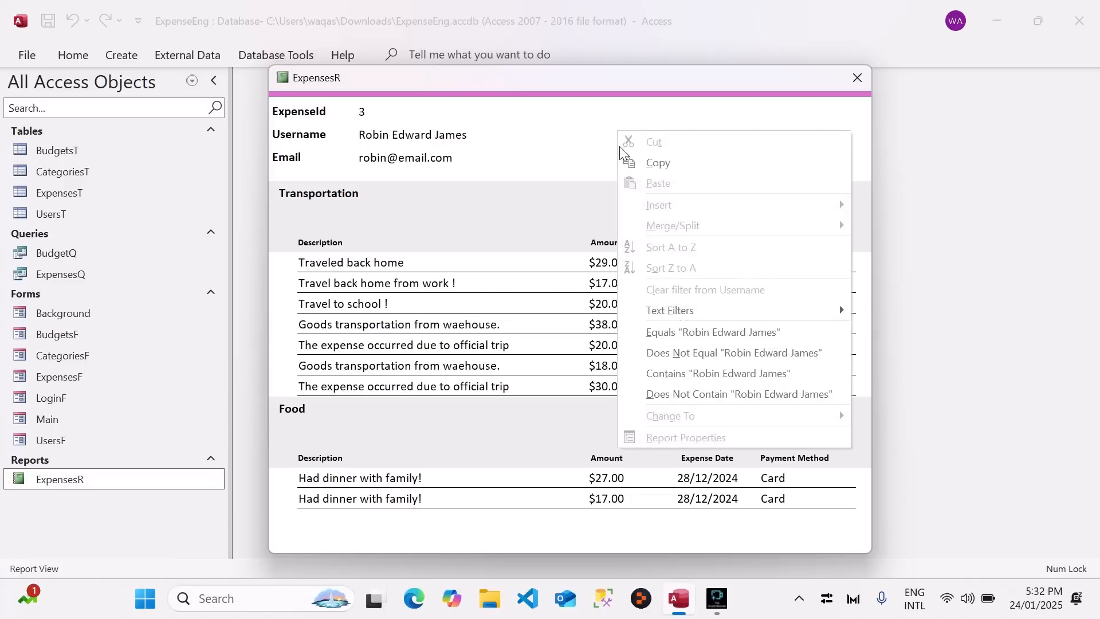
{"action": "right_click", "coordinate": [618, 86]}
{"action": "left_click", "coordinate": [577, 102]}
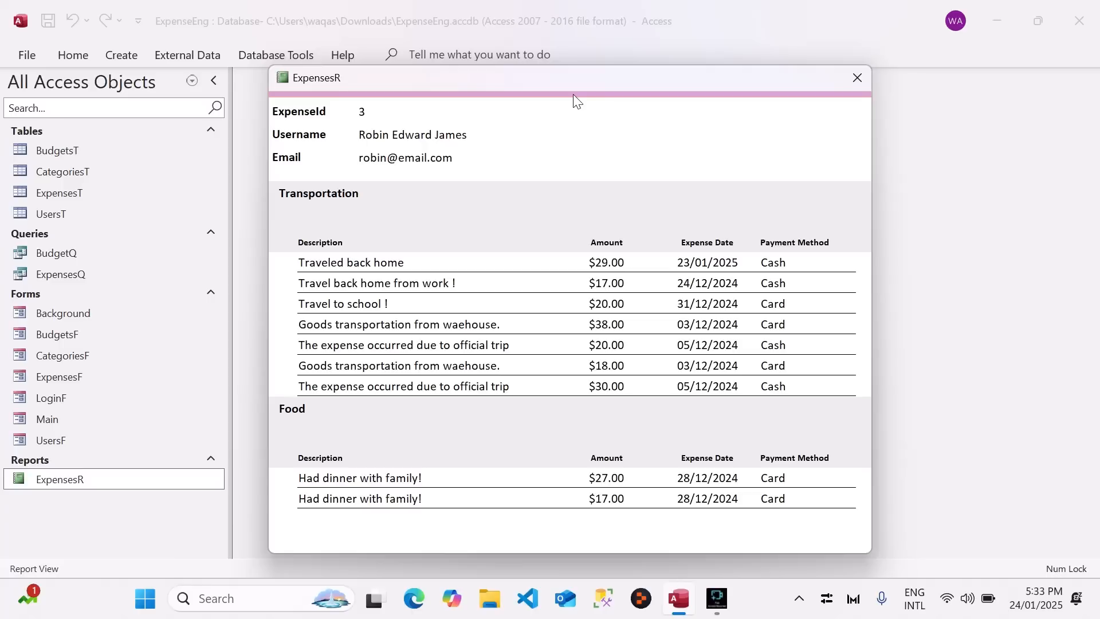
{"action": "right_click", "coordinate": [576, 78]}
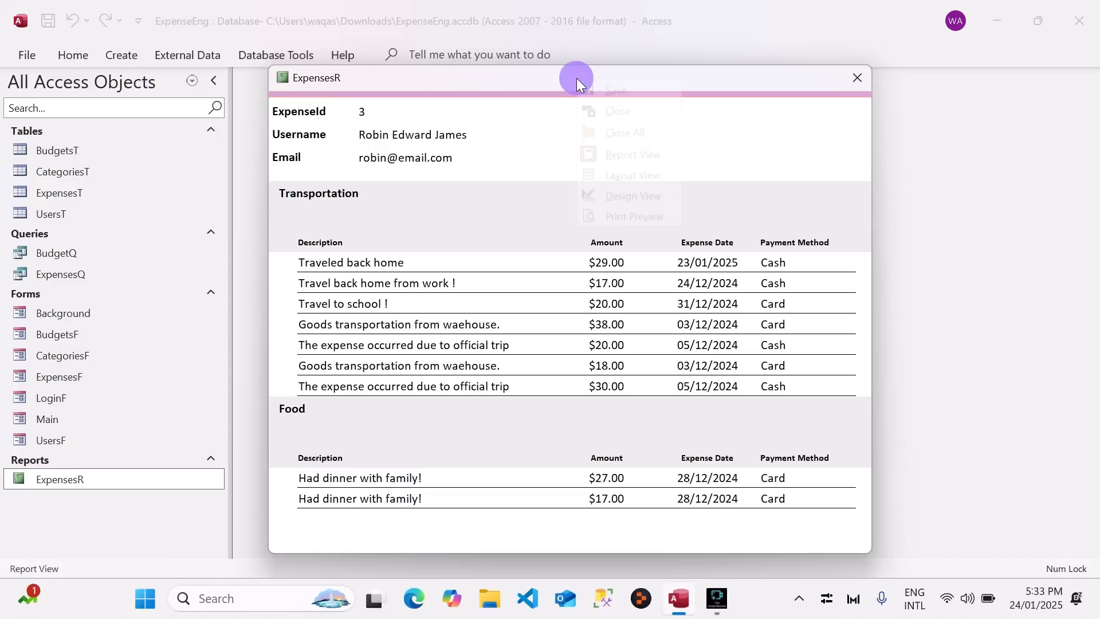
{"action": "left_click", "coordinate": [616, 197]}
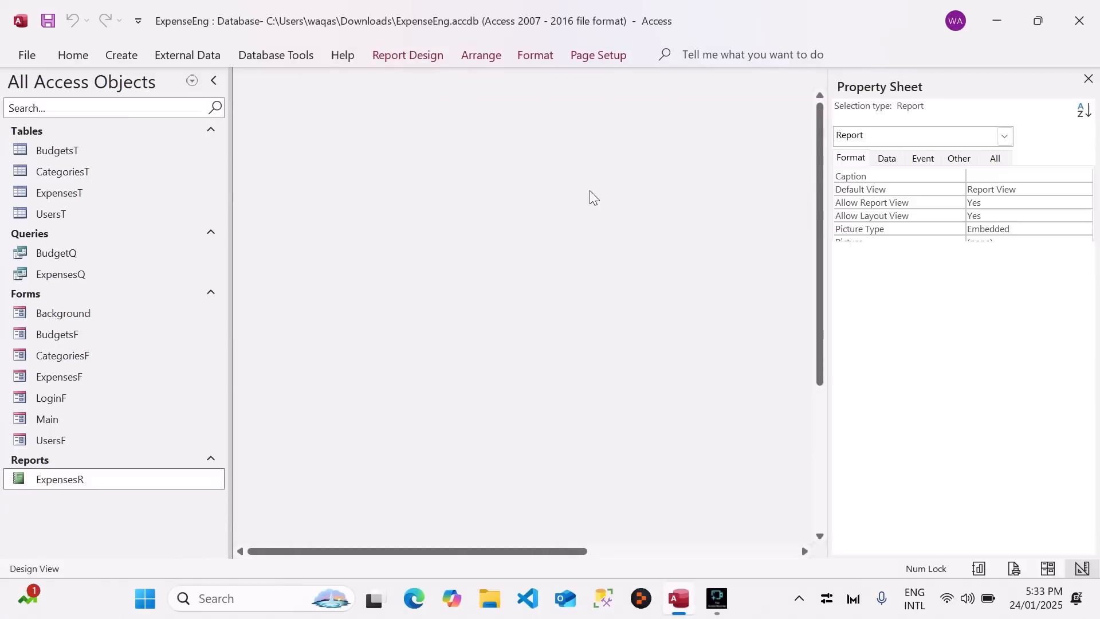
{"action": "left_click", "coordinate": [213, 83]}
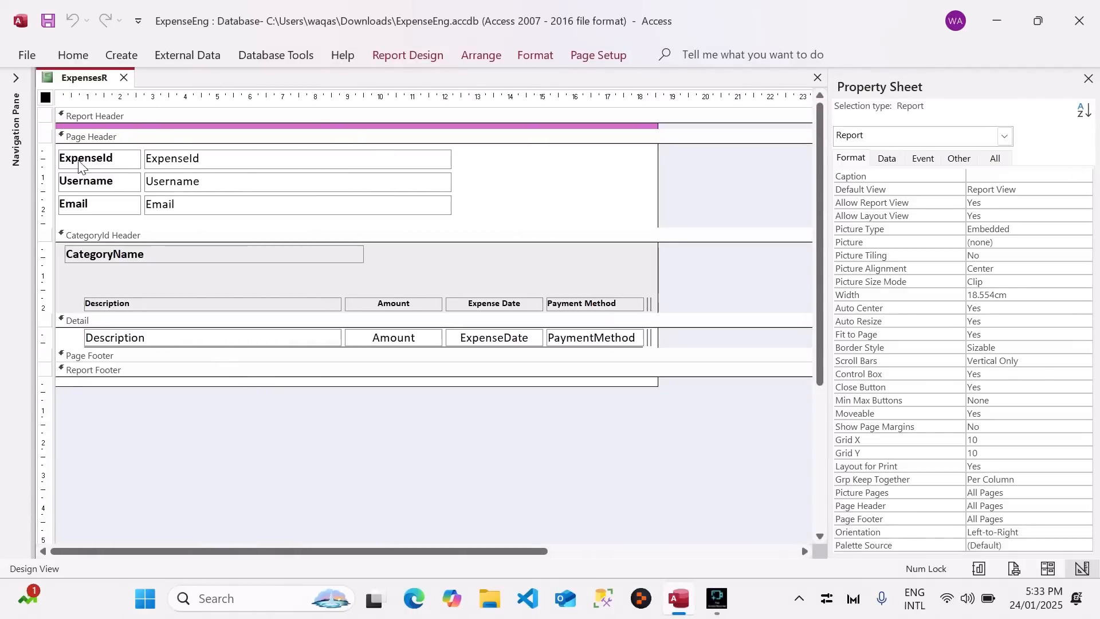
Change the page header captions for the Username and Email fields to "User Name:" and "Email:".
{"action": "left_click", "coordinate": [90, 181]}
{"action": "left_click", "coordinate": [91, 183]}
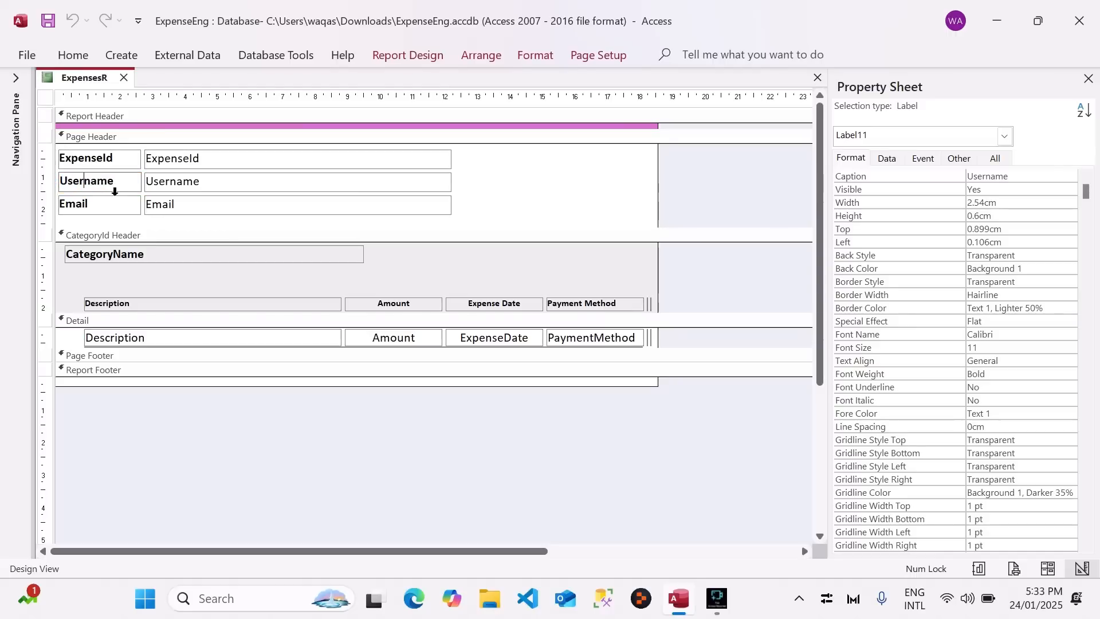
{"action": "left_click", "coordinate": [96, 185]}
{"action": "key", "text": "Delete"}
{"action": "type", "text": "Name:"}
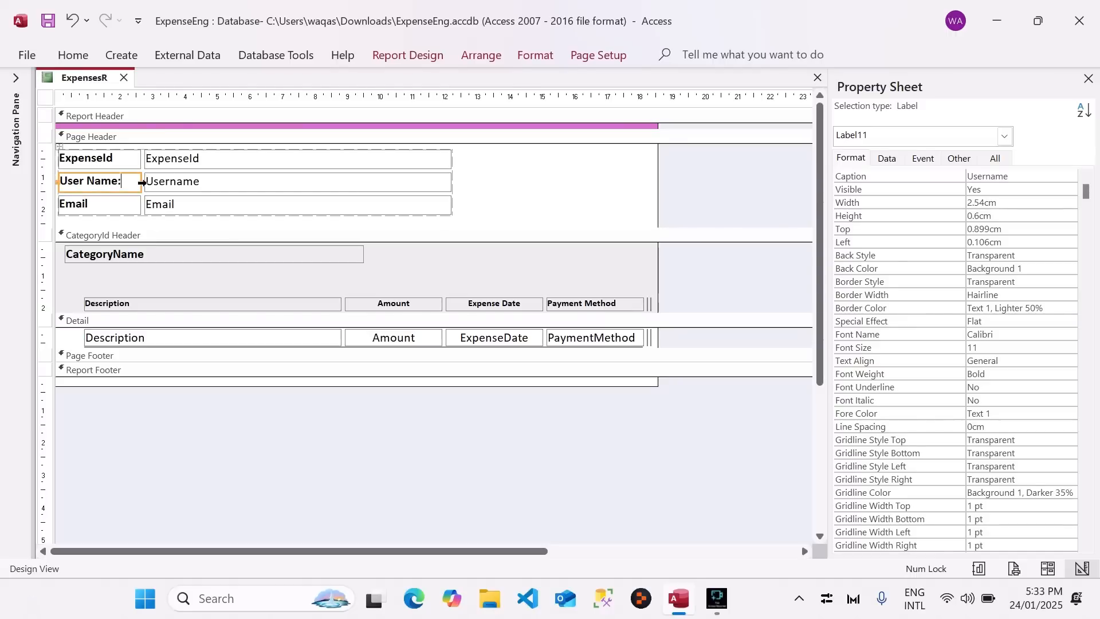
{"action": "left_click", "coordinate": [98, 204]}
{"action": "left_click", "coordinate": [115, 202]}
{"action": "type", "text": ":"}
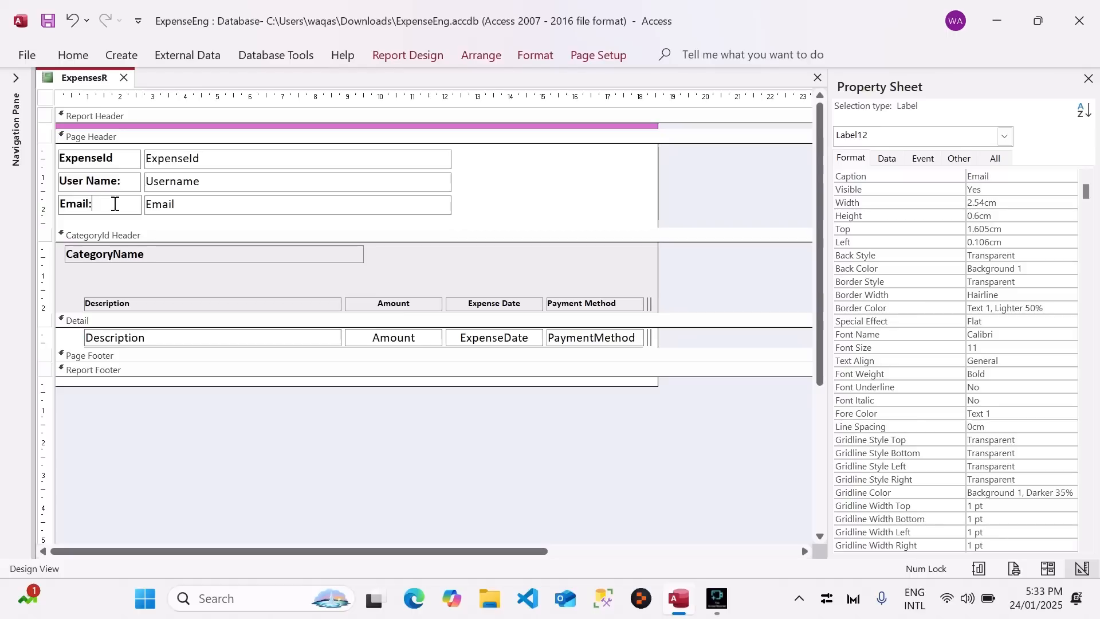
{"action": "key", "text": "Return"}
Change the ExpenseId label's caption in the page header to "Expense ID:".
{"action": "left_click", "coordinate": [111, 160]}
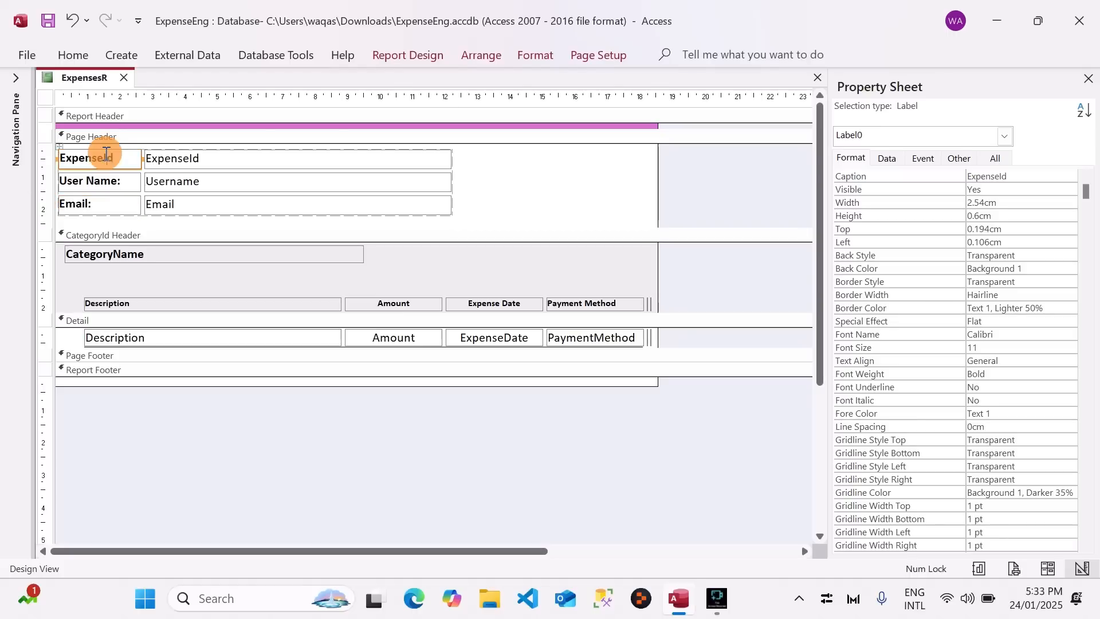
{"action": "left_click", "coordinate": [110, 160]}
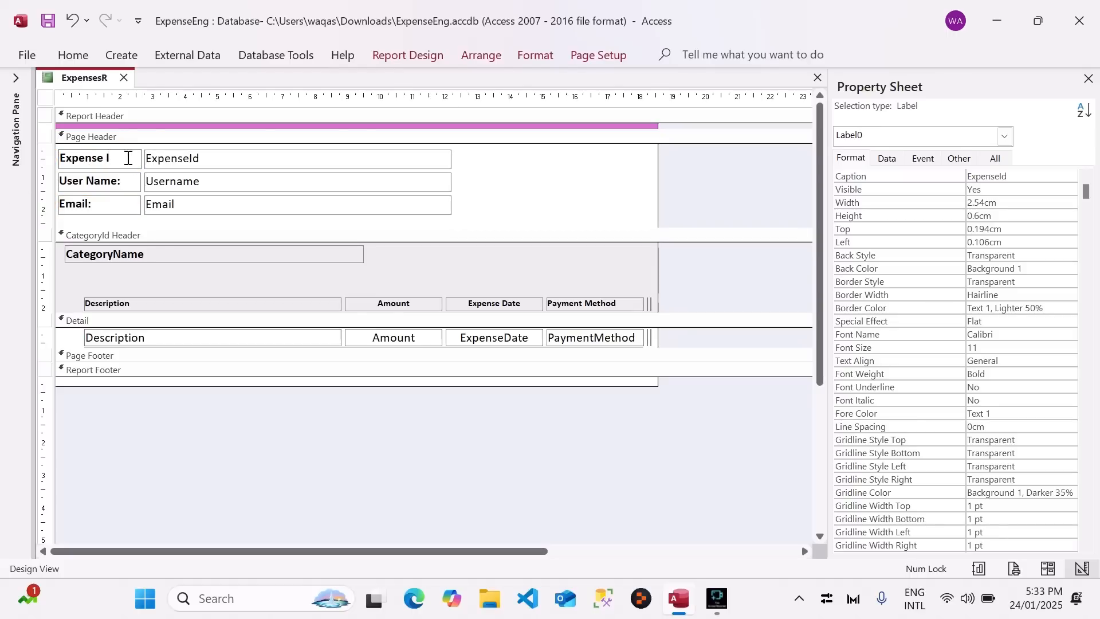
{"action": "key", "text": "Return"}
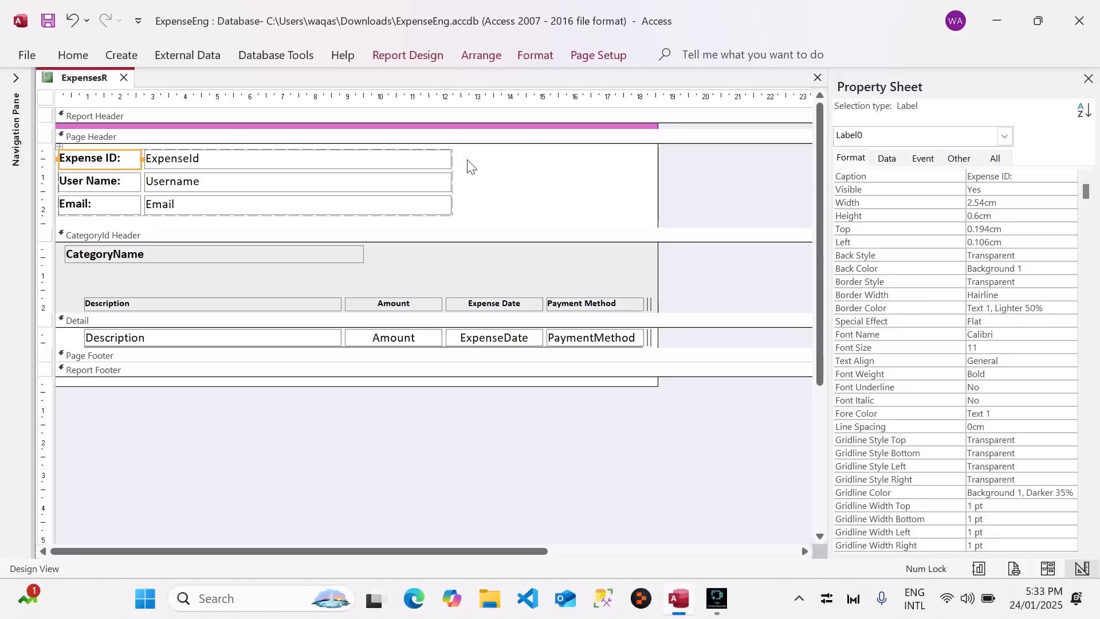
Remove the layout from all labels and text boxes in the page header.
{"action": "left_click_drag", "start_coordinate": [435, 166], "coordinate": [95, 211]}
{"action": "right_click", "coordinate": [104, 212]}
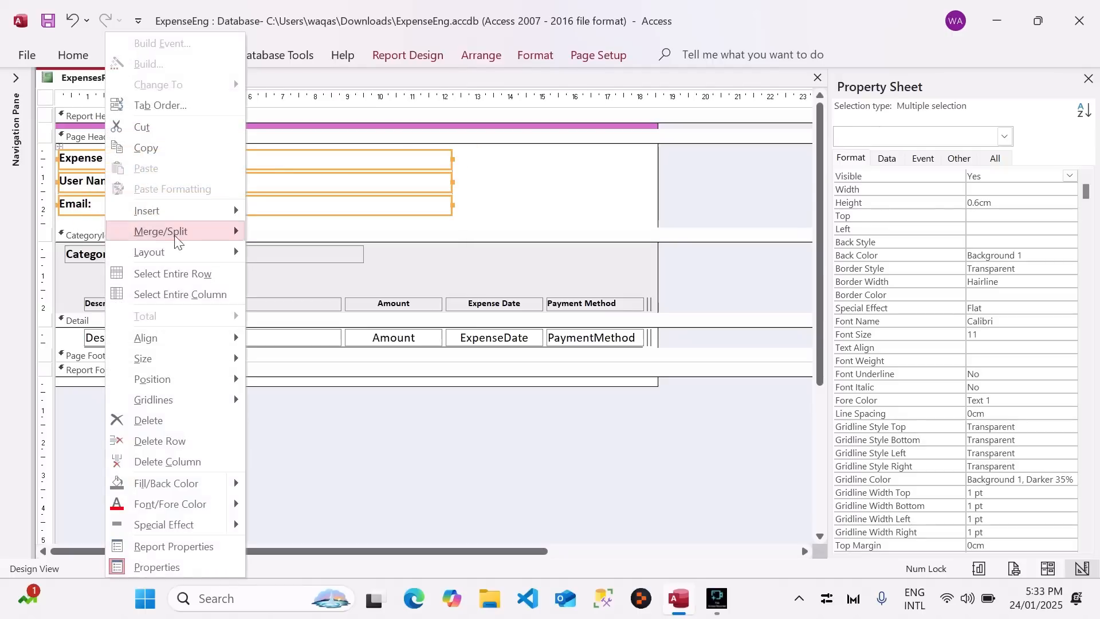
{"action": "mouse_move", "coordinate": [172, 252]}
{"action": "left_click", "coordinate": [302, 295]}
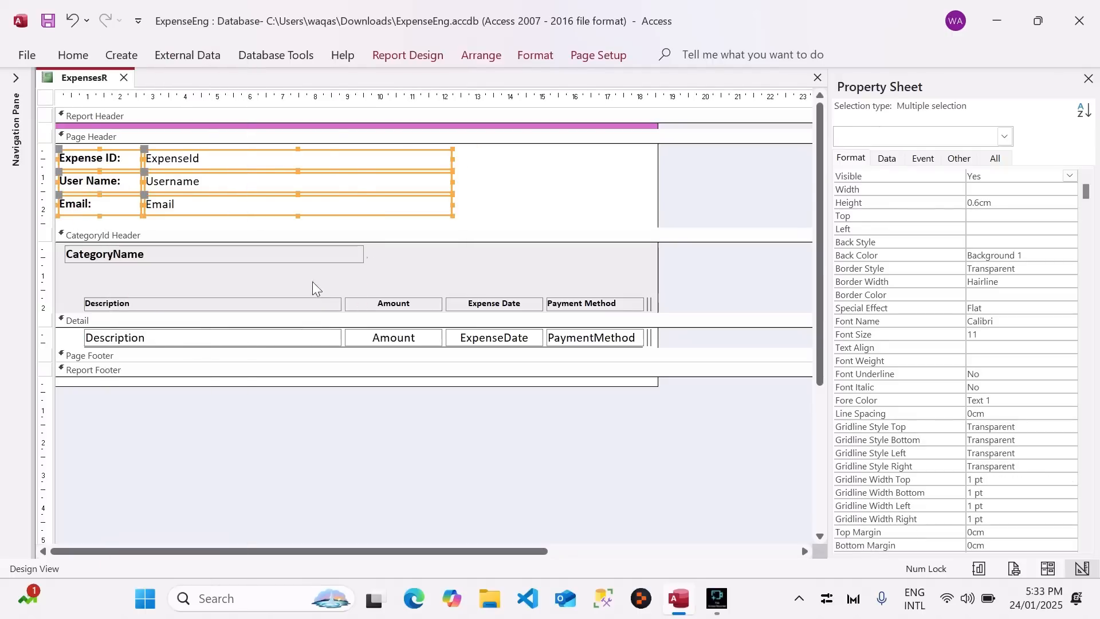
{"action": "left_click", "coordinate": [491, 172]}
Narrow the ExpenseId text box to about 3.2 cm and shift the User Name and Email controls slightly down.
{"action": "left_click", "coordinate": [450, 163]}
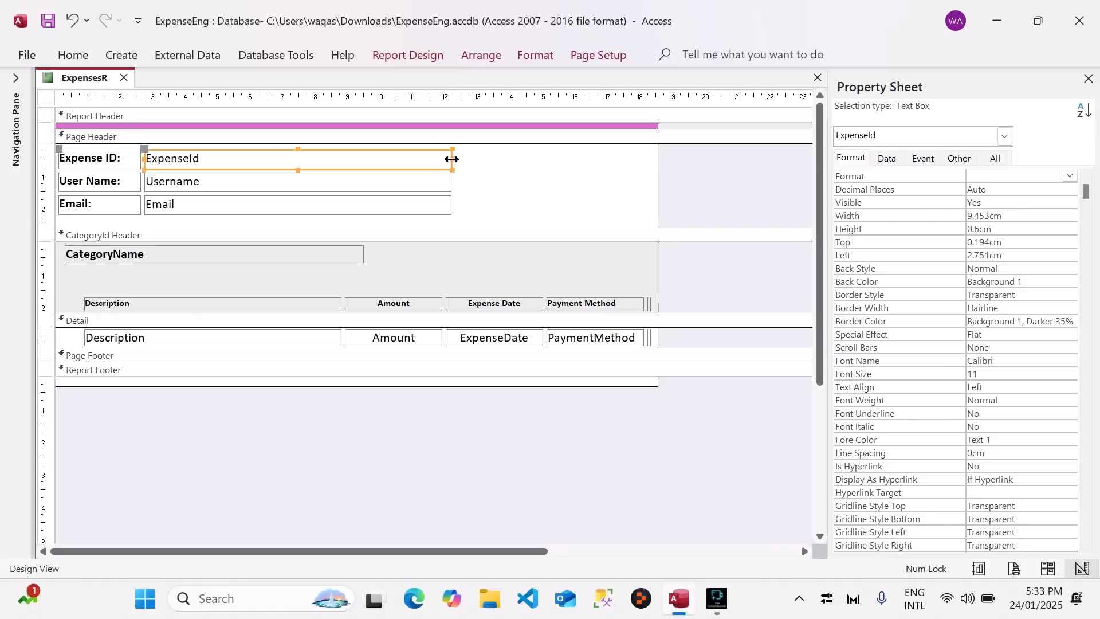
{"action": "left_click_drag", "start_coordinate": [450, 159], "coordinate": [249, 161]}
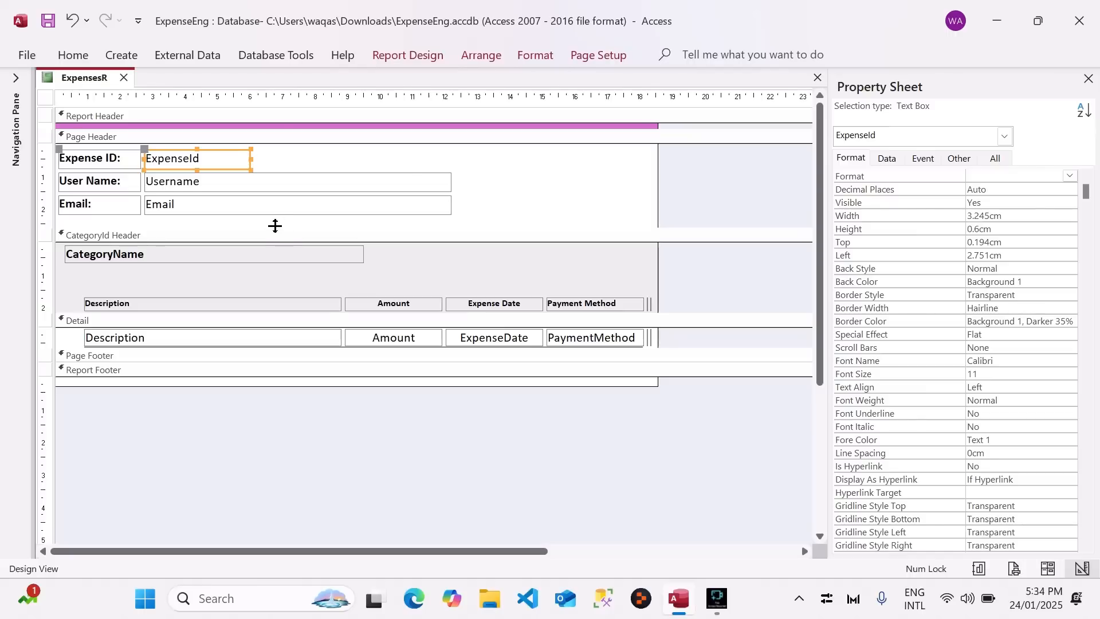
{"action": "left_click_drag", "start_coordinate": [275, 225], "coordinate": [130, 187]}
{"action": "left_click", "coordinate": [303, 163]}
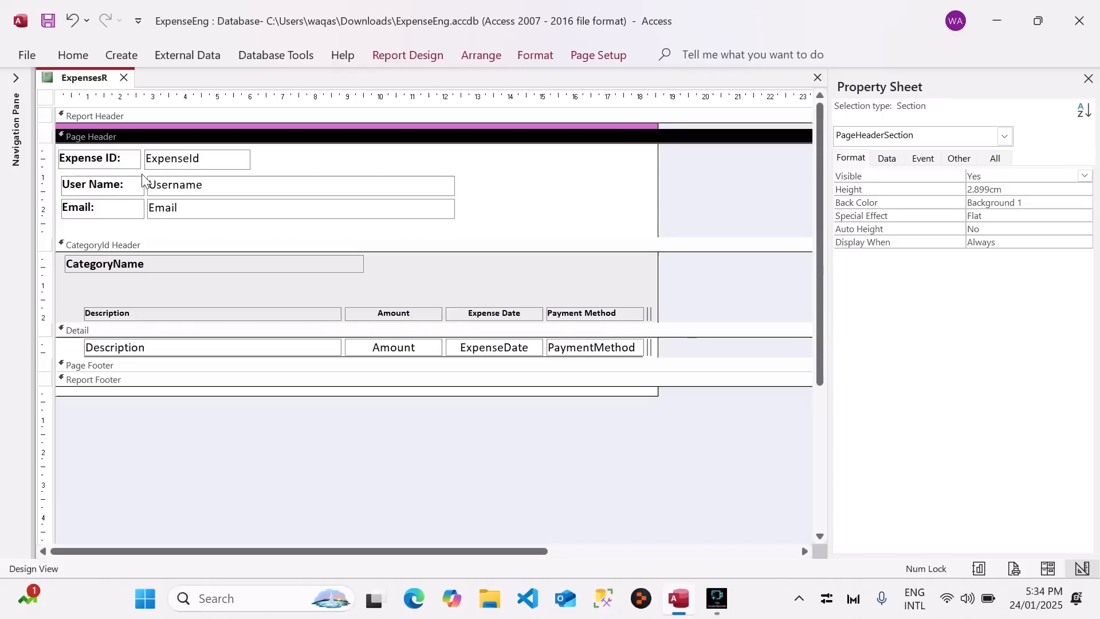
Delete the Expense ID label and its text box from the page header.
{"action": "left_click", "coordinate": [164, 349]}
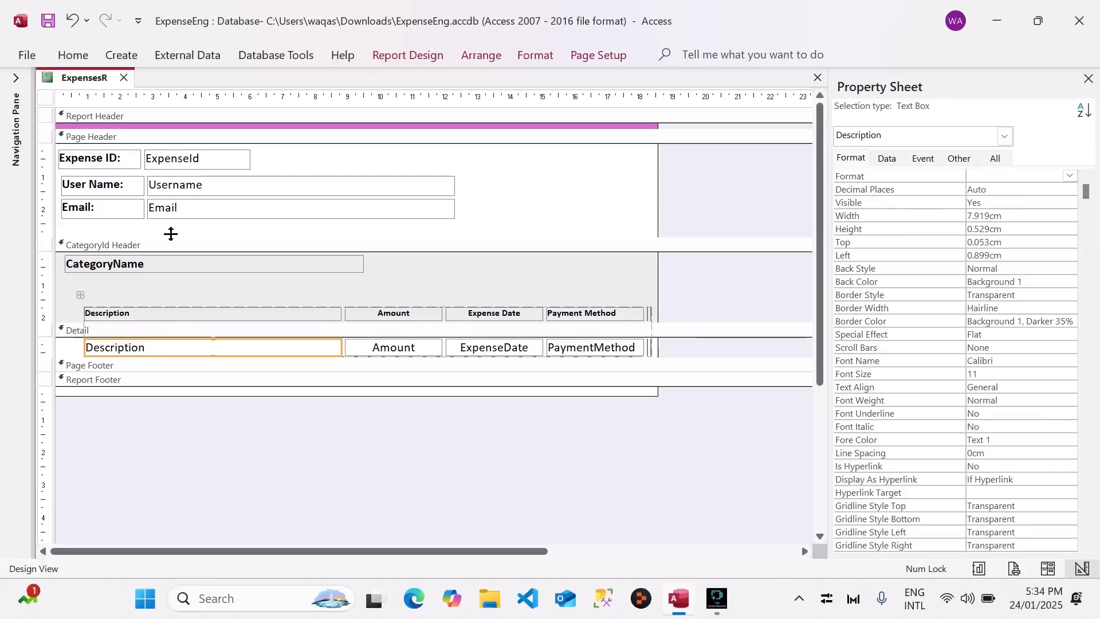
{"action": "left_click_drag", "start_coordinate": [265, 167], "coordinate": [118, 159]}
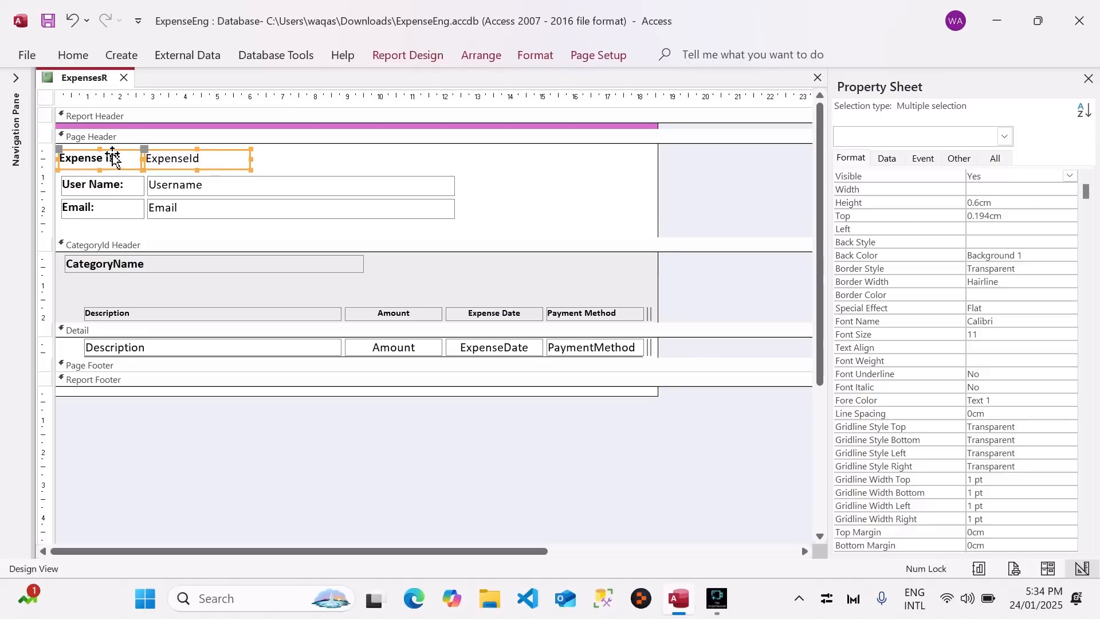
{"action": "key", "text": "Delete"}
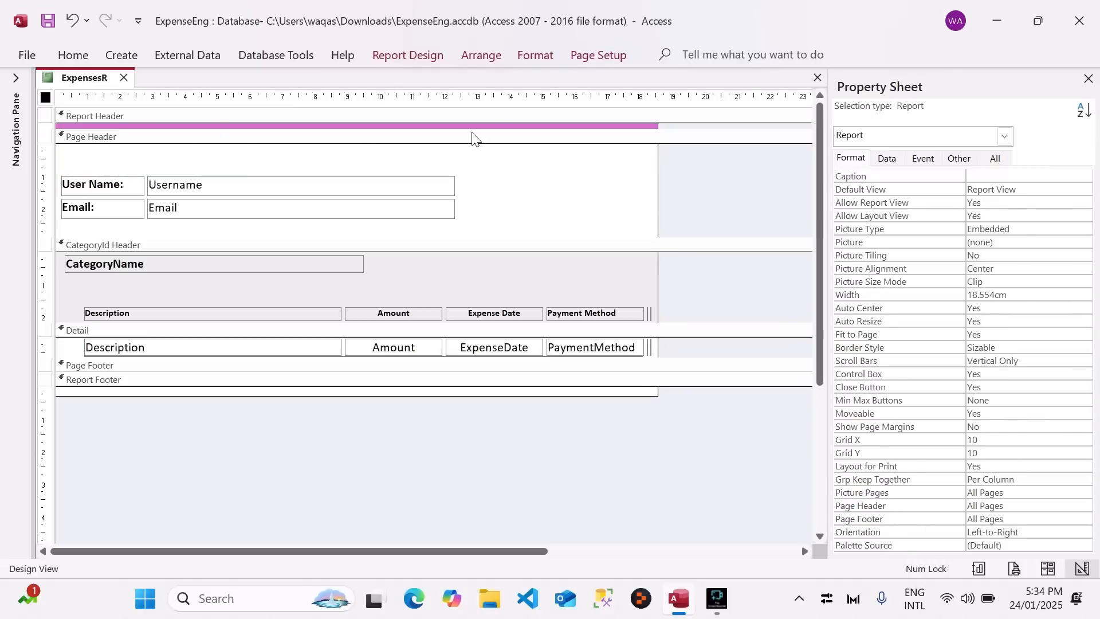
Add the existing ExpenseId field as the first table column, before Description.
{"action": "left_click", "coordinate": [419, 60]}
{"action": "left_click", "coordinate": [869, 109]}
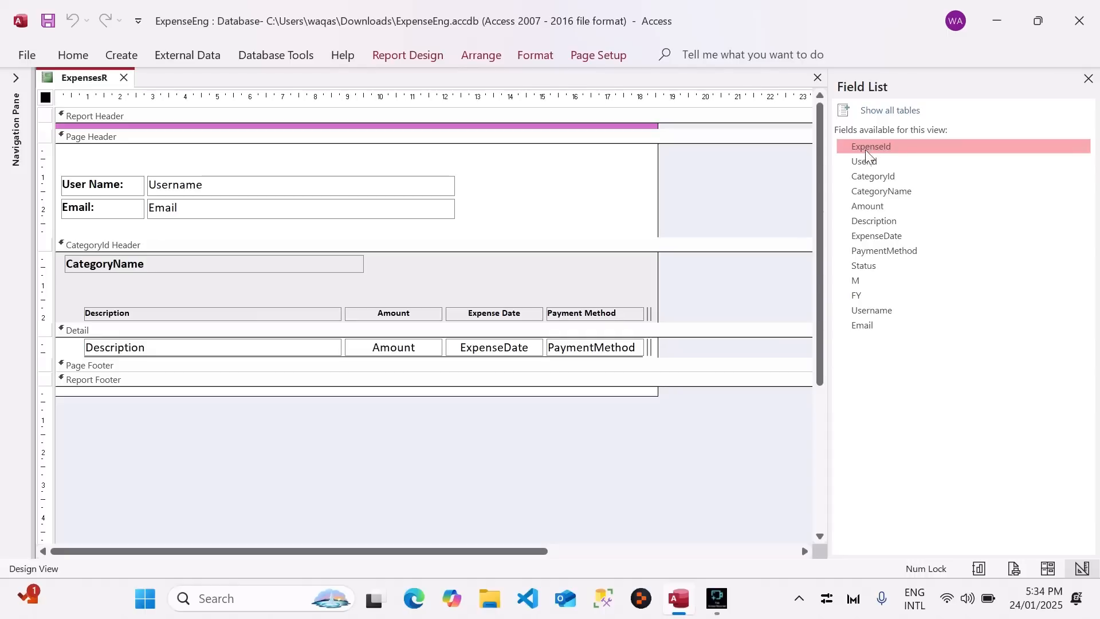
{"action": "left_click_drag", "start_coordinate": [868, 150], "coordinate": [86, 314]}
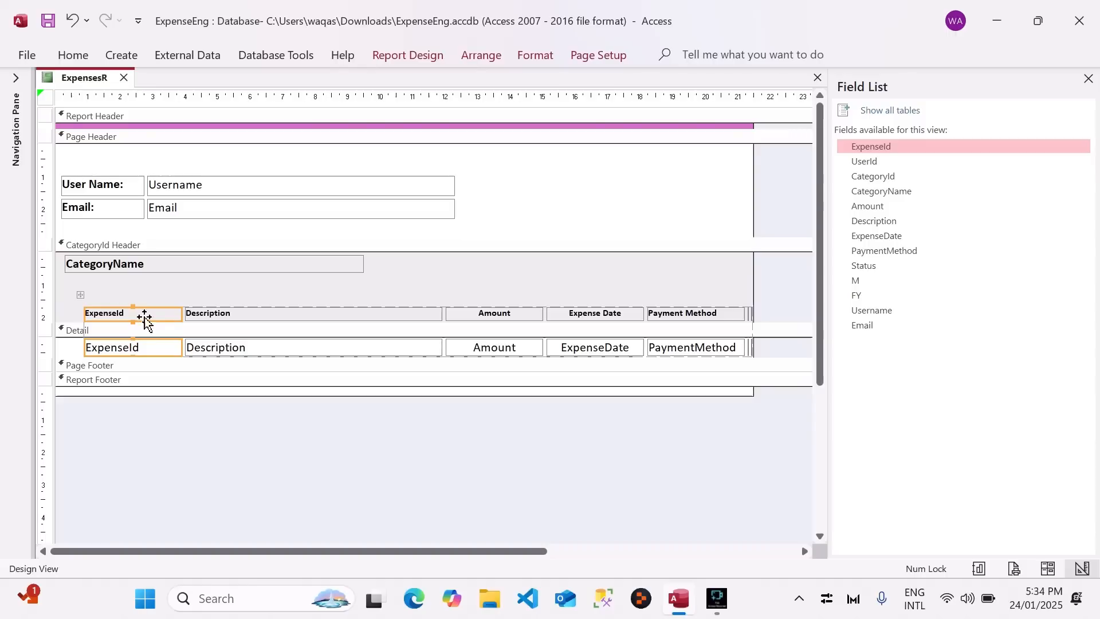
Narrow the ExpenseId column to fit its heading and change the heading's caption to "Expense #".
{"action": "left_click_drag", "start_coordinate": [179, 316], "coordinate": [127, 320]}
{"action": "left_click", "coordinate": [135, 295]}
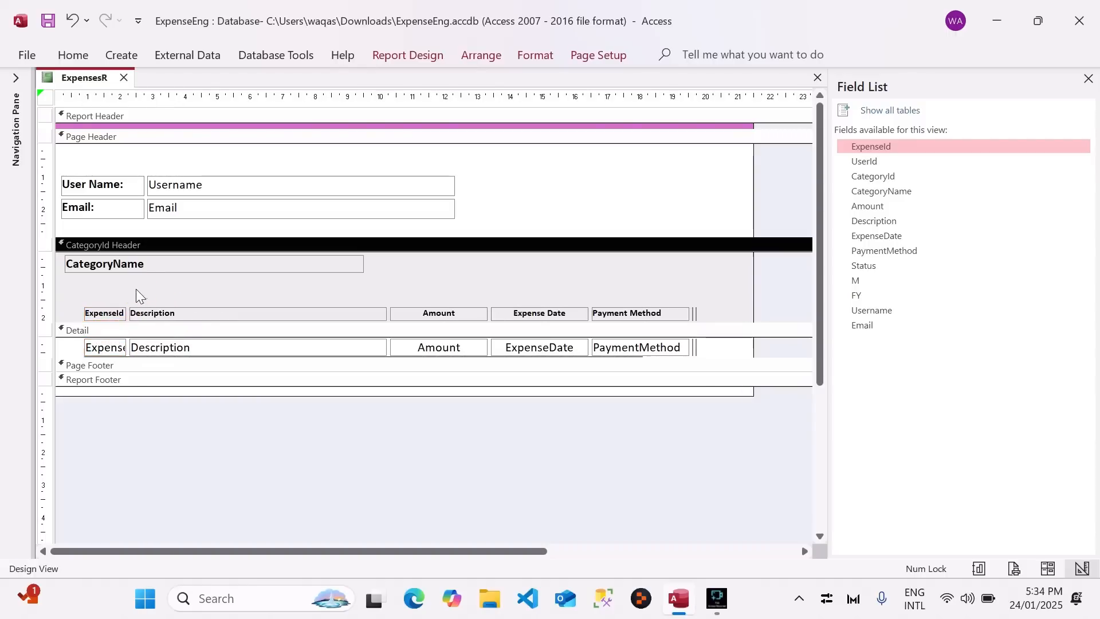
{"action": "left_click", "coordinate": [117, 312]}
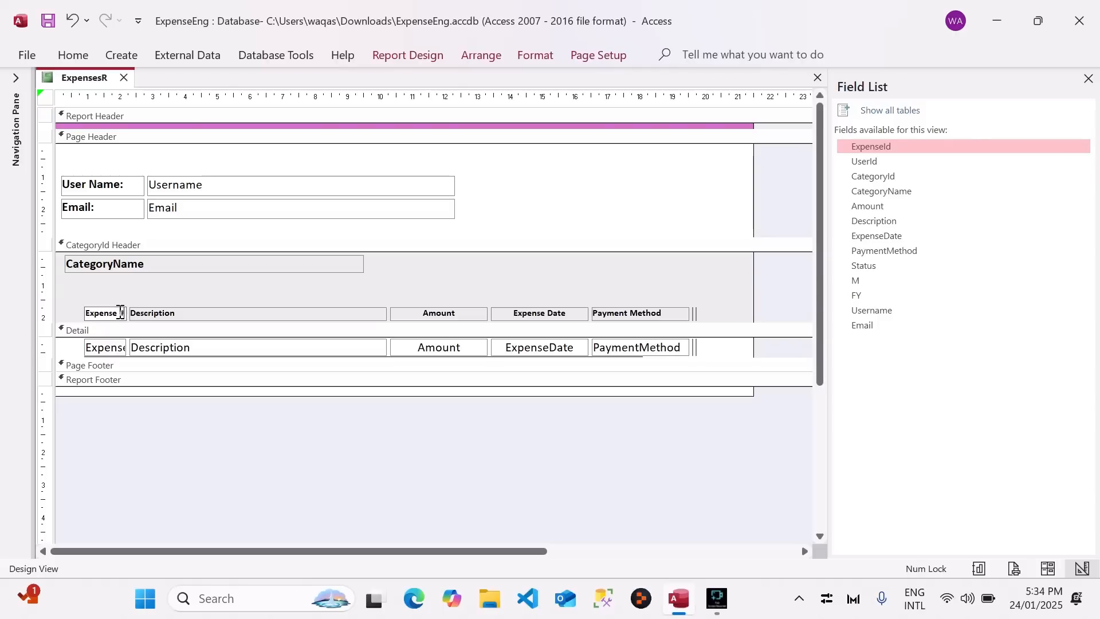
{"action": "left_click", "coordinate": [120, 313]}
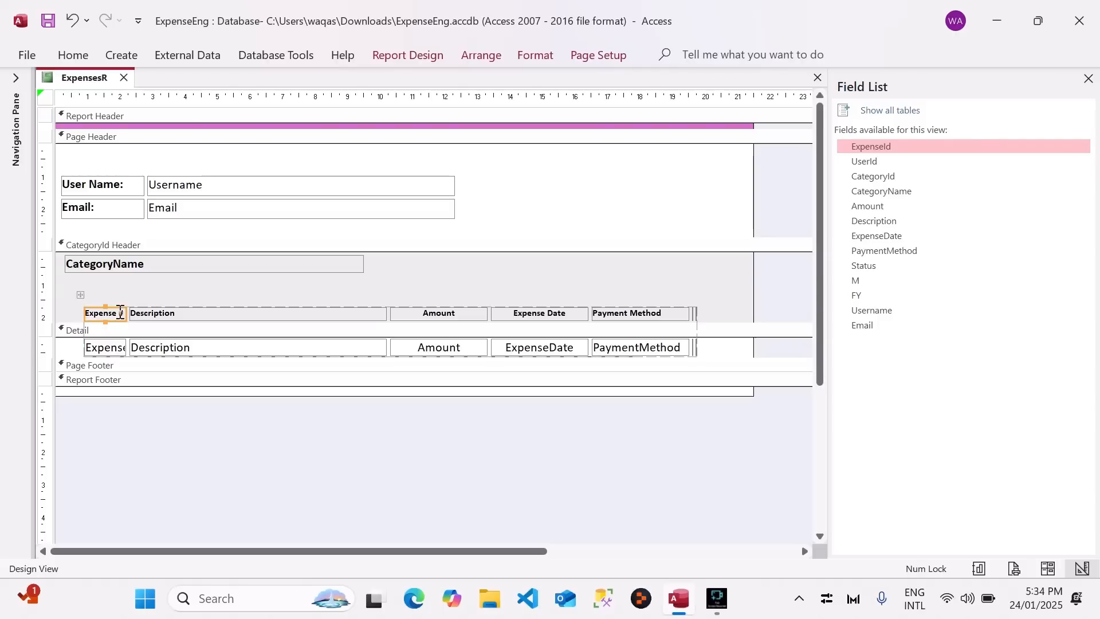
Narrow the report to about 19.9 cm and extend the line below the detail row past the Payment Method column.
{"action": "left_click", "coordinate": [751, 290]}
{"action": "left_click_drag", "start_coordinate": [751, 290], "coordinate": [701, 300]}
{"action": "left_click_drag", "start_coordinate": [708, 394], "coordinate": [707, 395]}
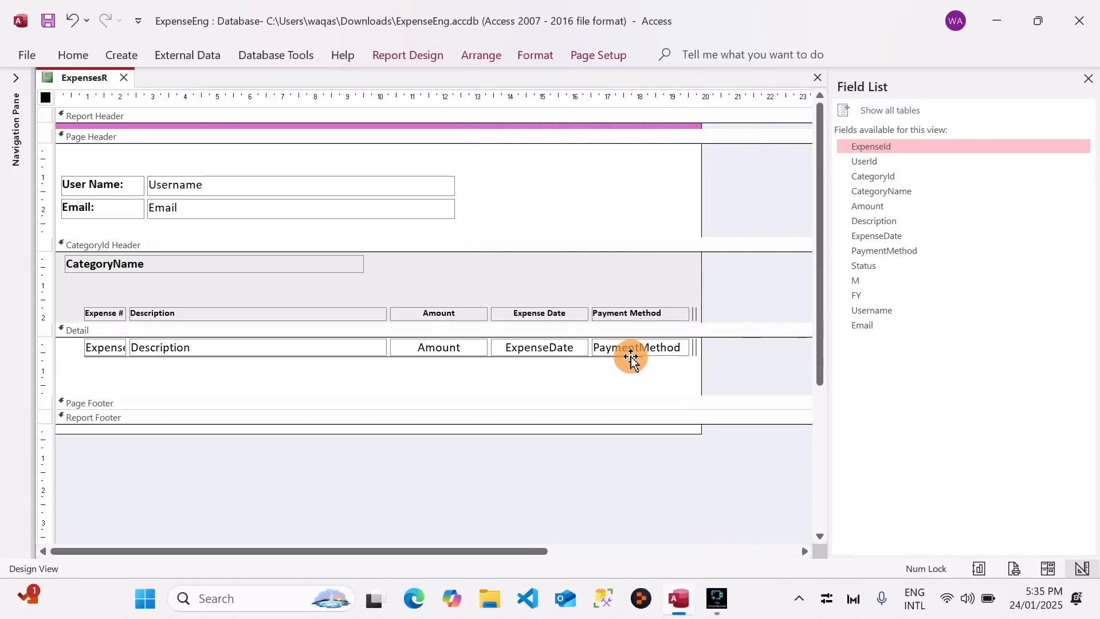
{"action": "left_click", "coordinate": [684, 357]}
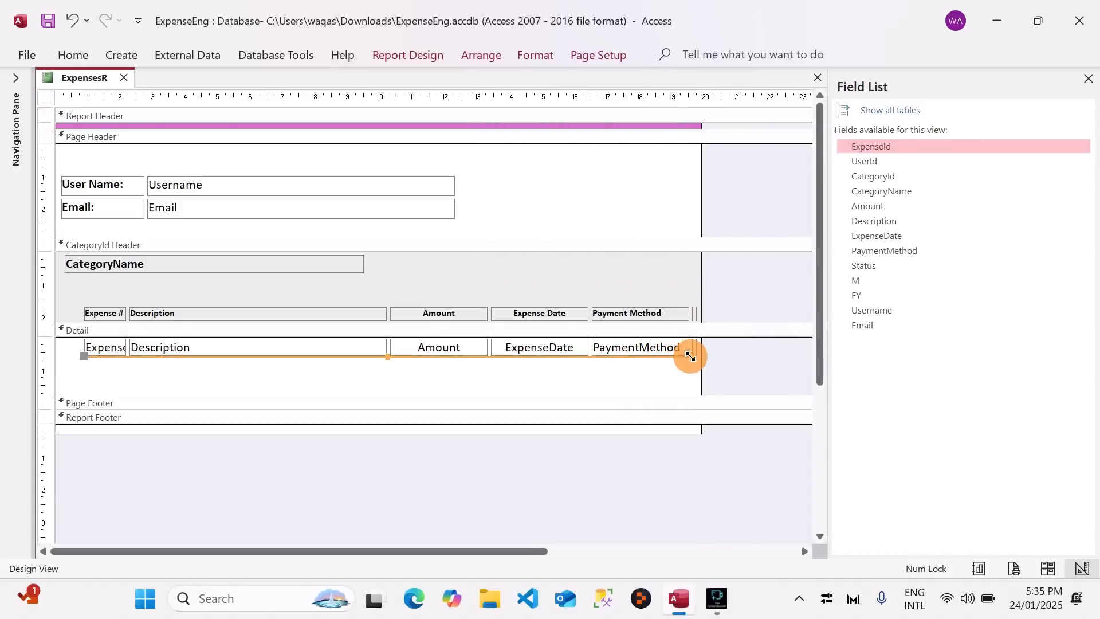
{"action": "left_click_drag", "start_coordinate": [690, 396], "coordinate": [655, 337]}
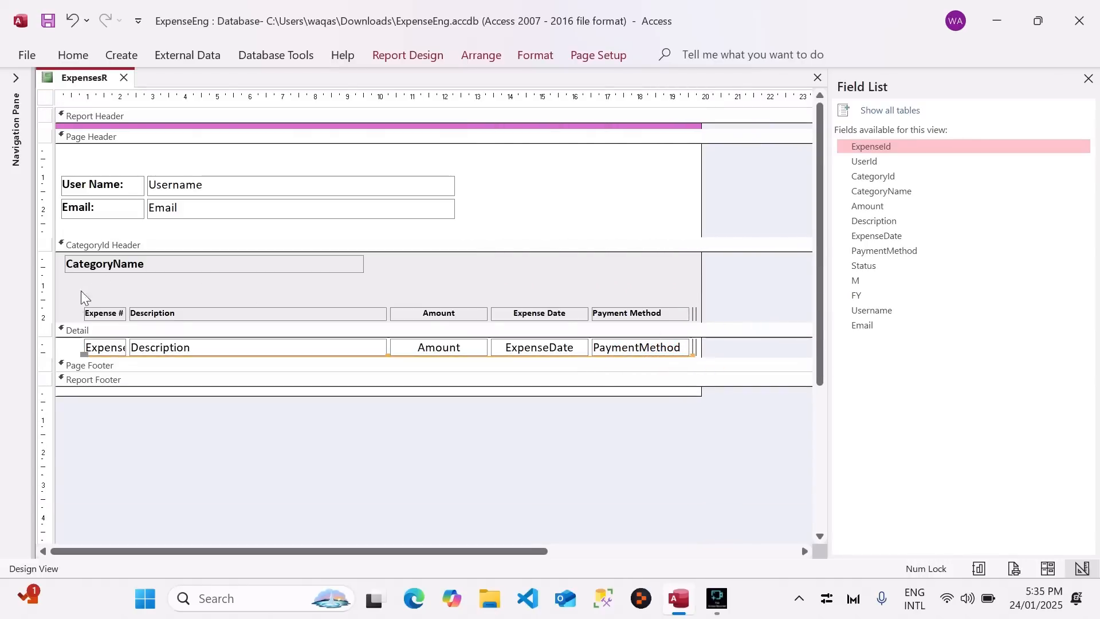
Shift the table's headings, detail fields and line slightly left, and center the text of the Expense # column.
{"action": "left_click_drag", "start_coordinate": [80, 293], "coordinate": [633, 356]}
{"action": "left_click", "coordinate": [408, 284]}
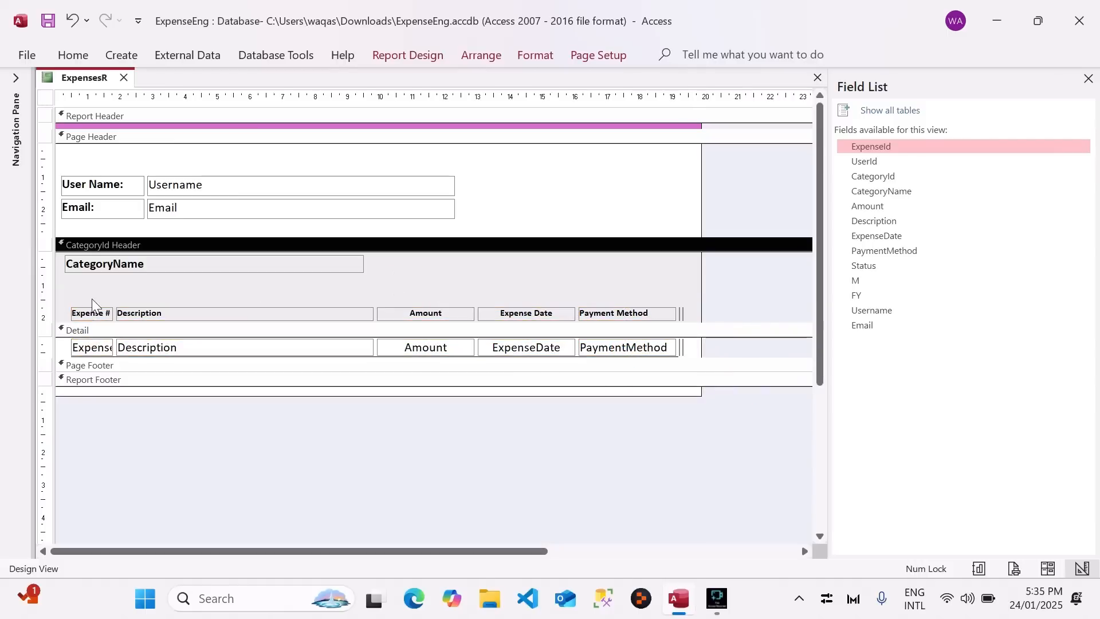
{"action": "left_click_drag", "start_coordinate": [90, 298], "coordinate": [91, 352]}
{"action": "left_click", "coordinate": [70, 56]}
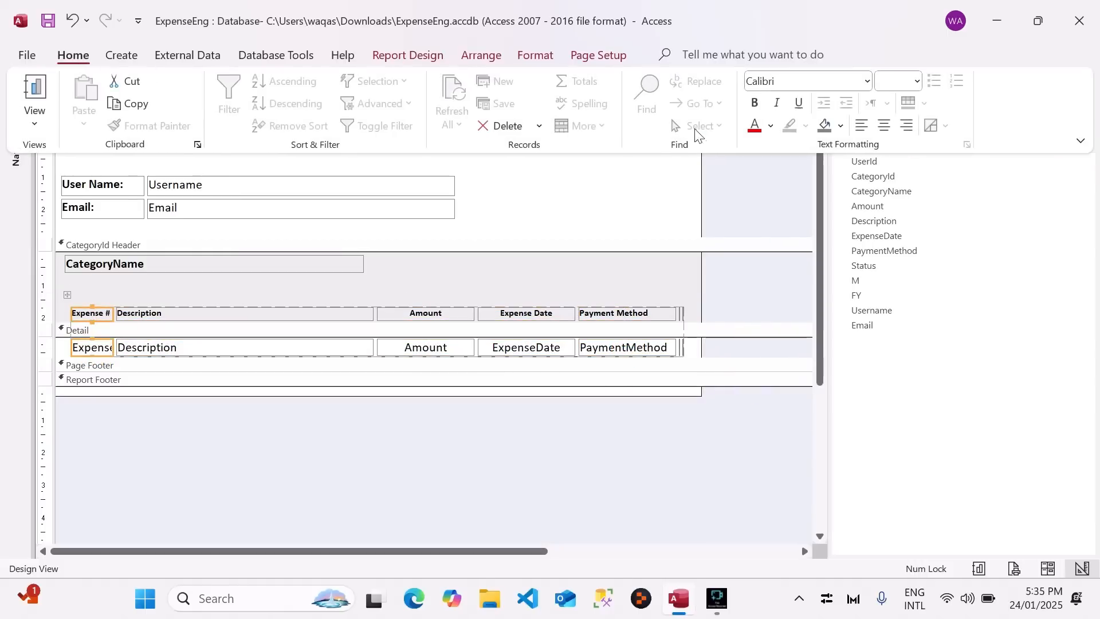
{"action": "left_click", "coordinate": [889, 130]}
{"action": "left_click", "coordinate": [673, 296]}
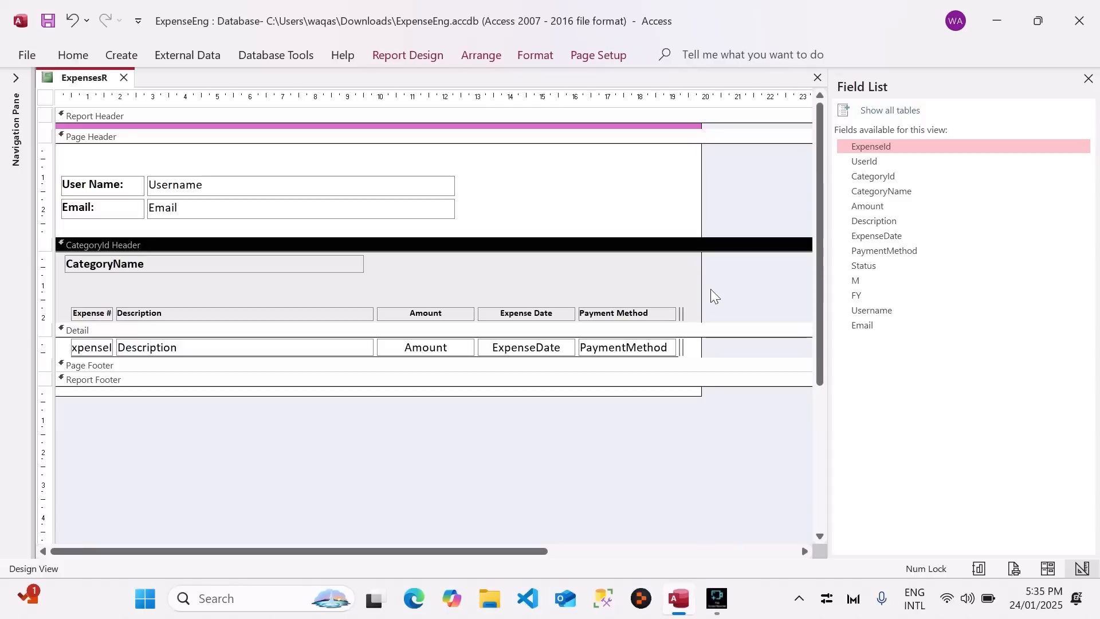
Narrow the report to about 19.4 cm and shorten the Username and Email text boxes to end at about 8.5 cm.
{"action": "left_click_drag", "start_coordinate": [701, 287], "coordinate": [685, 284]}
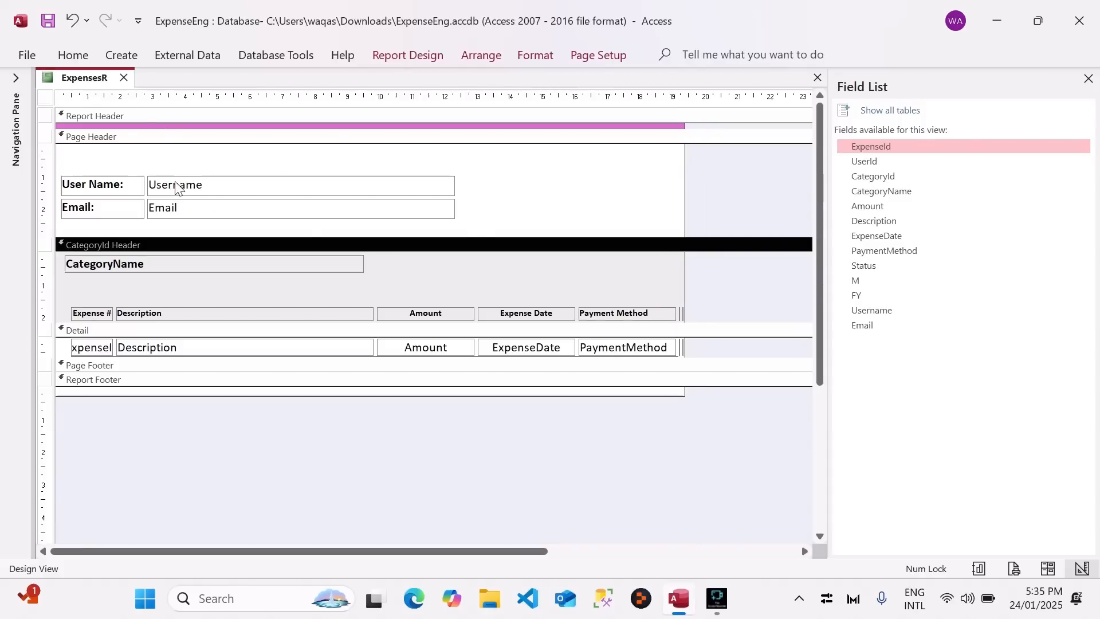
{"action": "left_click_drag", "start_coordinate": [476, 183], "coordinate": [450, 208]}
{"action": "left_click_drag", "start_coordinate": [332, 209], "coordinate": [331, 209]}
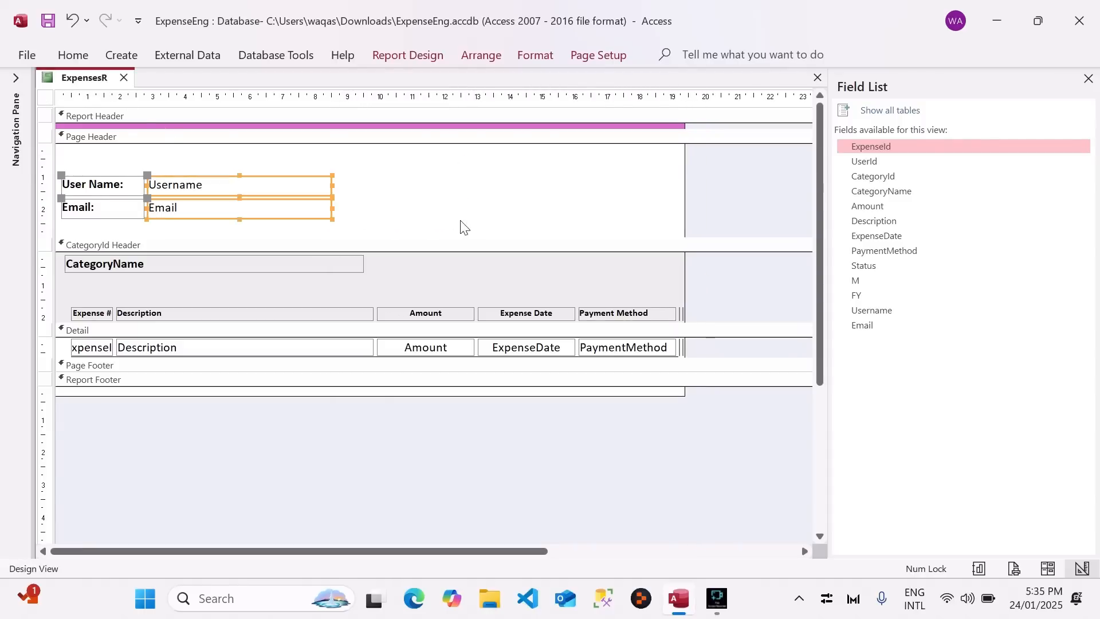
Move the Email label and text box up beside the Username field, with the label starting at about 10.4 cm.
{"action": "left_click_drag", "start_coordinate": [440, 208], "coordinate": [126, 210]}
{"action": "left_click_drag", "start_coordinate": [126, 210], "coordinate": [431, 188]}
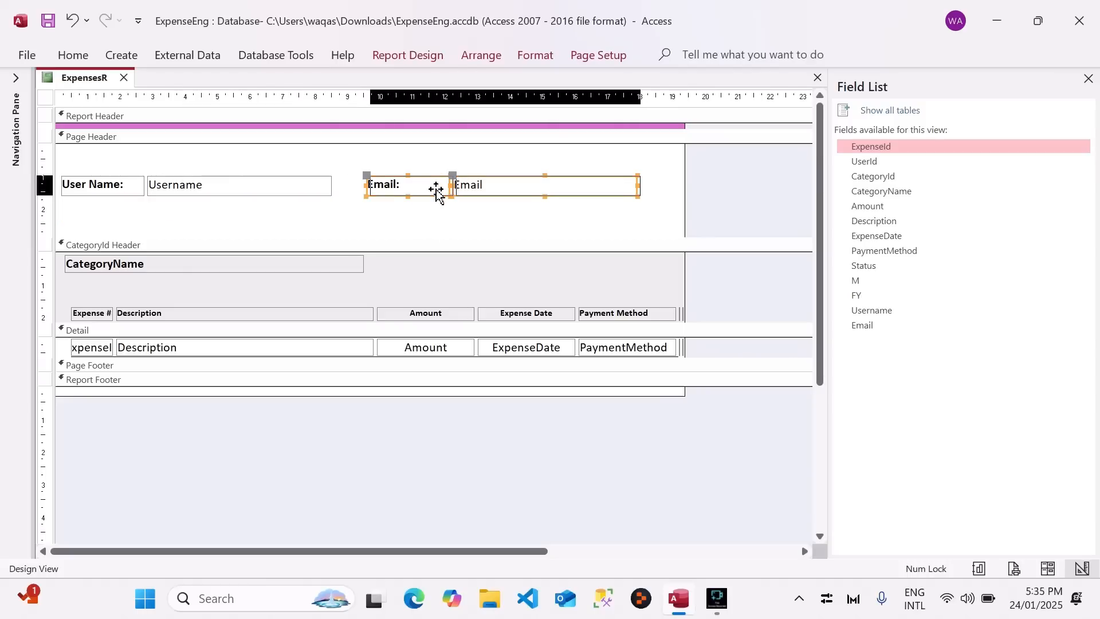
{"action": "key", "text": "Right"}
{"action": "key", "text": "Right"}
{"action": "key", "text": "Right"}
{"action": "key", "text": "Right"}
{"action": "key", "text": "Right"}
{"action": "key", "text": "Right"}
{"action": "key", "text": "Right"}
{"action": "key", "text": "Right"}
Widen the Username text box to end at about 9.8 cm and the Email text box to end at about 19.2 cm.
{"action": "left_click", "coordinate": [246, 183]}
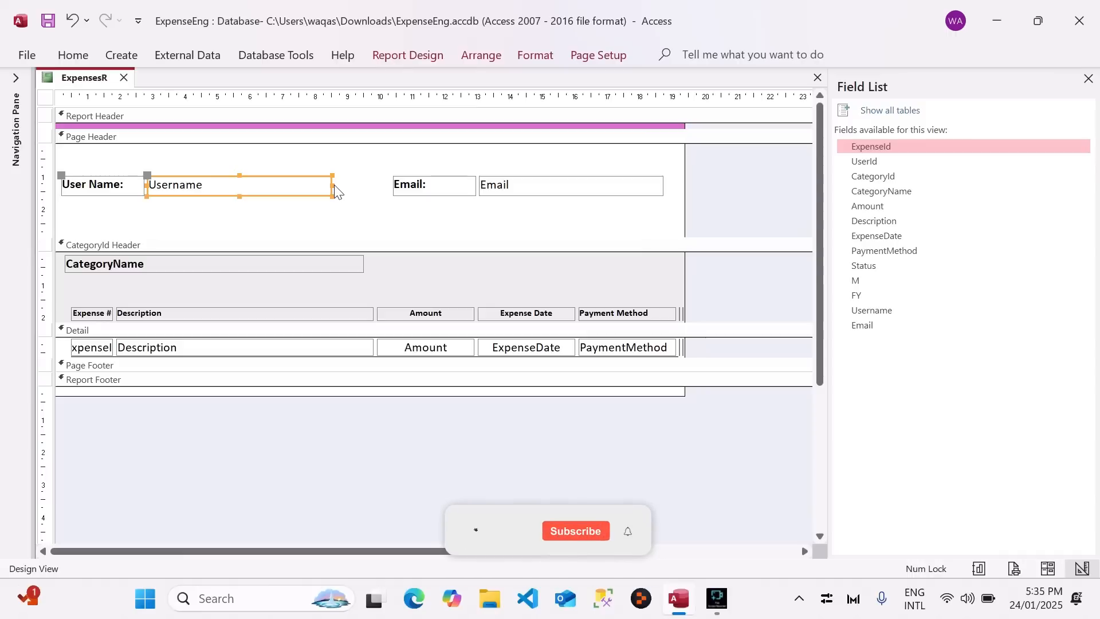
{"action": "left_click_drag", "start_coordinate": [332, 185], "coordinate": [373, 184]}
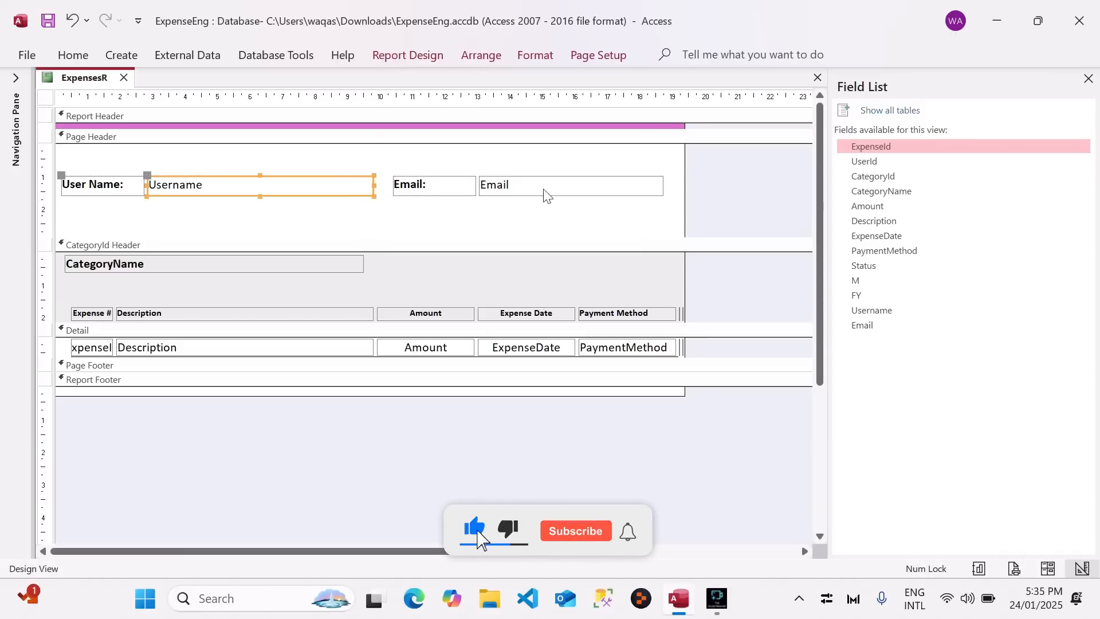
{"action": "left_click", "coordinate": [545, 189]}
{"action": "left_click_drag", "start_coordinate": [663, 185], "coordinate": [679, 184]}
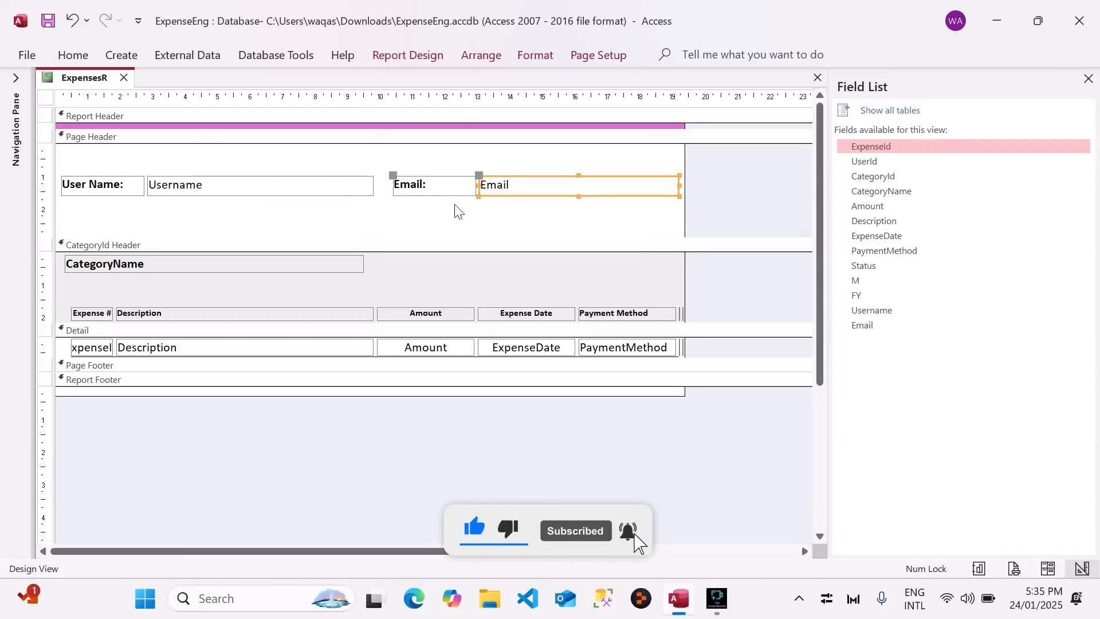
Narrow the Email label to about 1.7 cm, starting at about 10.4 cm, with its text box following closely and ending at about 19.2 cm.
{"action": "left_click", "coordinate": [393, 185]}
{"action": "left_click_drag", "start_coordinate": [392, 185], "coordinate": [421, 185]}
{"action": "key", "text": "Left"}
{"action": "key", "text": "Left"}
{"action": "key", "text": "Left"}
{"action": "key", "text": "Left"}
{"action": "key", "text": "Left"}
{"action": "key", "text": "Left"}
{"action": "key", "text": "Left"}
{"action": "key", "text": "Left"}
{"action": "key", "text": "Left"}
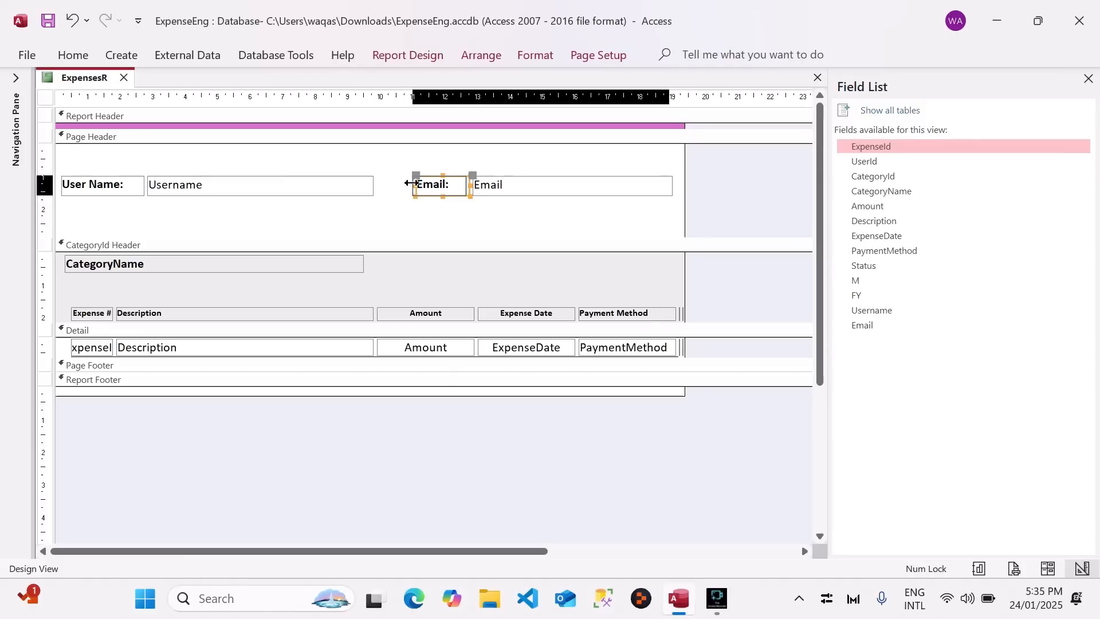
{"action": "left_click", "coordinate": [560, 169]}
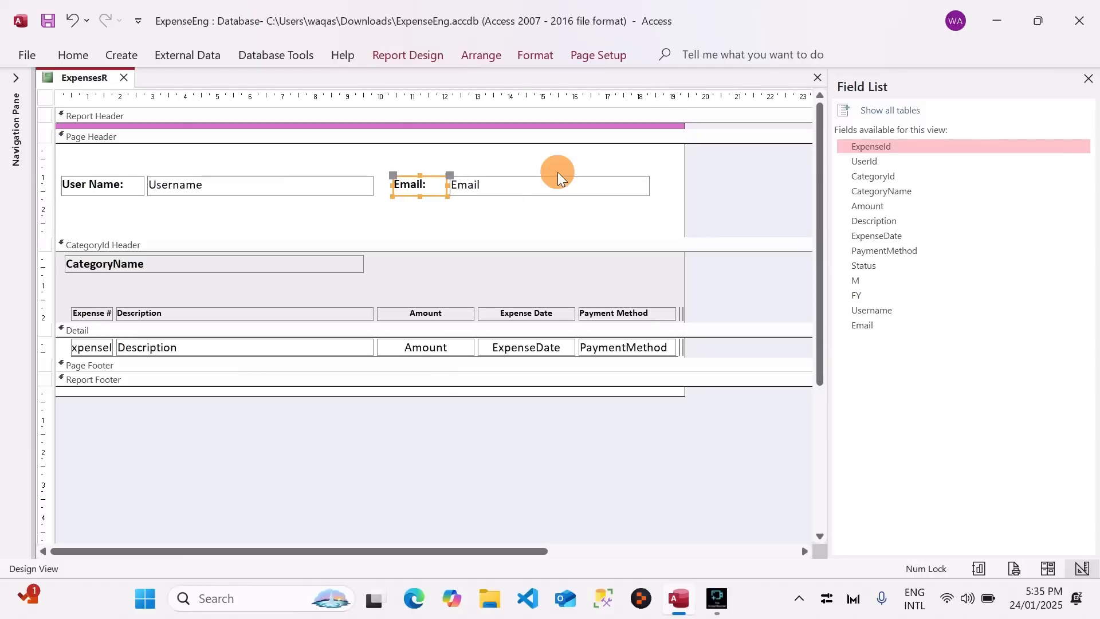
{"action": "left_click", "coordinate": [596, 184]}
{"action": "left_click_drag", "start_coordinate": [651, 185], "coordinate": [679, 185]}
Reduce the Page Header section to about 1.6 cm high, with the user name and email row moved up in it.
{"action": "left_click", "coordinate": [543, 228]}
{"action": "left_click_drag", "start_coordinate": [543, 237], "coordinate": [543, 205]}
{"action": "left_click_drag", "start_coordinate": [707, 182], "coordinate": [114, 175]}
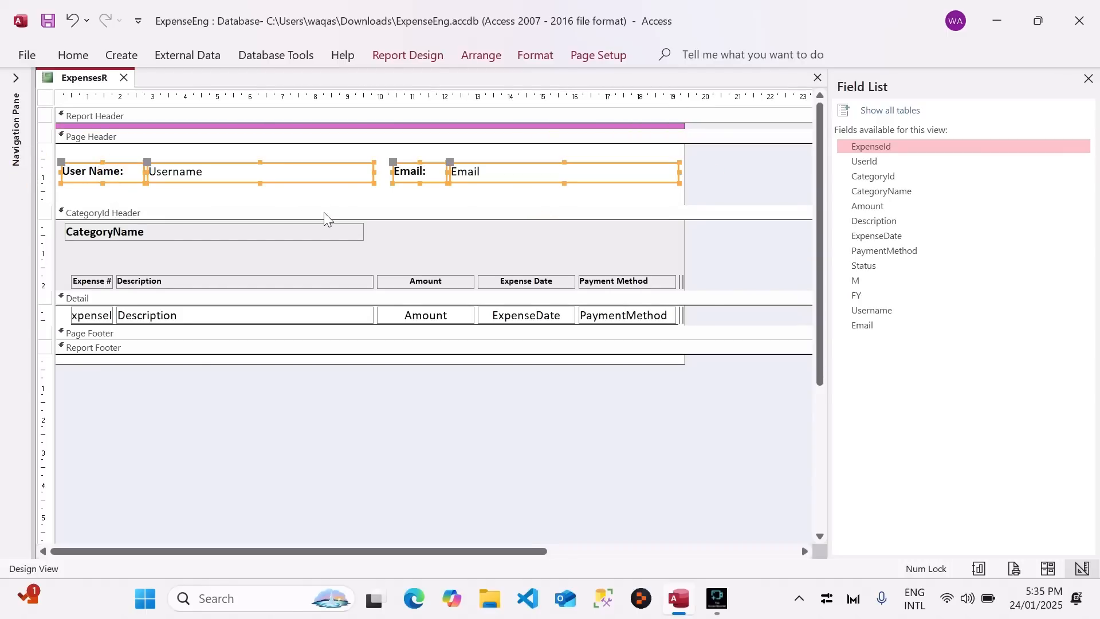
{"action": "left_click_drag", "start_coordinate": [322, 206], "coordinate": [320, 195]}
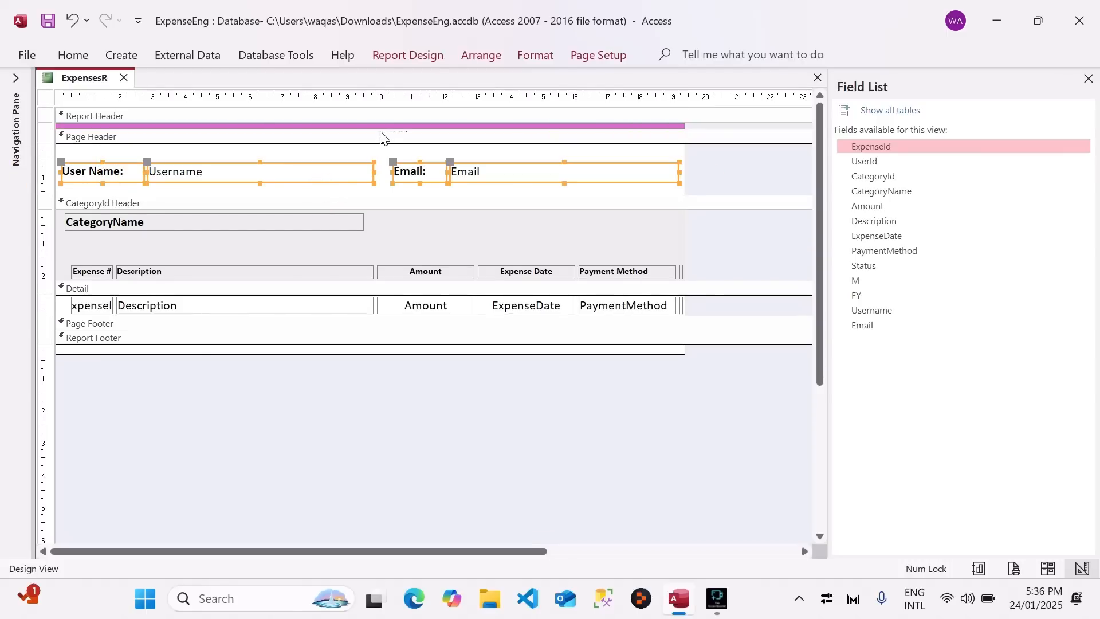
Enlarge the Report Header to about 1.3 cm high and add a label in it reading "Loop Expense Management System".
{"action": "left_click_drag", "start_coordinate": [378, 128], "coordinate": [372, 162]}
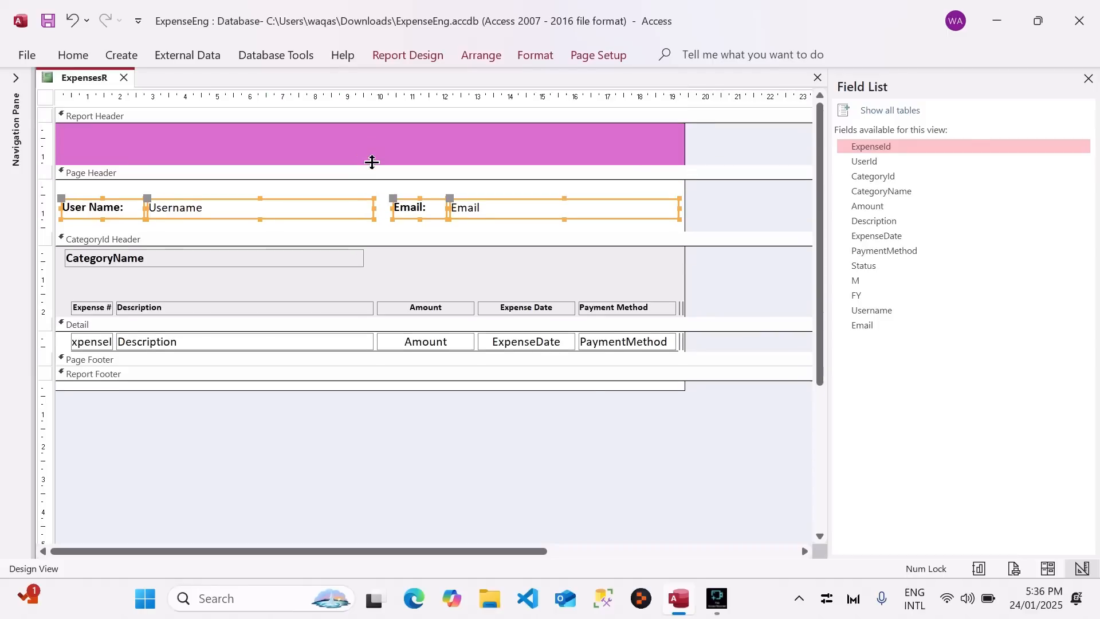
{"action": "left_click", "coordinate": [319, 146]}
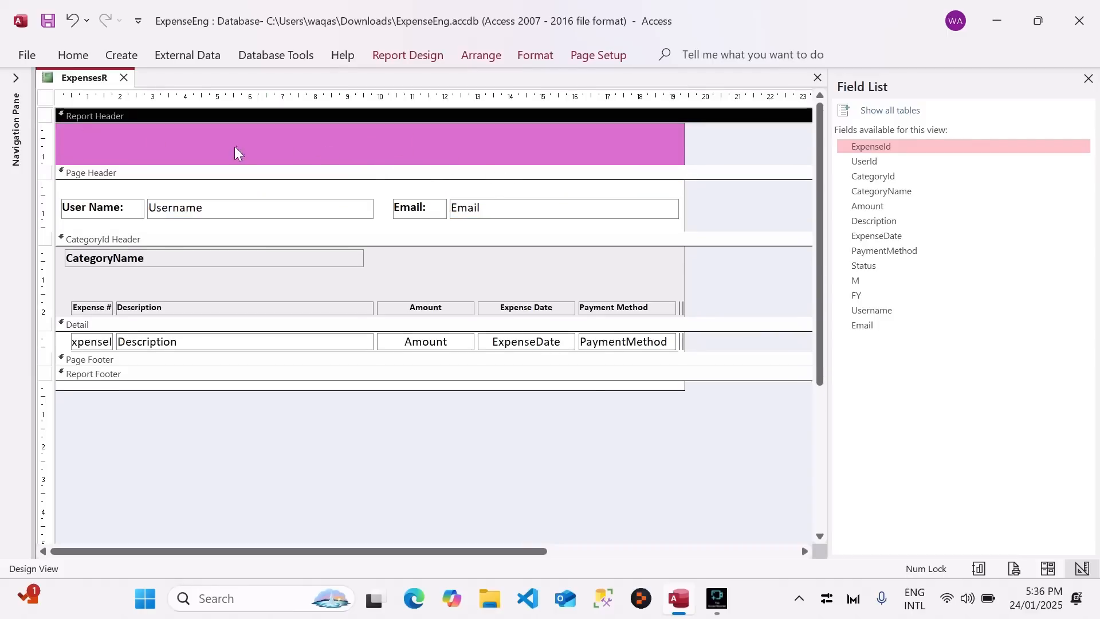
{"action": "left_click", "coordinate": [420, 60]}
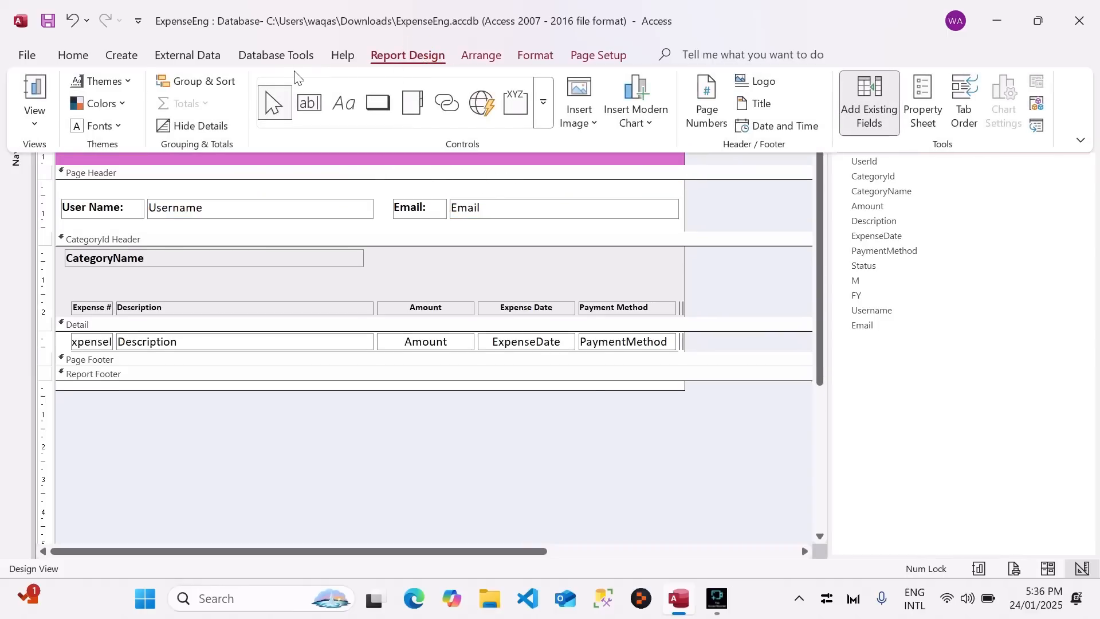
{"action": "left_click", "coordinate": [344, 104]}
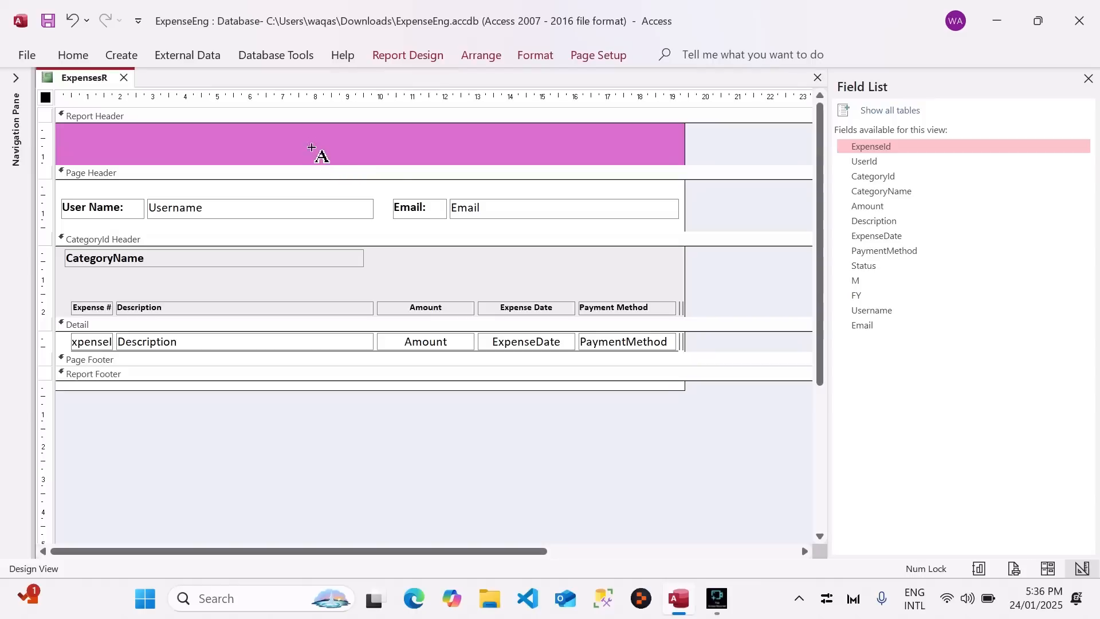
{"action": "left_click", "coordinate": [311, 148]}
{"action": "type", "text": "Loo"}
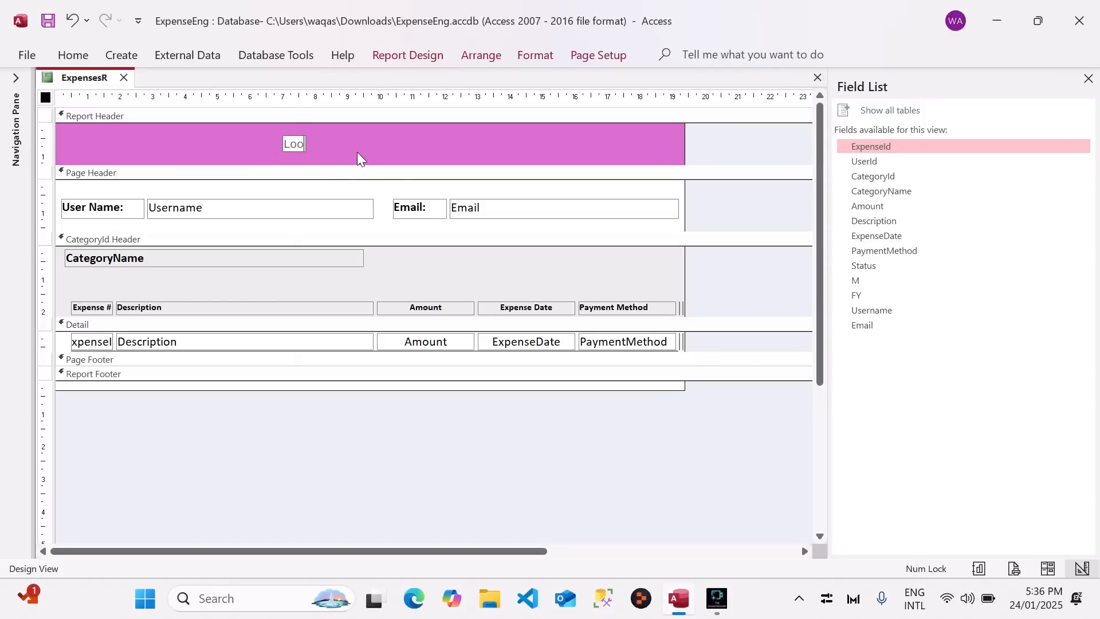
{"action": "type", "text": "p Expense M"}
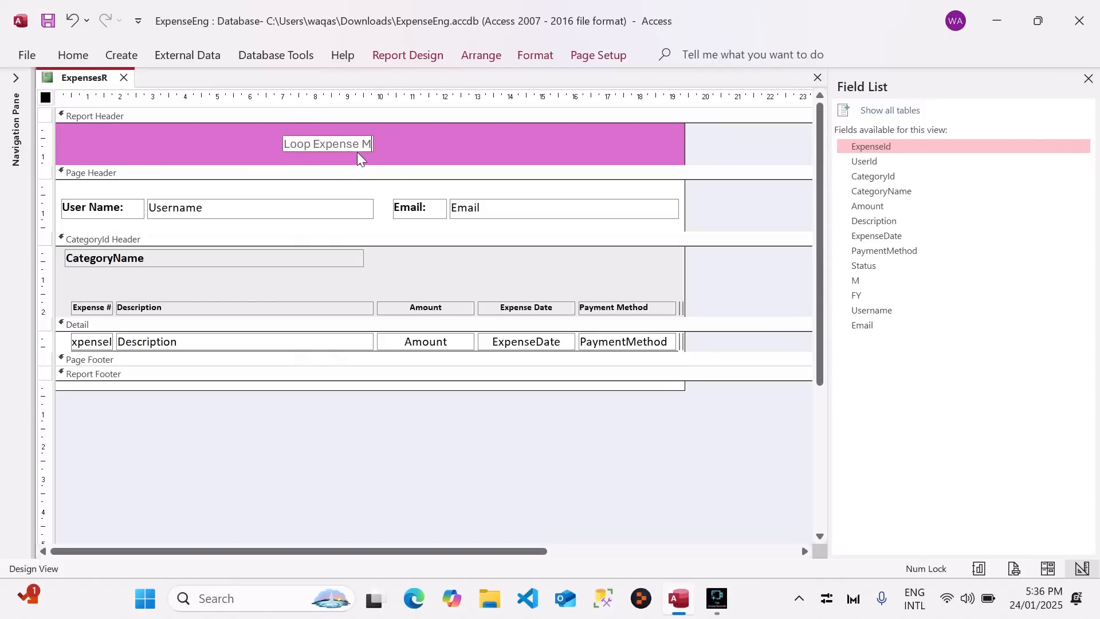
{"action": "type", "text": "anagement Sys"}
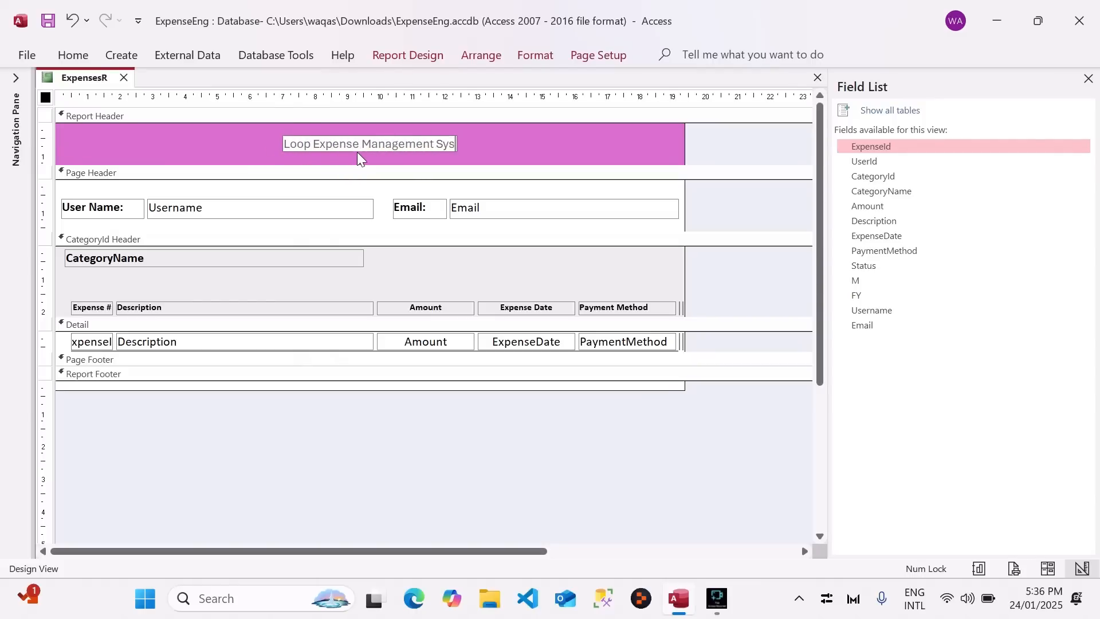
{"action": "type", "text": "tem"}
{"action": "key", "text": "Return"}
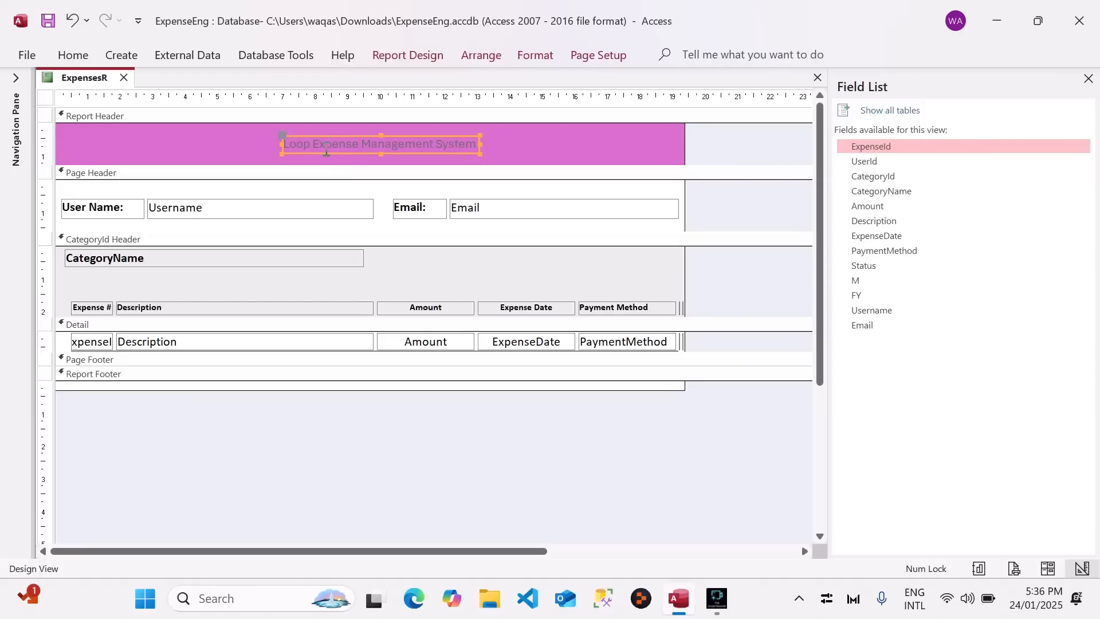
Stretch the title label along the upper edge of the Report Header across the report's width and center its text.
{"action": "left_click_drag", "start_coordinate": [345, 150], "coordinate": [118, 138]}
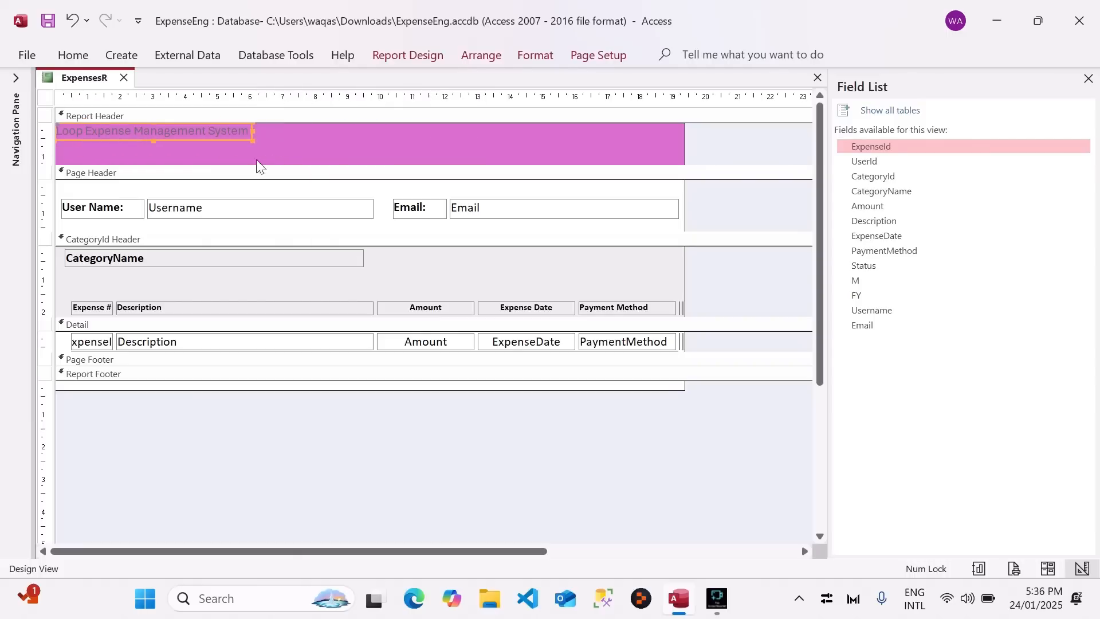
{"action": "left_click_drag", "start_coordinate": [252, 131], "coordinate": [681, 133]}
{"action": "left_click", "coordinate": [73, 55]}
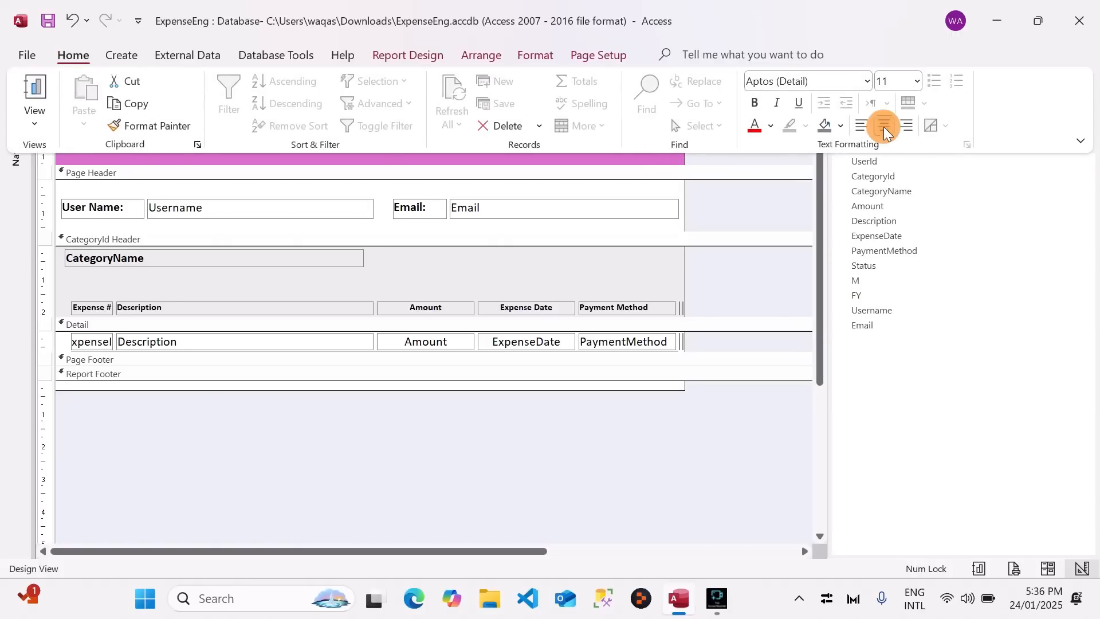
Format the title label's text as white, bold Calibri.
{"action": "left_click", "coordinate": [770, 126]}
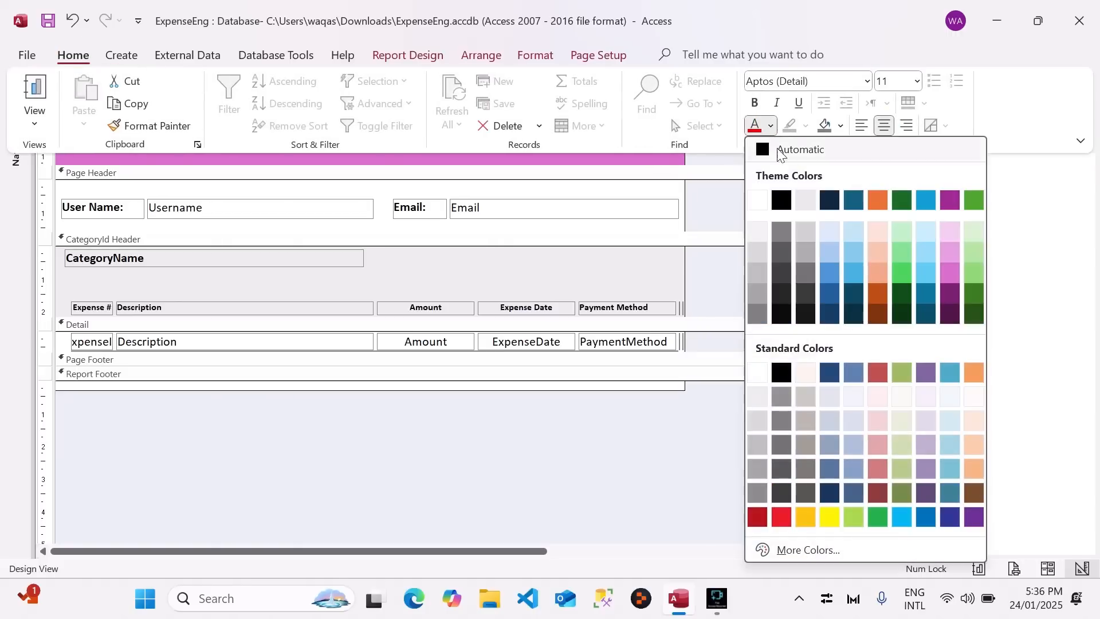
{"action": "left_click", "coordinate": [758, 202]}
{"action": "left_click", "coordinate": [854, 81]}
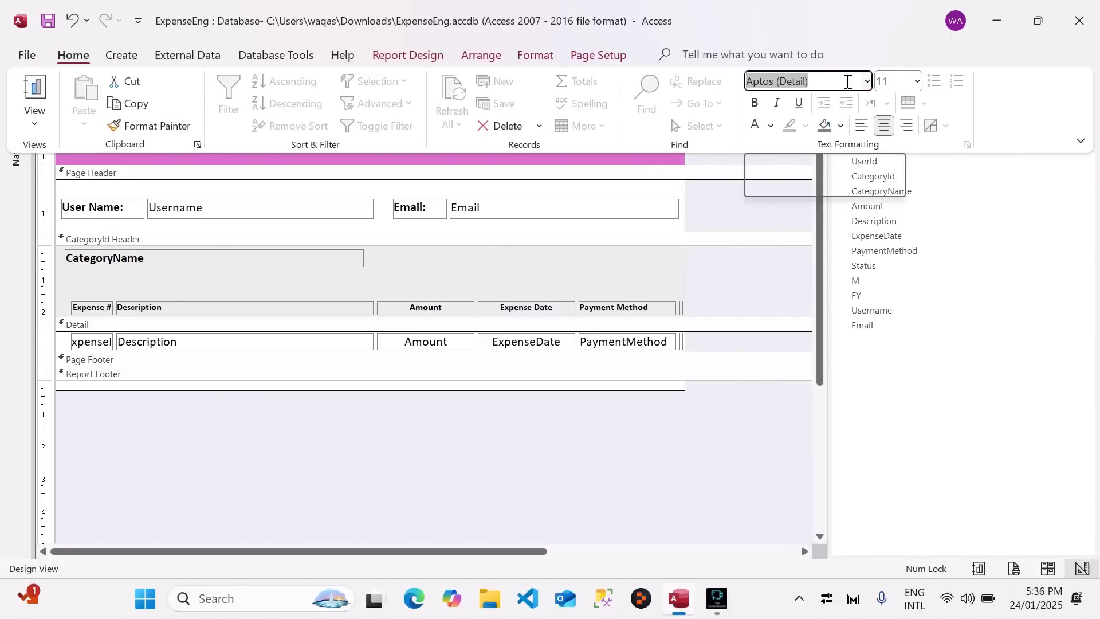
{"action": "type", "text": "Calibri"}
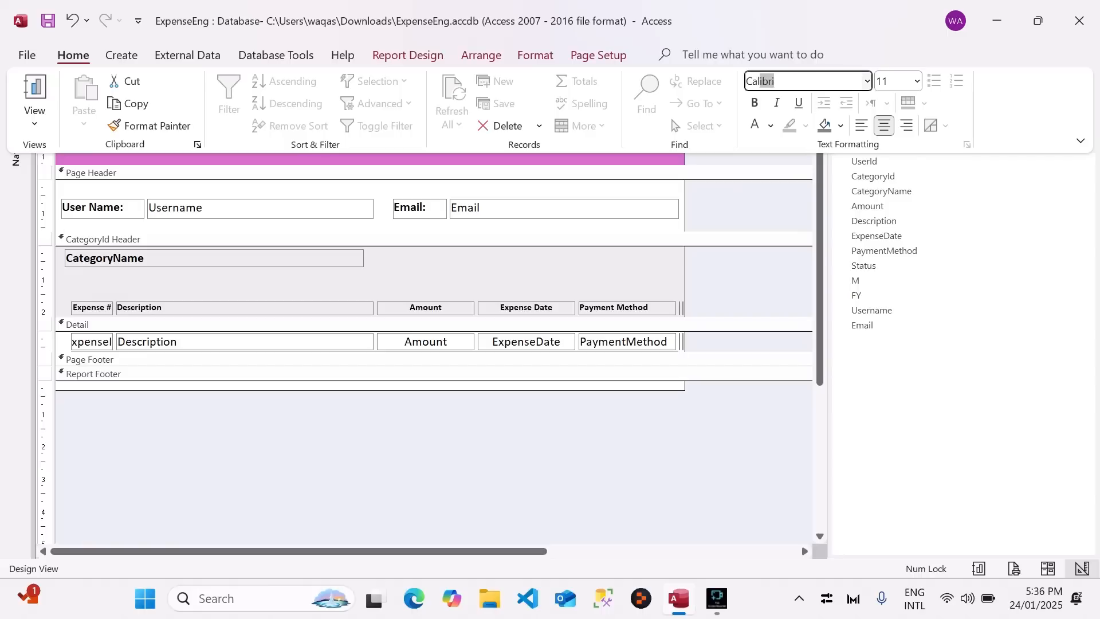
{"action": "key", "text": "Tab"}
{"action": "left_click", "coordinate": [760, 108]}
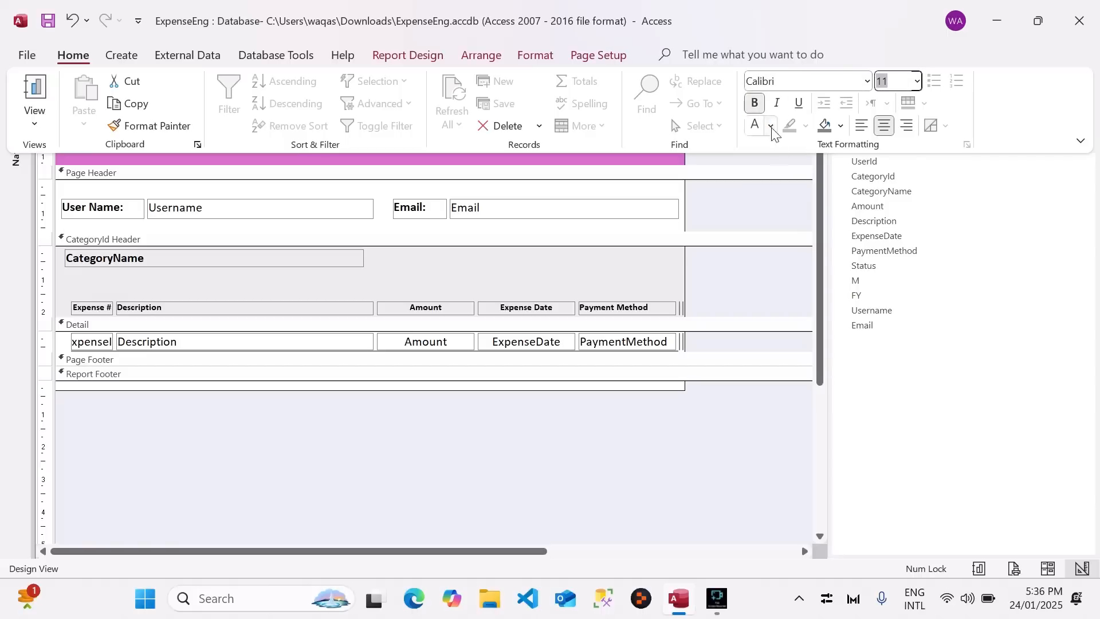
{"action": "left_click", "coordinate": [740, 195]}
{"action": "left_click", "coordinate": [506, 153]}
Adjust the title label's shape outline and set its font size to 18.
{"action": "left_click", "coordinate": [400, 132]}
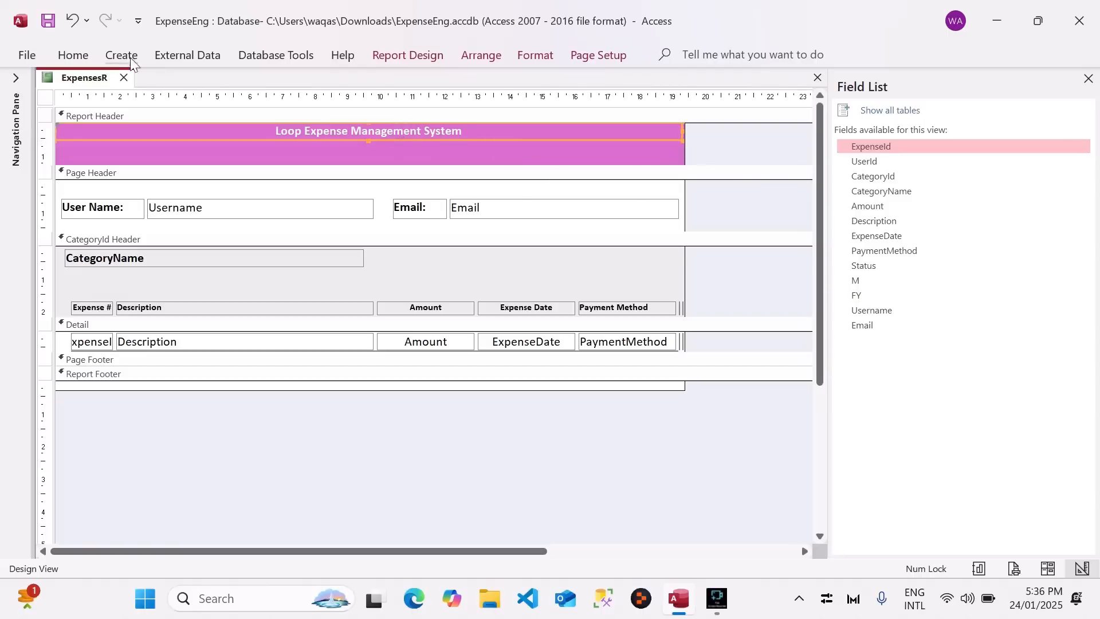
{"action": "left_click", "coordinate": [537, 58]}
{"action": "left_click", "coordinate": [840, 104]}
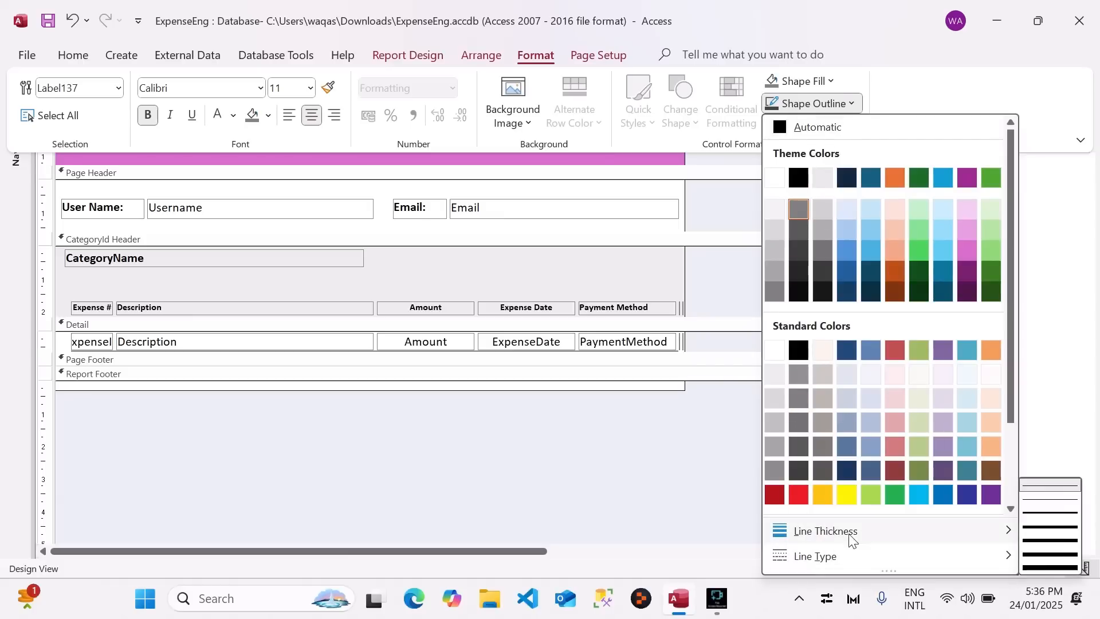
{"action": "left_click", "coordinate": [1012, 458]}
{"action": "left_click", "coordinate": [838, 483]}
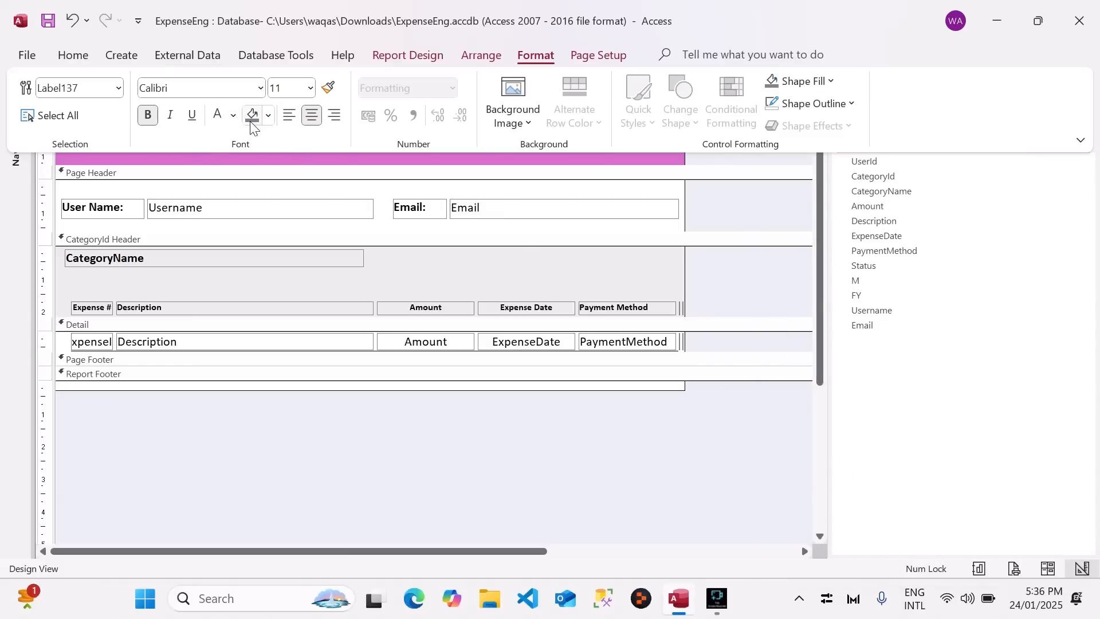
{"action": "left_click", "coordinate": [310, 88]}
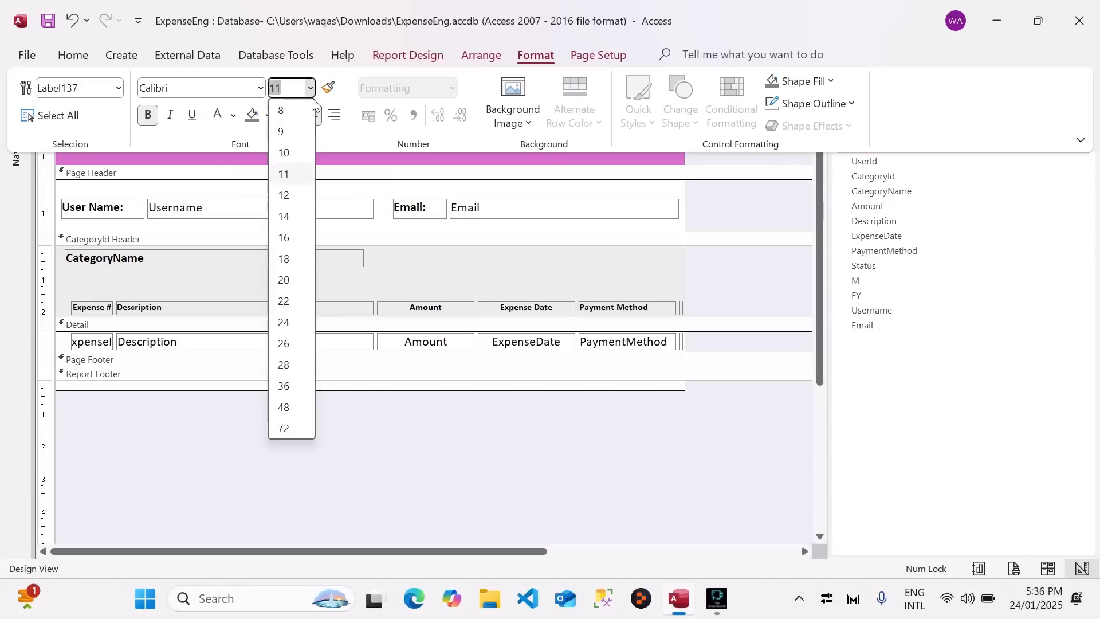
{"action": "left_click", "coordinate": [285, 258]}
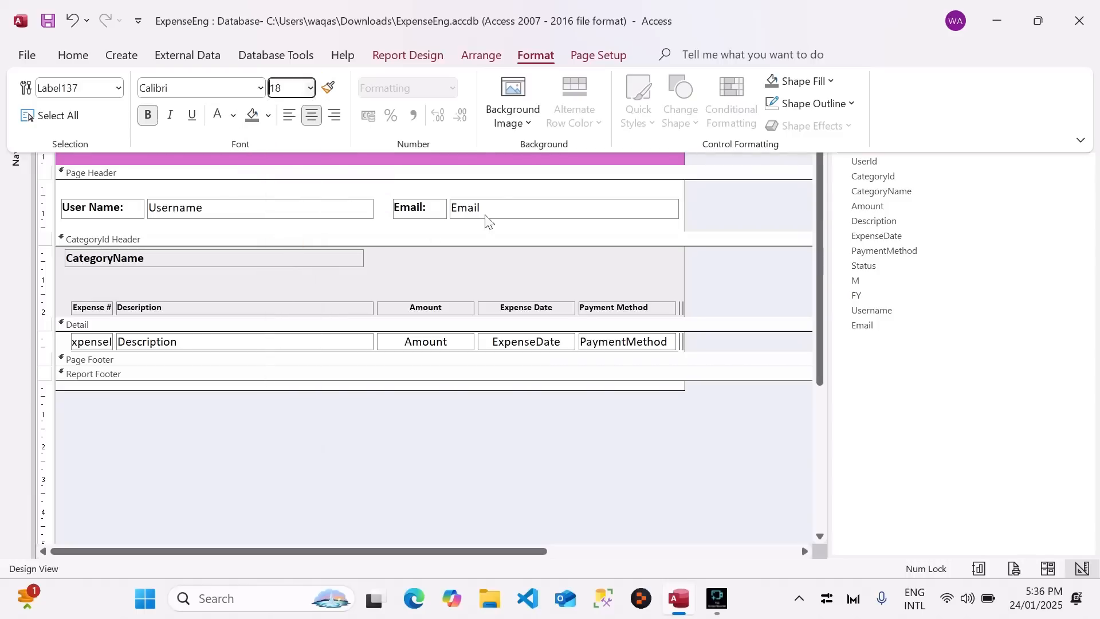
Fit the title label to its larger text and stretch it across the full report width of about 19.4 cm.
{"action": "double_click", "coordinate": [368, 140]}
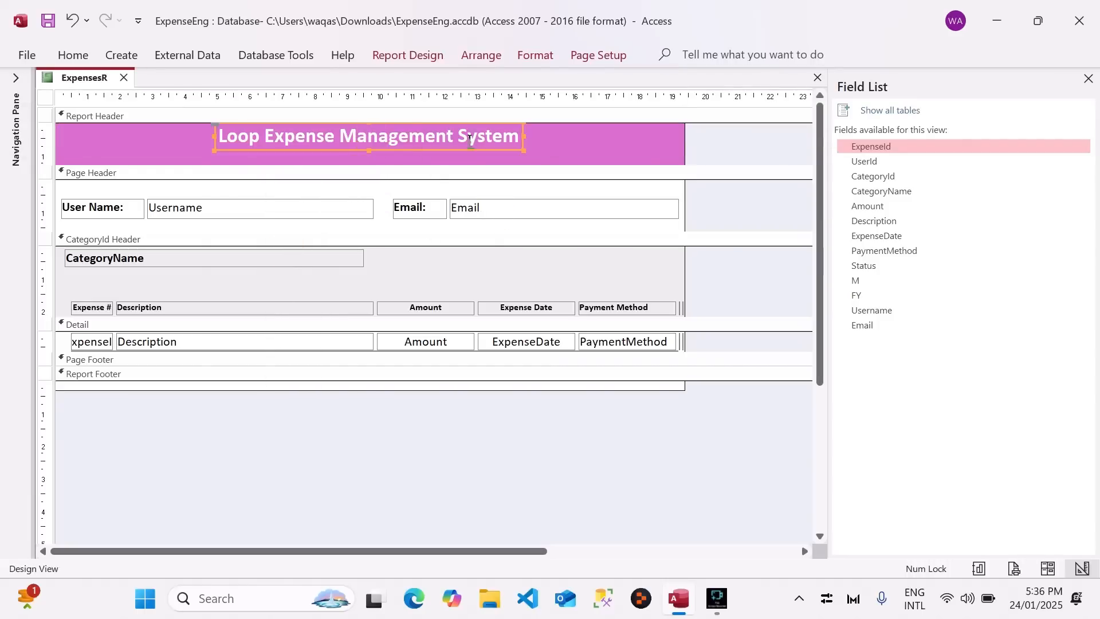
{"action": "left_click_drag", "start_coordinate": [525, 140], "coordinate": [685, 131]}
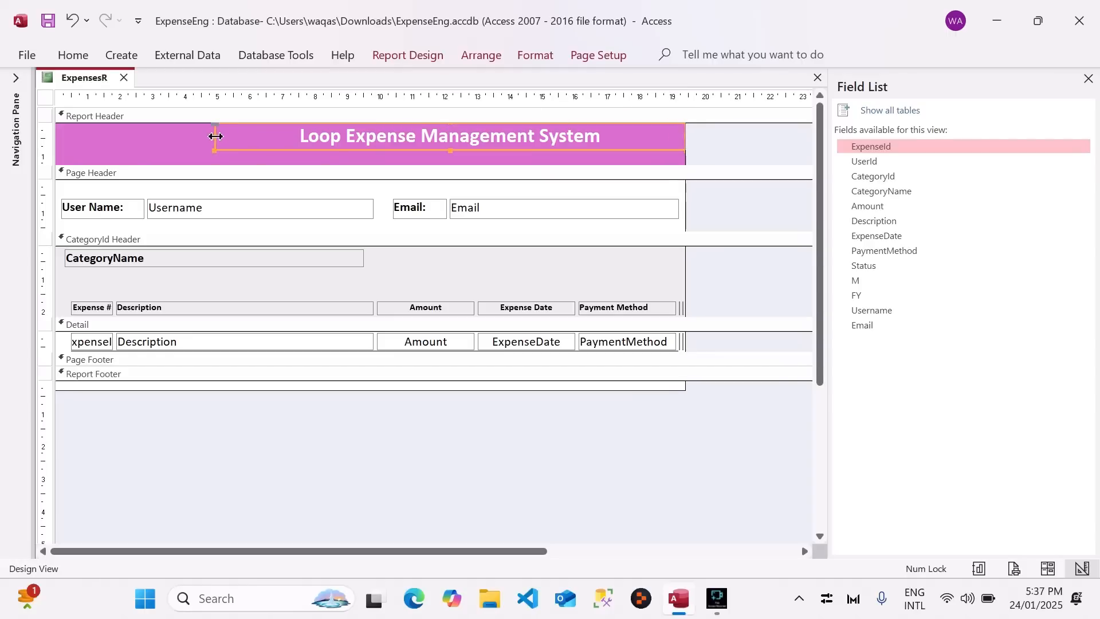
{"action": "left_click_drag", "start_coordinate": [215, 136], "coordinate": [57, 117]}
Enlarge the Report Header to about 1.9 cm high and place a copy of the title label directly beneath the original.
{"action": "left_click", "coordinate": [619, 163]}
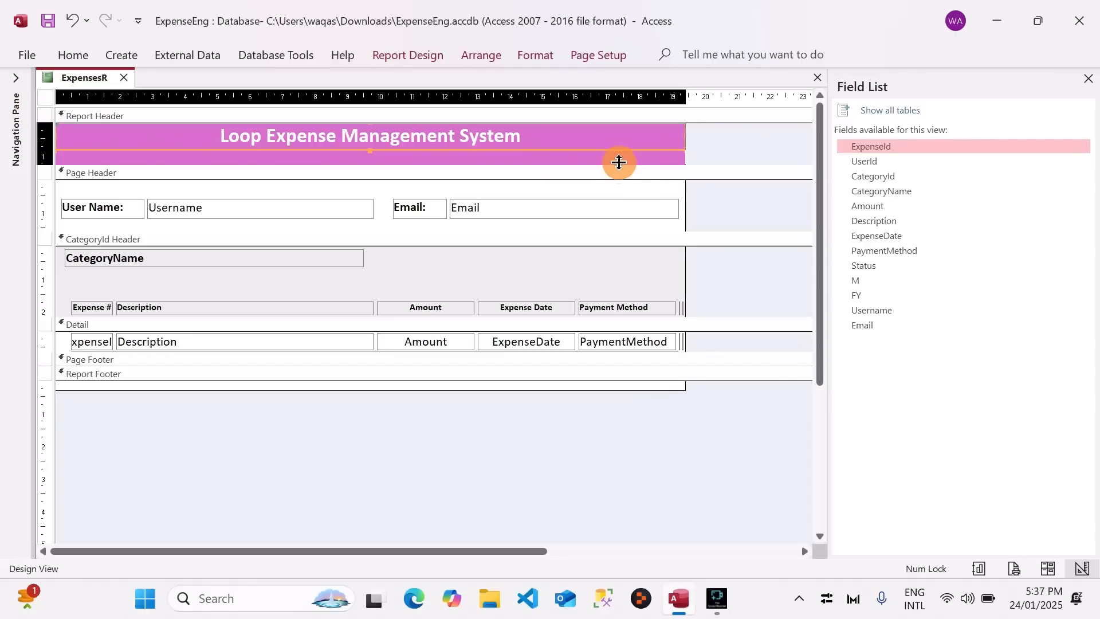
{"action": "left_click_drag", "start_coordinate": [617, 178], "coordinate": [614, 184]}
{"action": "left_click", "coordinate": [399, 57]}
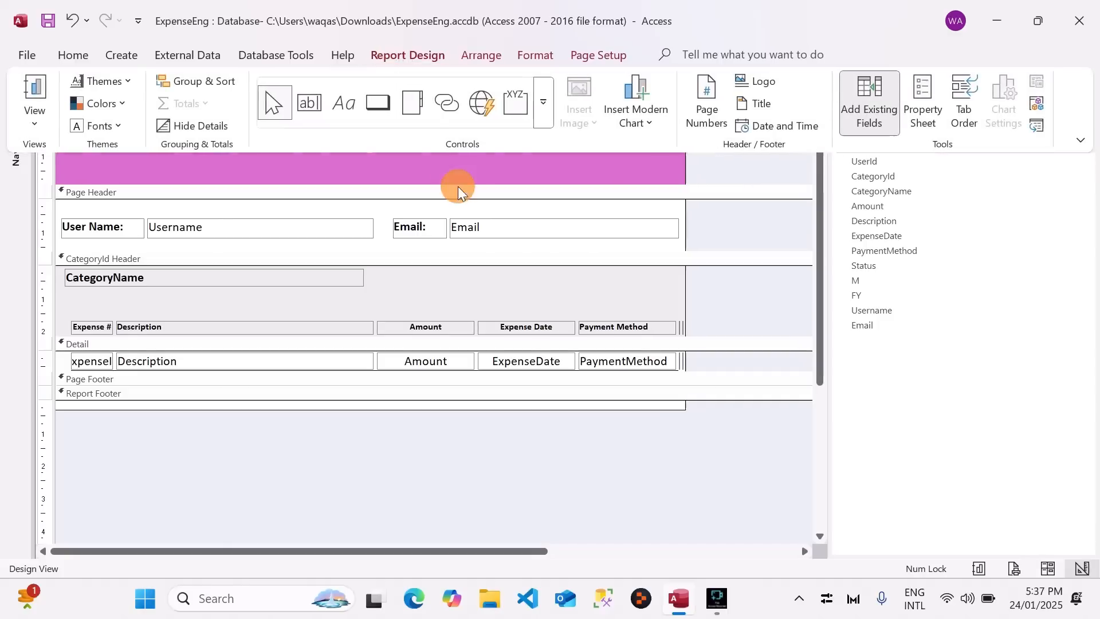
{"action": "left_click", "coordinate": [453, 172]}
{"action": "left_click", "coordinate": [429, 136]}
{"action": "key", "text": "ctrl+c"}
{"action": "key", "text": "ctrl+v"}
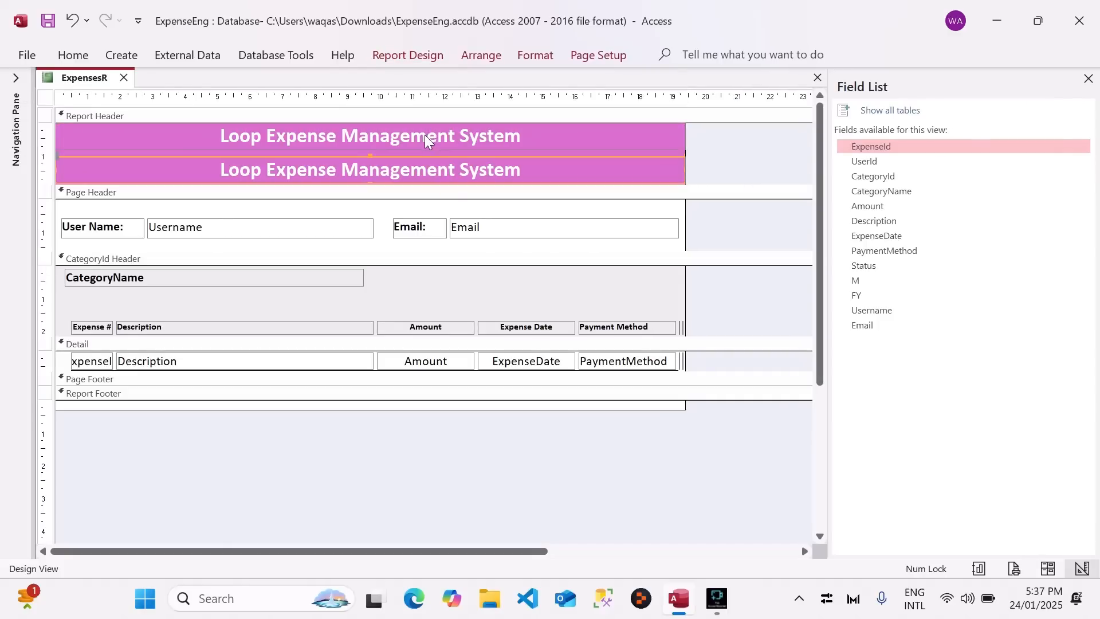
{"action": "left_click_drag", "start_coordinate": [389, 155], "coordinate": [393, 149]}
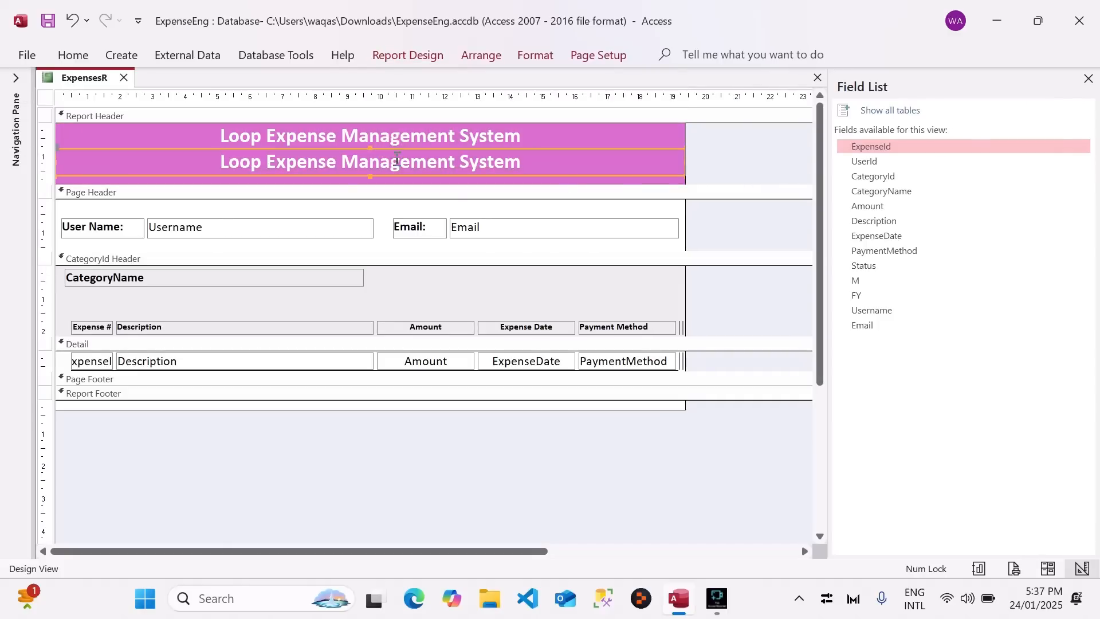
Set the font size of the copied title label to 14.
{"action": "left_click", "coordinate": [72, 55]}
{"action": "left_click", "coordinate": [917, 81]}
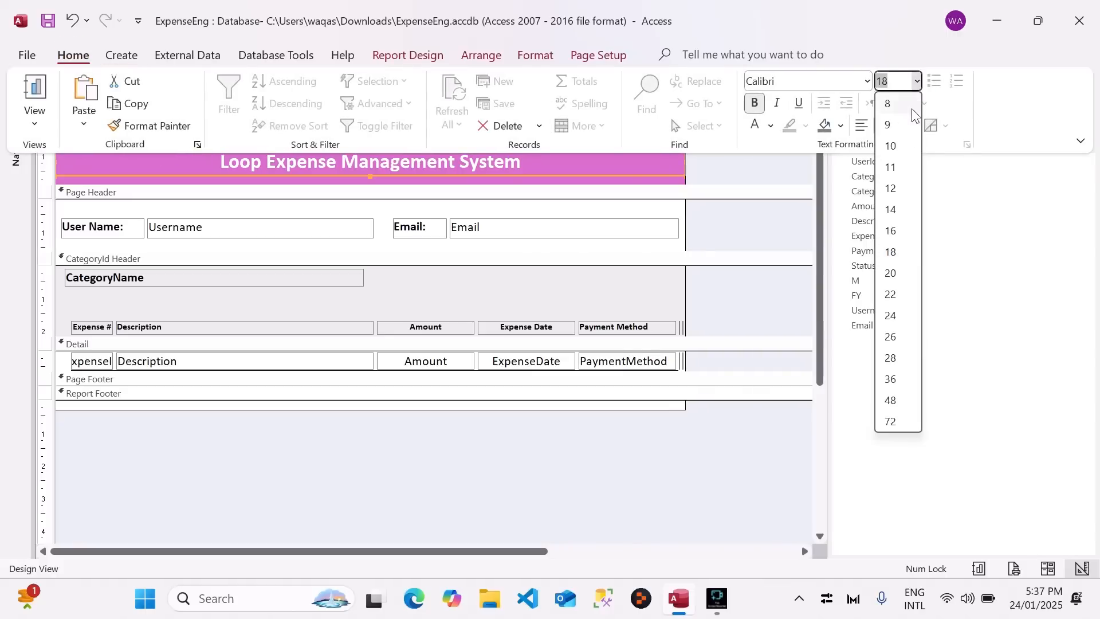
{"action": "left_click", "coordinate": [897, 212]}
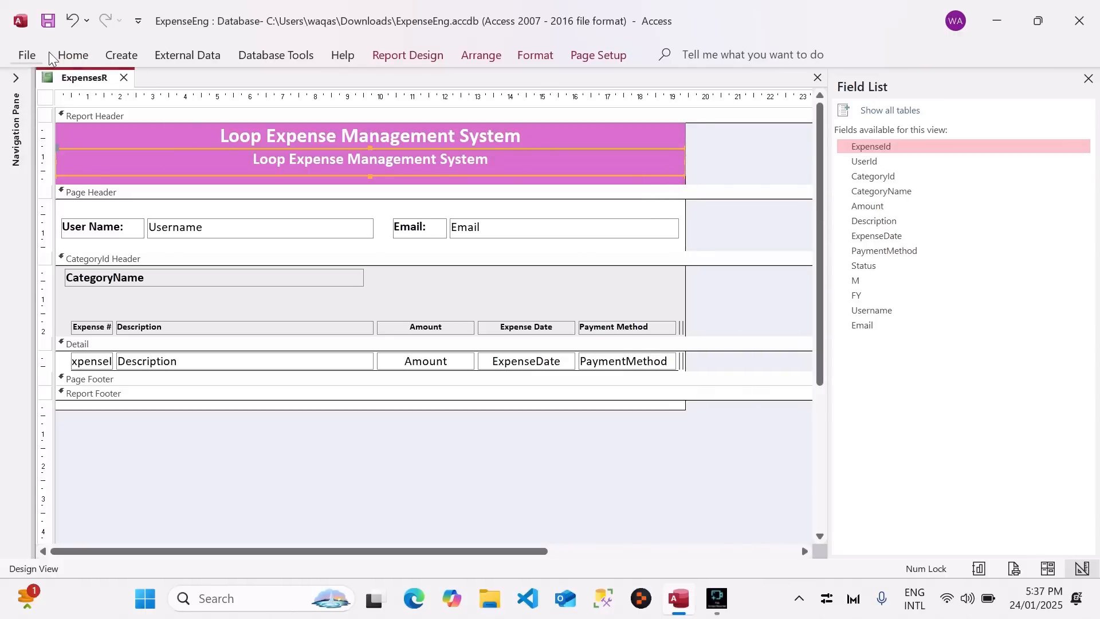
Set the font size of the copied title label to 12.
{"action": "left_click", "coordinate": [73, 55]}
{"action": "left_click", "coordinate": [917, 80]}
{"action": "left_click", "coordinate": [892, 189]}
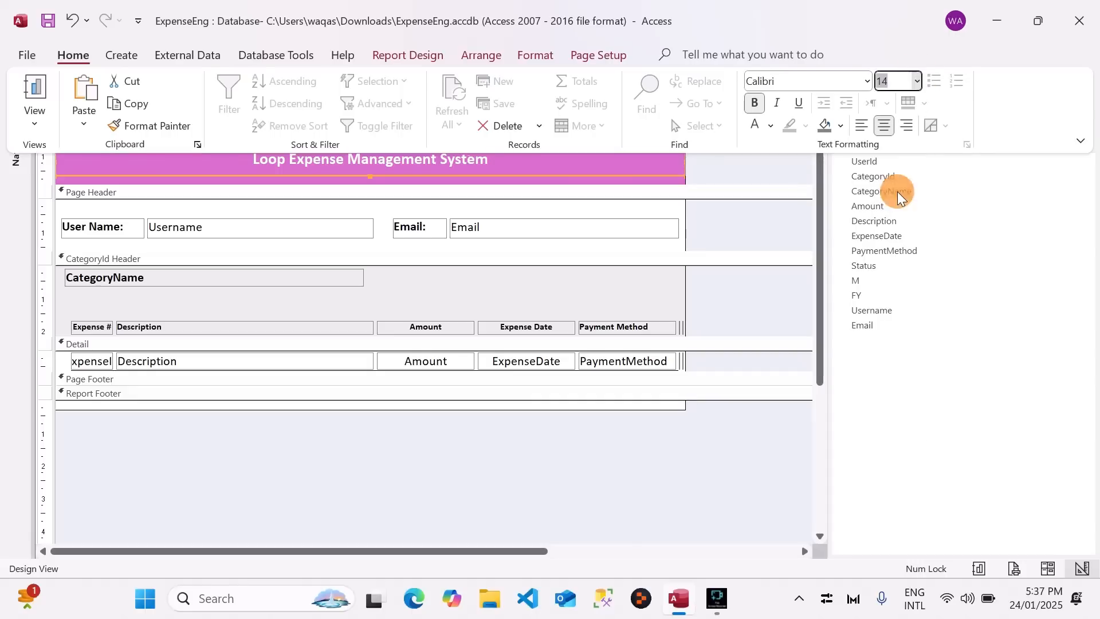
{"action": "left_click", "coordinate": [512, 164]}
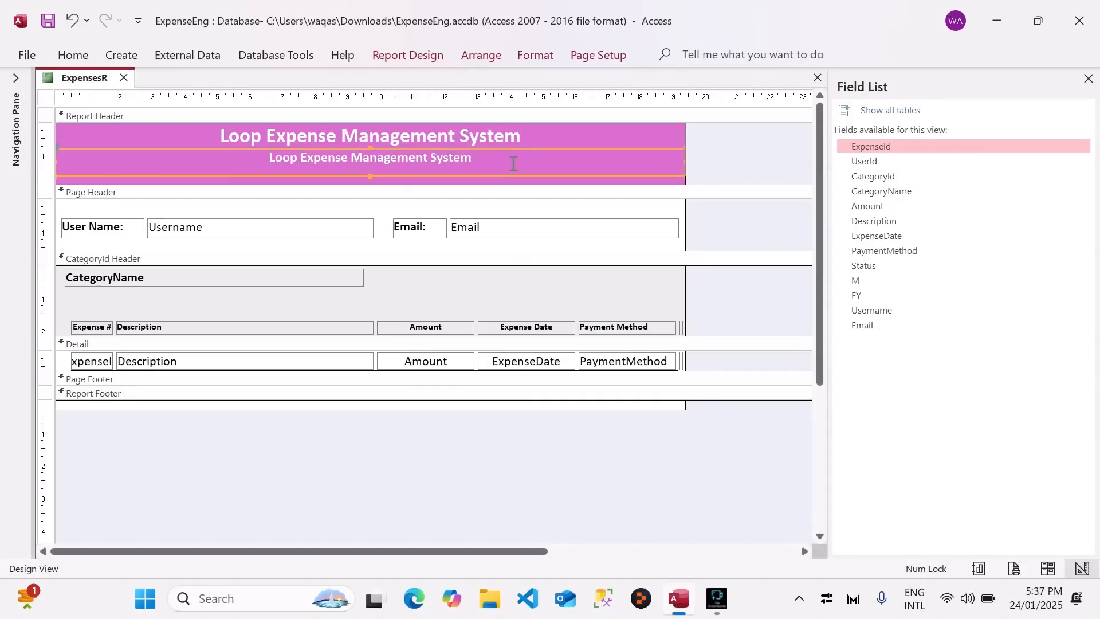
{"action": "key", "text": "Down"}
{"action": "key", "text": "Down"}
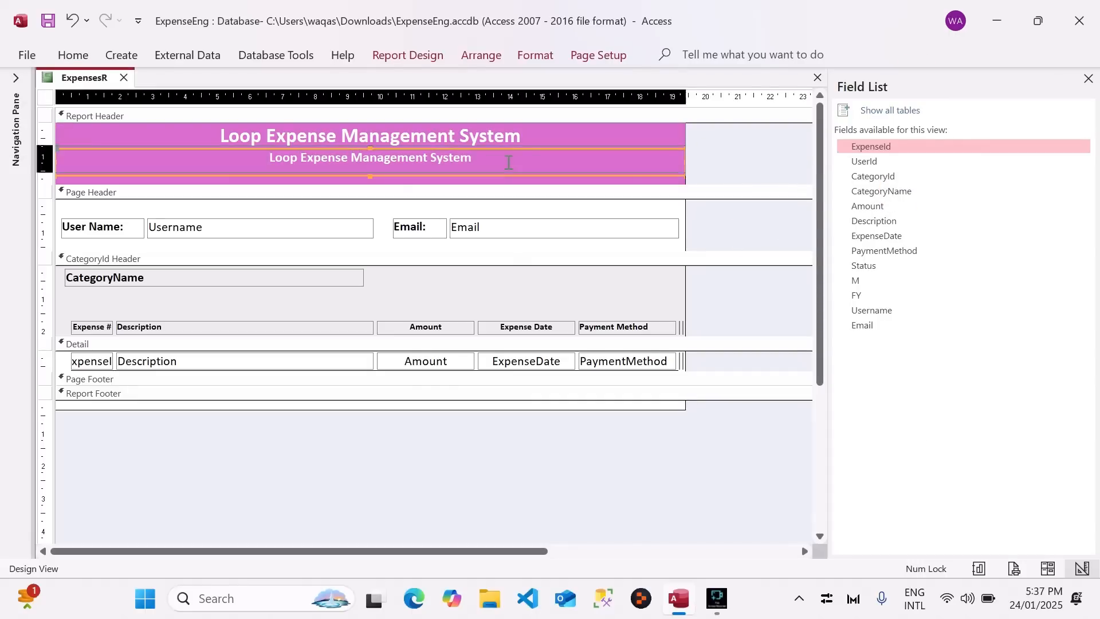
{"action": "key", "text": "Up"}
{"action": "key", "text": "Up"}
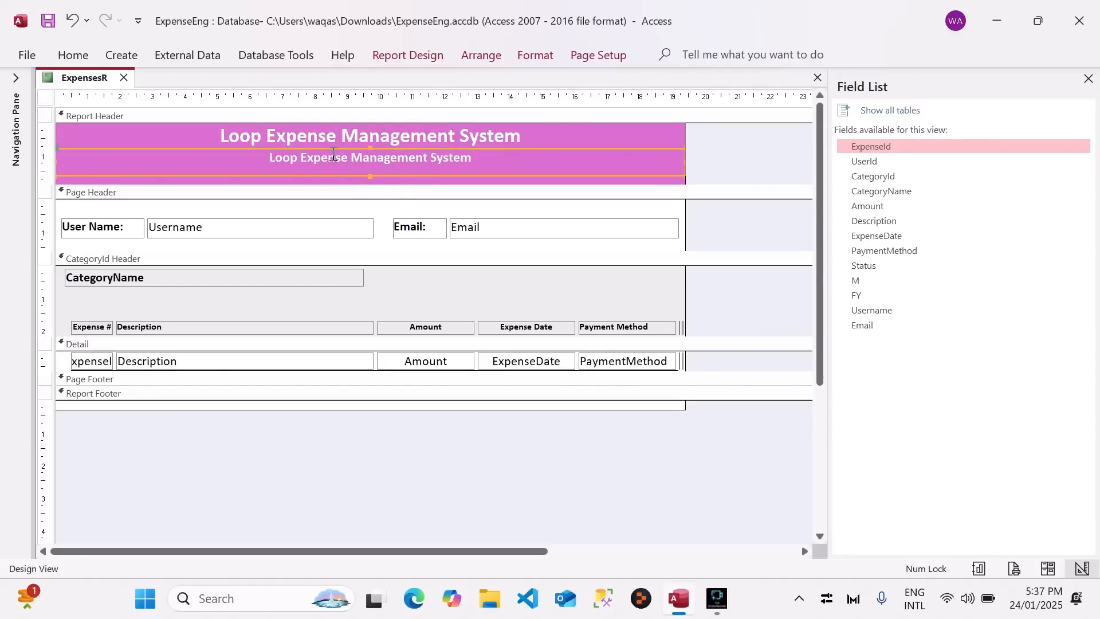
{"action": "double_click", "coordinate": [376, 163]}
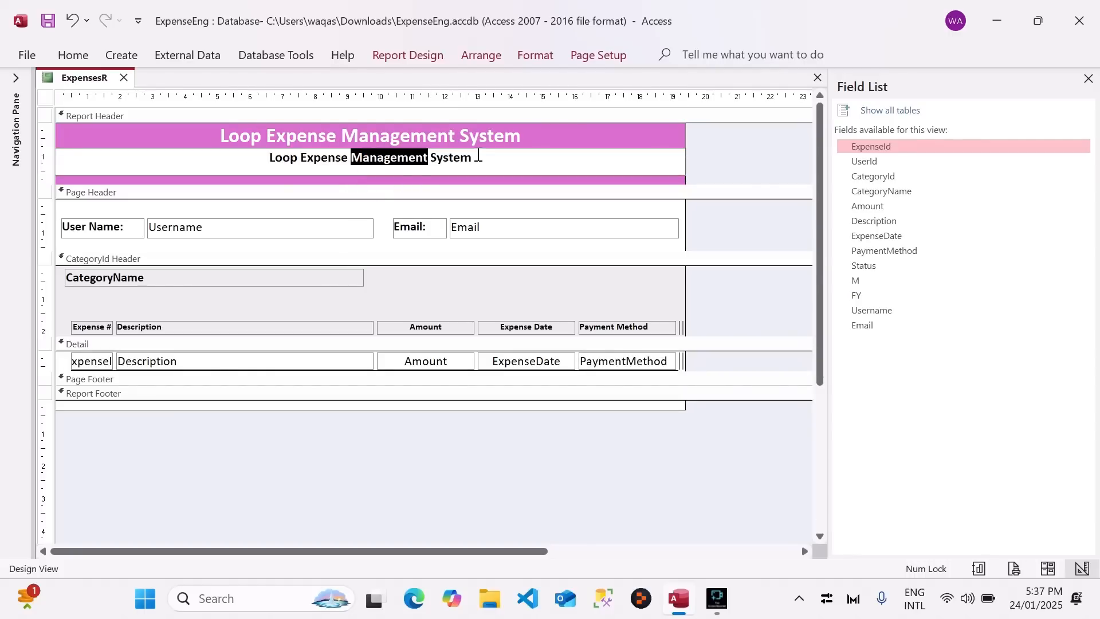
{"action": "left_click_drag", "start_coordinate": [486, 152], "coordinate": [83, 123]}
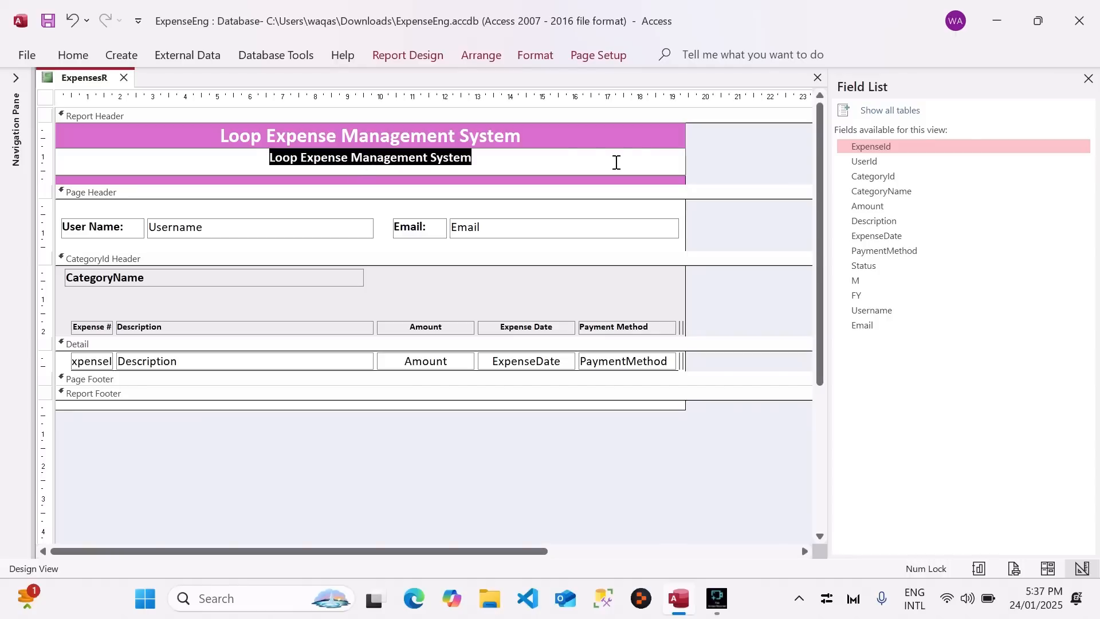
{"action": "left_click", "coordinate": [724, 167]}
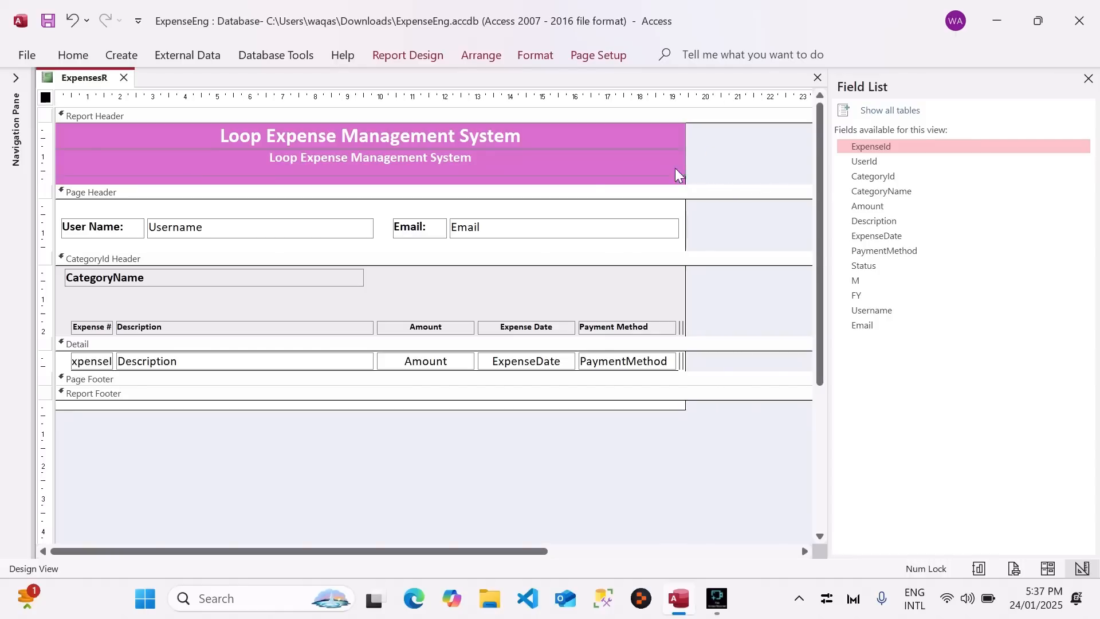
Show the Property Sheet for the lower title label and widen it so the full caption can be read.
{"action": "left_click", "coordinate": [605, 169]}
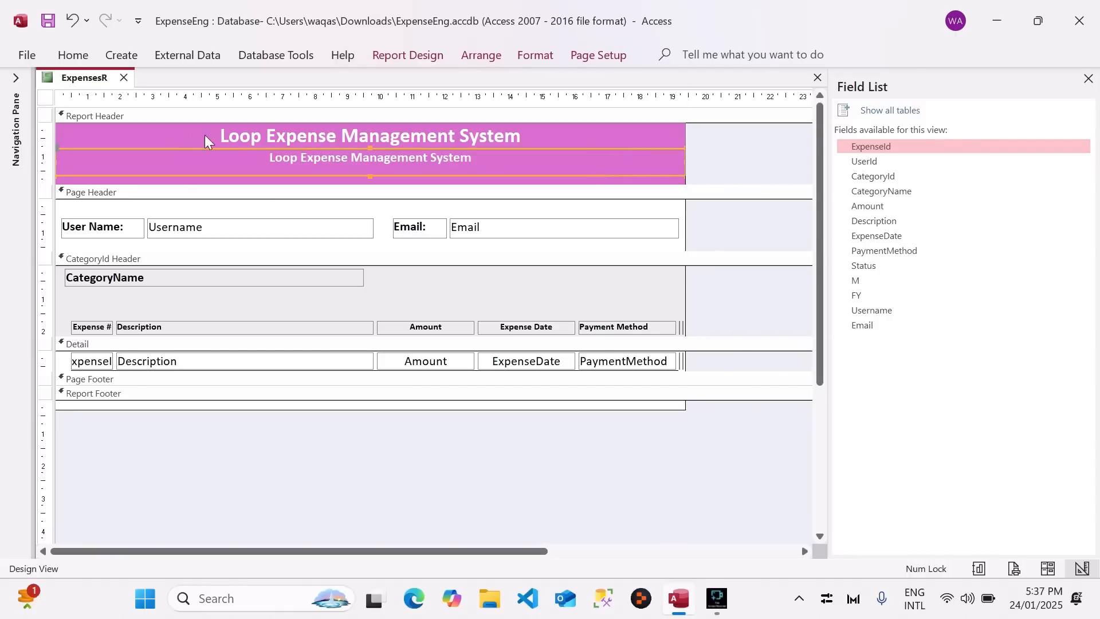
{"action": "left_click", "coordinate": [394, 60]}
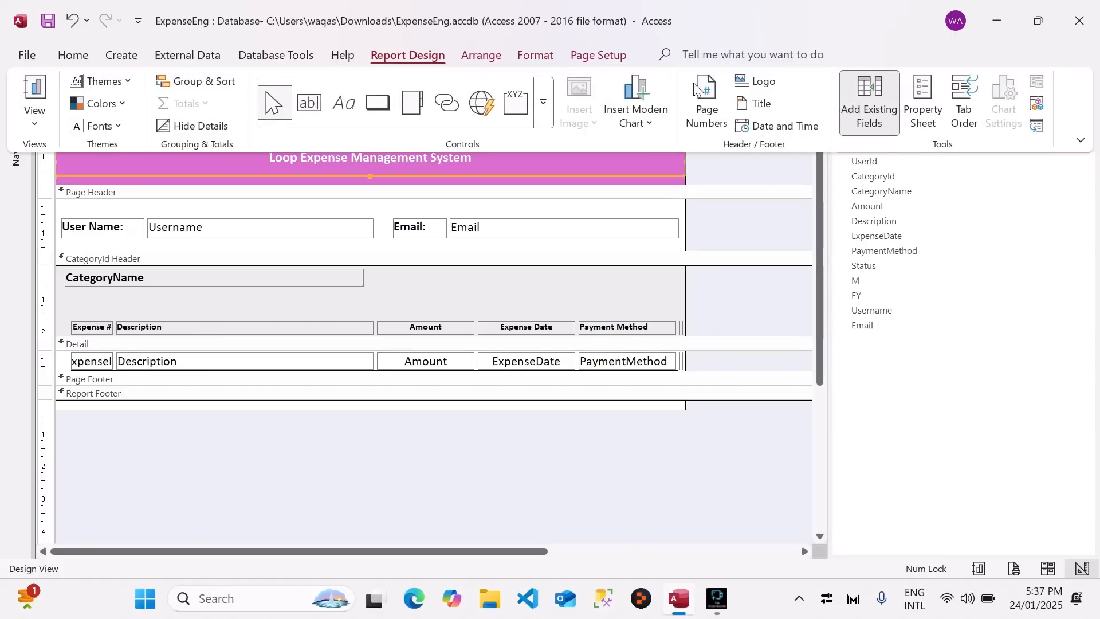
{"action": "left_click", "coordinate": [923, 104]}
{"action": "left_click", "coordinate": [856, 158]}
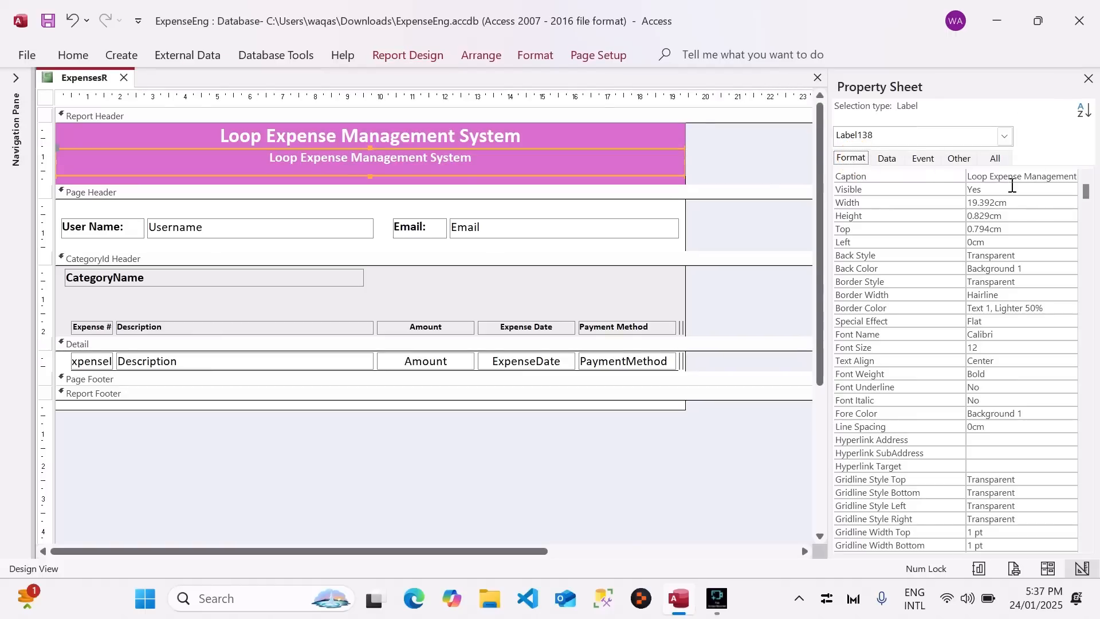
{"action": "left_click_drag", "start_coordinate": [827, 184], "coordinate": [720, 184]}
Set the lower label's caption to "Overview of Expenses Category Wise" and reduce its height to 0.6 cm.
{"action": "left_click", "coordinate": [971, 175]}
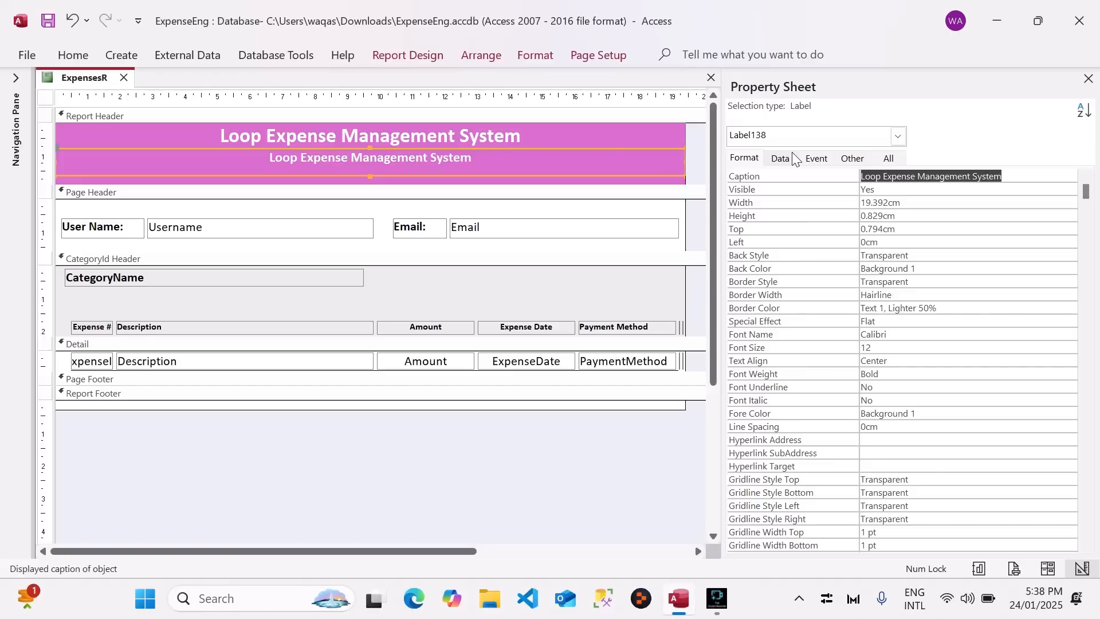
{"action": "type", "text": "Expe"}
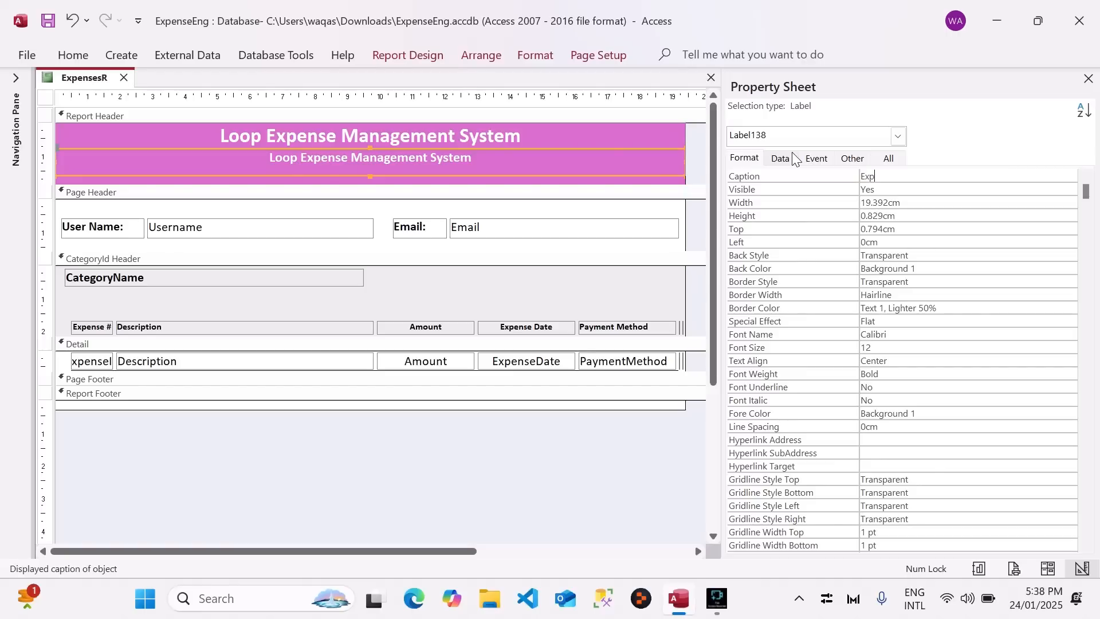
{"action": "key", "text": "BackSpace"}
{"action": "key", "text": "BackSpace"}
{"action": "key", "text": "BackSpace"}
{"action": "key", "text": "BackSpace"}
{"action": "type", "text": "Overview of Expenses Category Wise"}
{"action": "key", "text": "Return"}
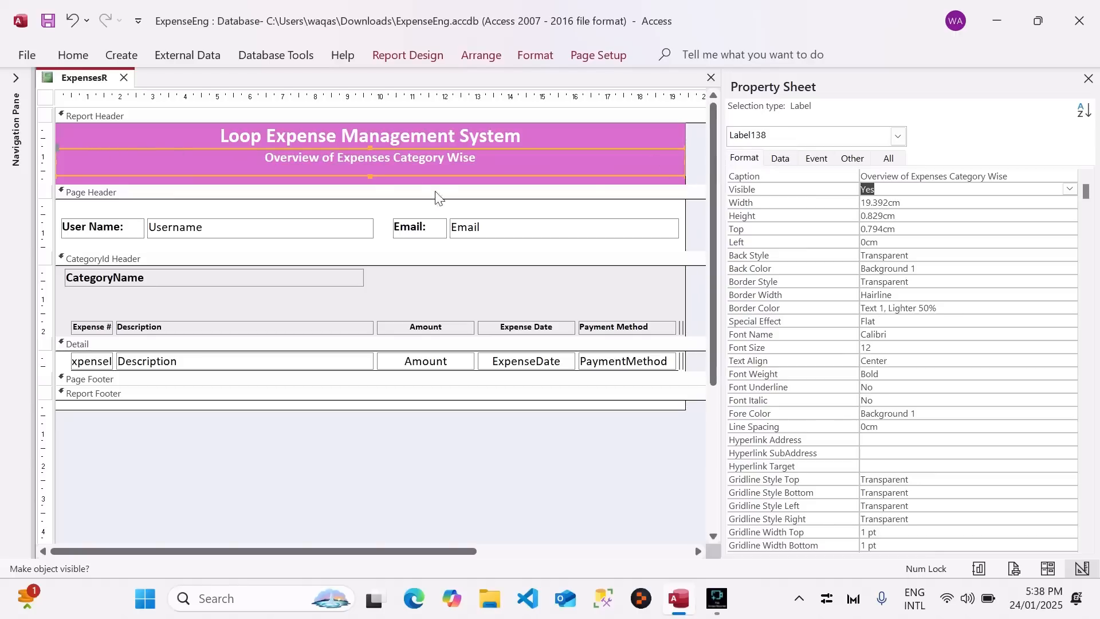
{"action": "left_click_drag", "start_coordinate": [368, 176], "coordinate": [368, 169]}
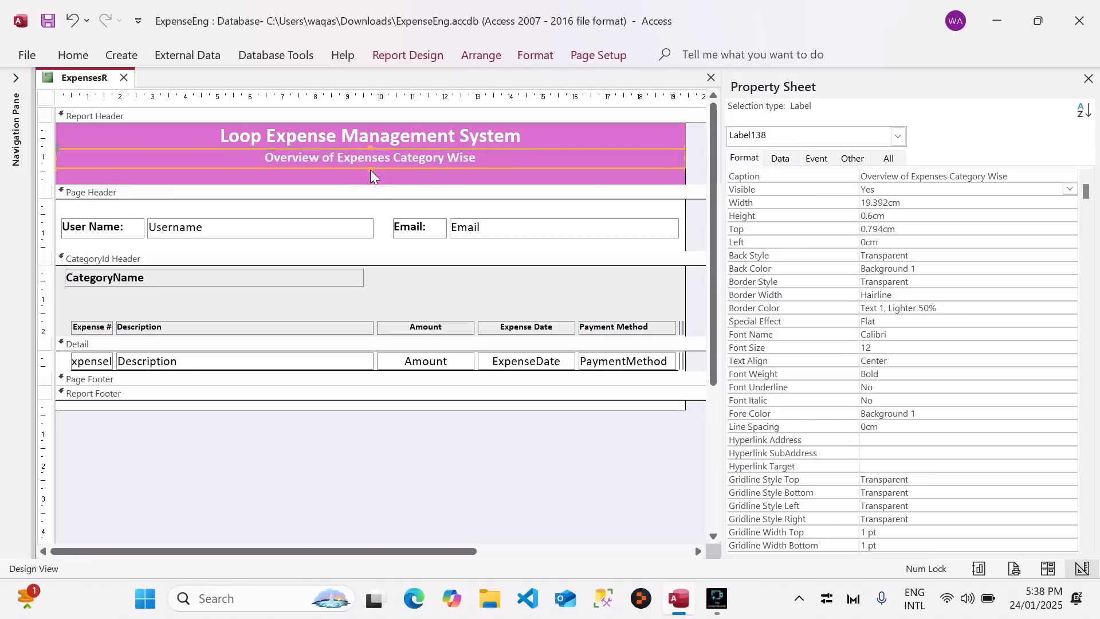
{"action": "left_click_drag", "start_coordinate": [725, 175], "coordinate": [867, 167]}
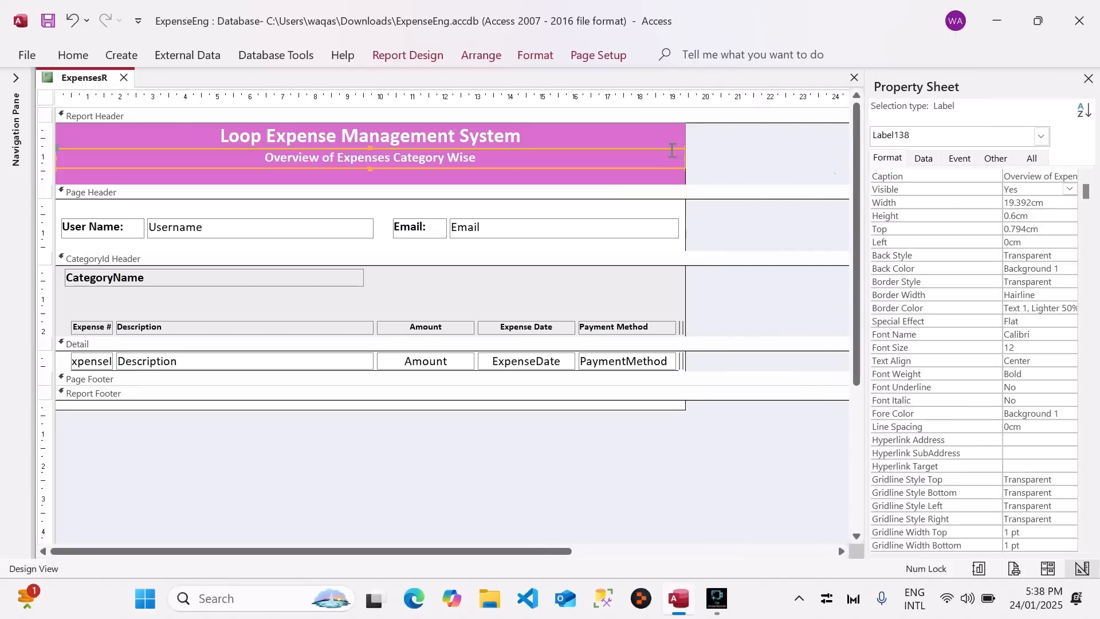
Open the report in Report View and move its window clear to check the title and subtitle.
{"action": "right_click", "coordinate": [75, 78]}
{"action": "right_click", "coordinate": [85, 81]}
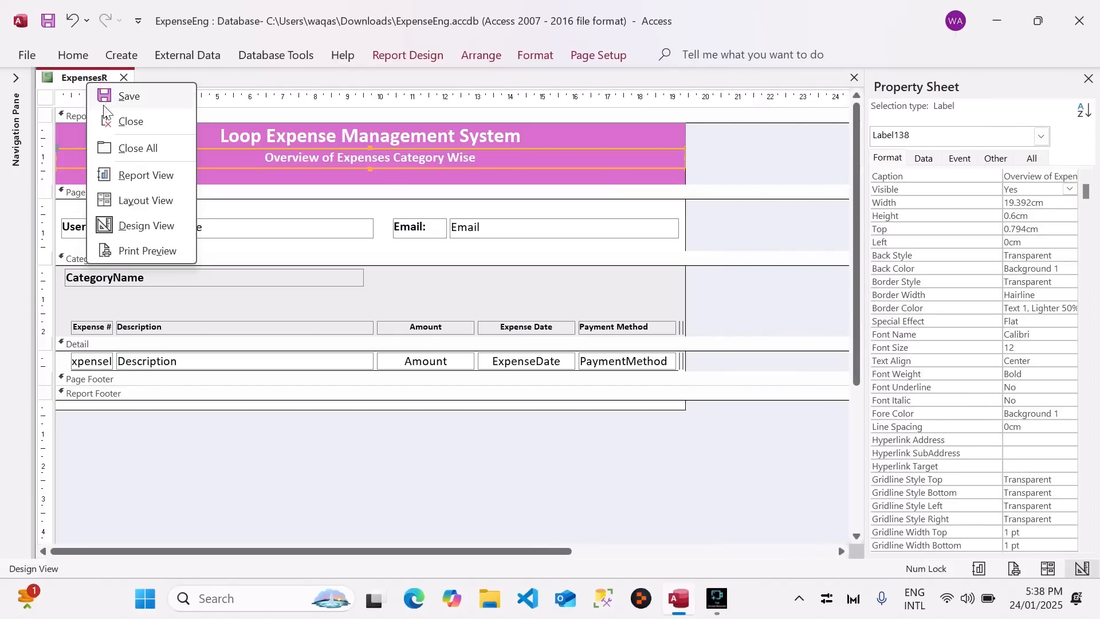
{"action": "left_click", "coordinate": [149, 185]}
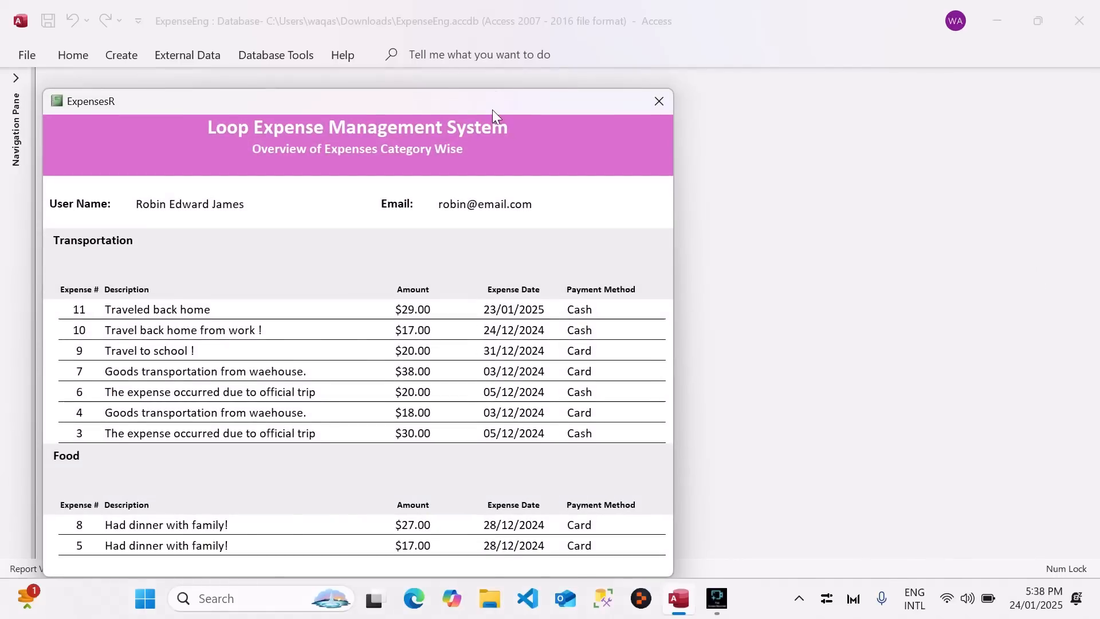
{"action": "left_click_drag", "start_coordinate": [493, 103], "coordinate": [637, 94]}
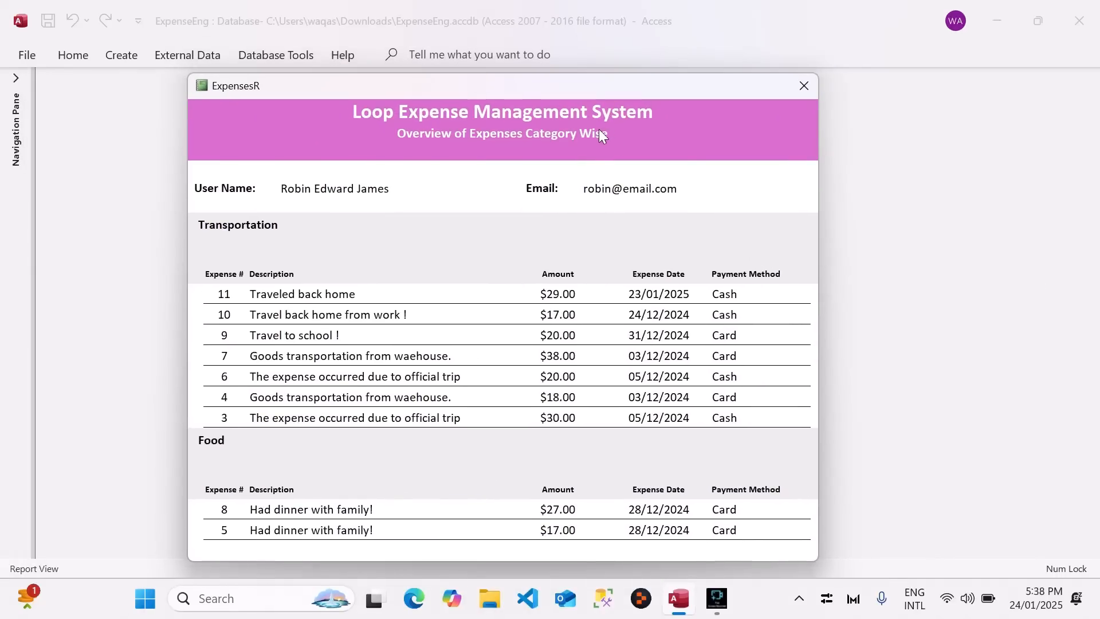
Check the printed page layout in Print Preview and return to Report View.
{"action": "left_click", "coordinate": [700, 94]}
{"action": "right_click", "coordinate": [694, 91]}
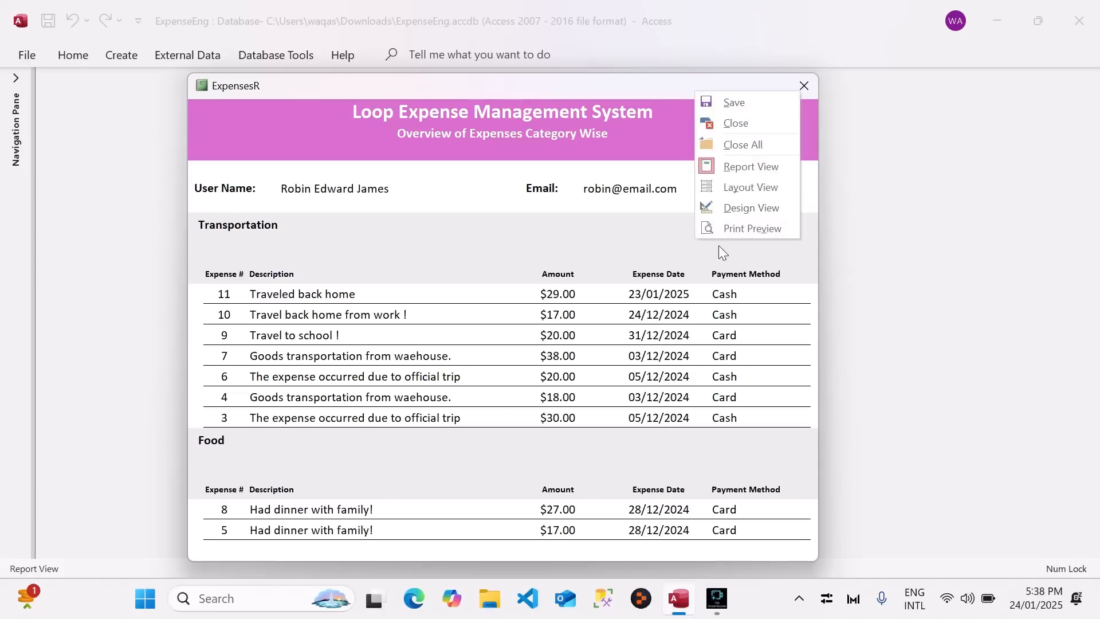
{"action": "left_click", "coordinate": [724, 228]}
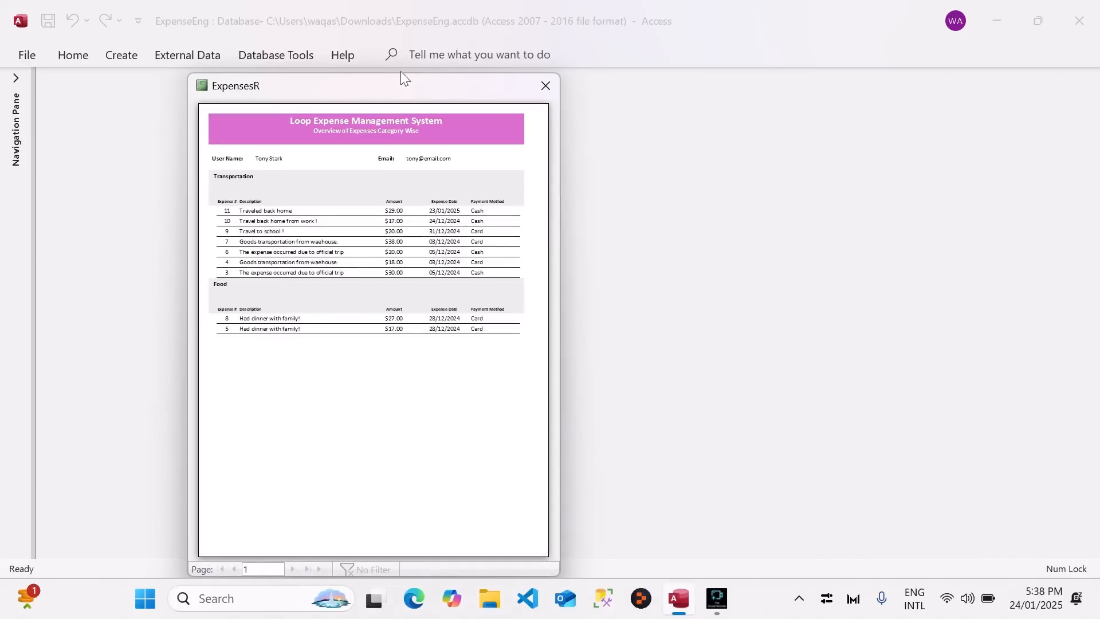
{"action": "left_click_drag", "start_coordinate": [402, 78], "coordinate": [454, 75]}
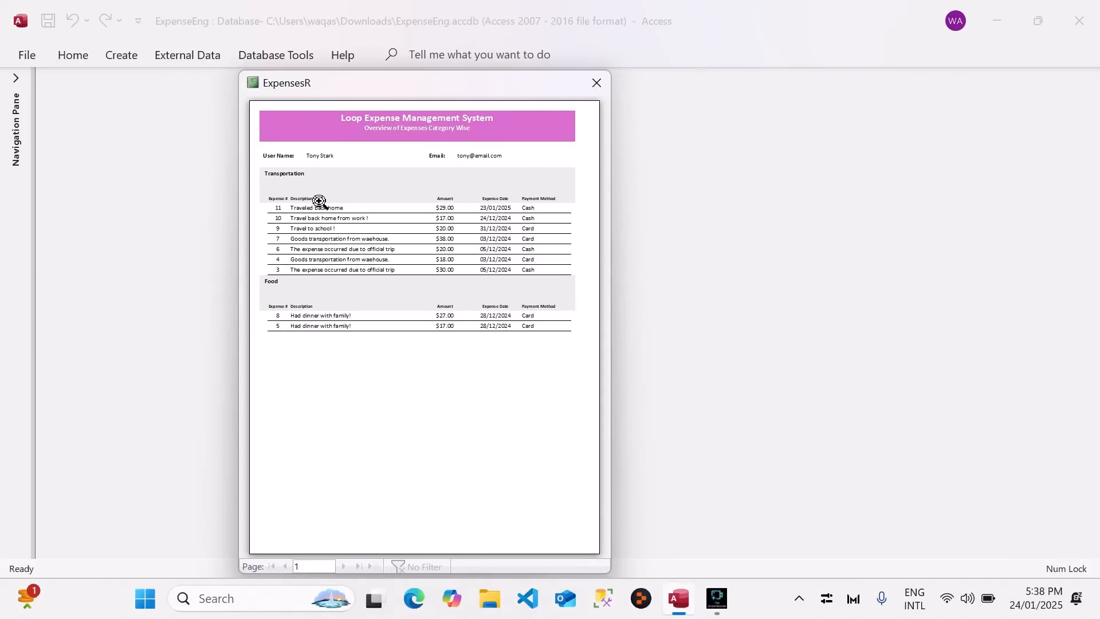
{"action": "right_click", "coordinate": [452, 326]}
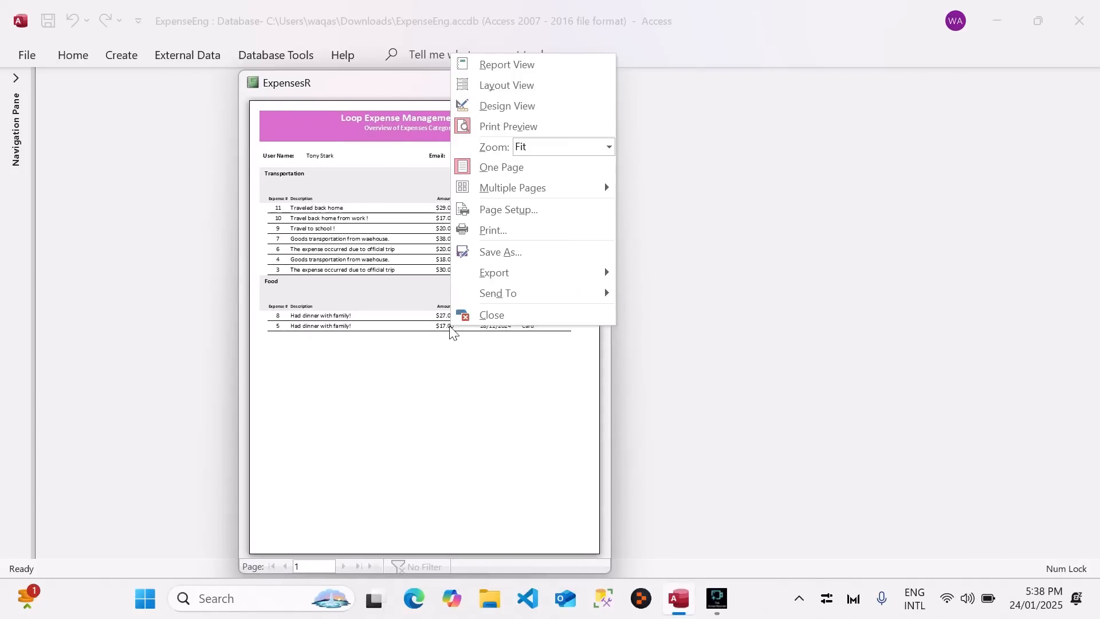
{"action": "left_click", "coordinate": [510, 69]}
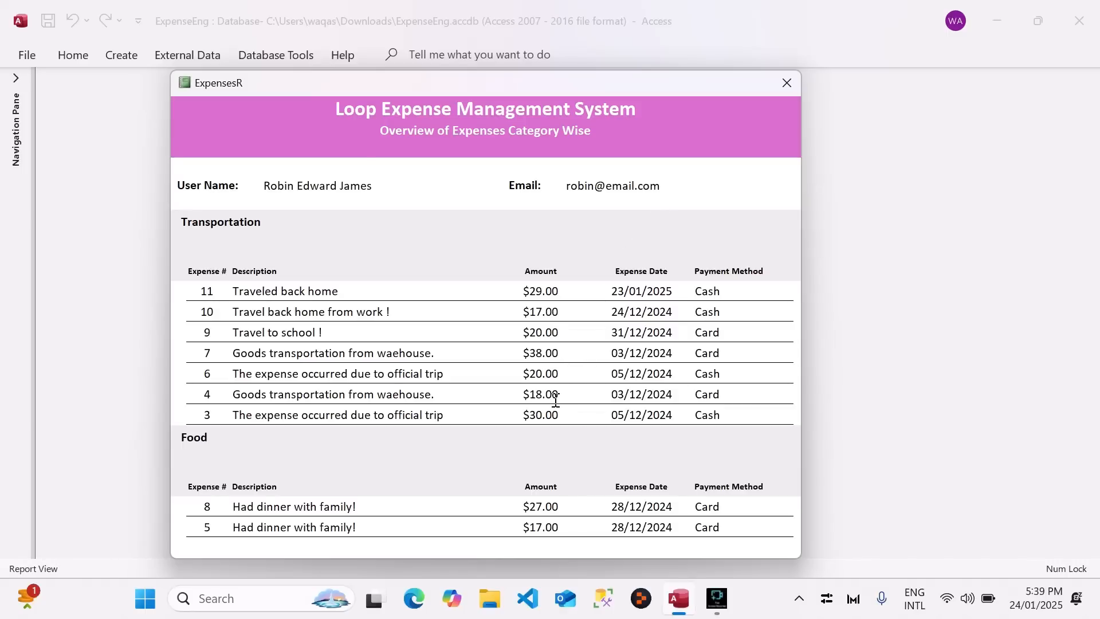
Switch the report back to Design View and add a Sum total for the Amount field in the Detail section.
{"action": "right_click", "coordinate": [727, 133]}
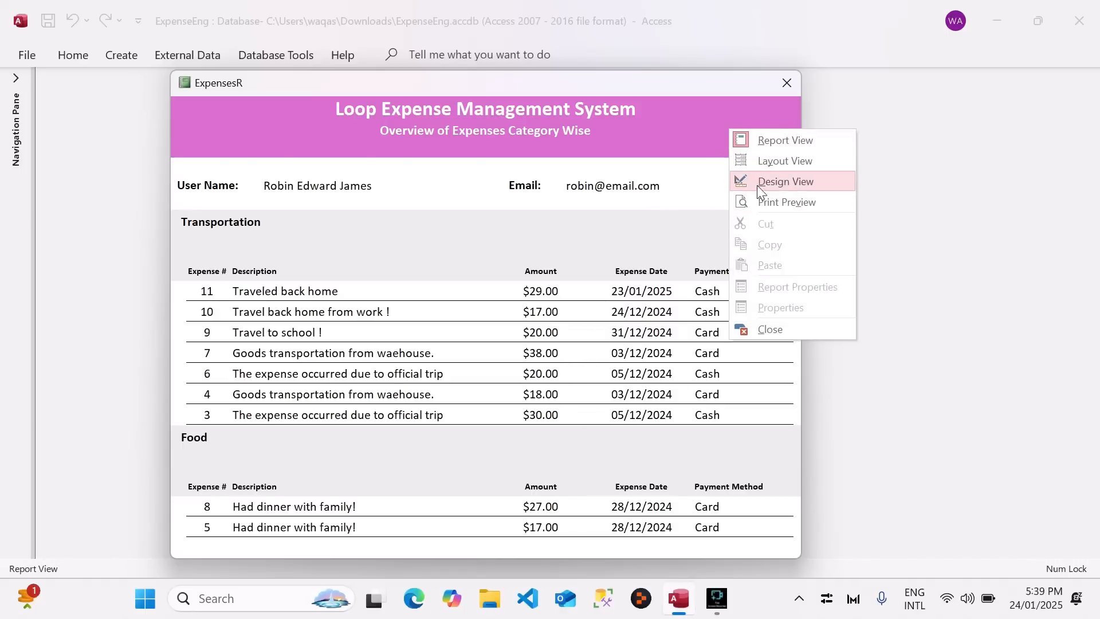
{"action": "left_click", "coordinate": [757, 184]}
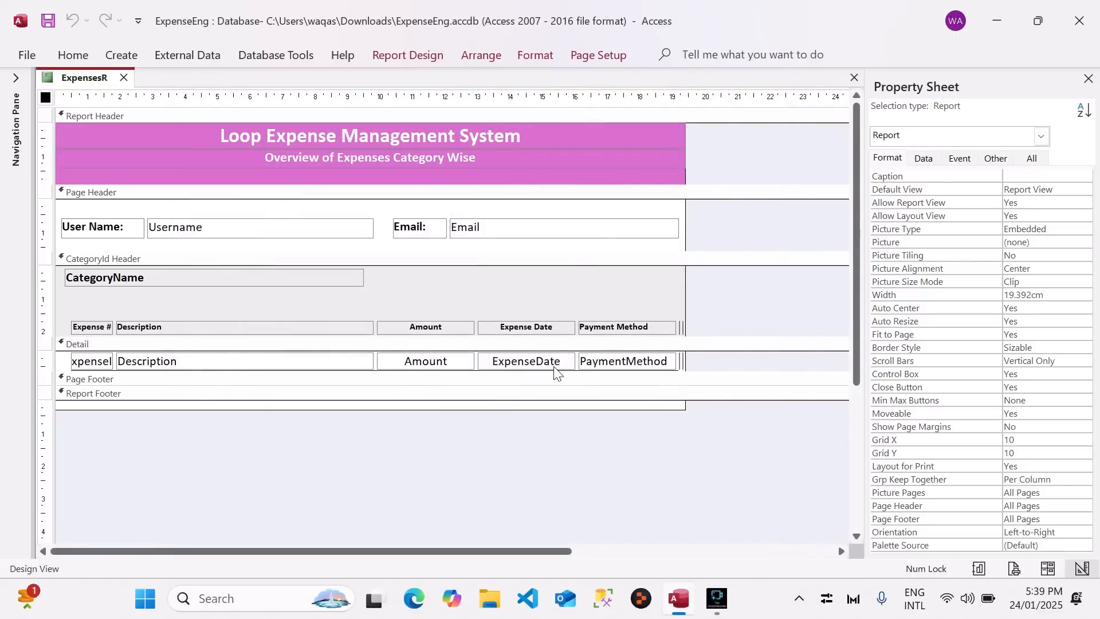
{"action": "left_click", "coordinate": [442, 366]}
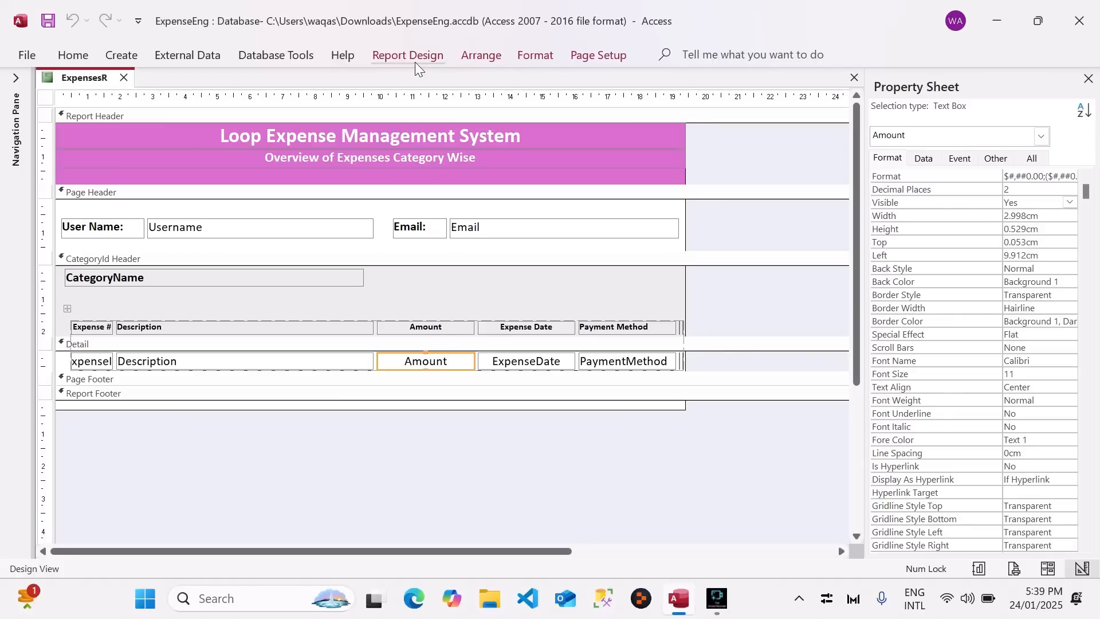
{"action": "left_click", "coordinate": [393, 58]}
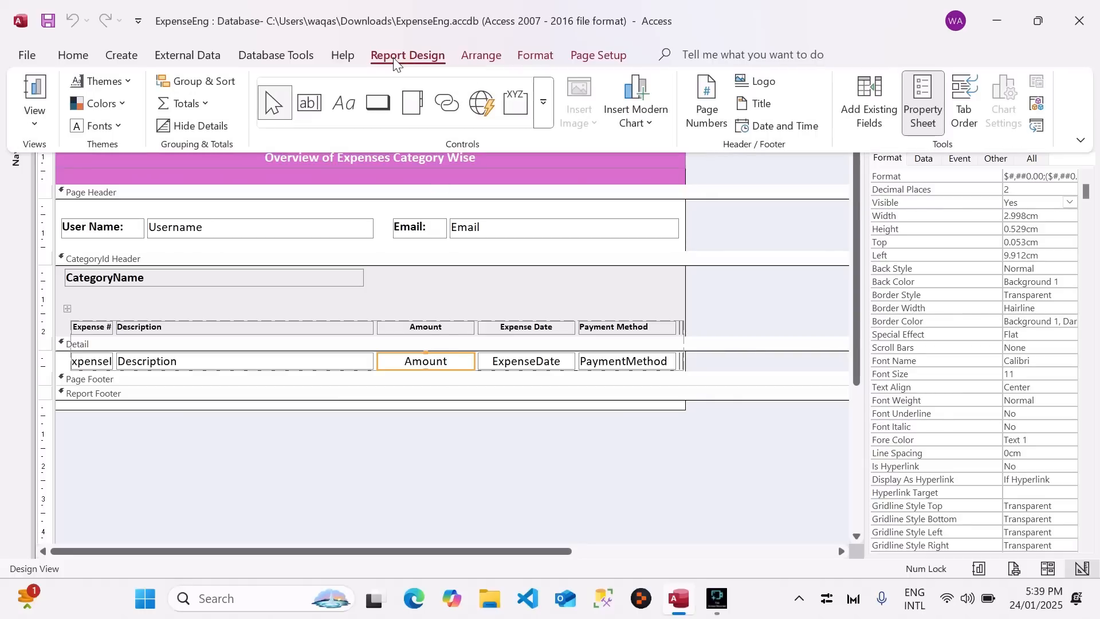
{"action": "left_click", "coordinate": [205, 104]}
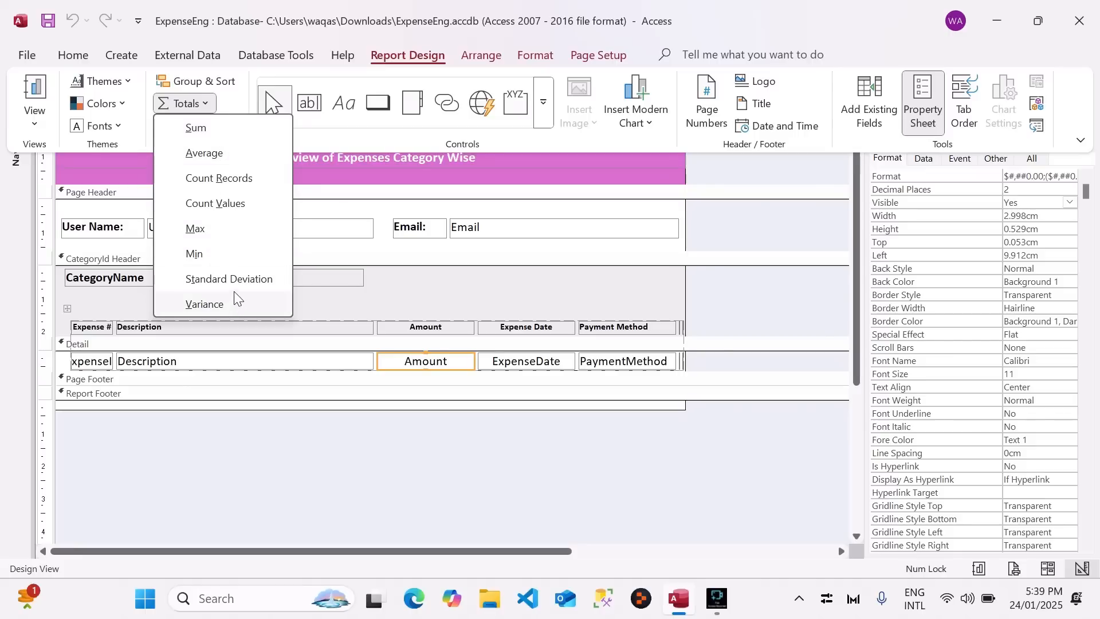
{"action": "left_click", "coordinate": [196, 131]}
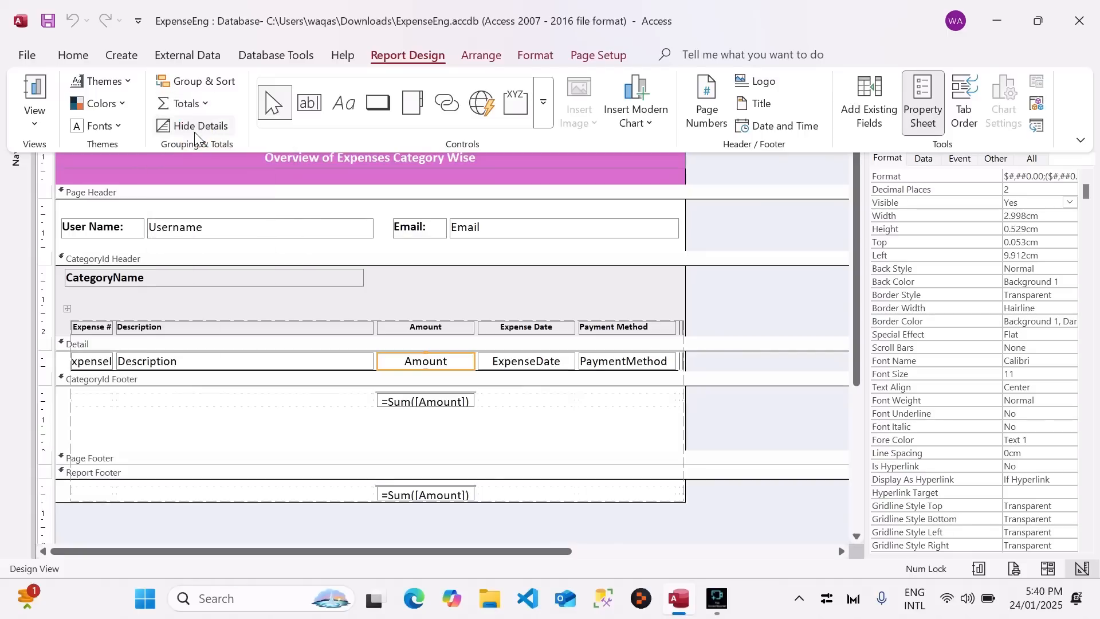
{"action": "left_click", "coordinate": [737, 427]}
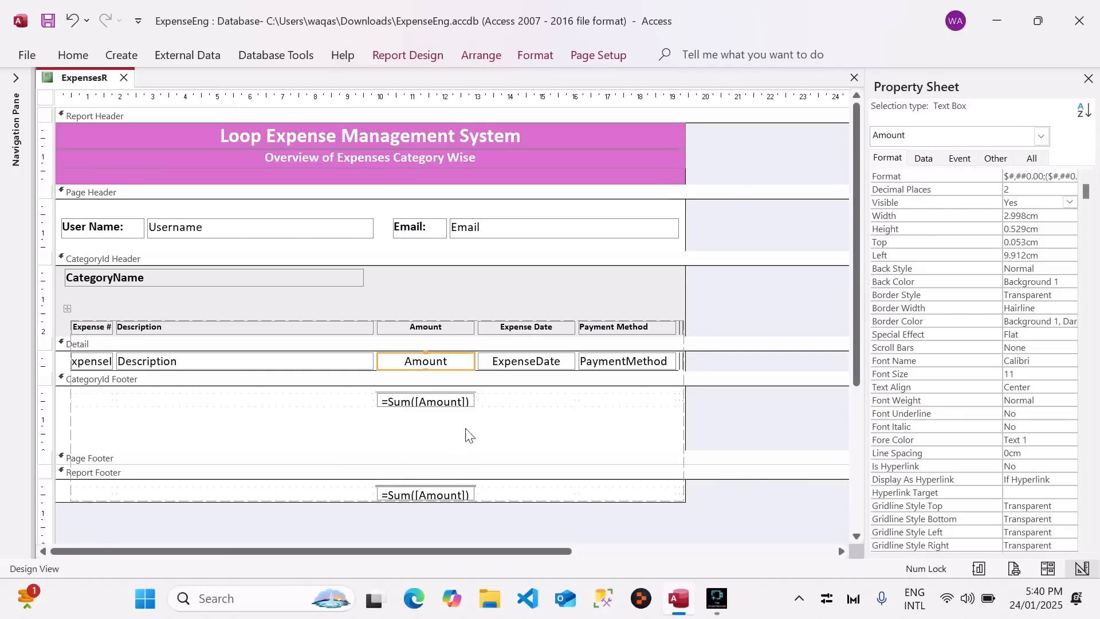
Set the font color of the Amount total rows in the CategoryId Footer and Report Footer to black.
{"action": "left_click_drag", "start_coordinate": [731, 404], "coordinate": [256, 503]}
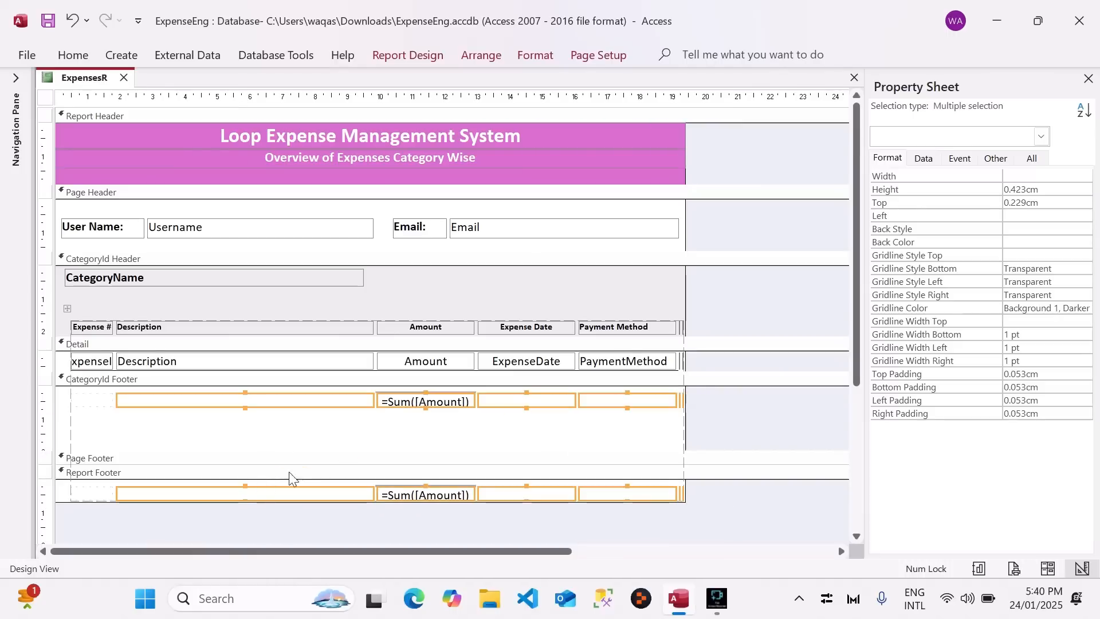
{"action": "left_click", "coordinate": [72, 56]}
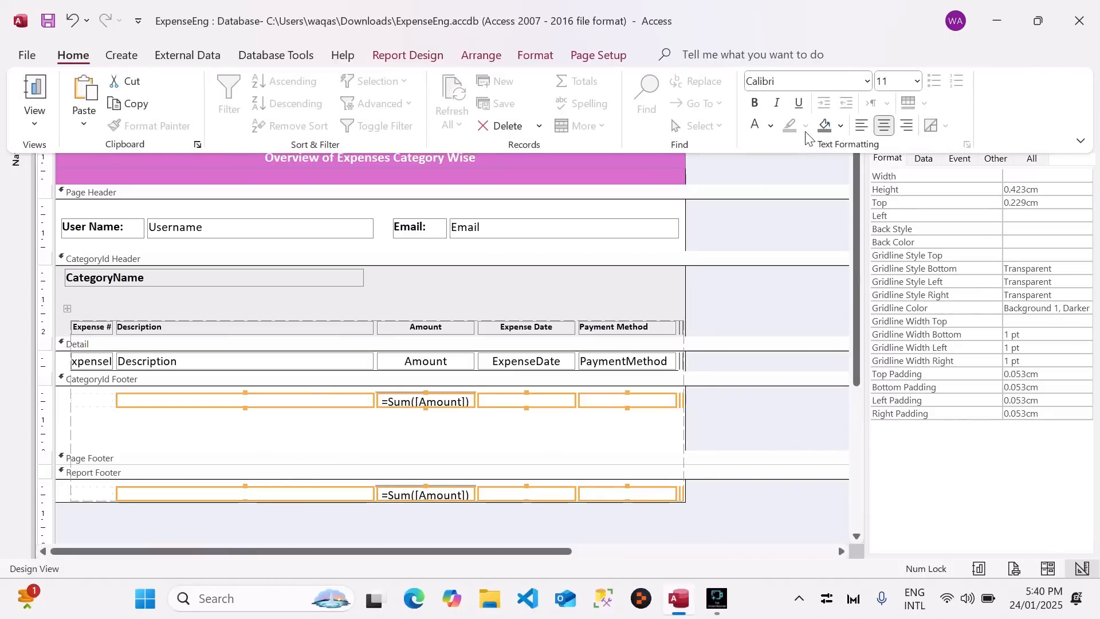
{"action": "left_click", "coordinate": [772, 126]}
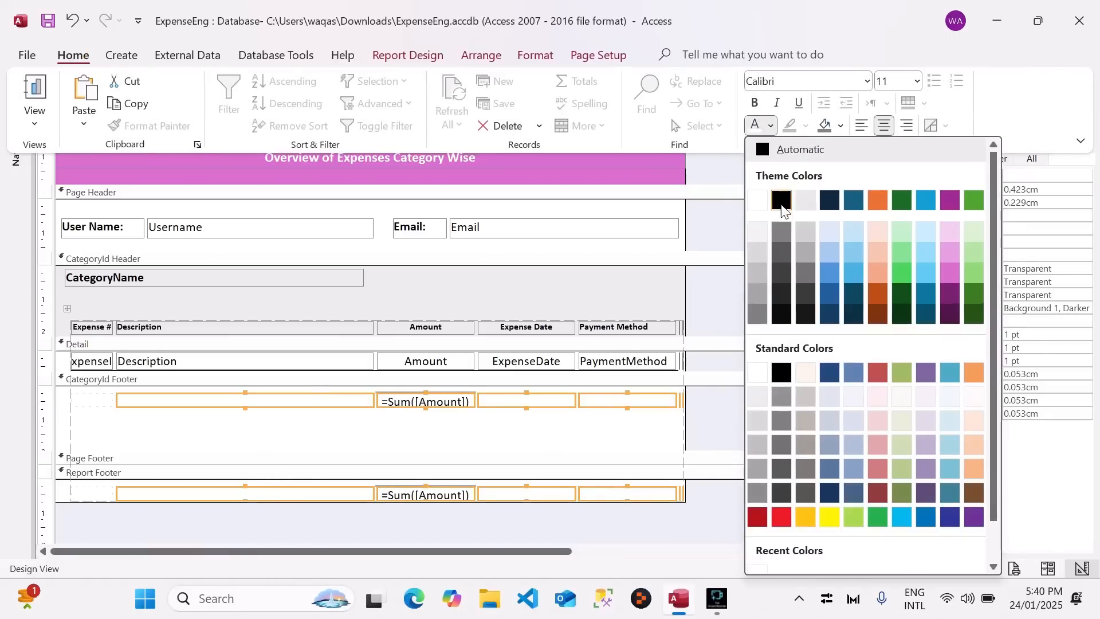
{"action": "left_click", "coordinate": [789, 201]}
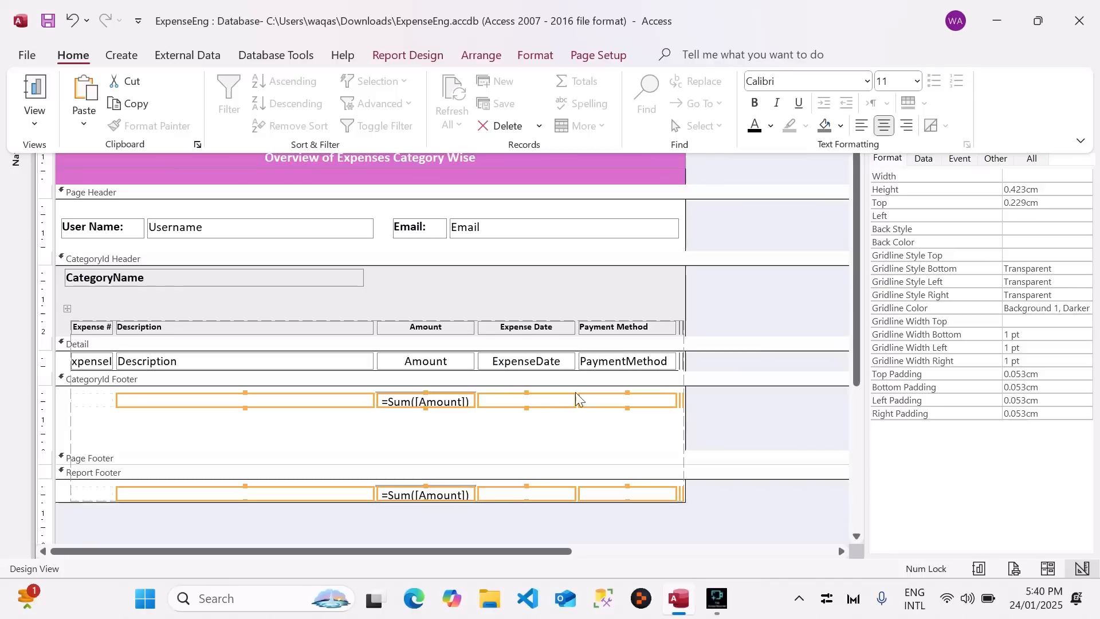
{"action": "left_click", "coordinate": [765, 398]}
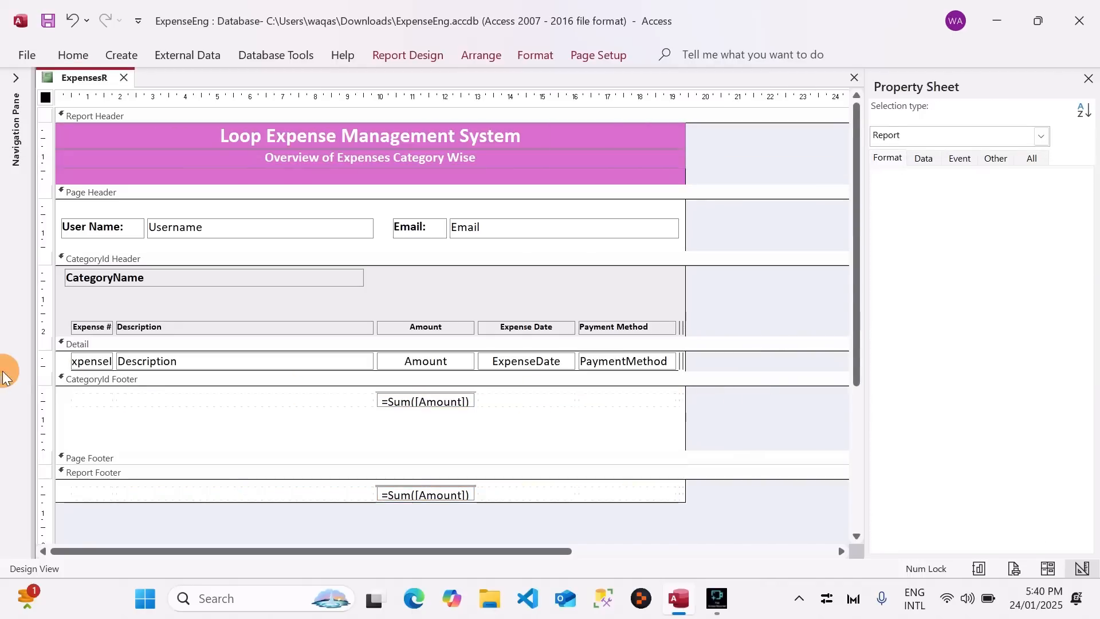
Move the Amount total rows up to the top edge of the CategoryId Footer and the Report Footer.
{"action": "left_click", "coordinate": [45, 400]}
{"action": "left_click_drag", "start_coordinate": [420, 402], "coordinate": [420, 396]}
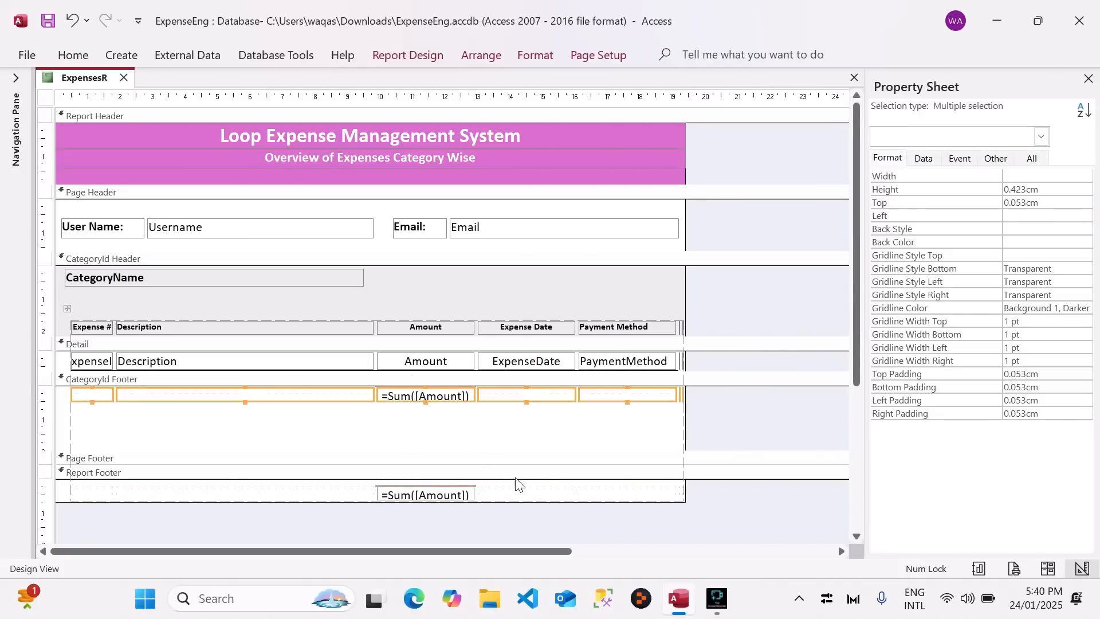
{"action": "left_click_drag", "start_coordinate": [730, 498], "coordinate": [115, 479]}
{"action": "left_click_drag", "start_coordinate": [393, 494], "coordinate": [394, 487]}
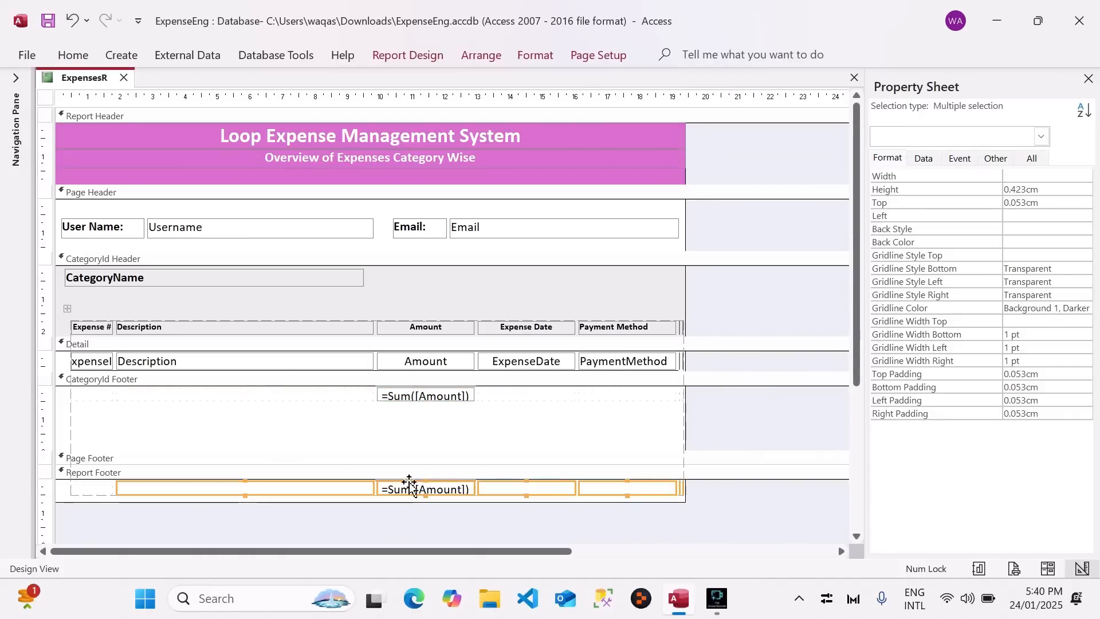
Try a height of 0.3 cm for all cells in both Amount total rows and undo it.
{"action": "left_click_drag", "start_coordinate": [732, 393], "coordinate": [275, 493]}
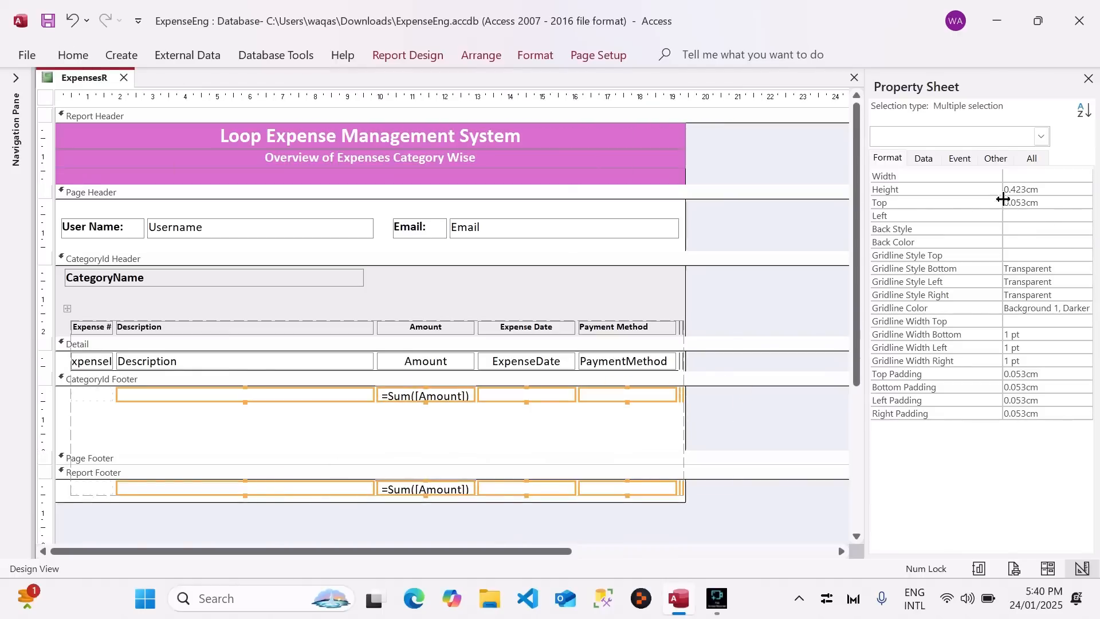
{"action": "key", "text": "BackSpace"}
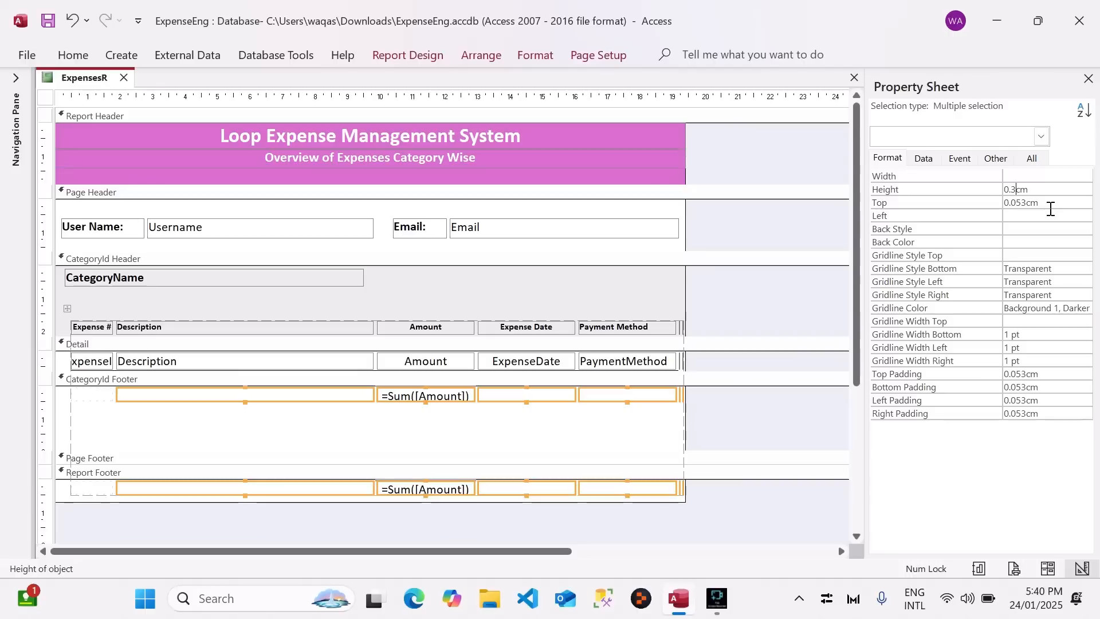
{"action": "key", "text": "Return"}
{"action": "key", "text": "Up"}
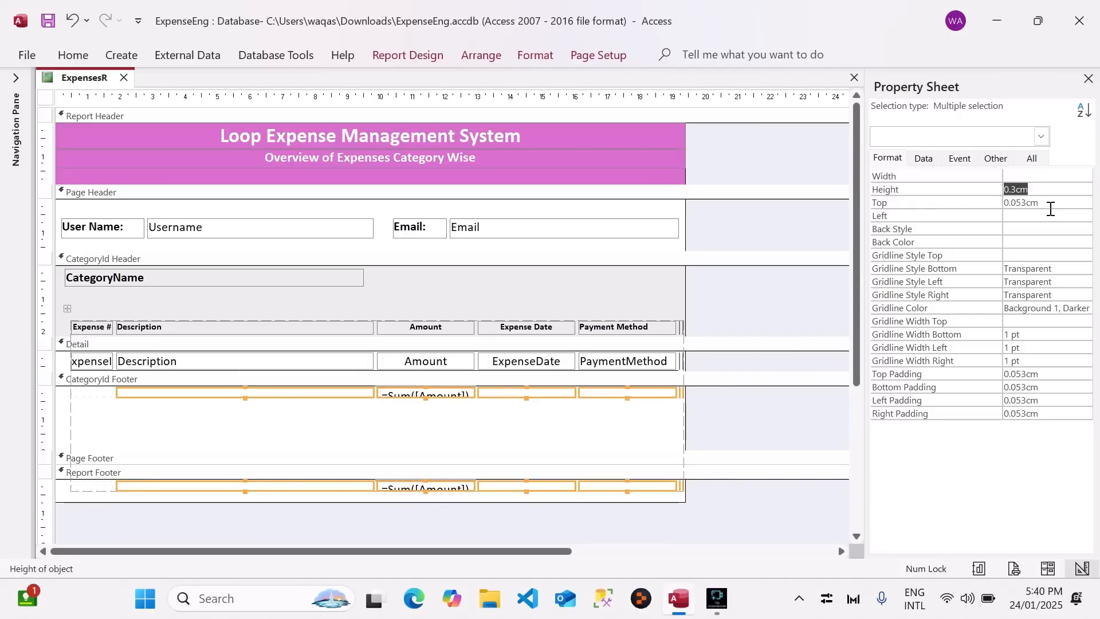
{"action": "key", "text": "ctrl+z"}
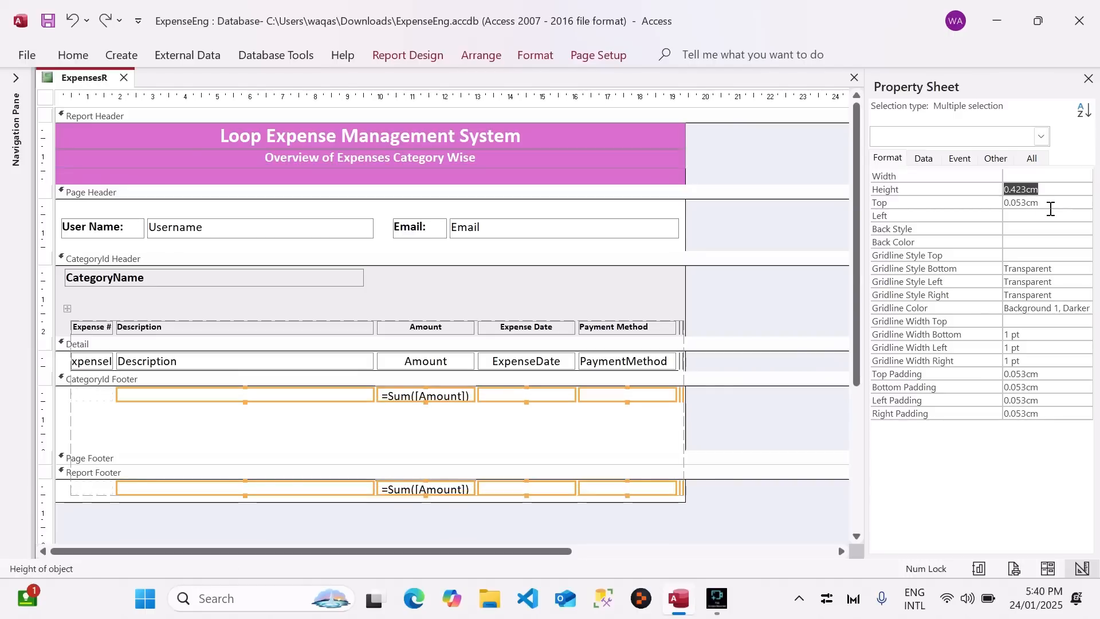
Try a height of 0.3 cm for only the two Amount sum text boxes and undo the change.
{"action": "left_click", "coordinate": [727, 430]}
{"action": "left_click", "coordinate": [450, 396]}
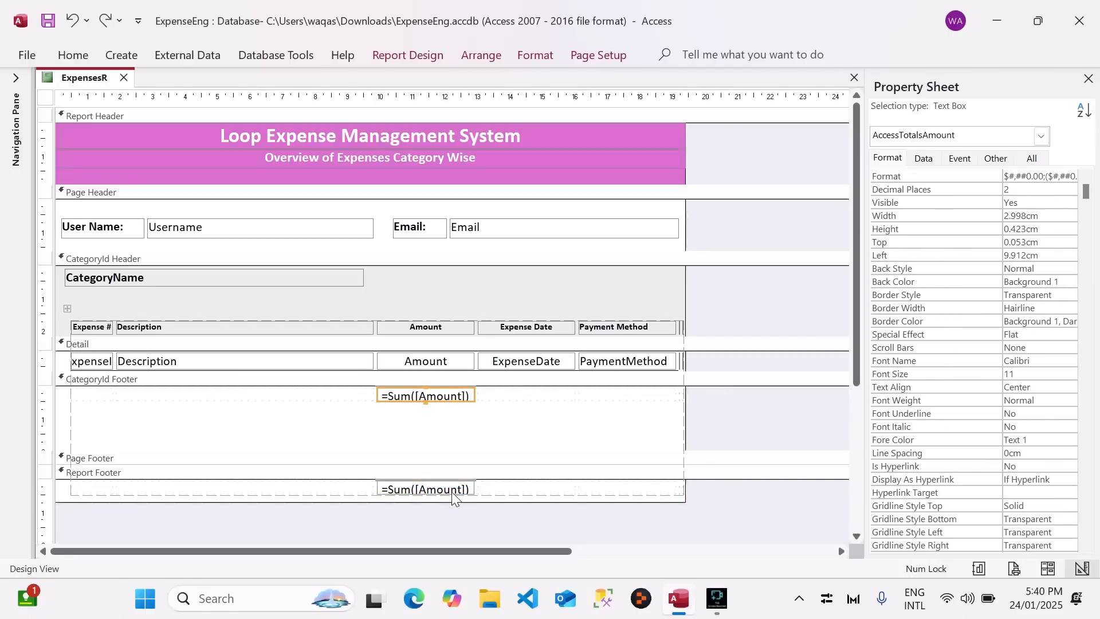
{"action": "left_click", "coordinate": [454, 491], "text": "shift"}
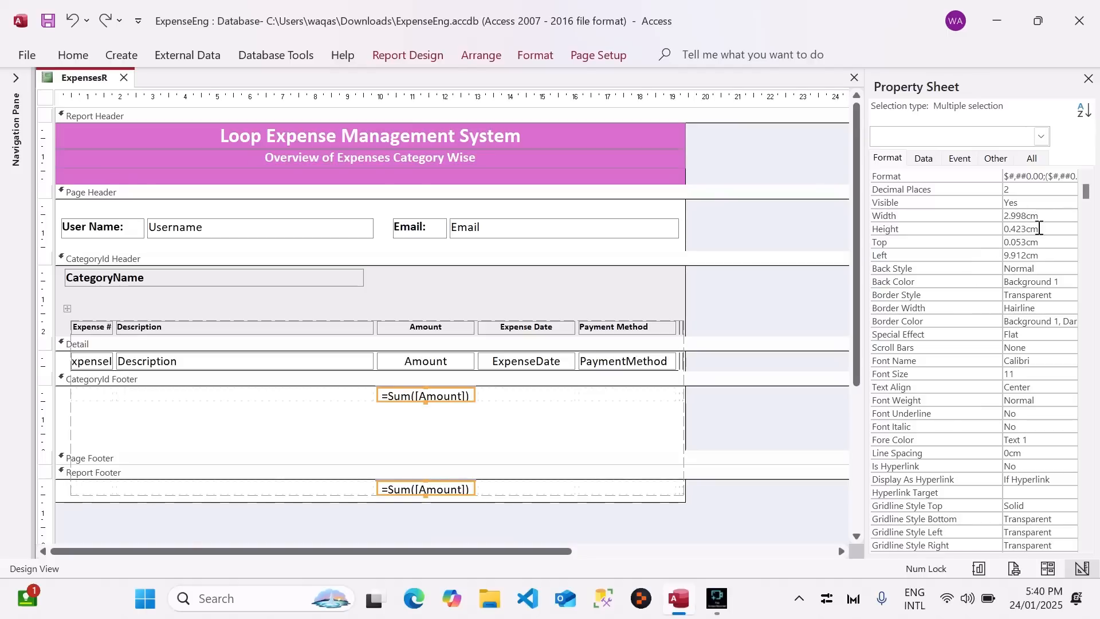
{"action": "left_click", "coordinate": [909, 227]}
{"action": "type", "text": "0.3"}
{"action": "key", "text": "Return"}
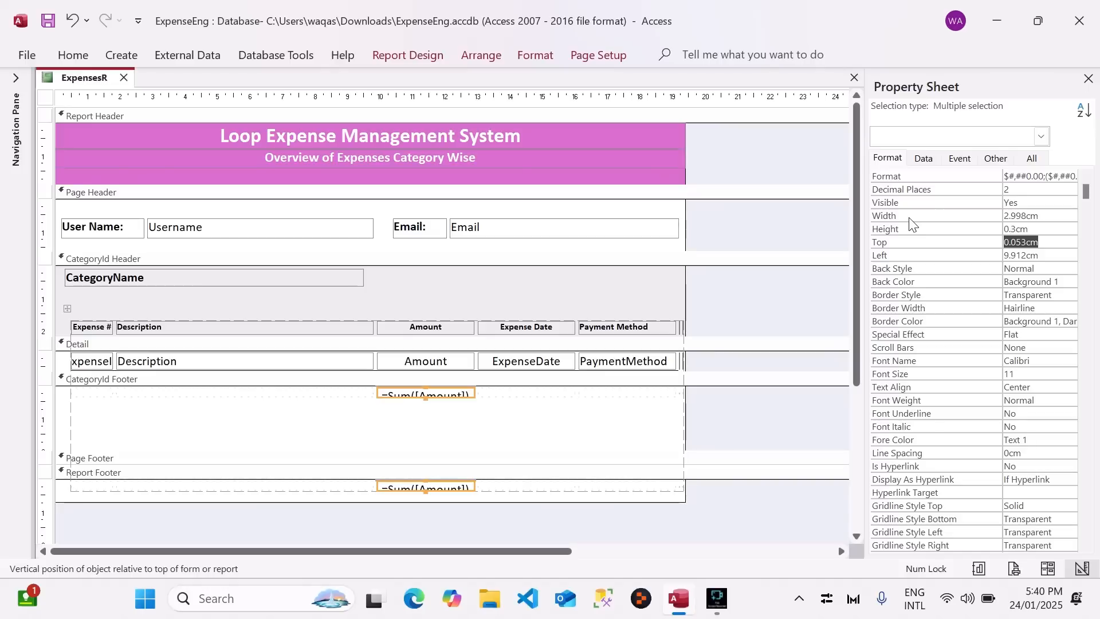
{"action": "key", "text": "shift+Tab"}
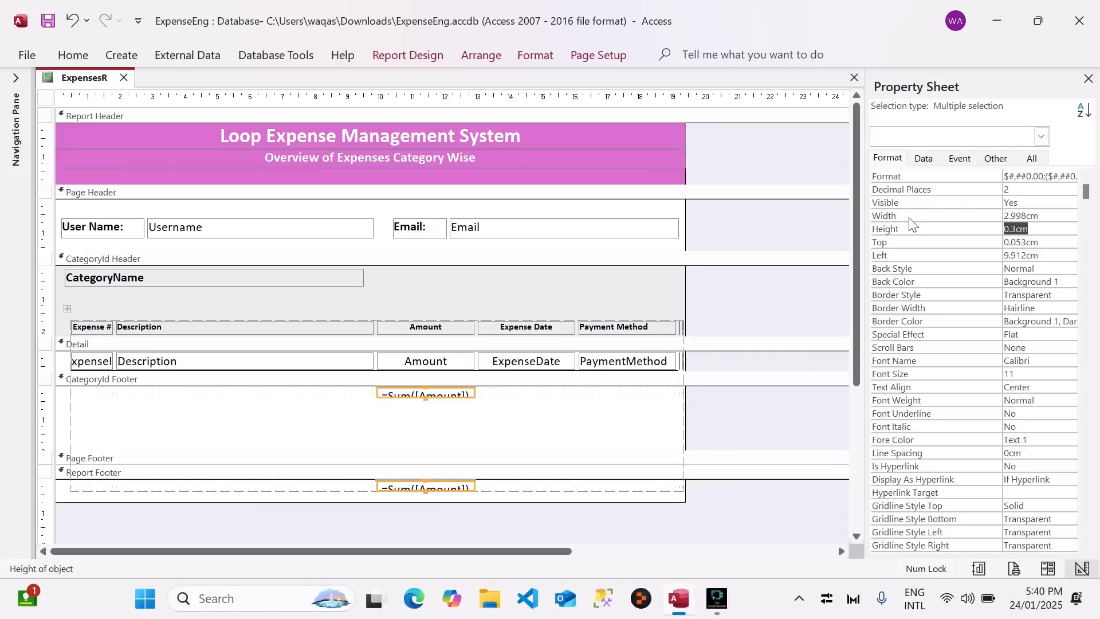
{"action": "key", "text": "ctrl+z"}
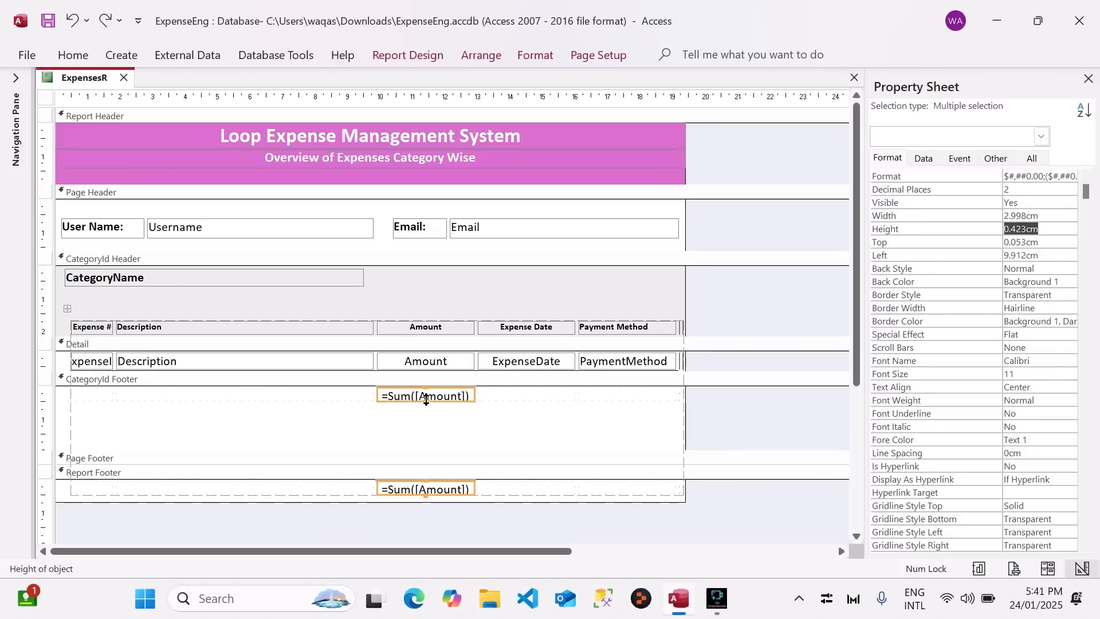
Enlarge both Amount sum text boxes to about 0.635 cm high and shrink the CategoryId Footer to fit its total row.
{"action": "left_click_drag", "start_coordinate": [425, 401], "coordinate": [426, 408]}
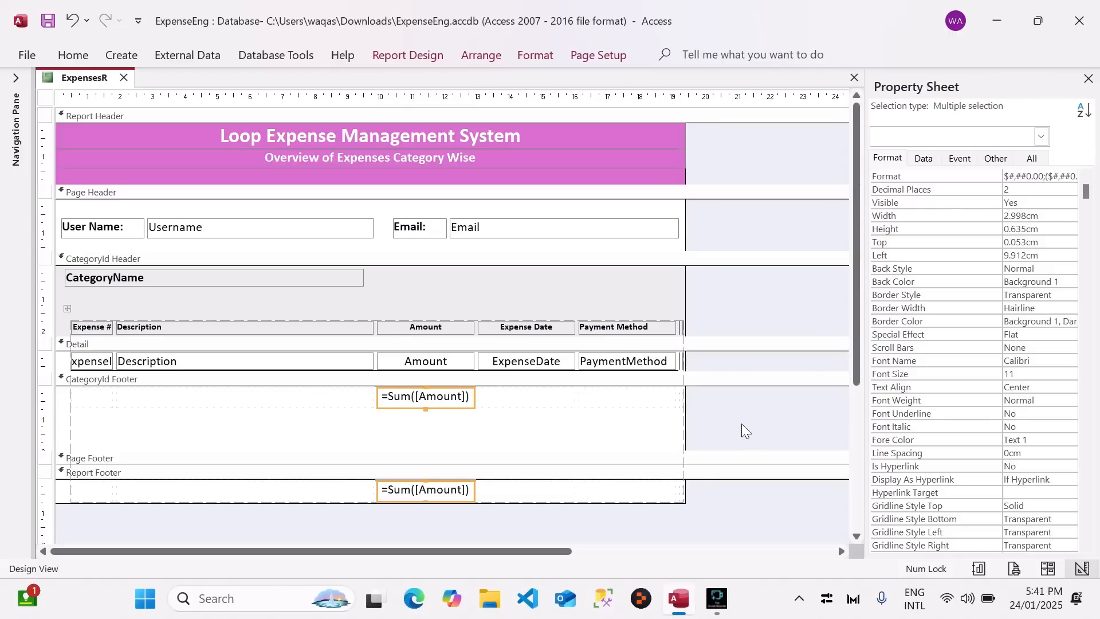
{"action": "left_click_drag", "start_coordinate": [599, 451], "coordinate": [592, 409]}
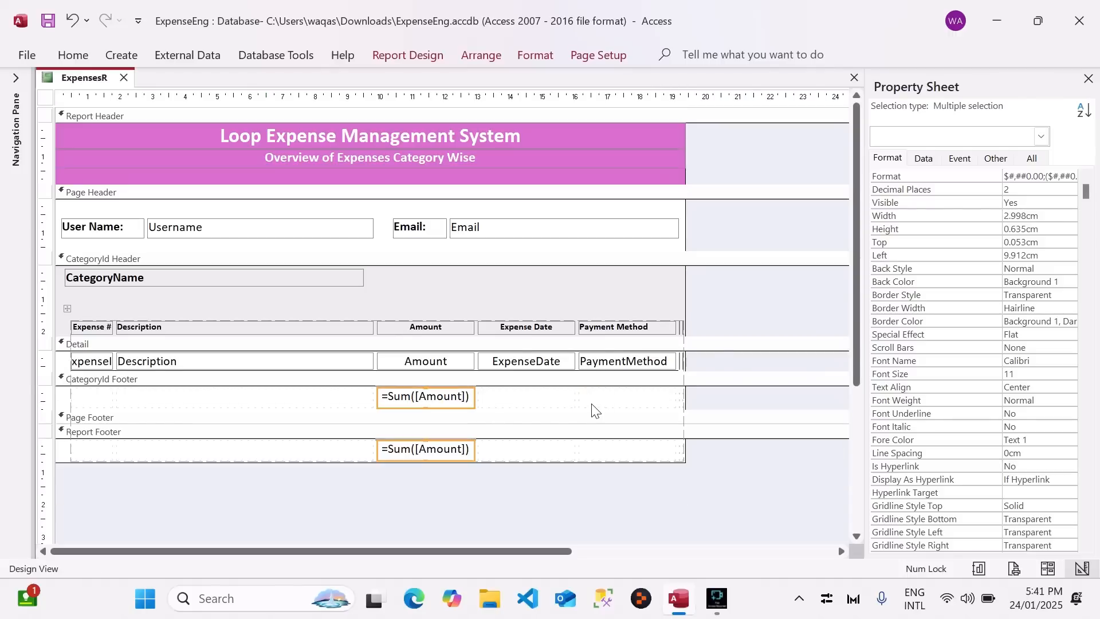
{"action": "left_click", "coordinate": [429, 485]}
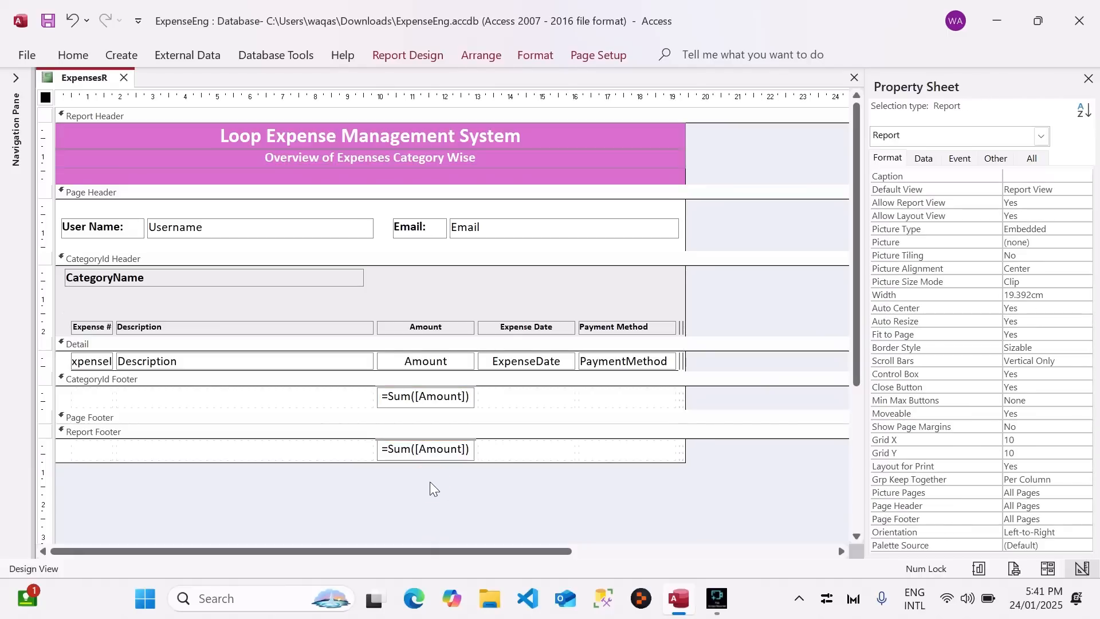
Open the report in Report View and examine the category totals, the lines above them and the overall total.
{"action": "right_click", "coordinate": [73, 80]}
{"action": "left_click", "coordinate": [158, 166]}
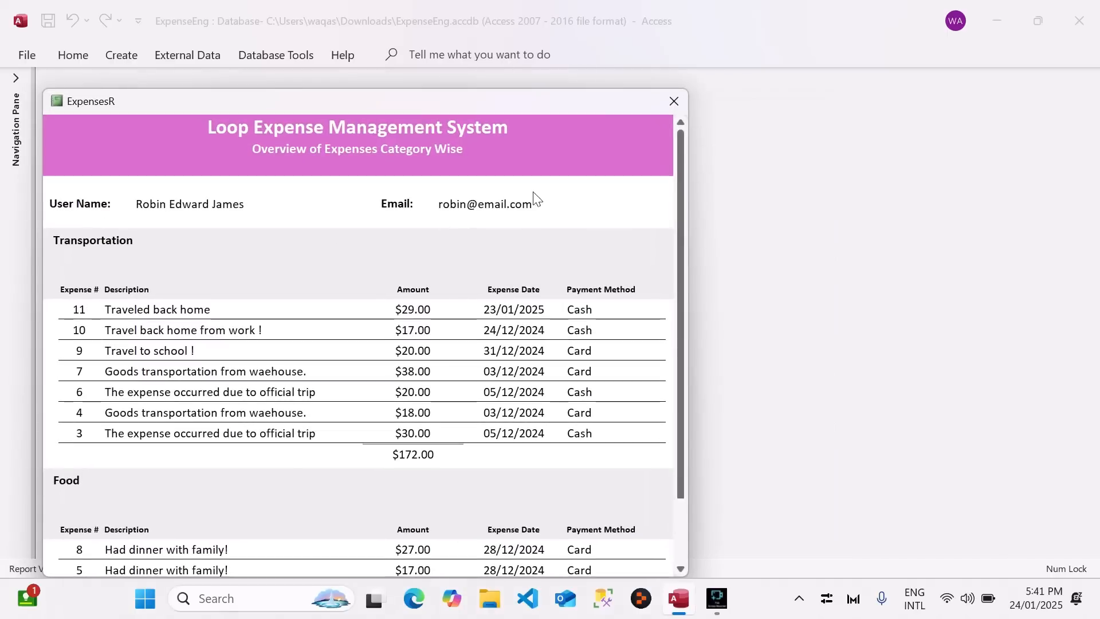
{"action": "left_click_drag", "start_coordinate": [524, 103], "coordinate": [567, 72]}
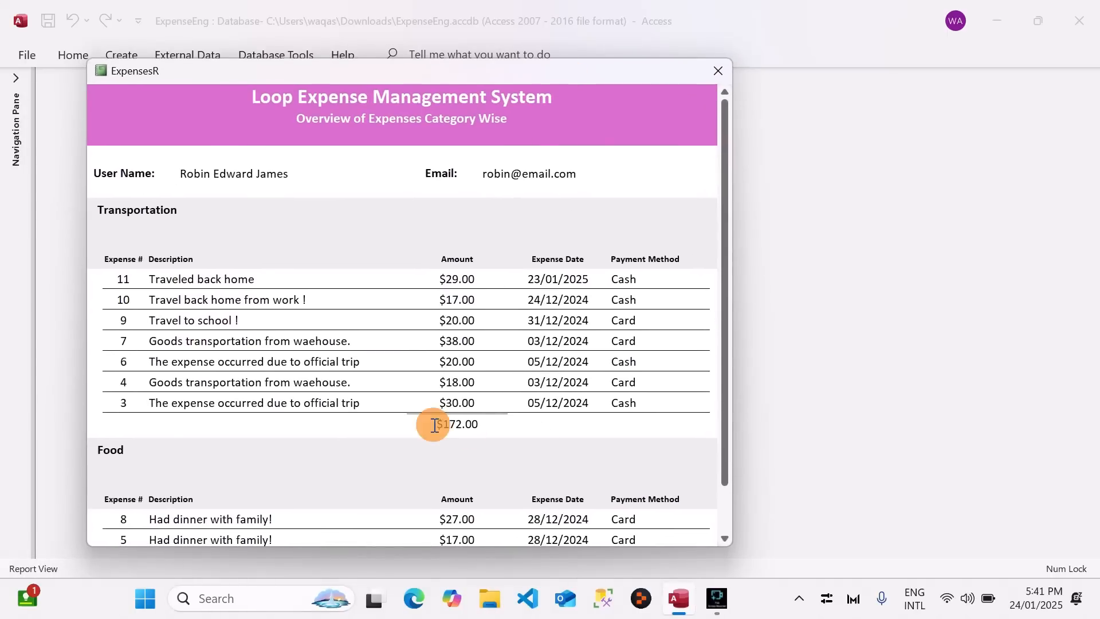
{"action": "left_click_drag", "start_coordinate": [435, 426], "coordinate": [548, 439]}
{"action": "left_click", "coordinate": [414, 428]}
{"action": "left_click", "coordinate": [481, 425]}
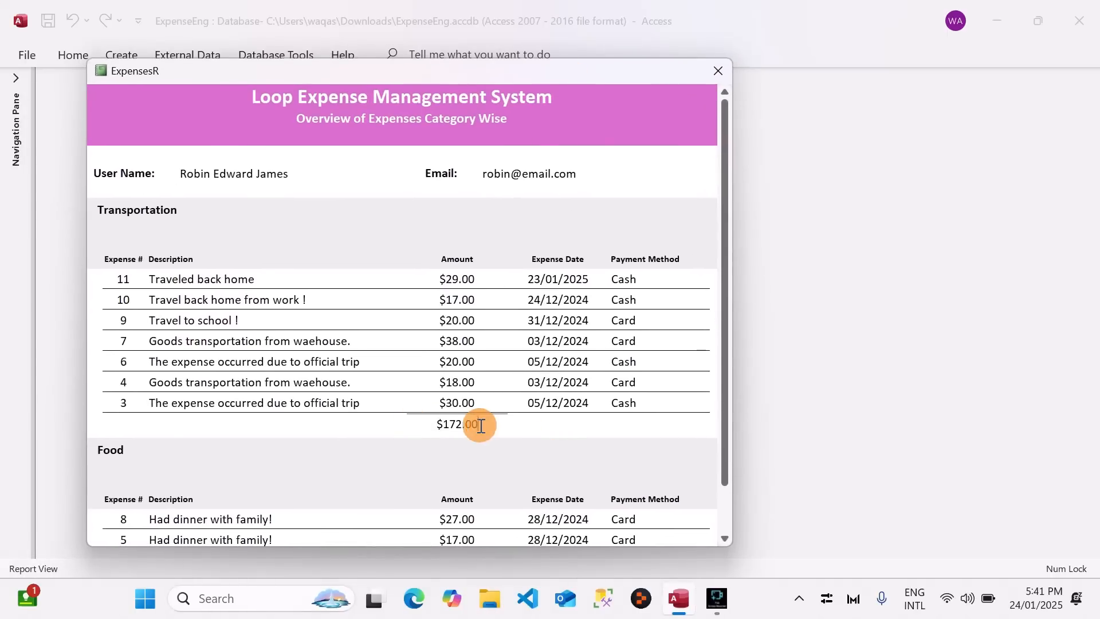
{"action": "left_click_drag", "start_coordinate": [480, 425], "coordinate": [407, 423]}
{"action": "left_click", "coordinate": [442, 424]}
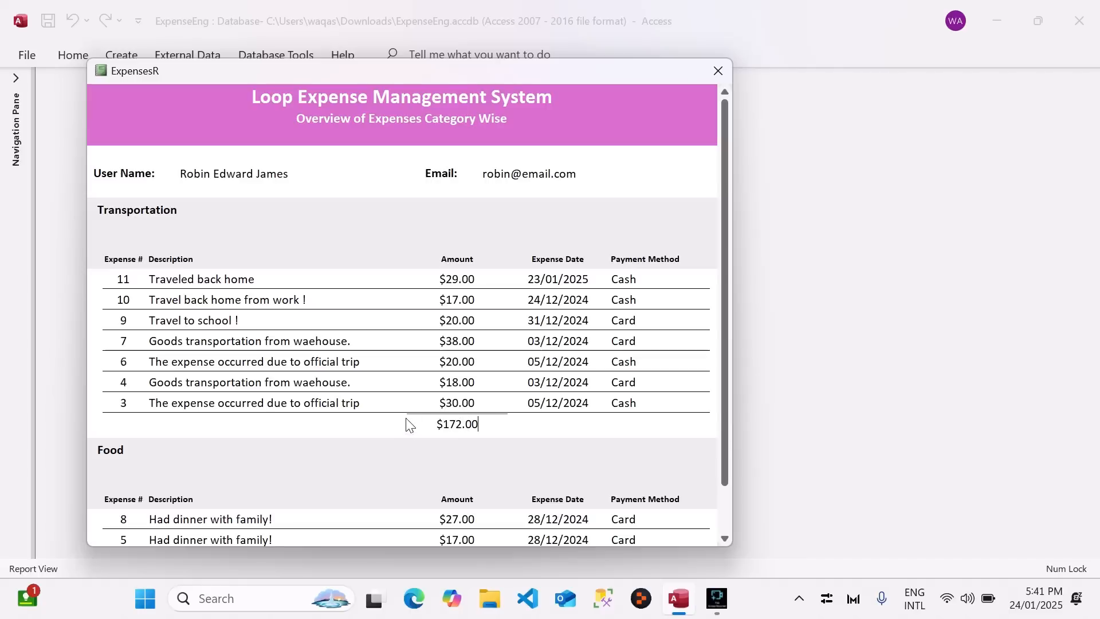
{"action": "left_click", "coordinate": [425, 413]}
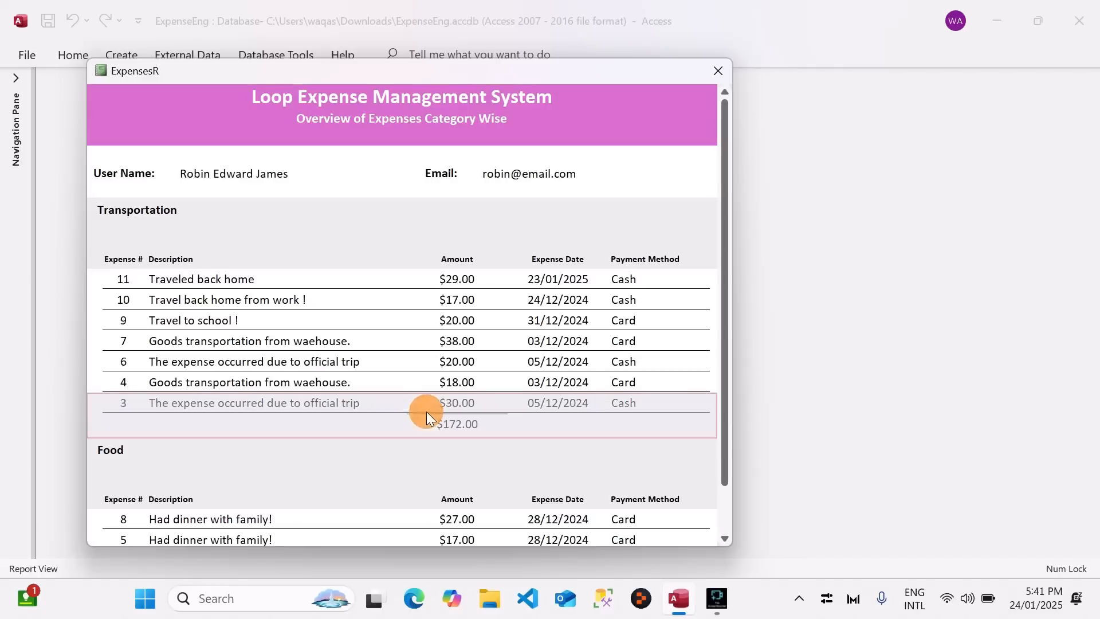
{"action": "left_click", "coordinate": [479, 419]}
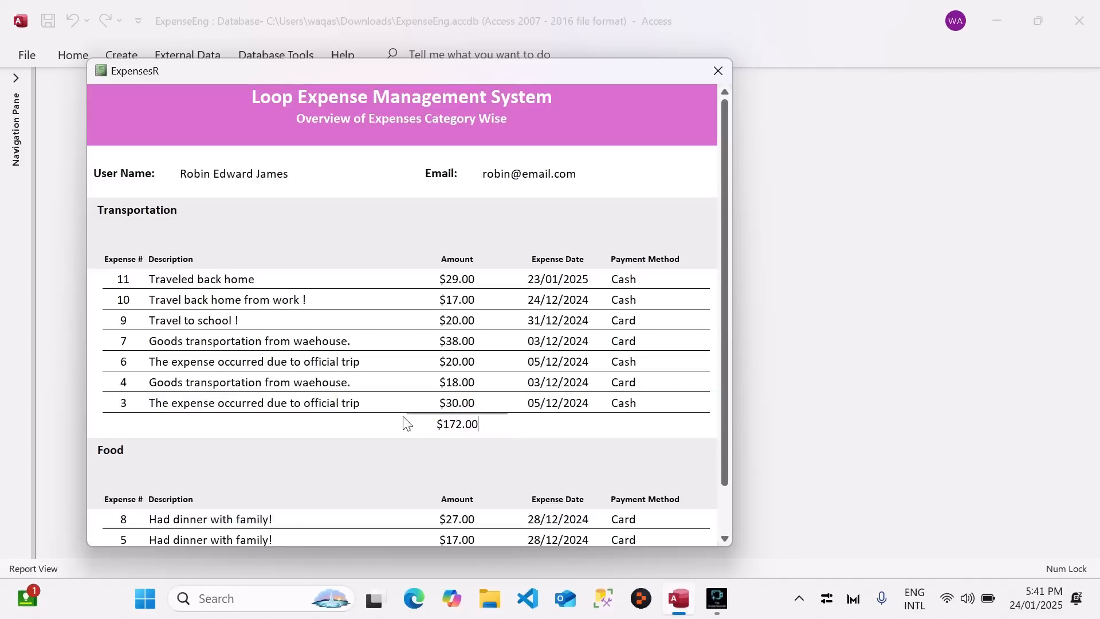
{"action": "double_click", "coordinate": [425, 421]}
{"action": "scroll", "coordinate": [427, 435], "scroll_direction": "down", "scroll_amount": 1}
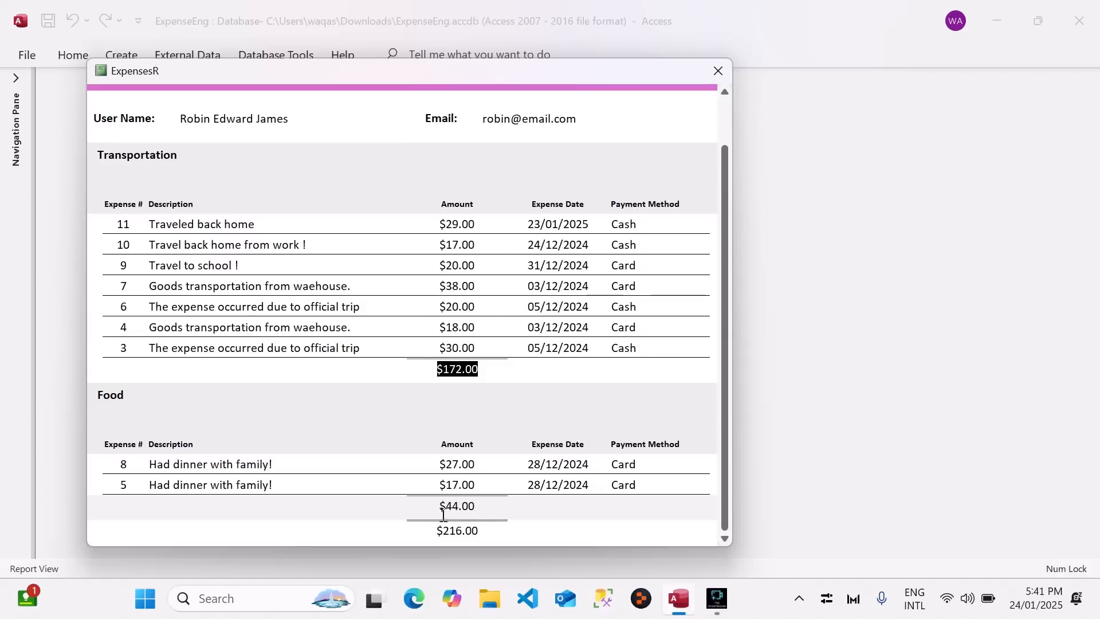
{"action": "scroll", "coordinate": [656, 125], "scroll_direction": "up", "scroll_amount": 1}
Return the report to Design View and set Gridline Style Top to Transparent for both Amount sum text boxes.
{"action": "right_click", "coordinate": [663, 112]}
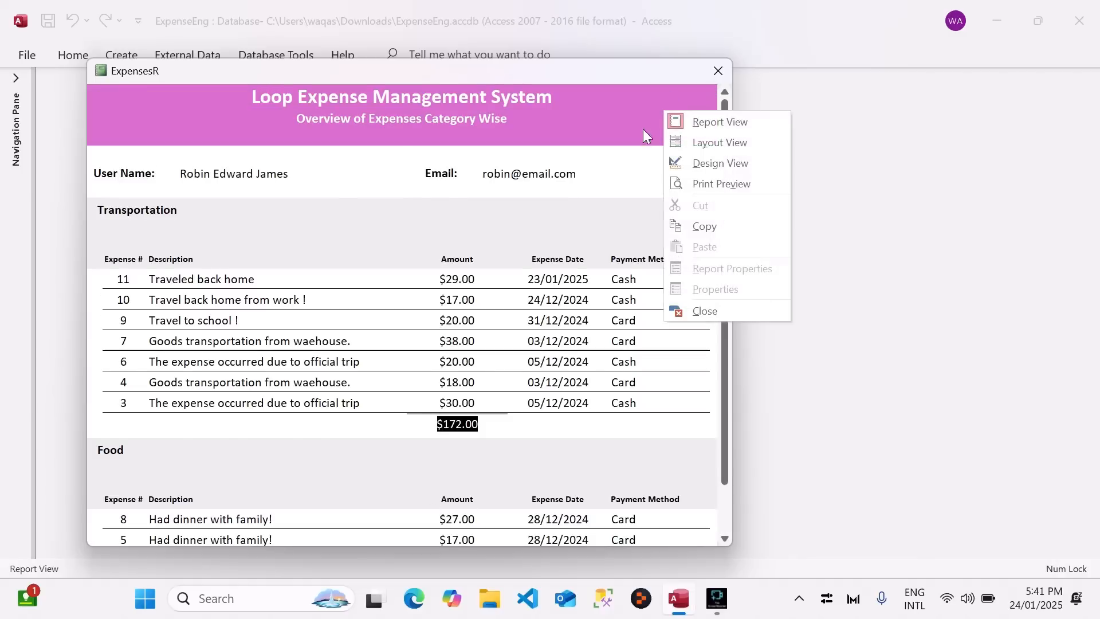
{"action": "left_click", "coordinate": [694, 163]}
{"action": "left_click", "coordinate": [440, 396]}
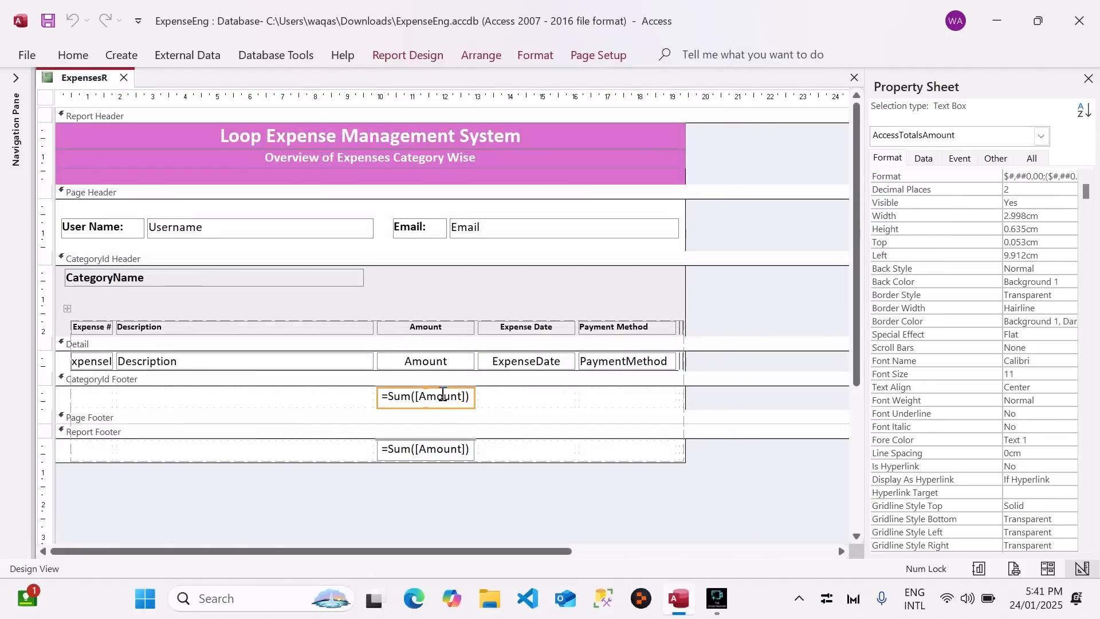
{"action": "left_click", "coordinate": [467, 452], "text": "shift"}
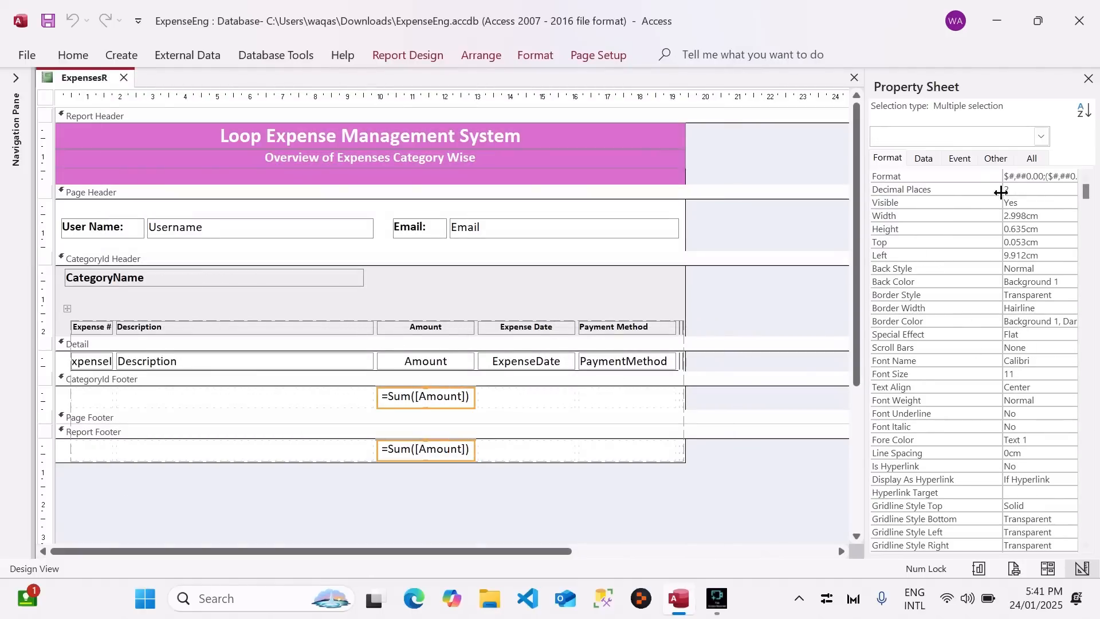
{"action": "left_click_drag", "start_coordinate": [866, 226], "coordinate": [823, 229]}
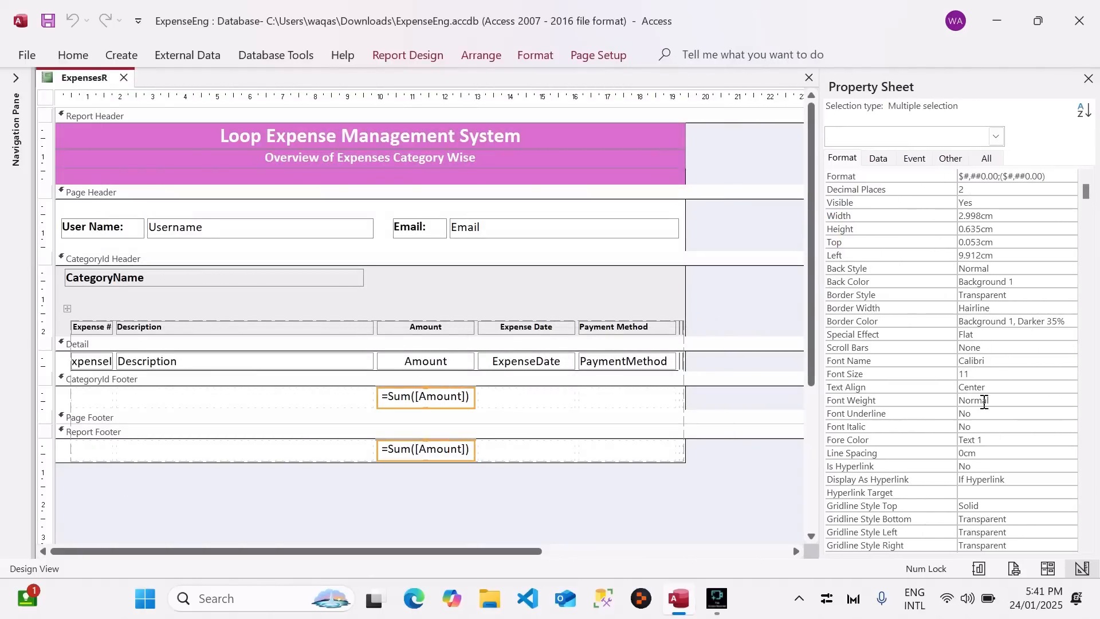
{"action": "scroll", "coordinate": [984, 402], "scroll_direction": "down", "scroll_amount": 3}
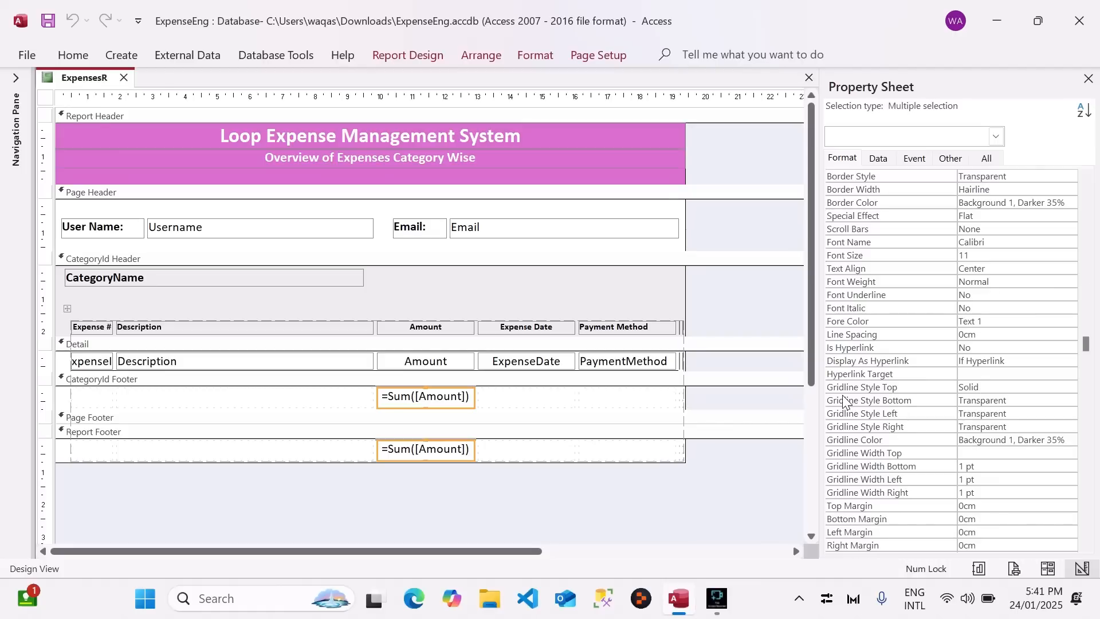
{"action": "left_click", "coordinate": [996, 388]}
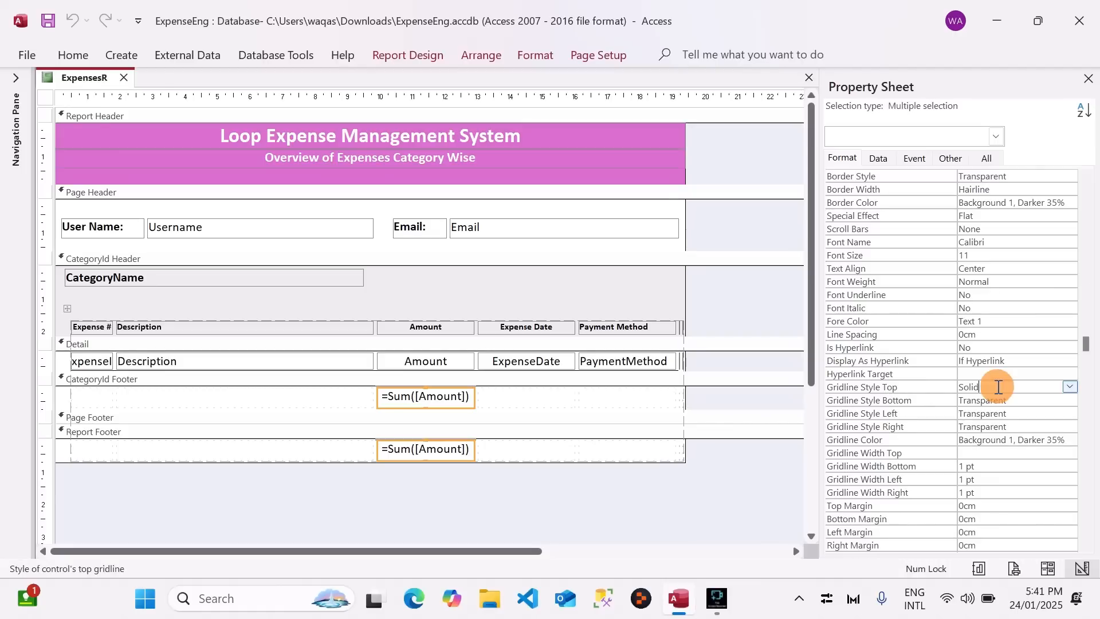
{"action": "left_click", "coordinate": [1070, 388]}
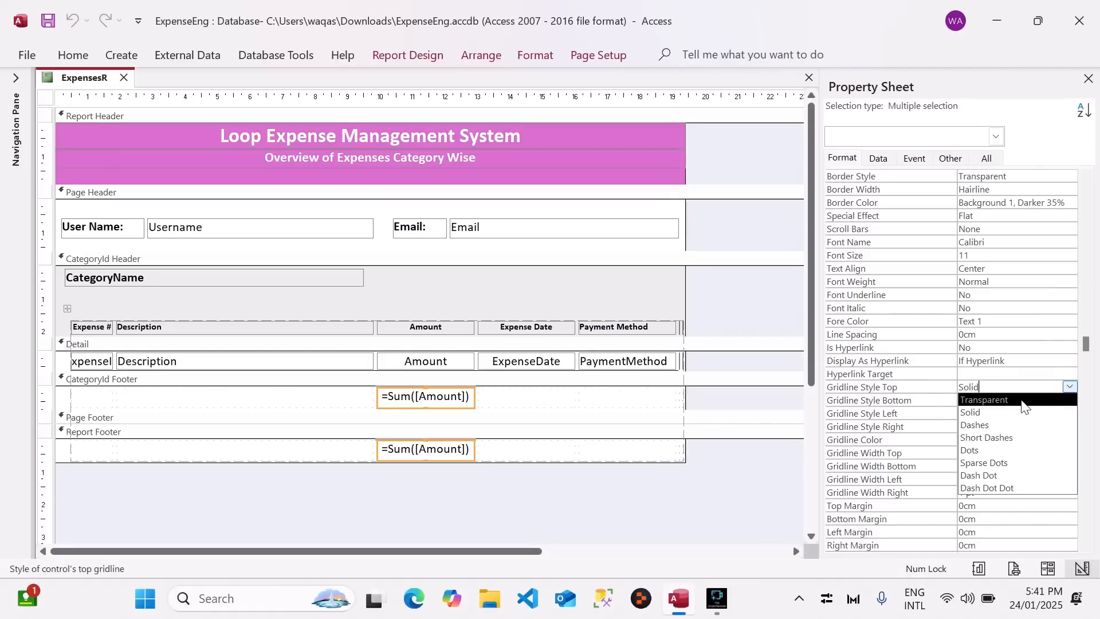
{"action": "left_click", "coordinate": [1024, 401]}
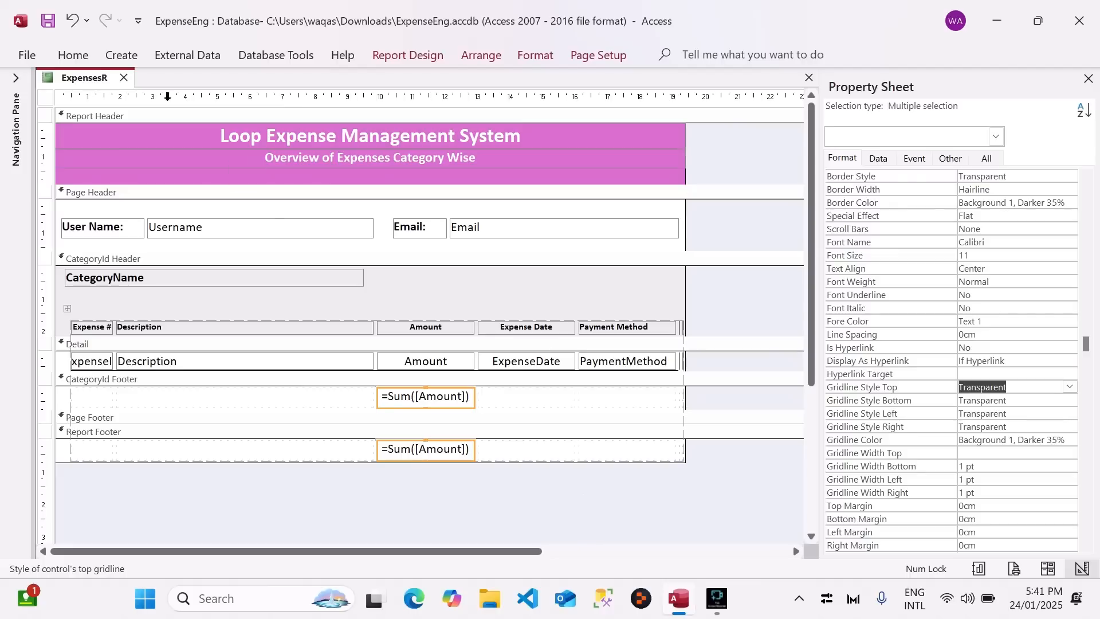
Make the Amount sums in the CategoryId Footer and Report Footer bold, without underline.
{"action": "left_click", "coordinate": [75, 57]}
{"action": "left_click", "coordinate": [755, 103]}
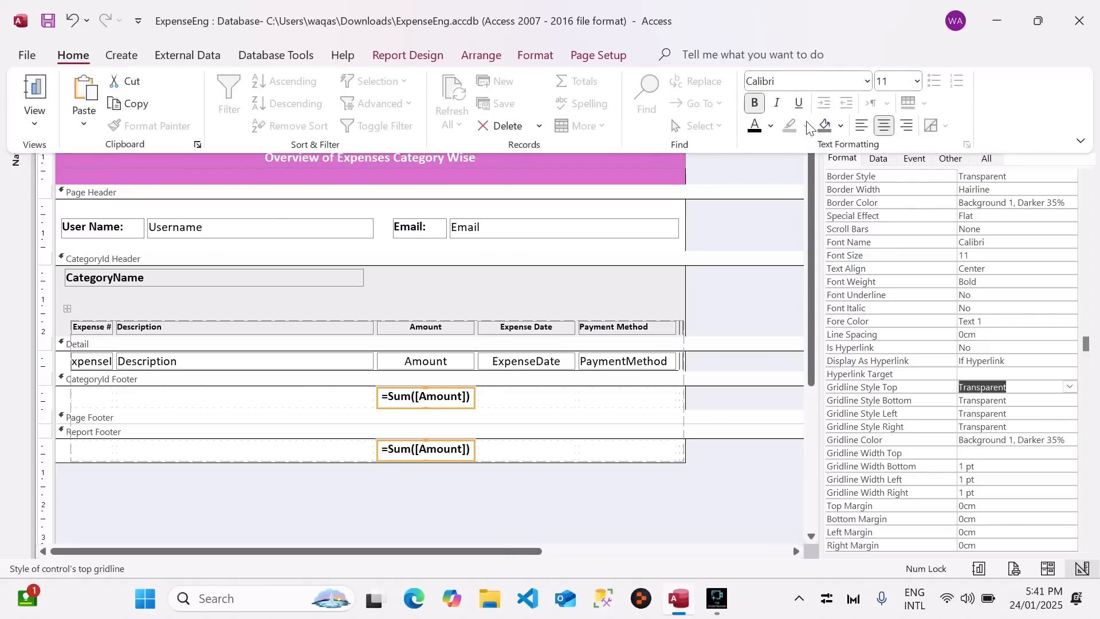
{"action": "left_click", "coordinate": [798, 104]}
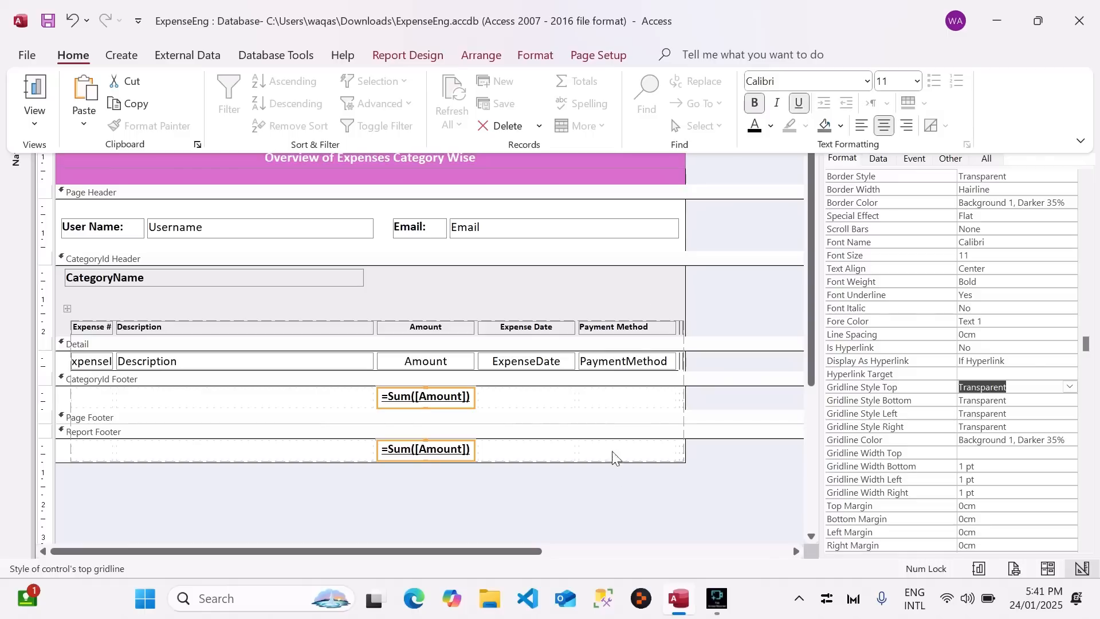
{"action": "left_click", "coordinate": [798, 104]}
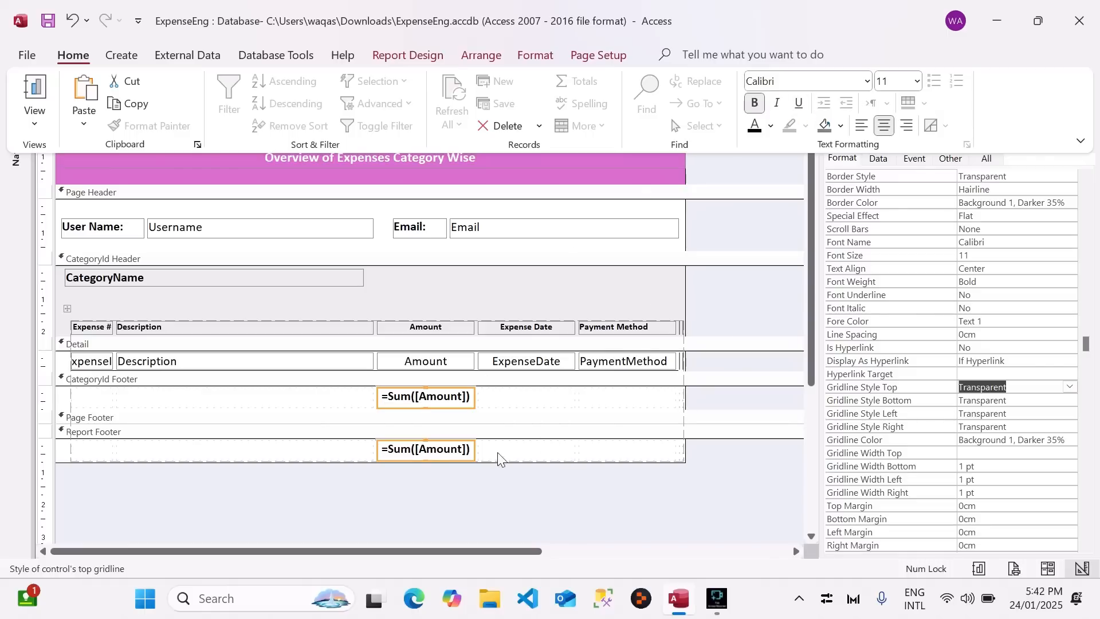
{"action": "left_click", "coordinate": [505, 507]}
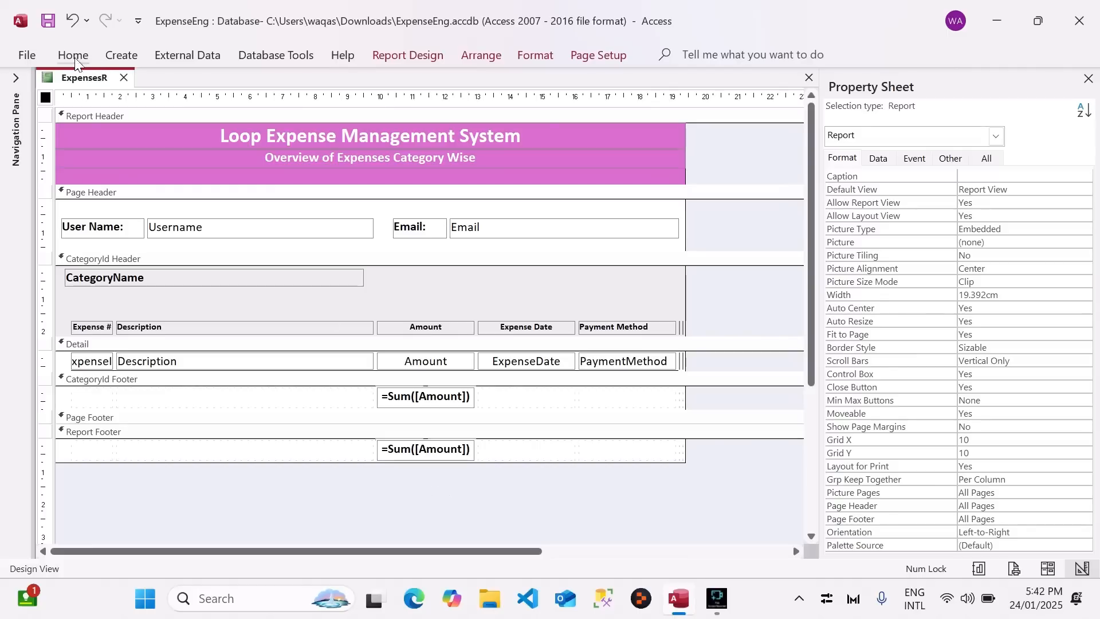
Open the report in Report View to check the formatting of the Amount totals.
{"action": "right_click", "coordinate": [72, 78]}
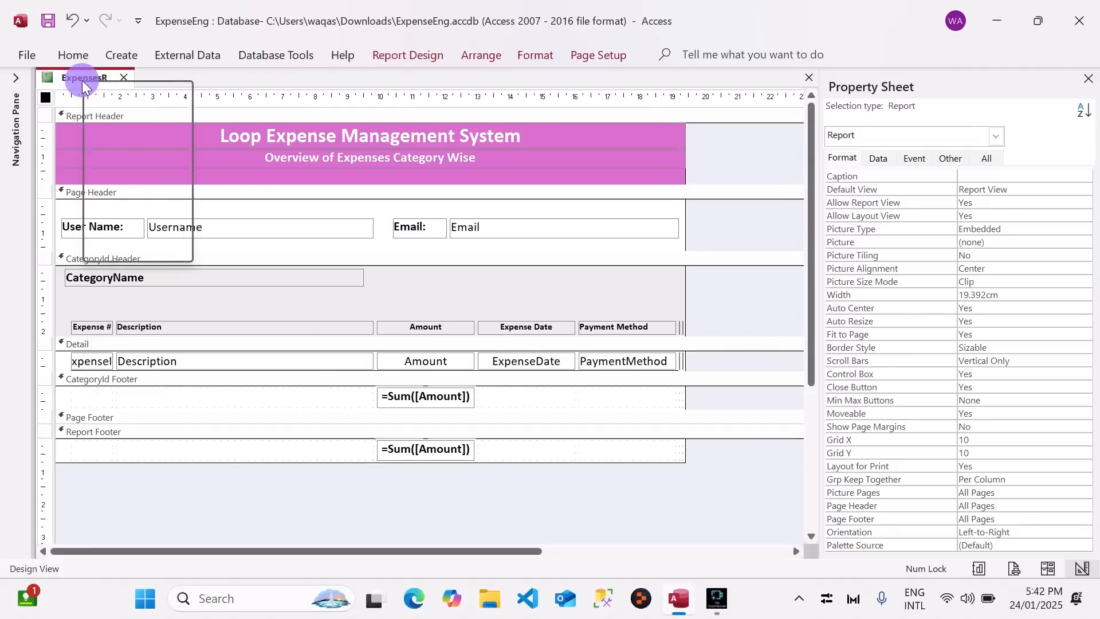
{"action": "right_click", "coordinate": [81, 80]}
{"action": "left_click", "coordinate": [144, 172]}
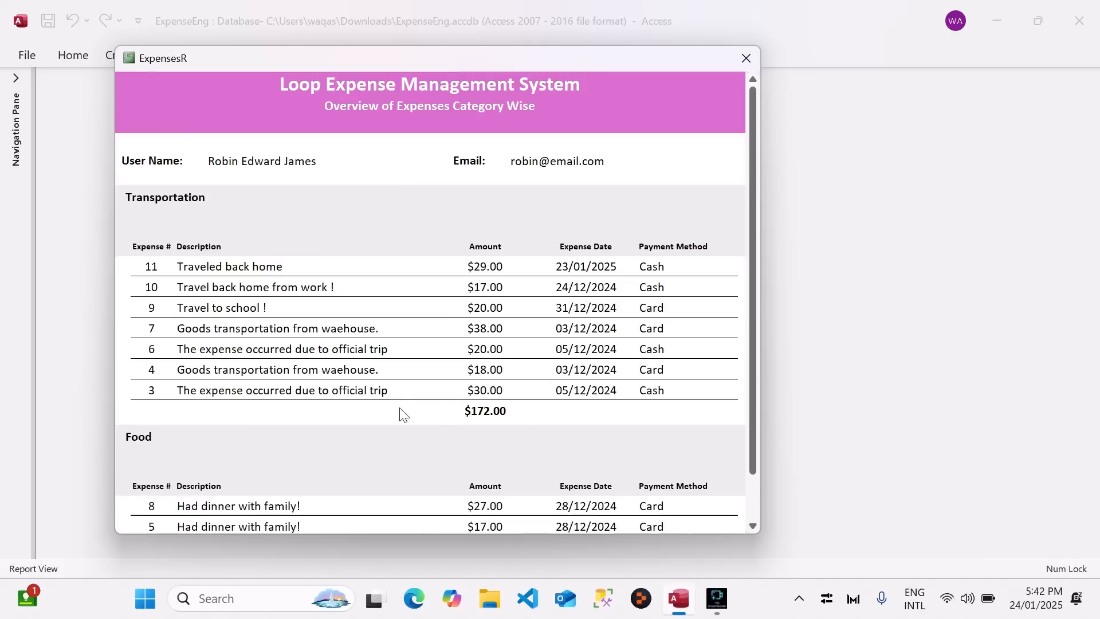
Look over the category totals and the overall total, and return the report to Design View.
{"action": "scroll", "coordinate": [403, 414], "scroll_direction": "down", "scroll_amount": 3}
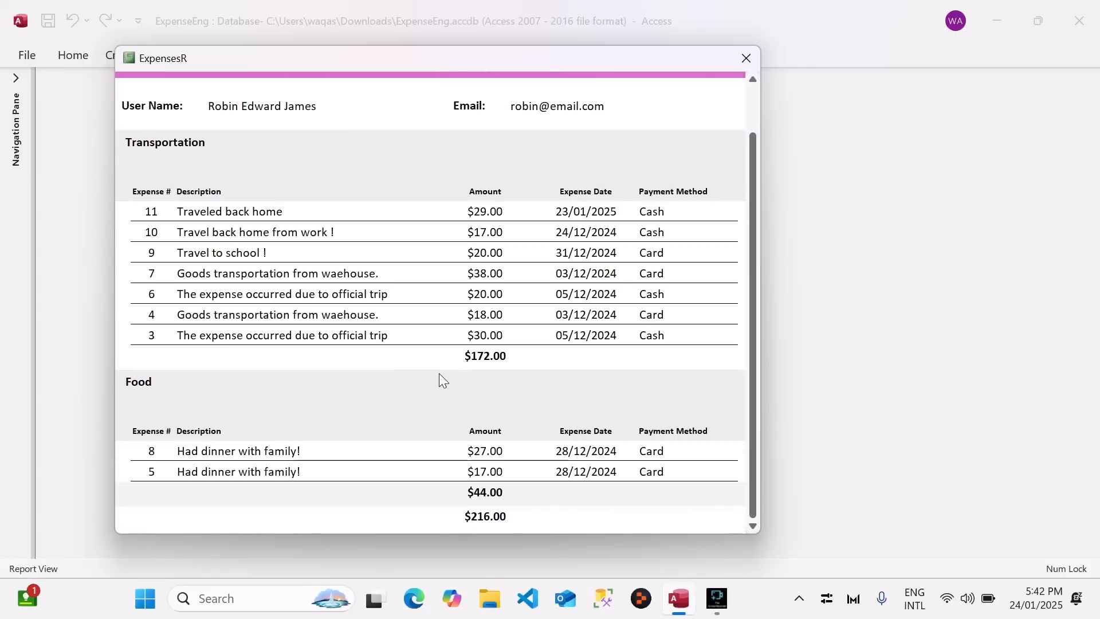
{"action": "scroll", "coordinate": [454, 334], "scroll_direction": "up", "scroll_amount": 5}
{"action": "right_click", "coordinate": [612, 98]}
{"action": "left_click", "coordinate": [634, 149]}
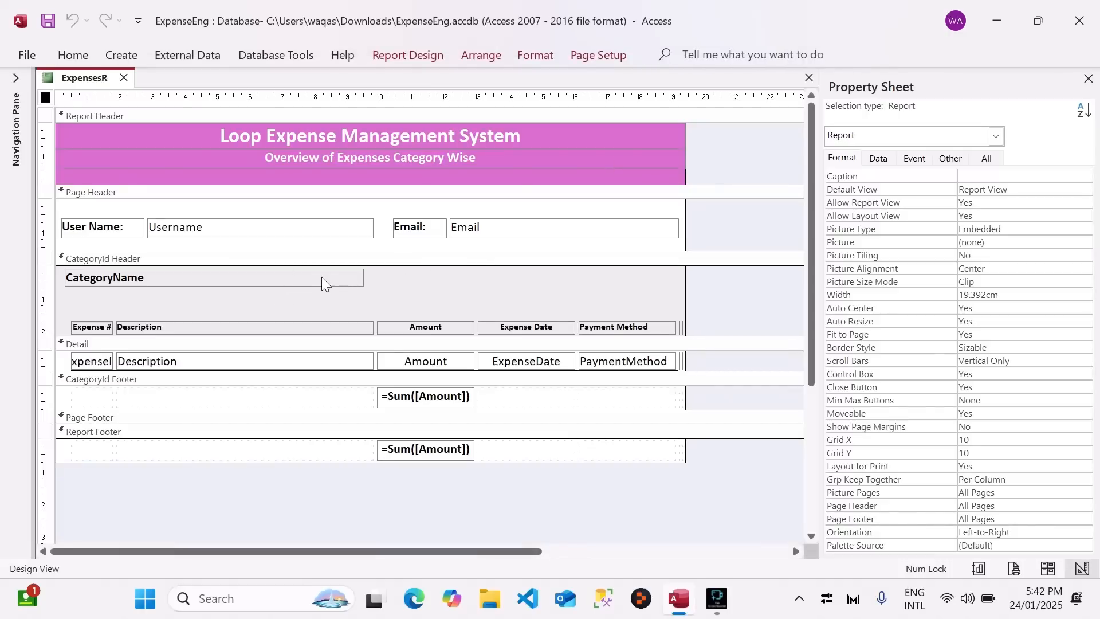
Copy the Amount column label from the CategoryId Header into the CategoryId Footer cell beside the Amount sum.
{"action": "left_click", "coordinate": [420, 325]}
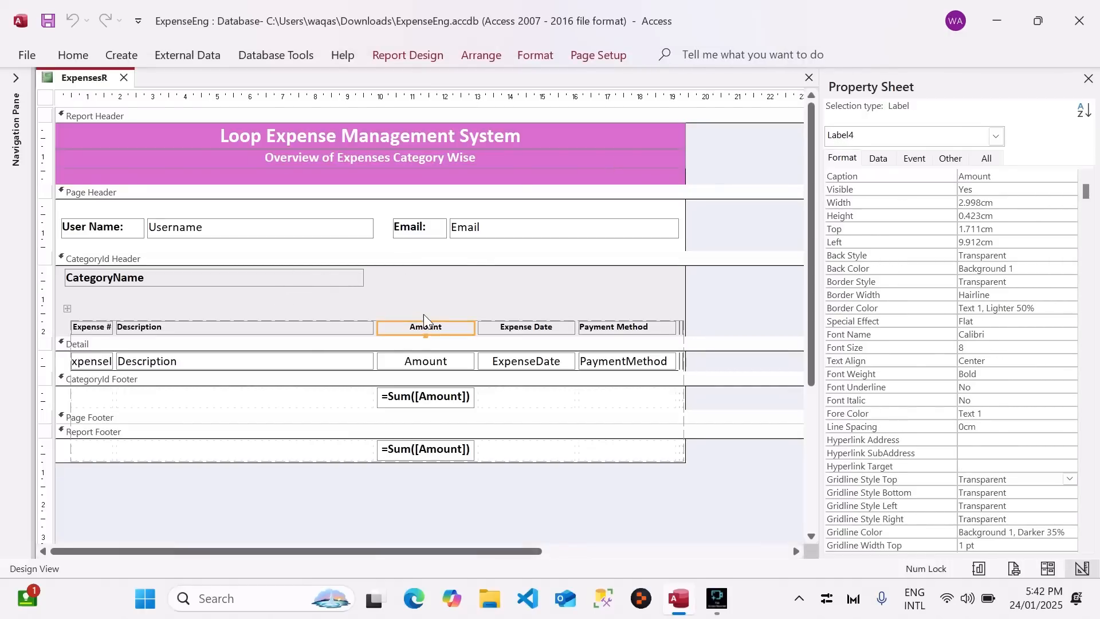
{"action": "key", "text": "ctrl+c"}
{"action": "left_click", "coordinate": [437, 282]}
{"action": "key", "text": "ctrl+v"}
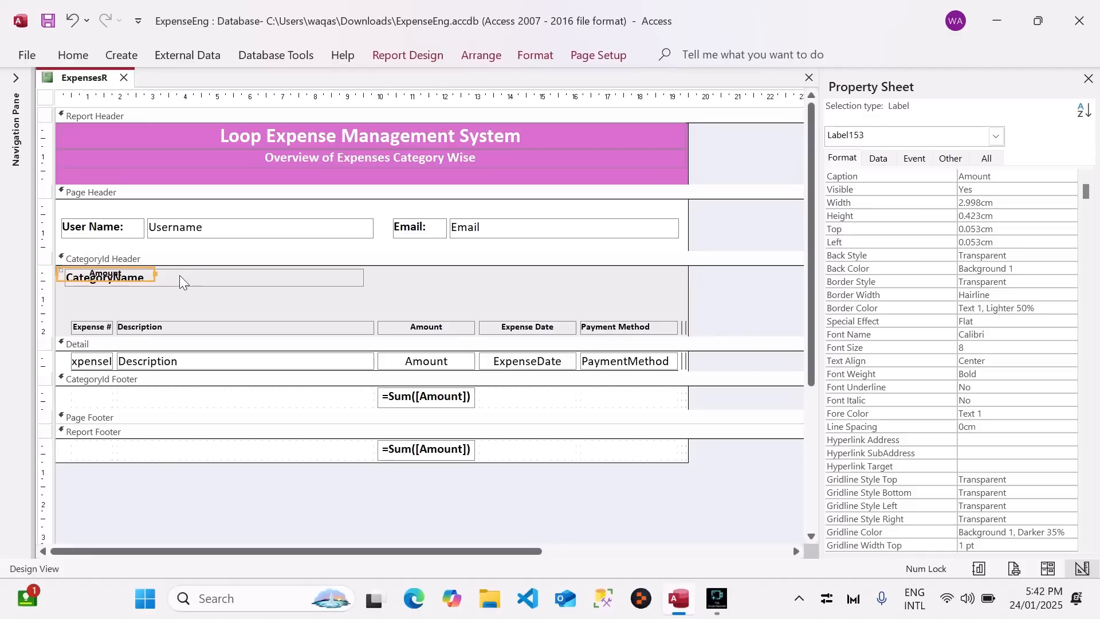
{"action": "left_click_drag", "start_coordinate": [127, 280], "coordinate": [345, 408]}
{"action": "left_click", "coordinate": [345, 404]}
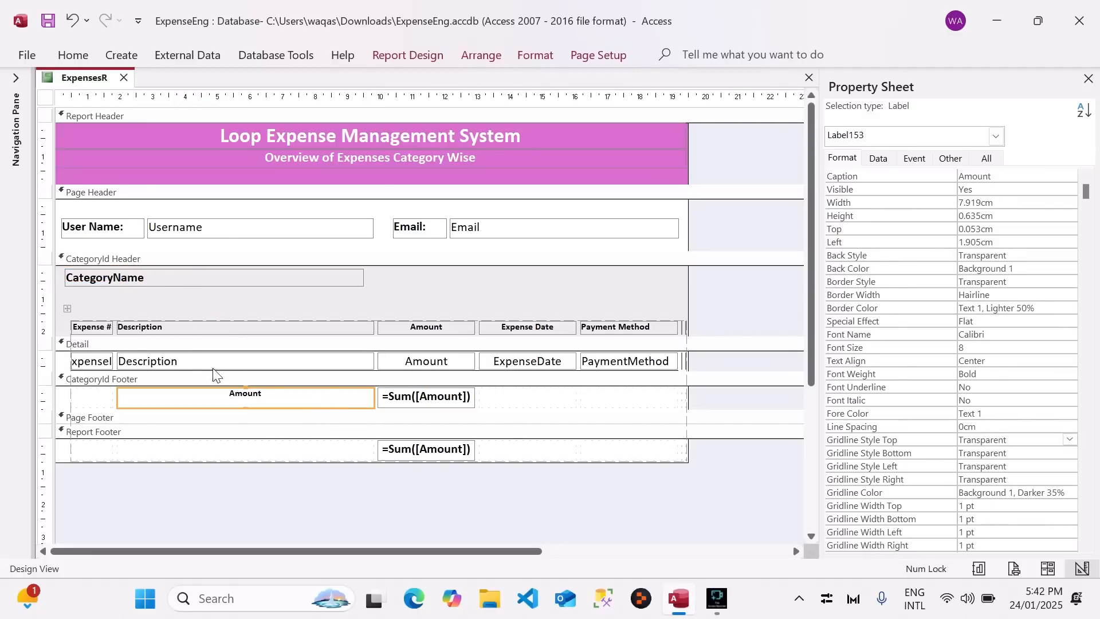
Right-align the copied label in the CategoryId Footer and set its Top Margin to 0.101 cm.
{"action": "left_click", "coordinate": [73, 55]}
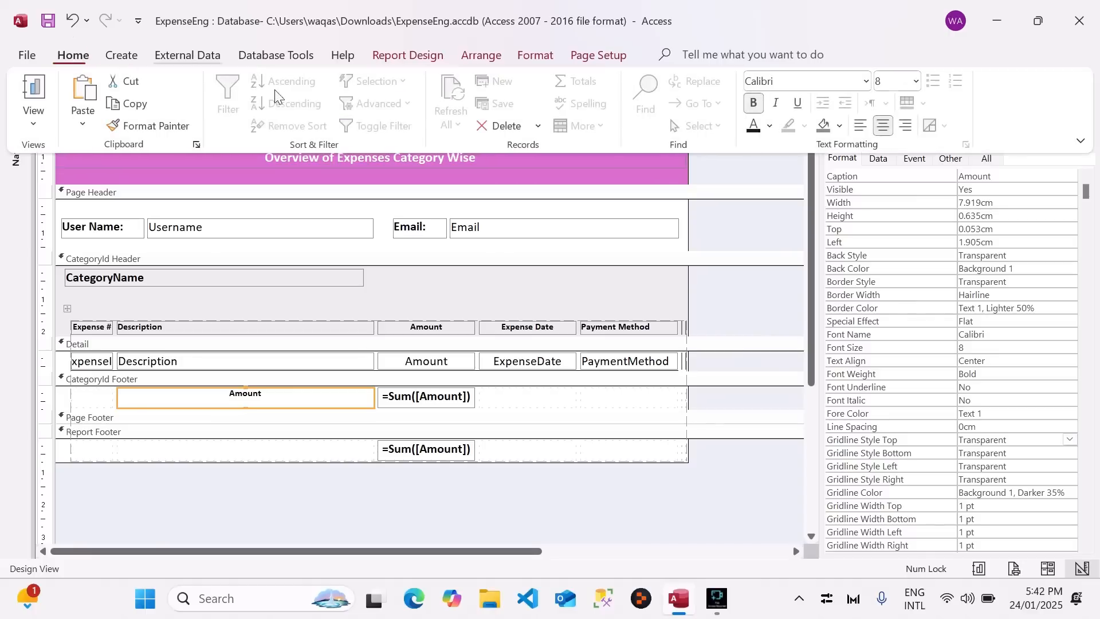
{"action": "left_click", "coordinate": [911, 127]}
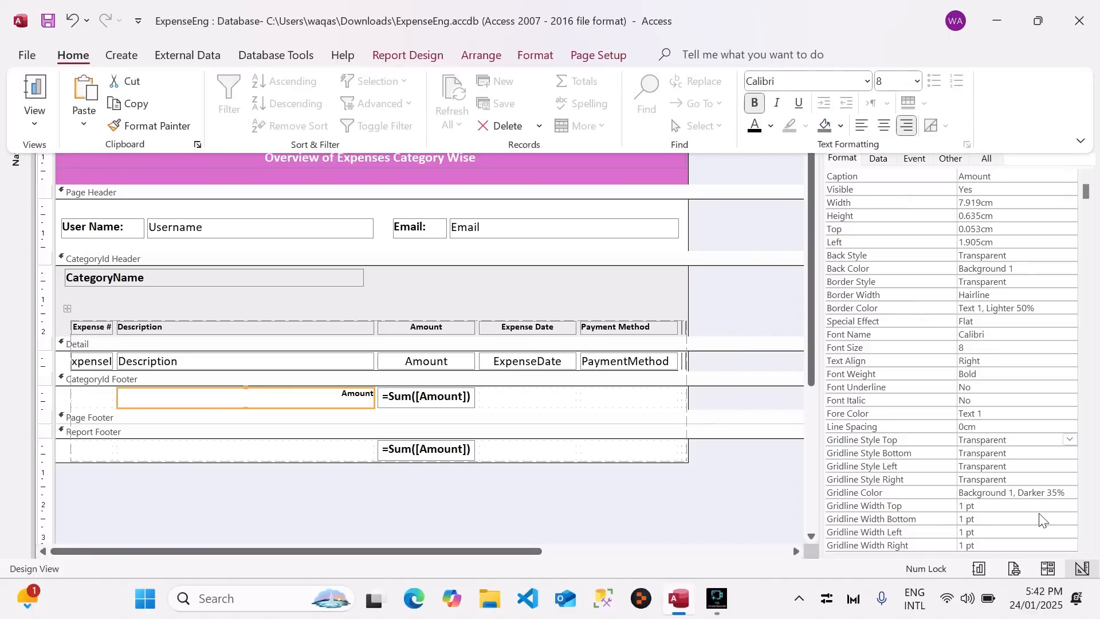
{"action": "scroll", "coordinate": [987, 361], "scroll_direction": "down", "scroll_amount": 4}
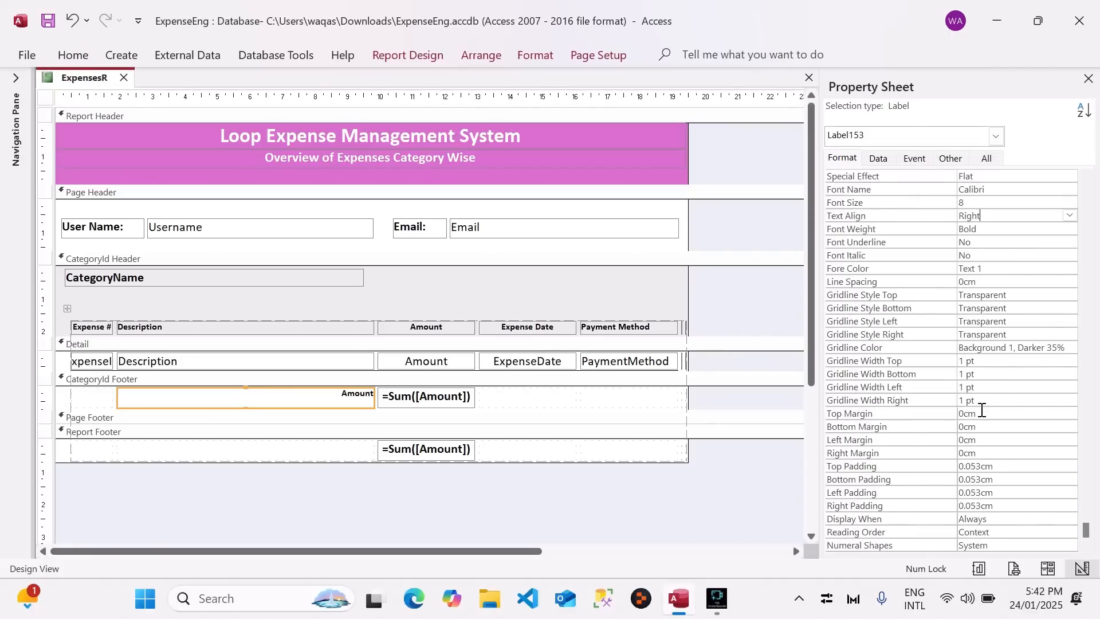
{"action": "left_click", "coordinate": [917, 411]}
{"action": "type", "text": "0.051"}
{"action": "key", "text": "Return"}
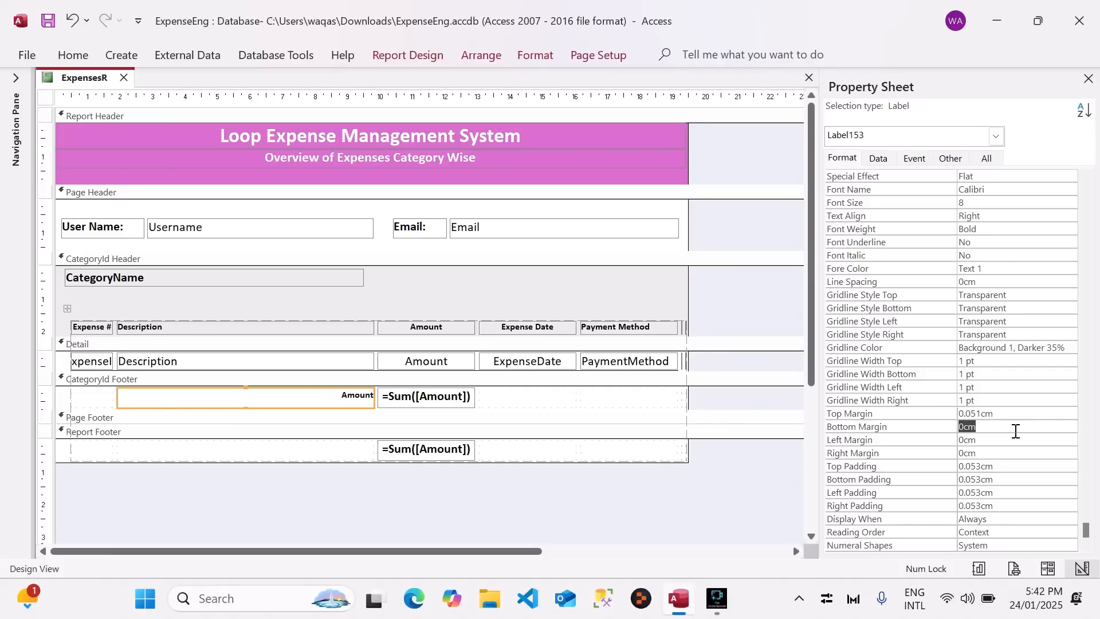
{"action": "type", "text": "0.101"}
{"action": "key", "text": "Return"}
{"action": "key", "text": "Return"}
{"action": "key", "text": "Return"}
Change the CategoryId Footer label's text to "Category Wise Subtotal:".
{"action": "left_click", "coordinate": [403, 412]}
{"action": "key", "text": "ctrl+z"}
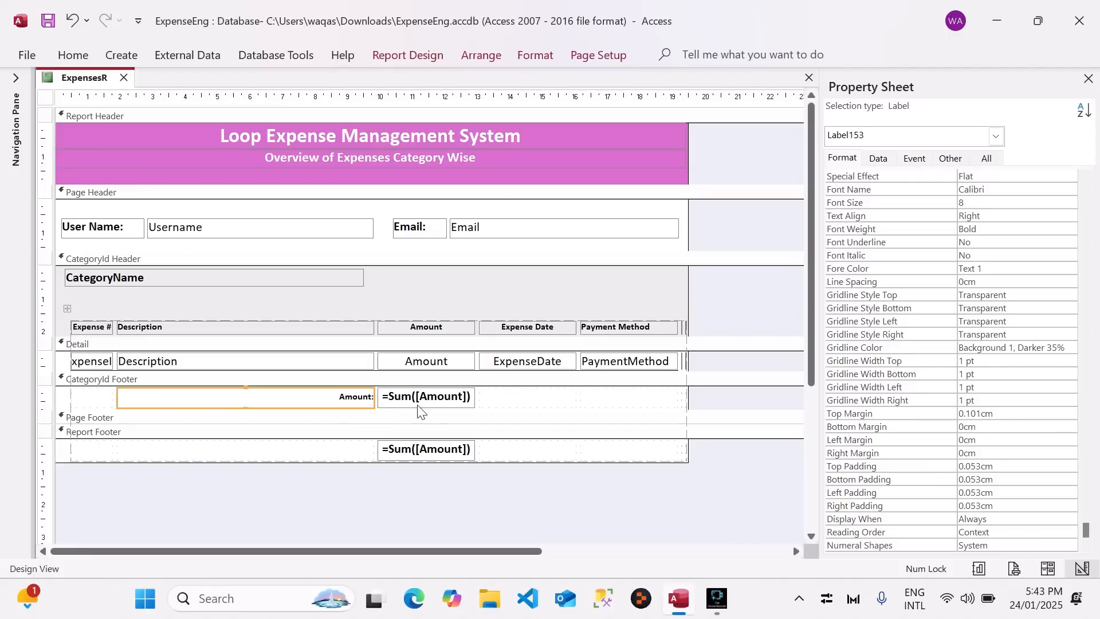
{"action": "left_click", "coordinate": [352, 394]}
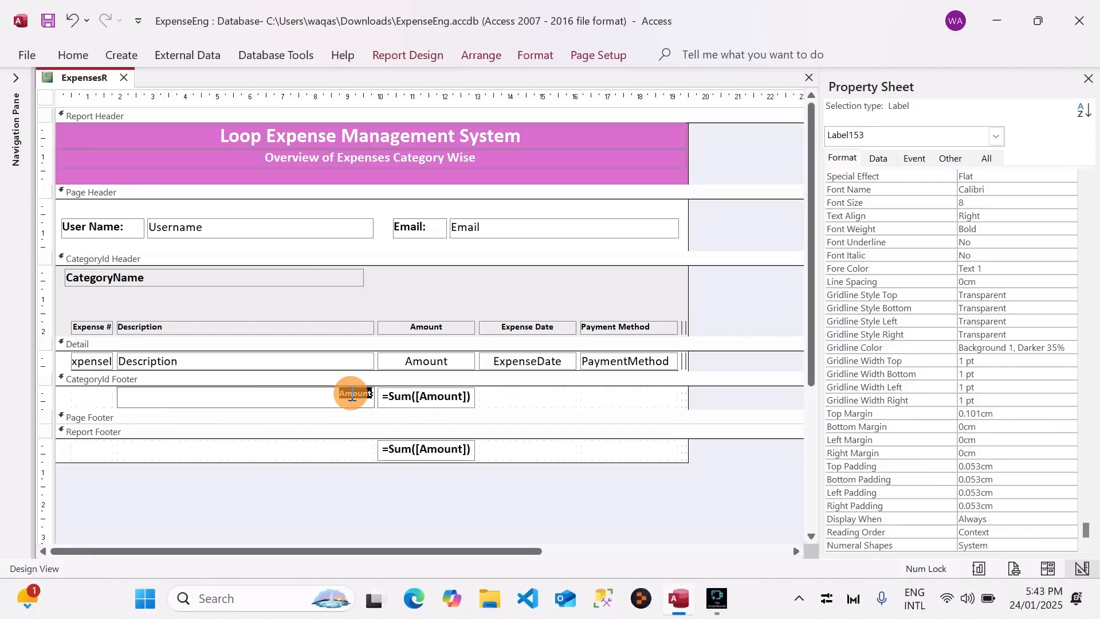
{"action": "type", "text": "Category"}
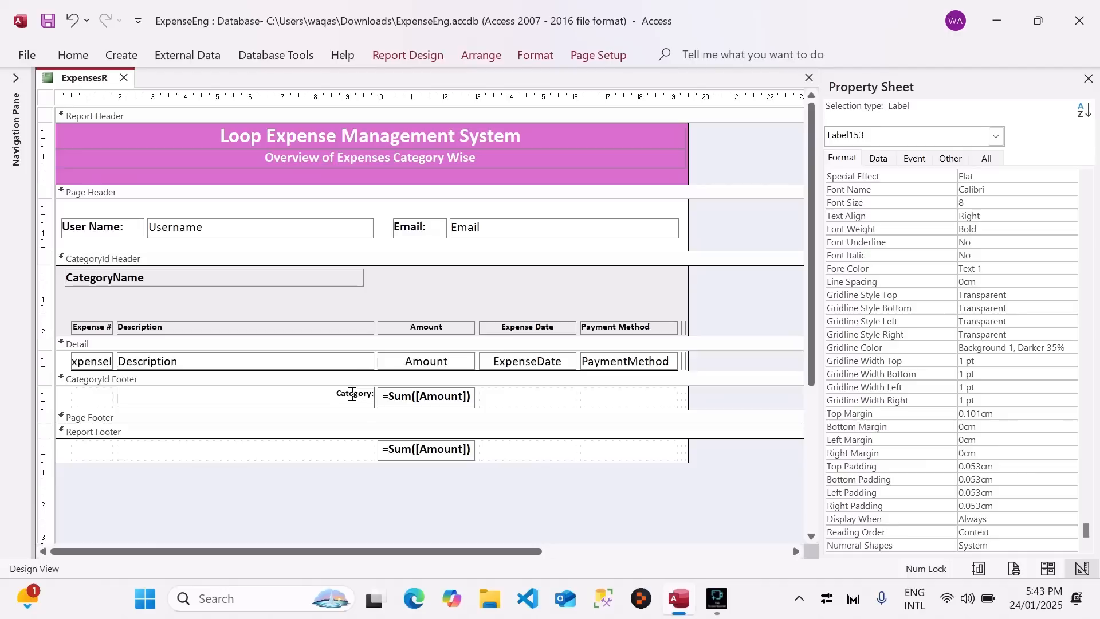
{"action": "type", "text": " Wise Subtotal"}
{"action": "key", "text": "Return"}
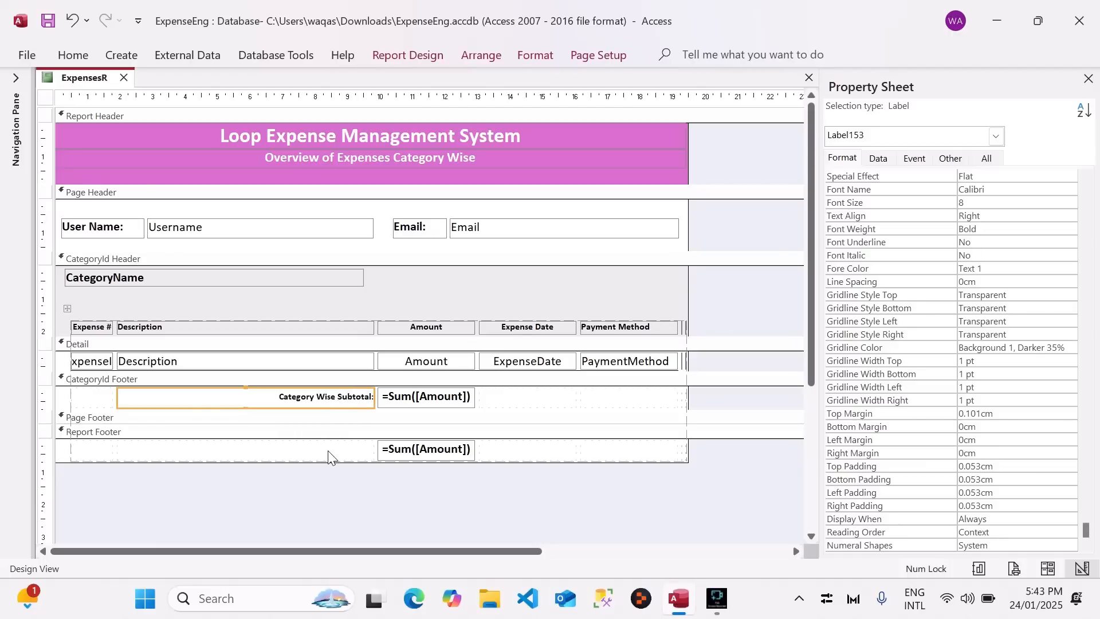
Duplicate the subtotal label into the Report Footer beside the overall sum, and shrink the CategoryId Footer to fit its row.
{"action": "key", "text": "ctrl+v"}
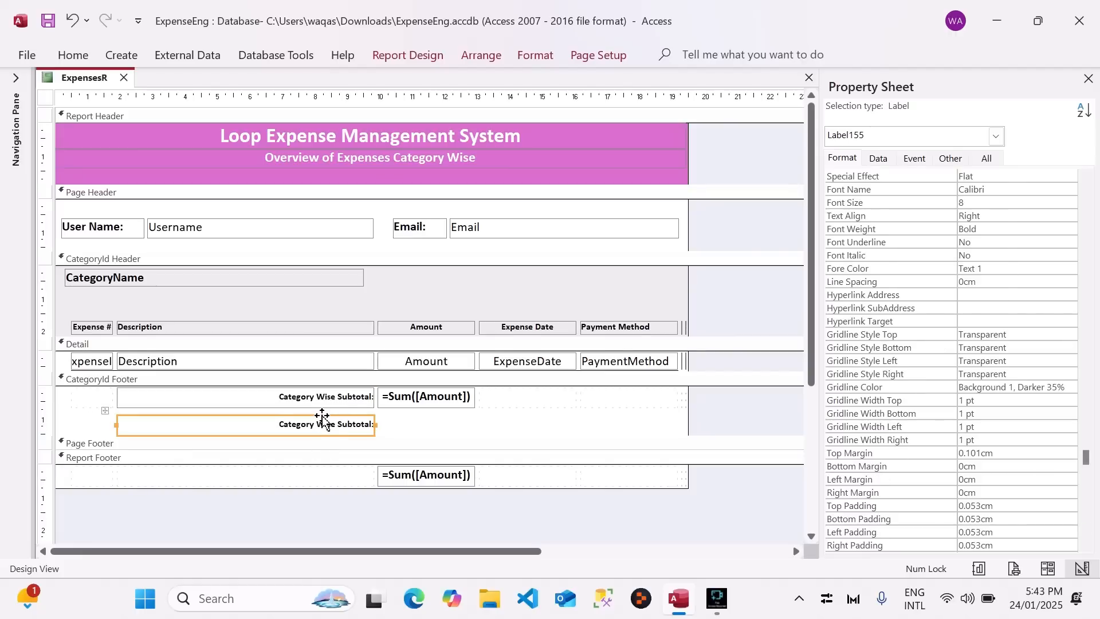
{"action": "left_click_drag", "start_coordinate": [322, 417], "coordinate": [326, 458]}
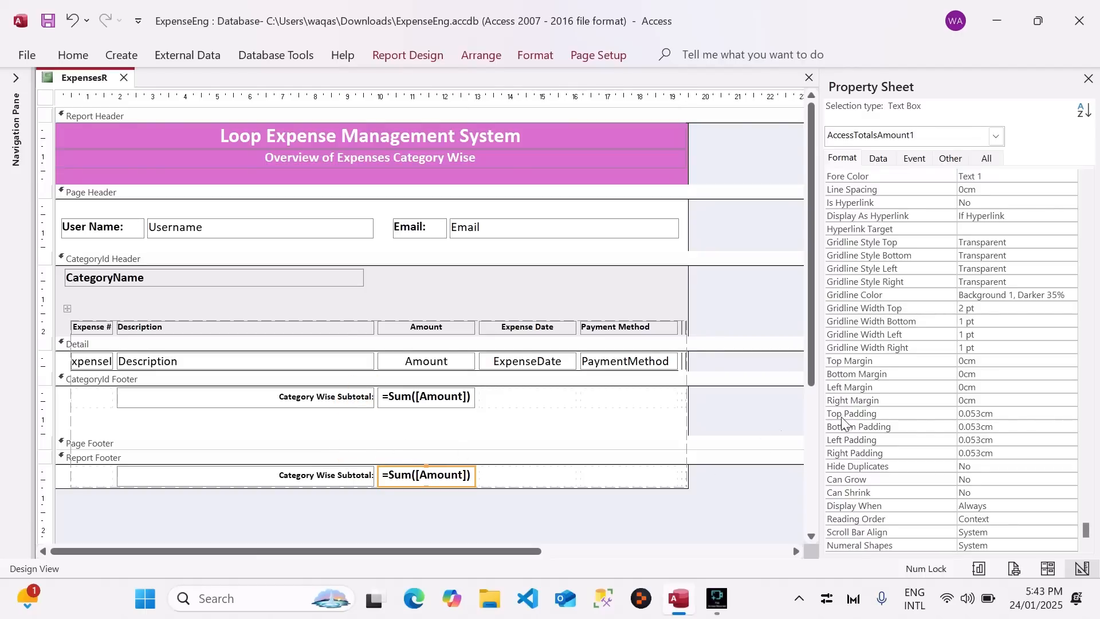
{"action": "left_click", "coordinate": [732, 428]}
{"action": "left_click_drag", "start_coordinate": [727, 438], "coordinate": [727, 409]}
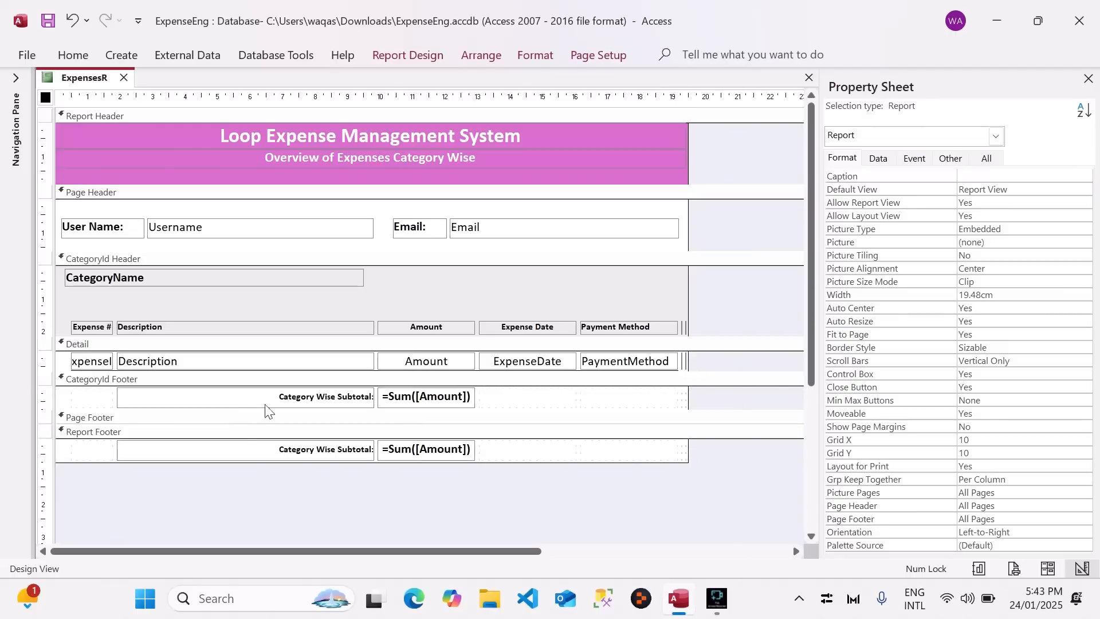
Change the Report Footer label's text to "Grand Total:".
{"action": "left_click", "coordinate": [312, 450]}
{"action": "double_click", "coordinate": [344, 449]}
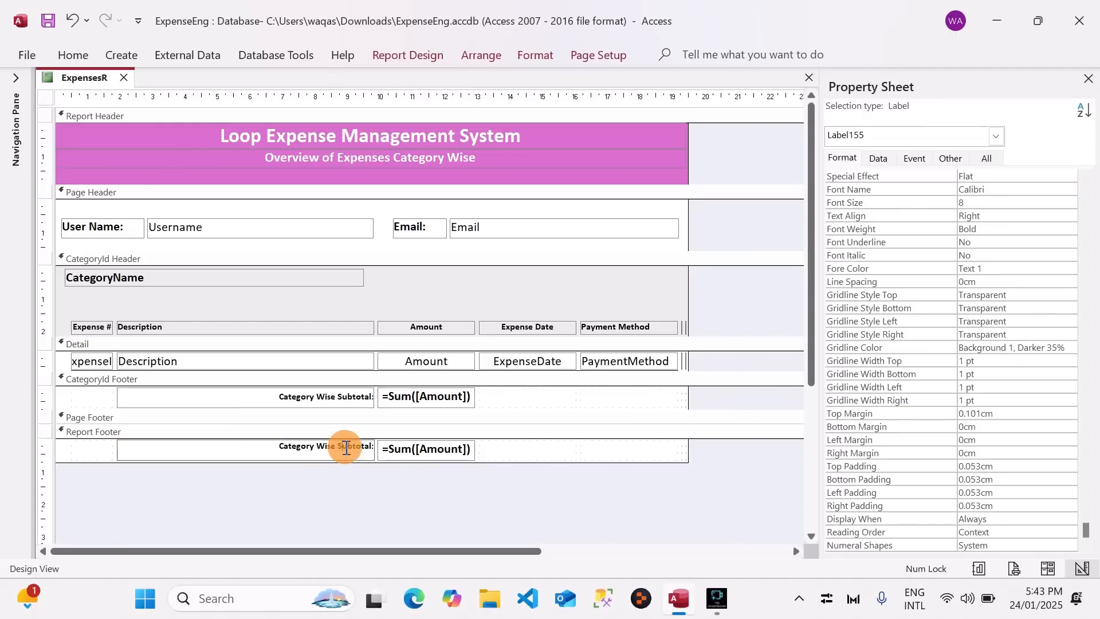
{"action": "left_click_drag", "start_coordinate": [372, 447], "coordinate": [239, 442]}
{"action": "type", "text": "Gr"}
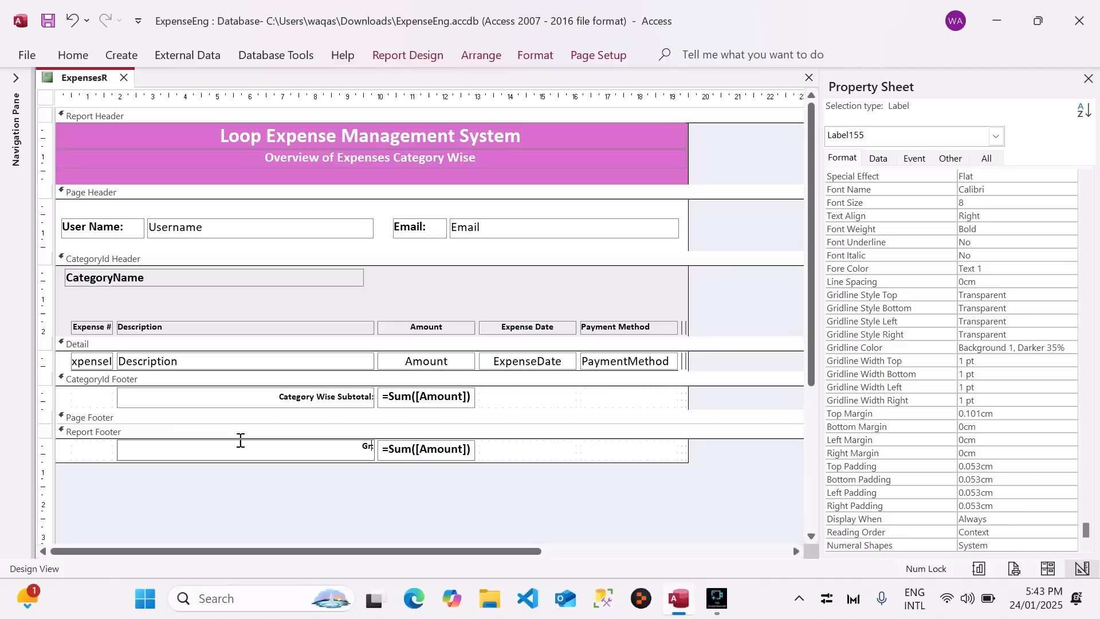
{"action": "type", "text": "and Total:"}
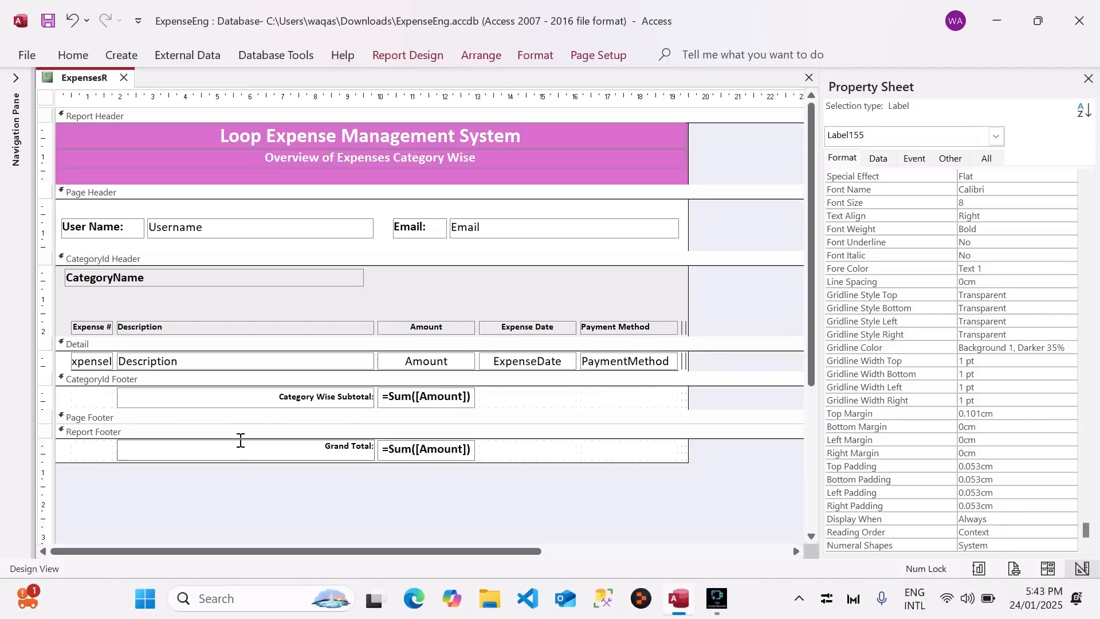
{"action": "key", "text": "Return"}
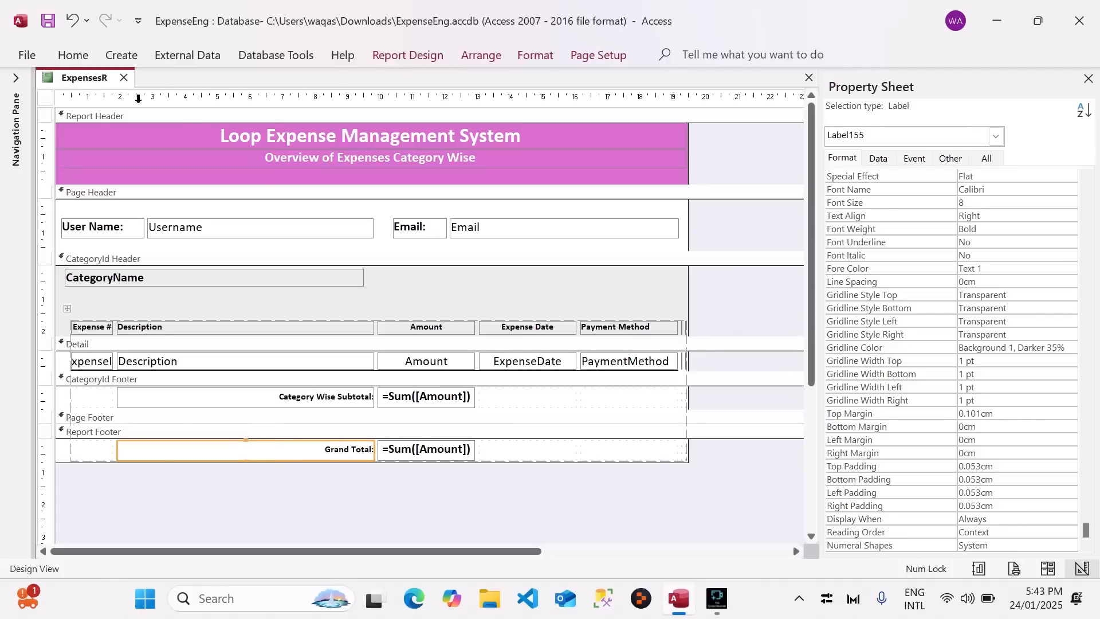
Open the report in Report View and check the category subtotal and grand total labels beside their amounts.
{"action": "right_click", "coordinate": [86, 77]}
{"action": "left_click", "coordinate": [153, 174]}
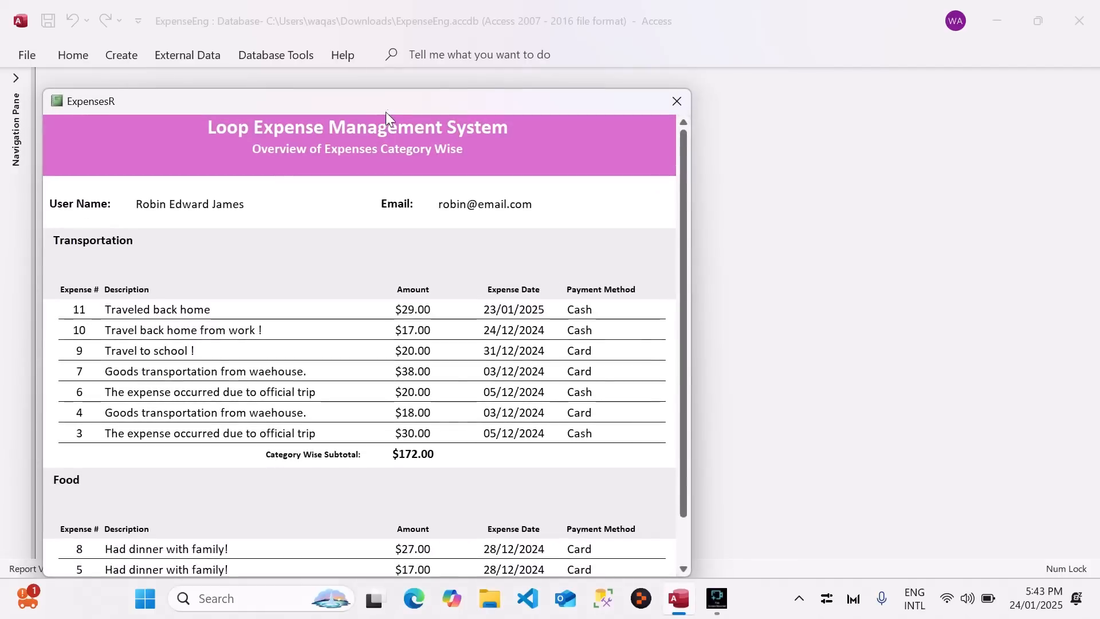
{"action": "left_click_drag", "start_coordinate": [387, 112], "coordinate": [397, 78]}
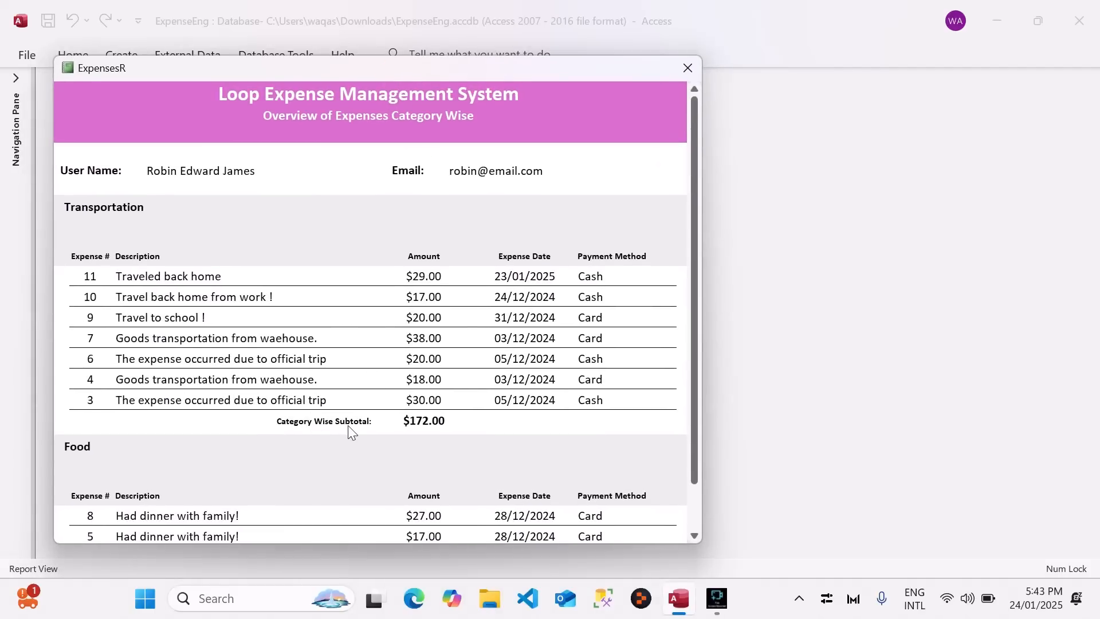
{"action": "scroll", "coordinate": [348, 425], "scroll_direction": "down", "scroll_amount": 3}
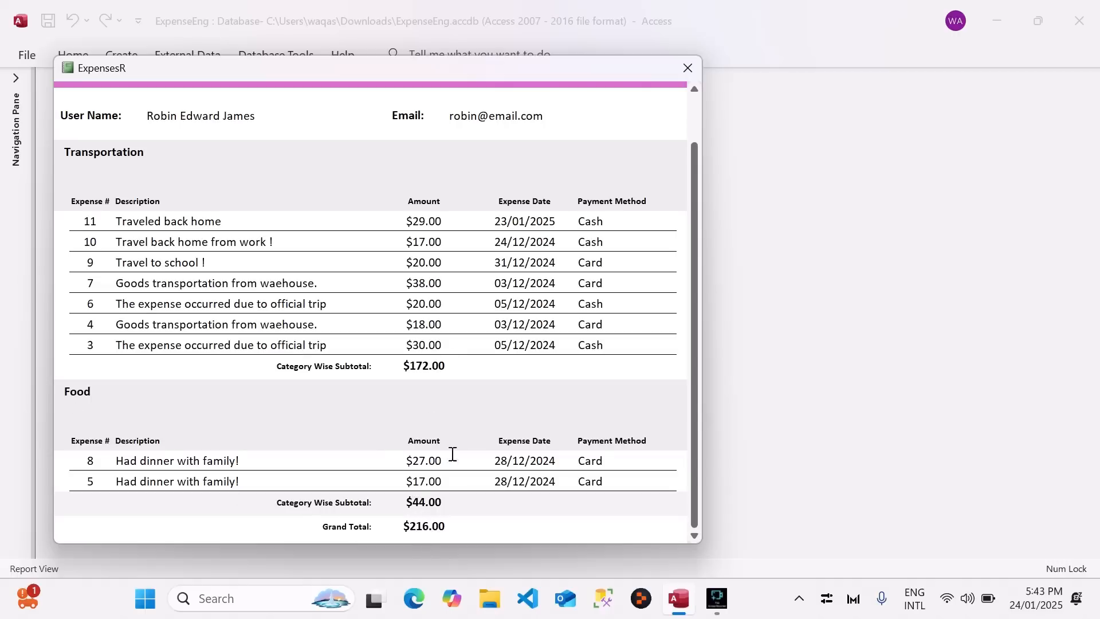
{"action": "left_click_drag", "start_coordinate": [396, 531], "coordinate": [494, 526]}
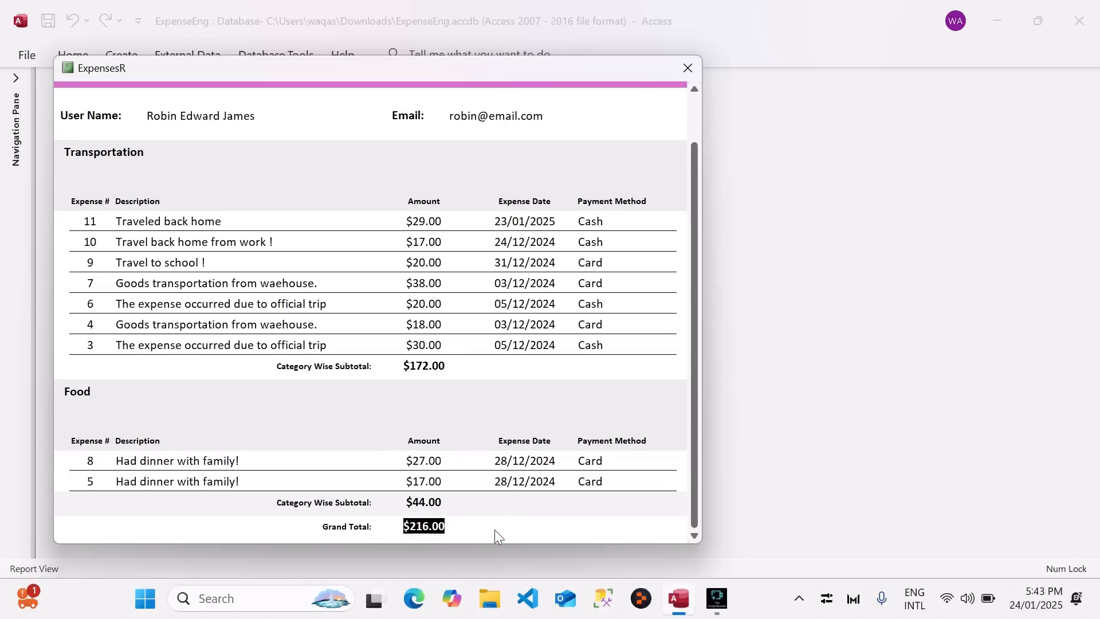
{"action": "left_click", "coordinate": [494, 529]}
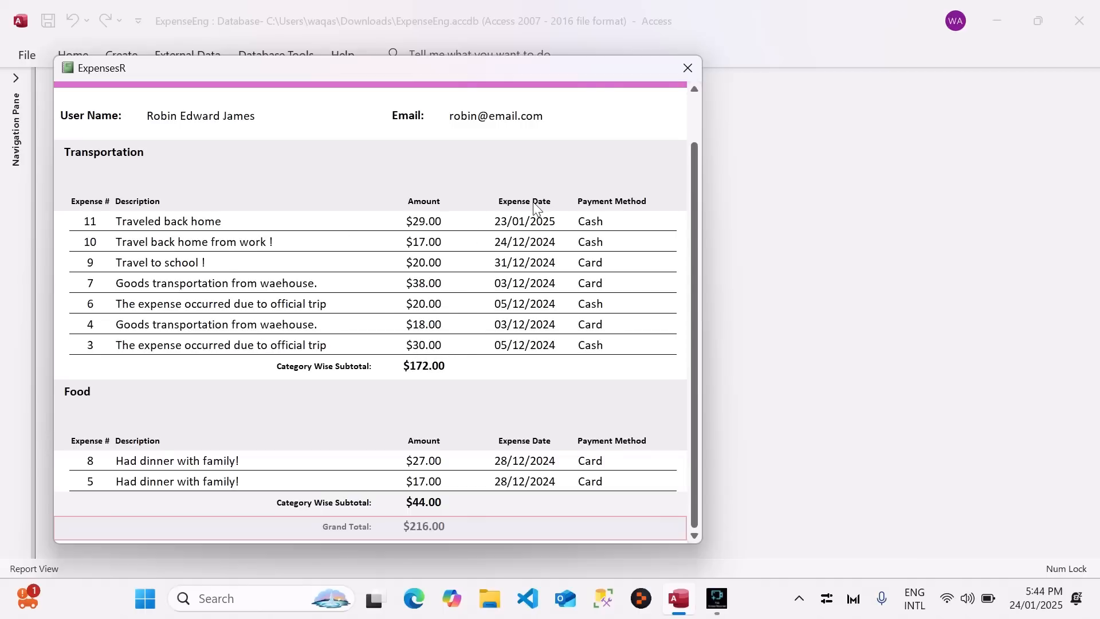
{"action": "scroll", "coordinate": [526, 399], "scroll_direction": "up", "scroll_amount": 1}
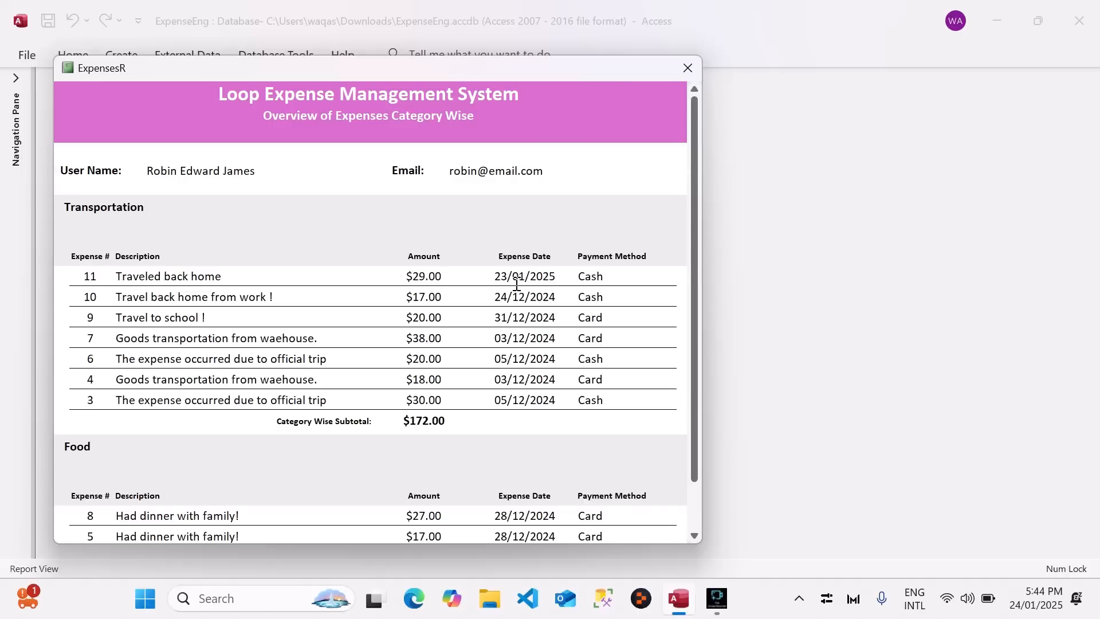
Return the report to Design View and add a sort by ExpenseDate, from oldest to newest, within the CategoryId group.
{"action": "right_click", "coordinate": [617, 122]}
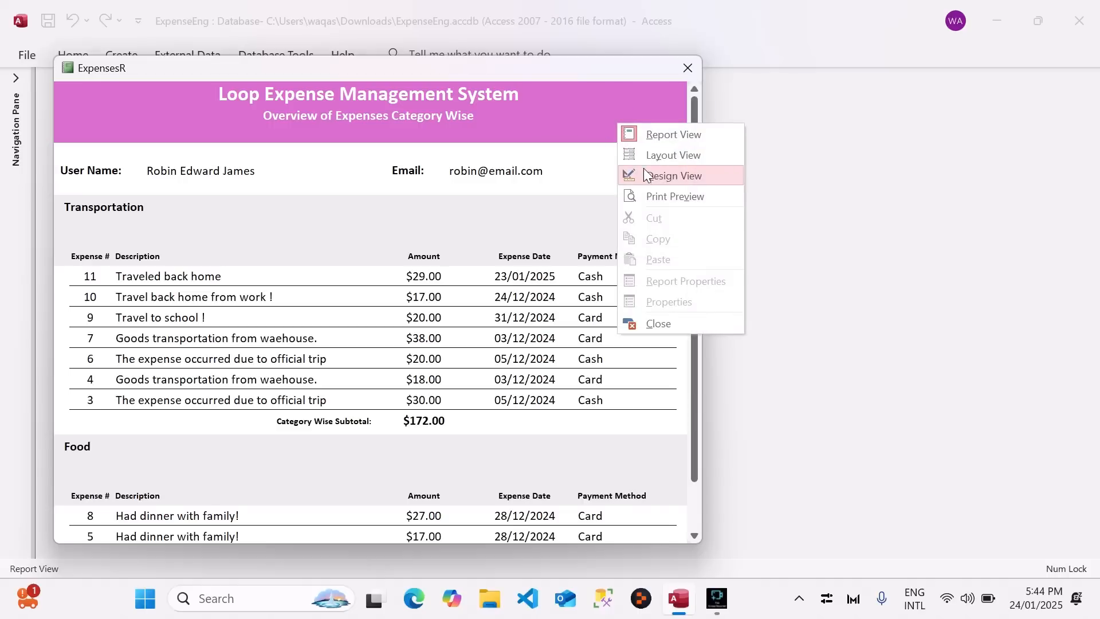
{"action": "left_click", "coordinate": [644, 172]}
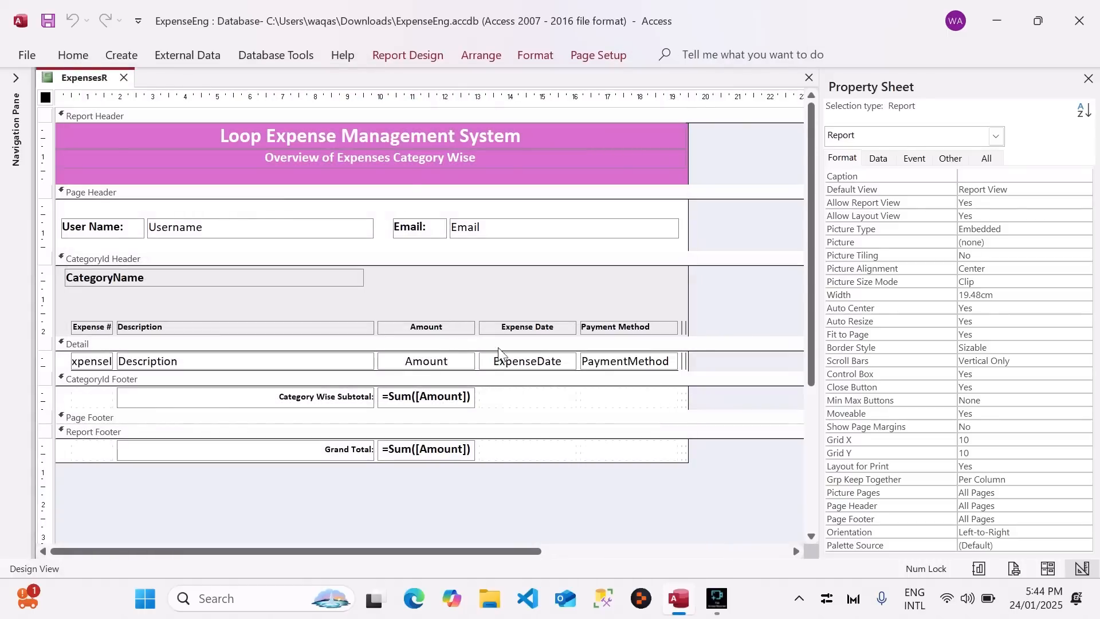
{"action": "left_click", "coordinate": [397, 57]}
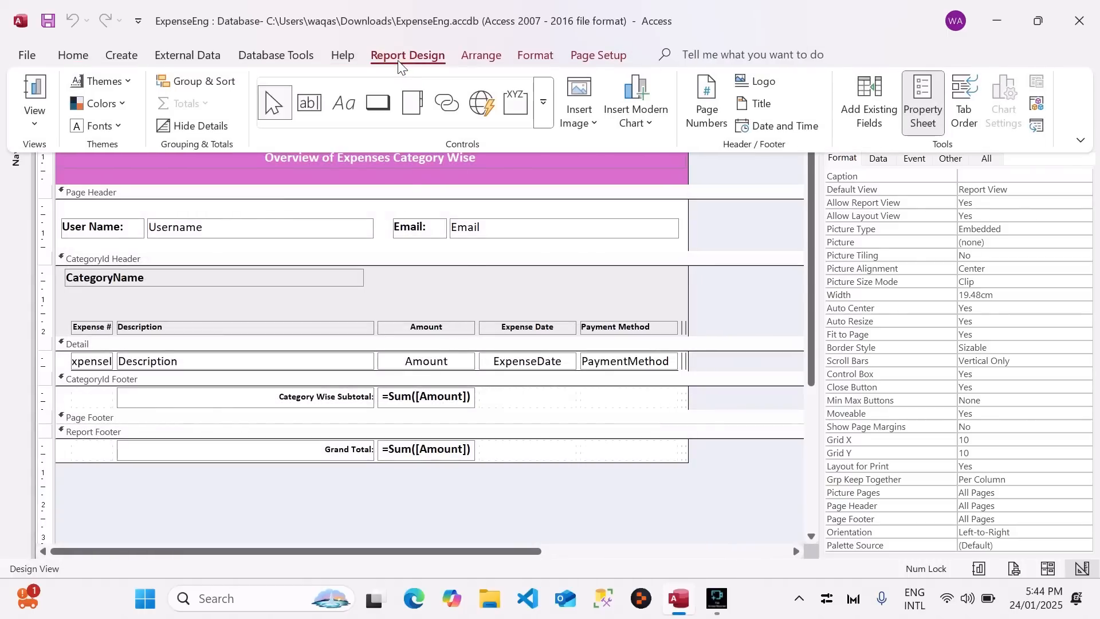
{"action": "left_click", "coordinate": [198, 84]}
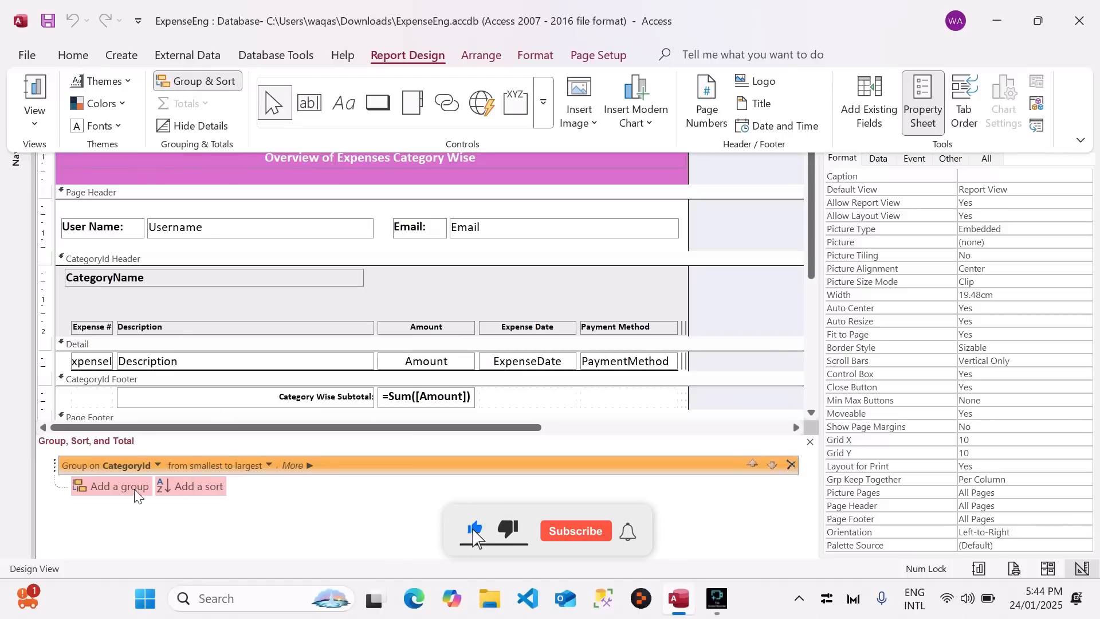
{"action": "left_click", "coordinate": [197, 492]}
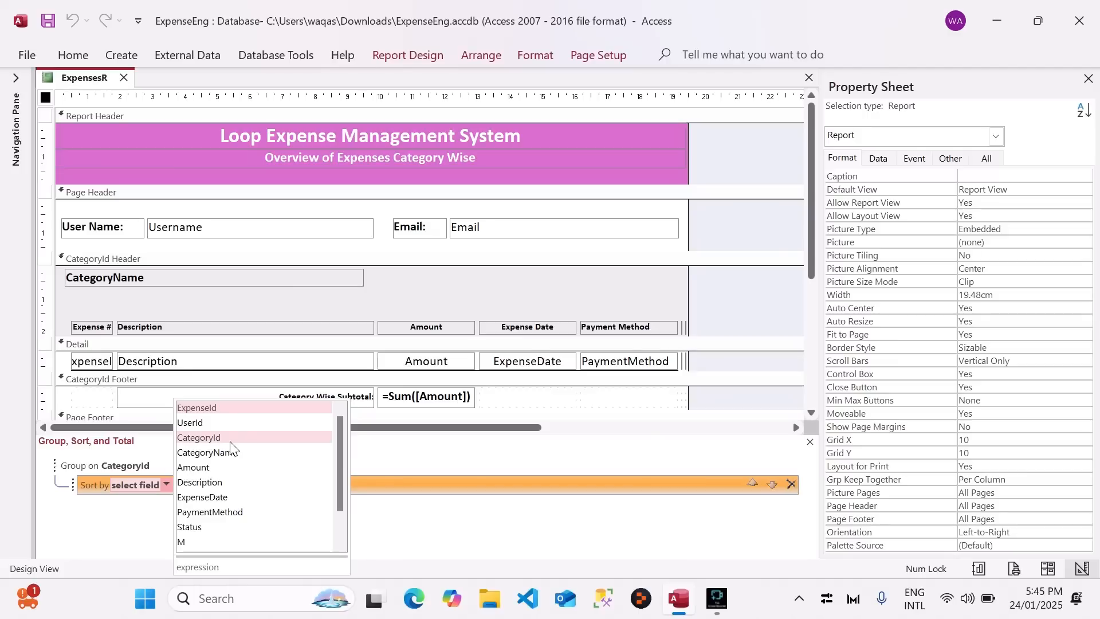
{"action": "left_click", "coordinate": [194, 497]}
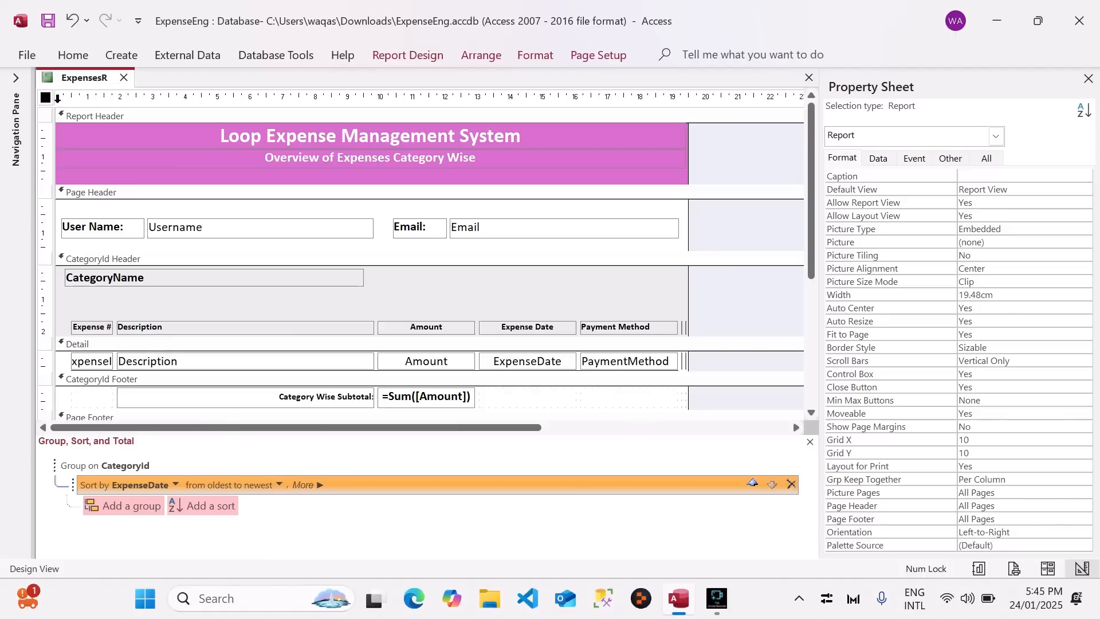
Open the report in Report View to check the order of the expenses by date within each category.
{"action": "right_click", "coordinate": [64, 79]}
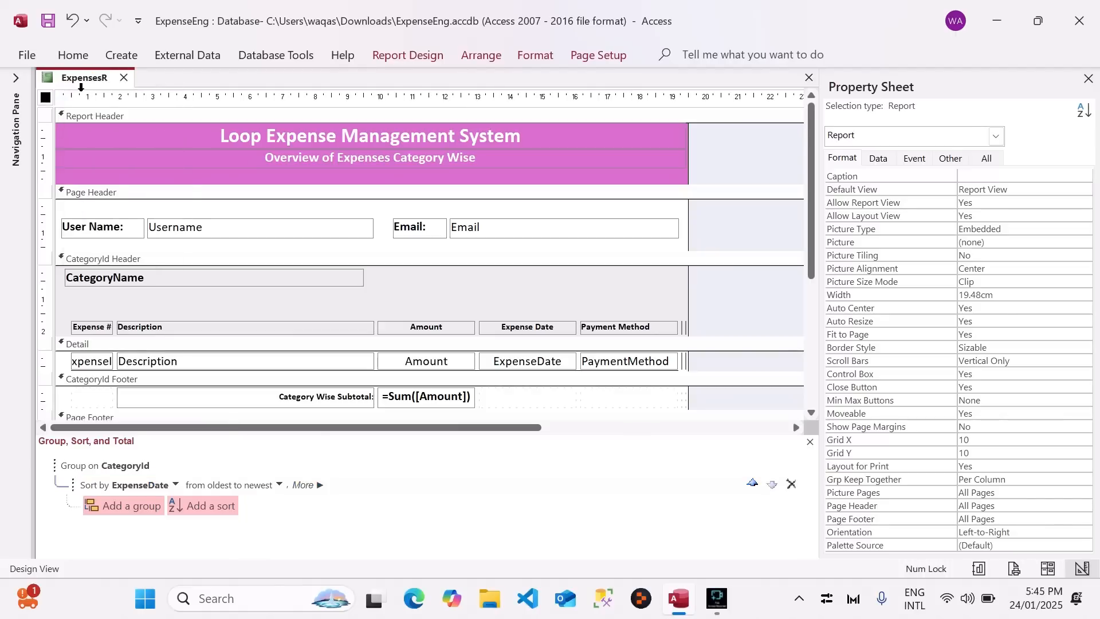
{"action": "right_click", "coordinate": [81, 80]}
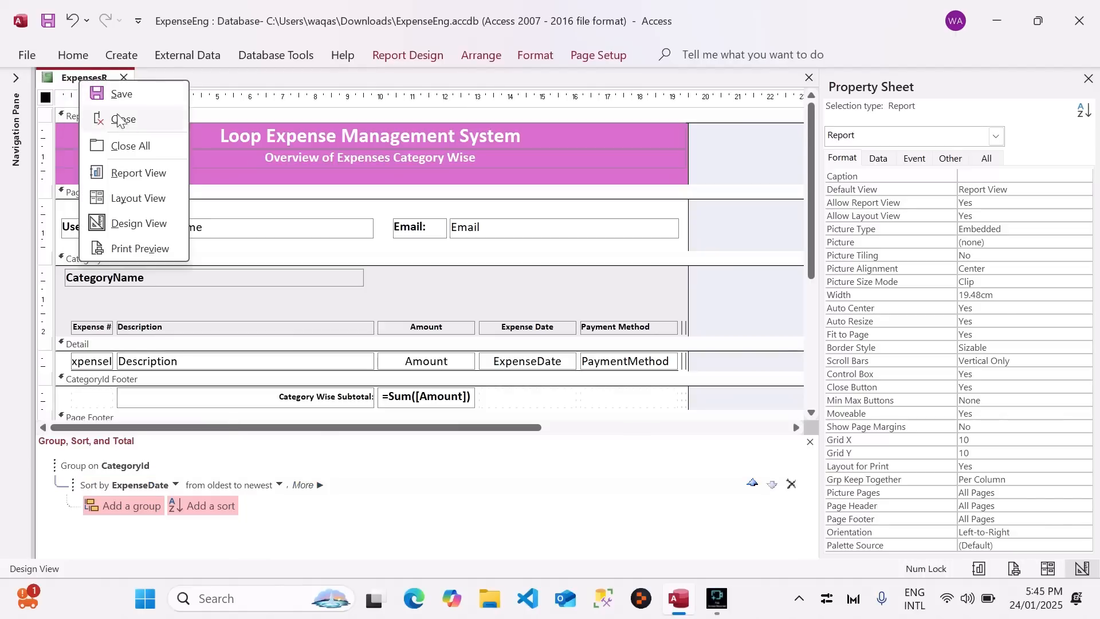
{"action": "left_click", "coordinate": [147, 172]}
{"action": "left_click_drag", "start_coordinate": [421, 105], "coordinate": [462, 74]}
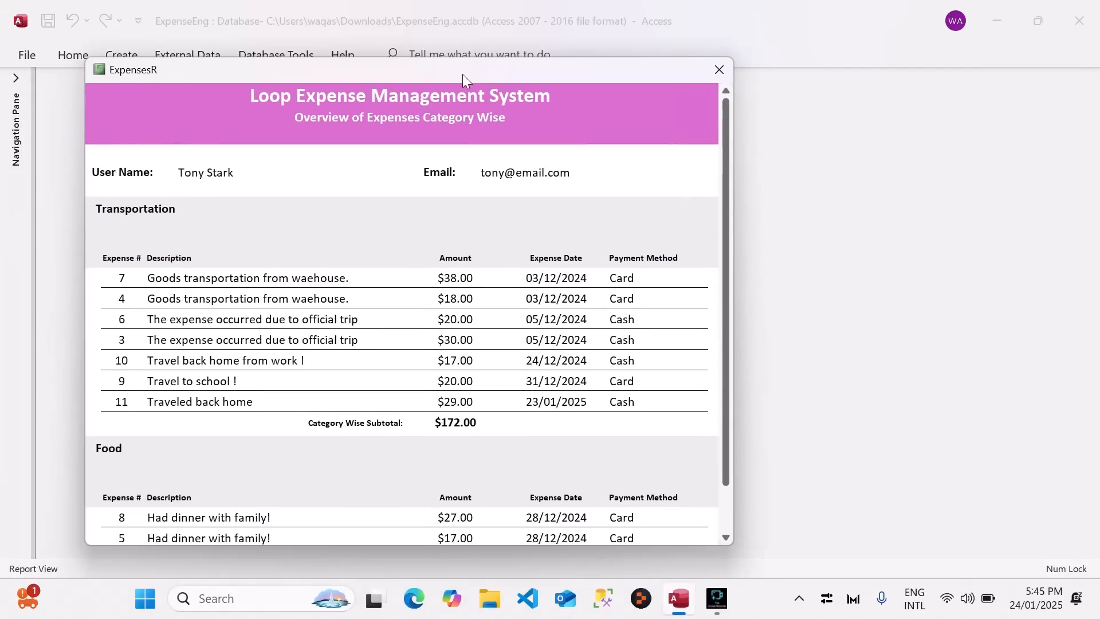
Examine the expense dates in the Transportation and Food groups, along with the category subtotals and grand total.
{"action": "left_click_drag", "start_coordinate": [523, 278], "coordinate": [553, 295]}
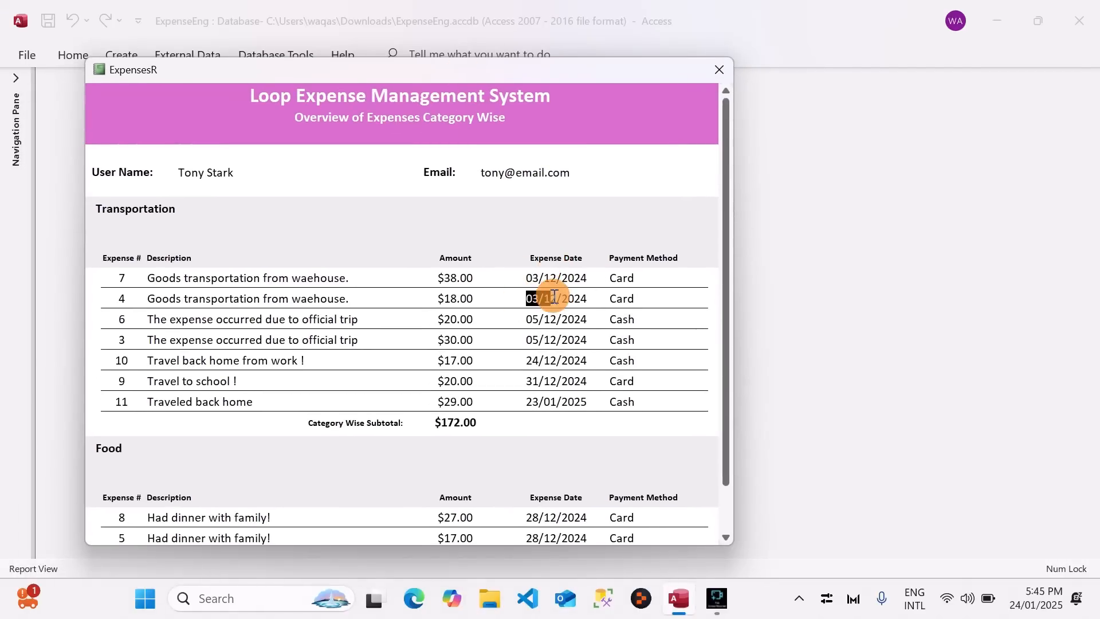
{"action": "left_click_drag", "start_coordinate": [526, 340], "coordinate": [596, 403]}
{"action": "left_click", "coordinate": [516, 386]}
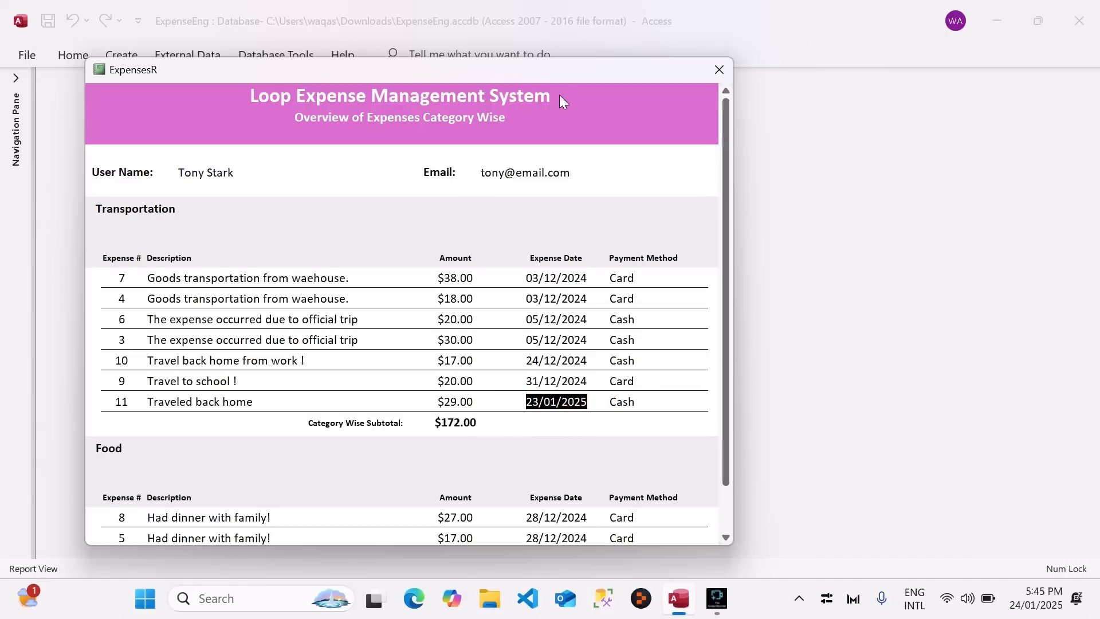
{"action": "left_click_drag", "start_coordinate": [563, 78], "coordinate": [596, 55]}
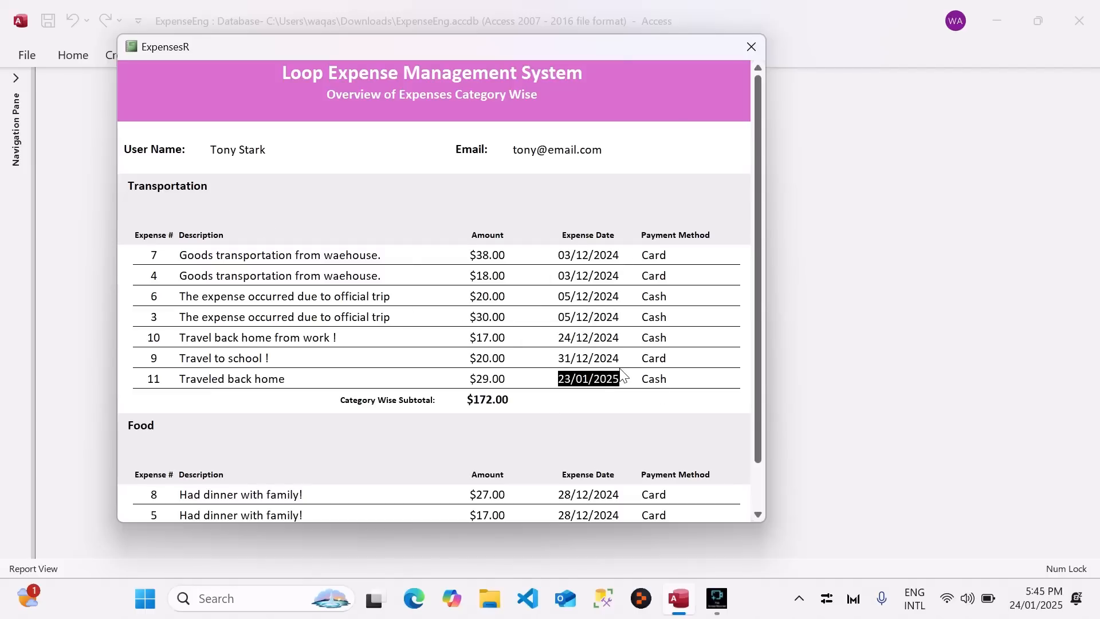
{"action": "left_click", "coordinate": [556, 260]}
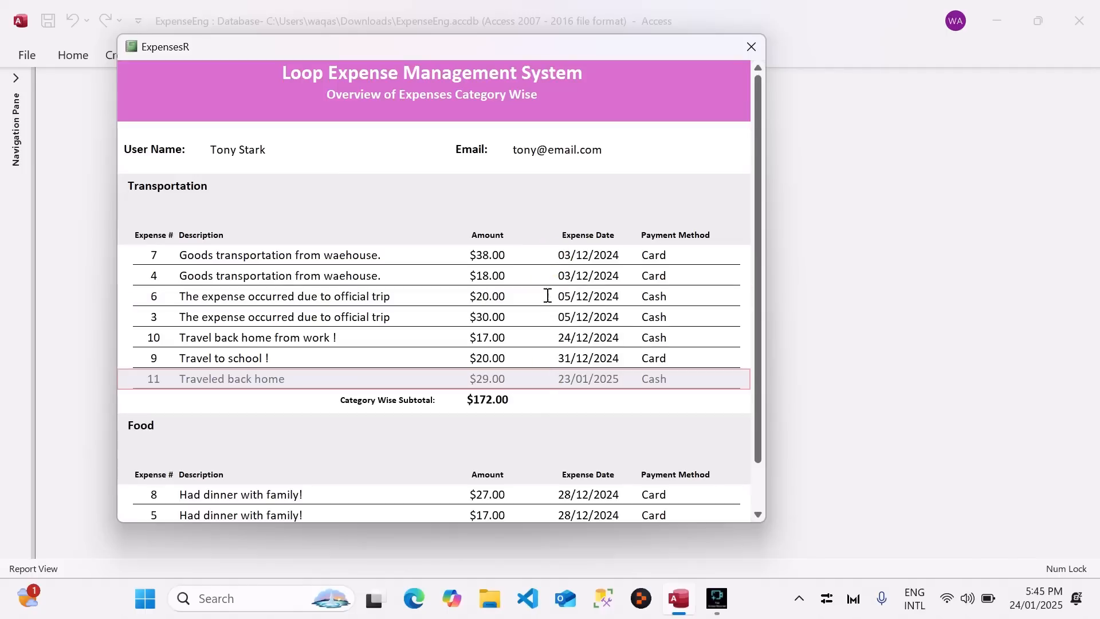
{"action": "scroll", "coordinate": [547, 357], "scroll_direction": "down", "scroll_amount": 2}
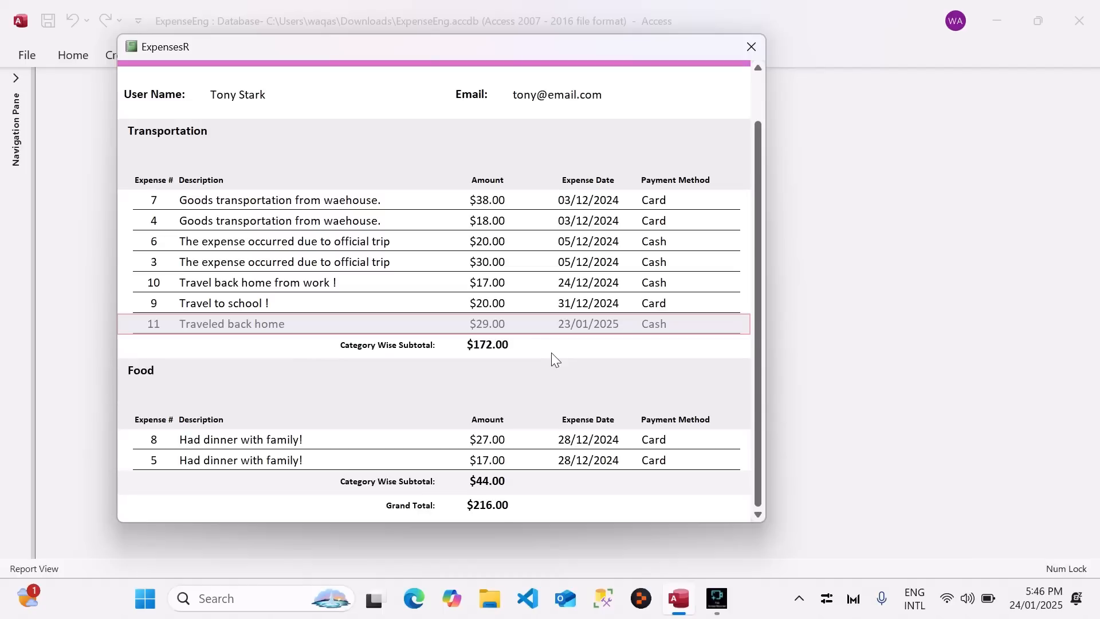
{"action": "scroll", "coordinate": [552, 352], "scroll_direction": "up", "scroll_amount": 2}
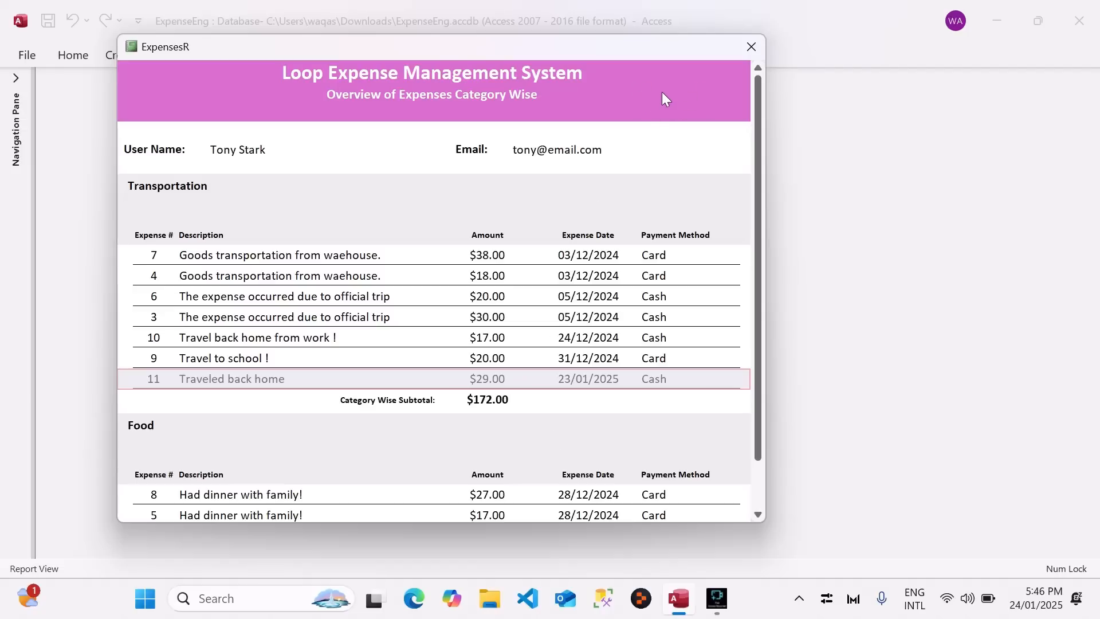
{"action": "left_click_drag", "start_coordinate": [630, 56], "coordinate": [641, 75]}
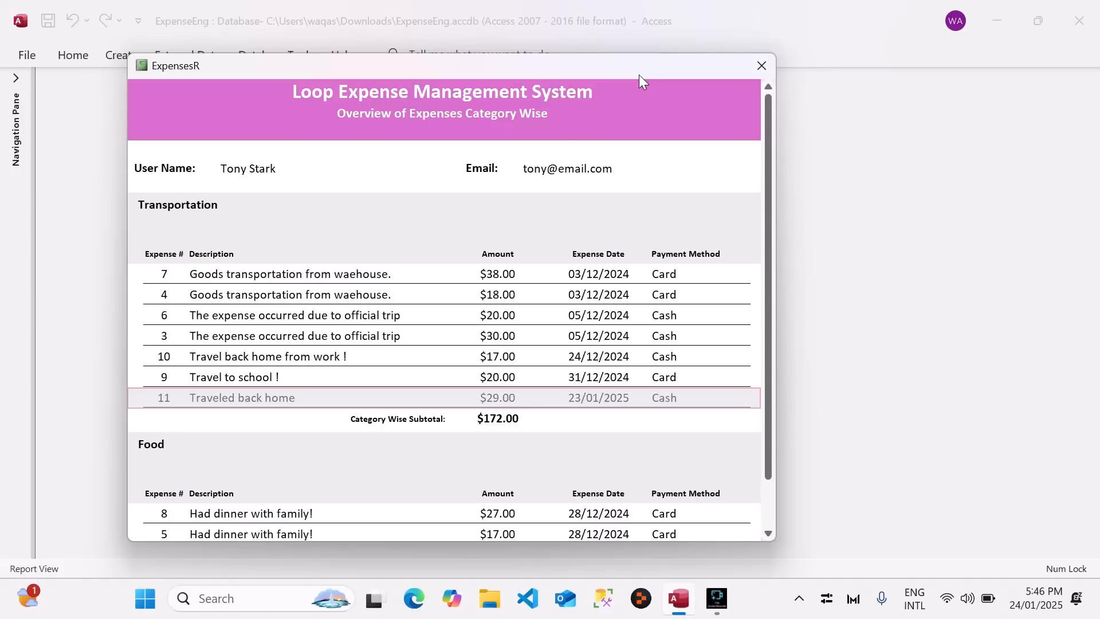
Return the report to Design View and add a command button about 3 cm wide and 0.7 cm high beside the titles in the Report Header.
{"action": "right_click", "coordinate": [673, 116]}
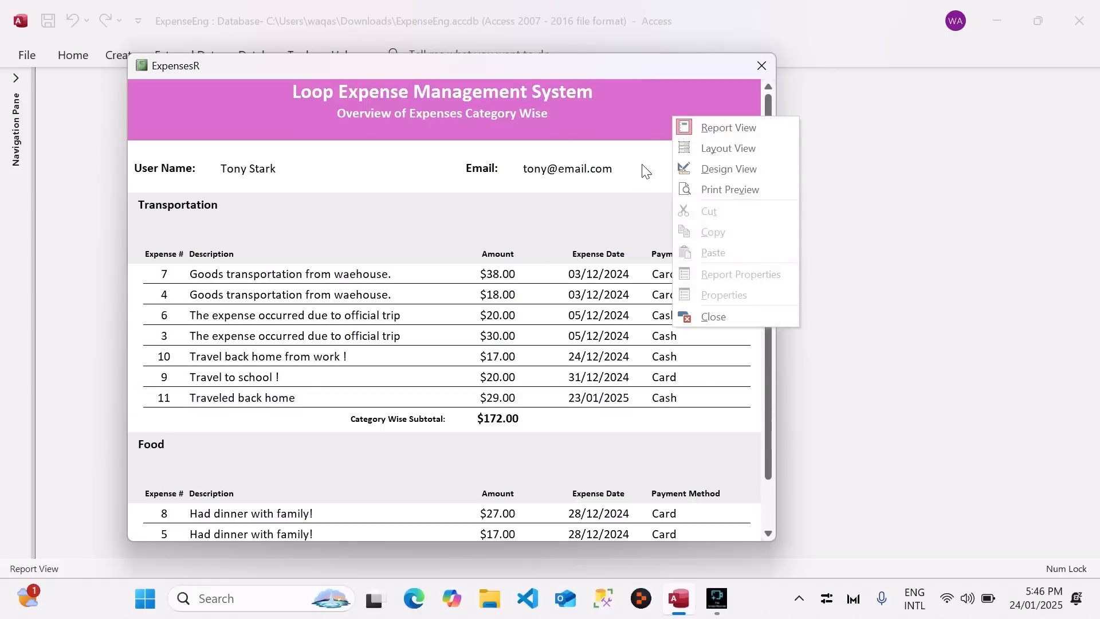
{"action": "left_click", "coordinate": [730, 170]}
{"action": "left_click", "coordinate": [414, 53]}
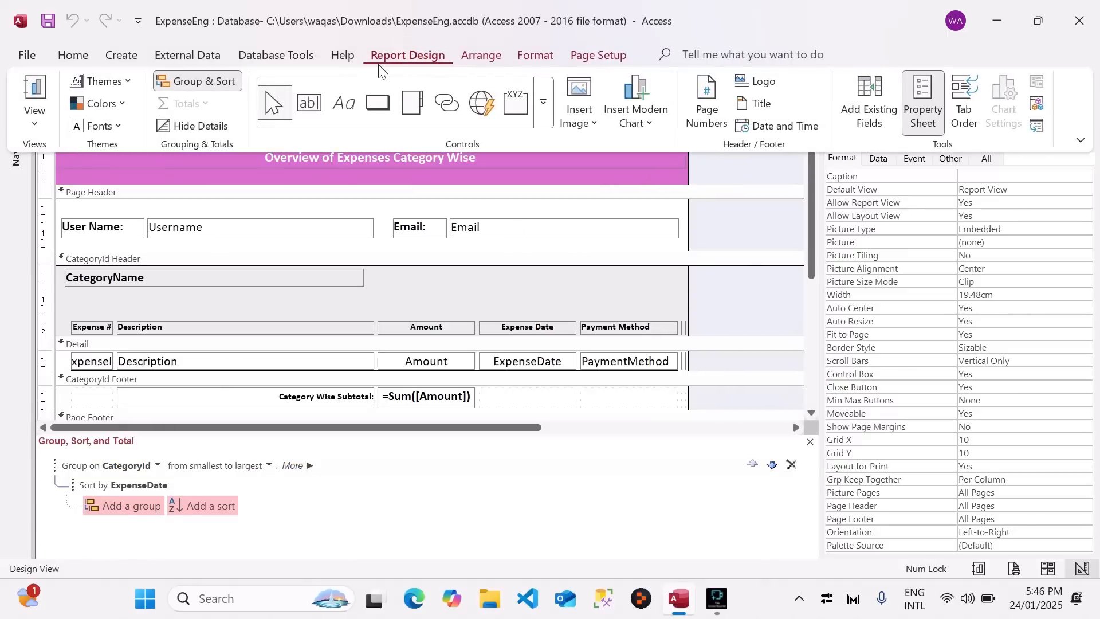
{"action": "left_click", "coordinate": [379, 104]}
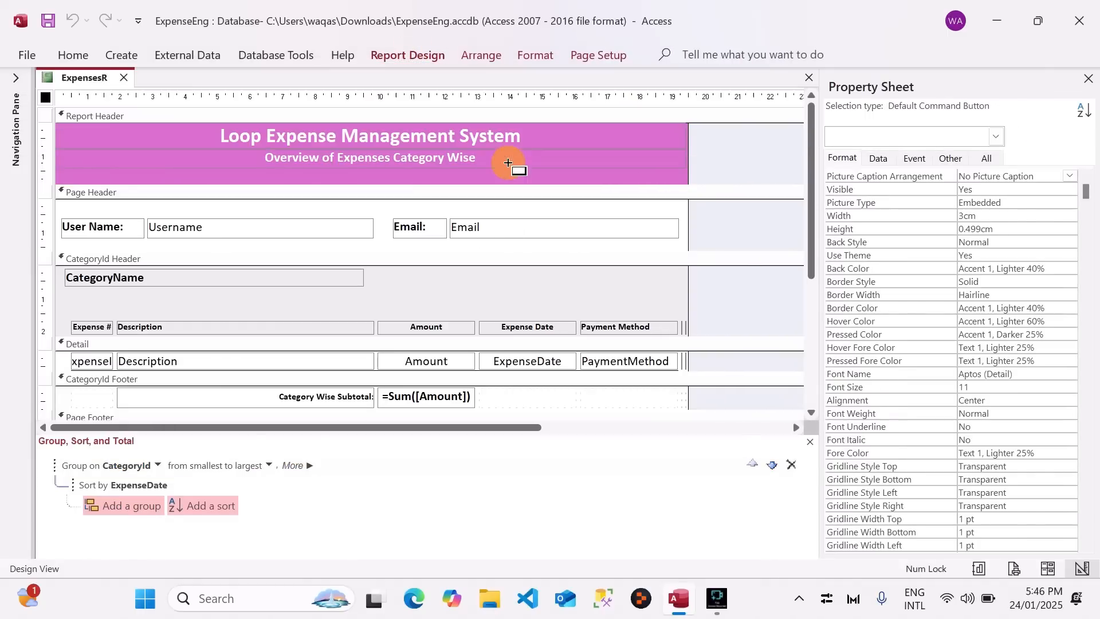
{"action": "left_click", "coordinate": [540, 138]}
{"action": "left_click_drag", "start_coordinate": [584, 158], "coordinate": [585, 164]}
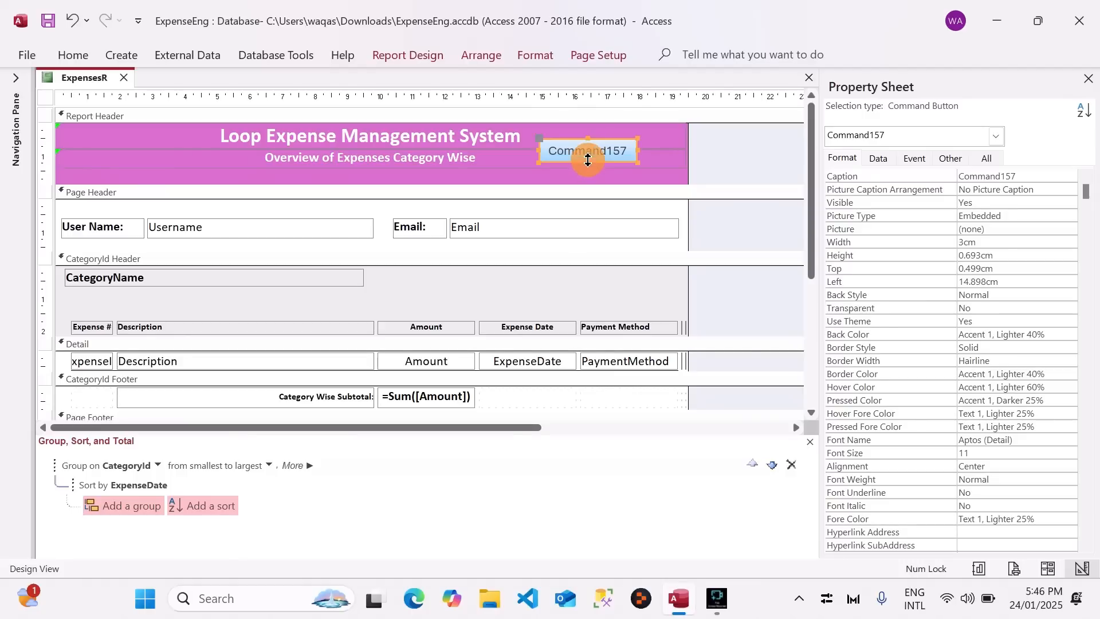
Set the new command button's font to Calibri.
{"action": "left_click", "coordinate": [73, 55]}
{"action": "left_click", "coordinate": [809, 85]}
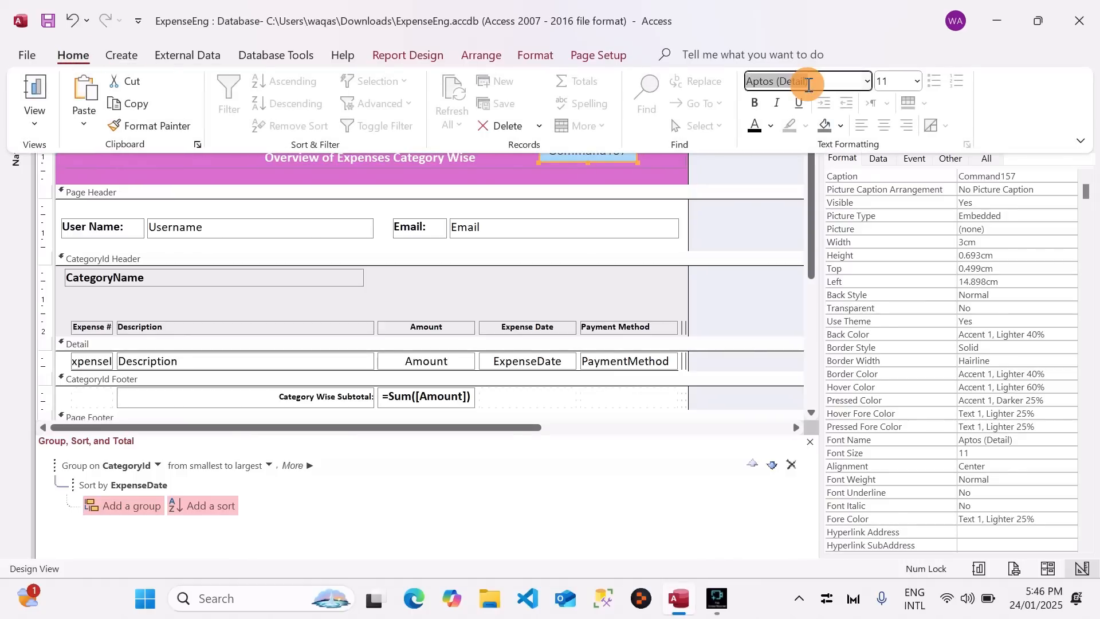
{"action": "type", "text": "Calibri"}
{"action": "key", "text": "Tab"}
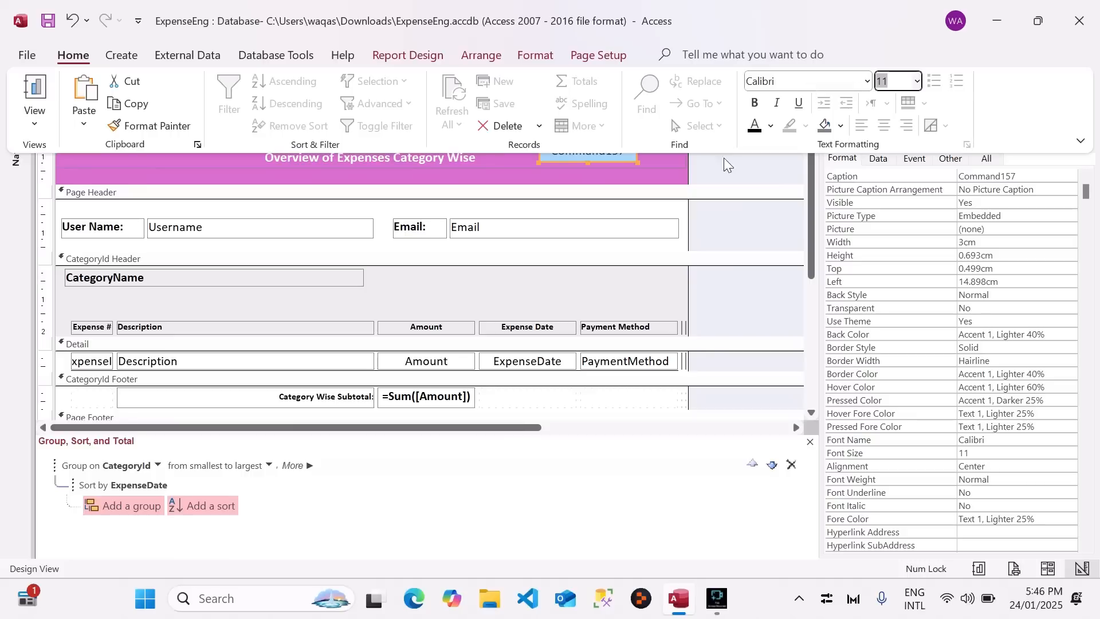
Apply the quick style with a white fill and purple outline to the command button.
{"action": "left_click", "coordinate": [528, 57]}
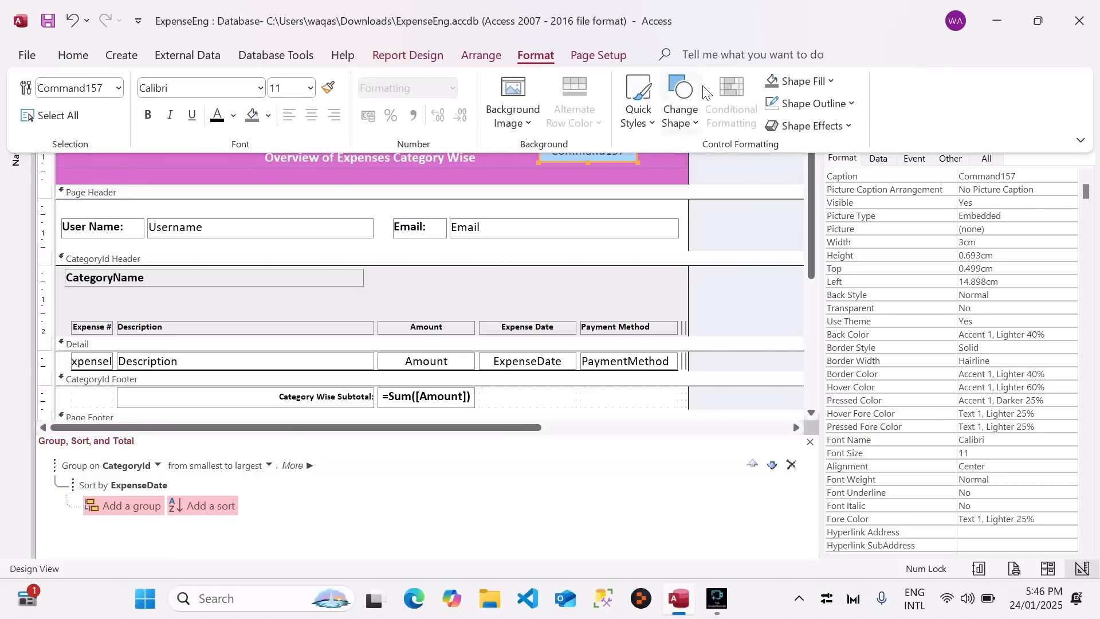
{"action": "left_click", "coordinate": [678, 123]}
{"action": "left_click", "coordinate": [646, 129]}
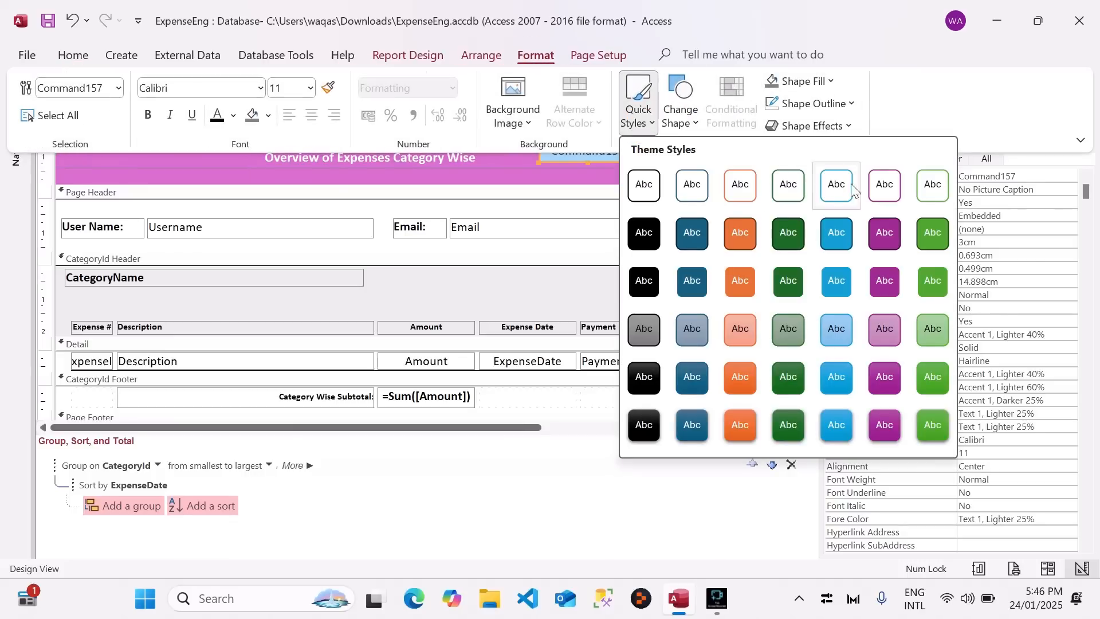
{"action": "left_click", "coordinate": [885, 184]}
{"action": "left_click", "coordinate": [718, 184]}
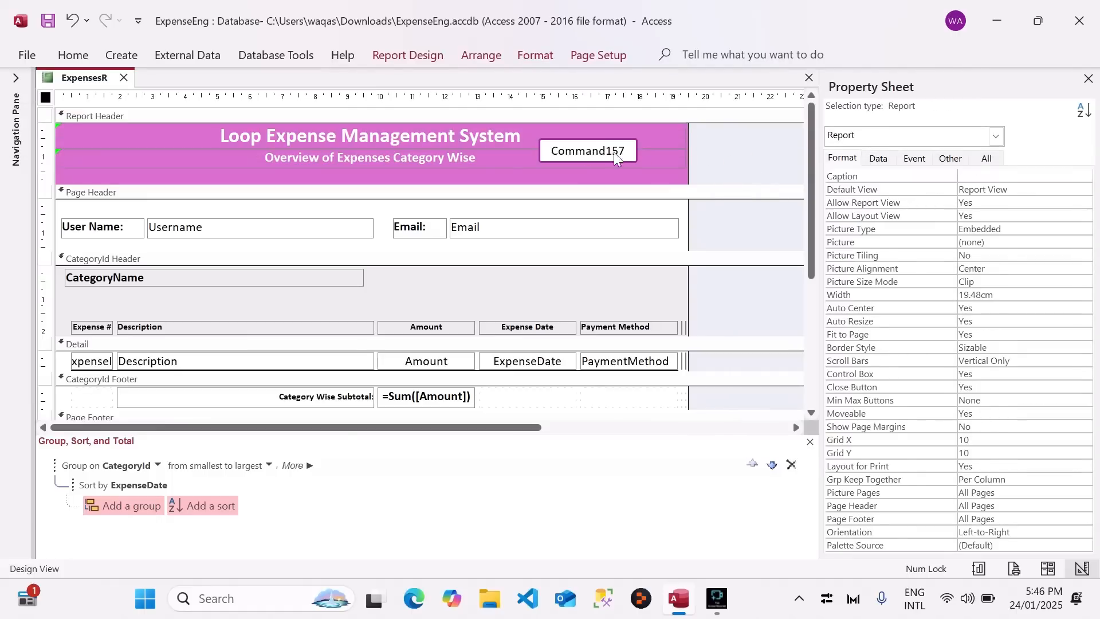
Change the command button's caption to "Print" and narrow the button to about 2.7 cm.
{"action": "left_click", "coordinate": [592, 150]}
{"action": "double_click", "coordinate": [592, 150]}
{"action": "type", "text": "Print"}
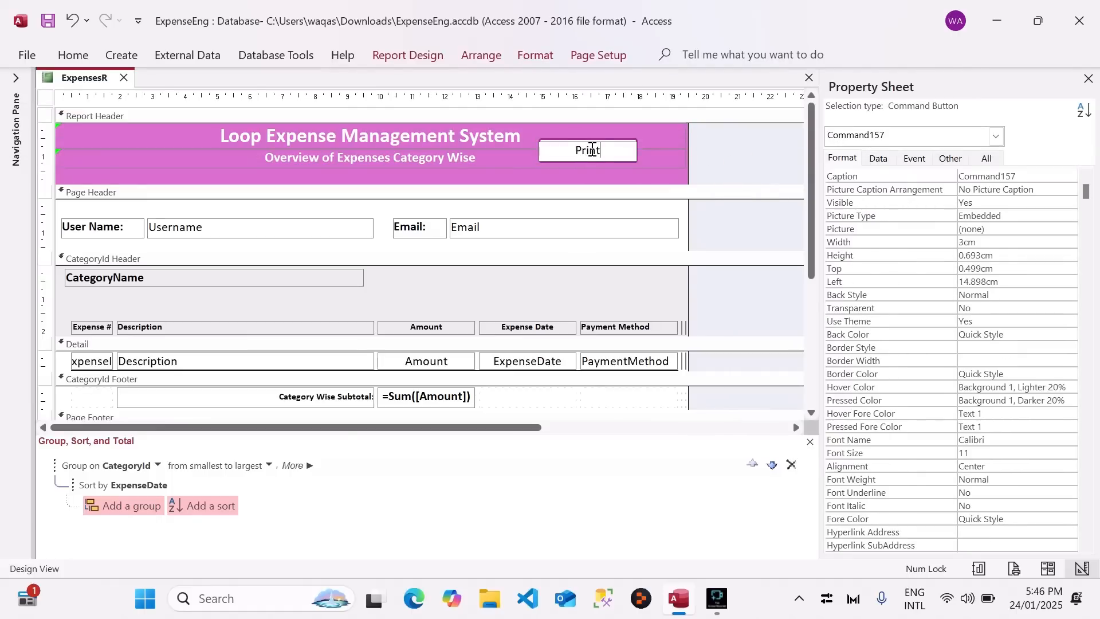
{"action": "key", "text": "Return"}
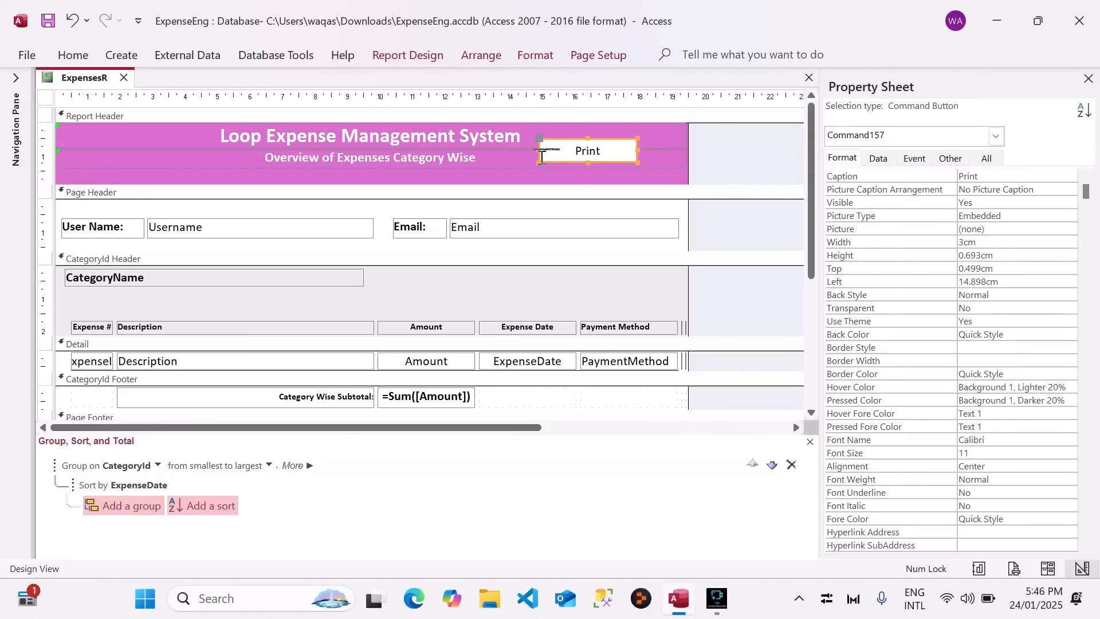
{"action": "left_click_drag", "start_coordinate": [539, 149], "coordinate": [549, 149]}
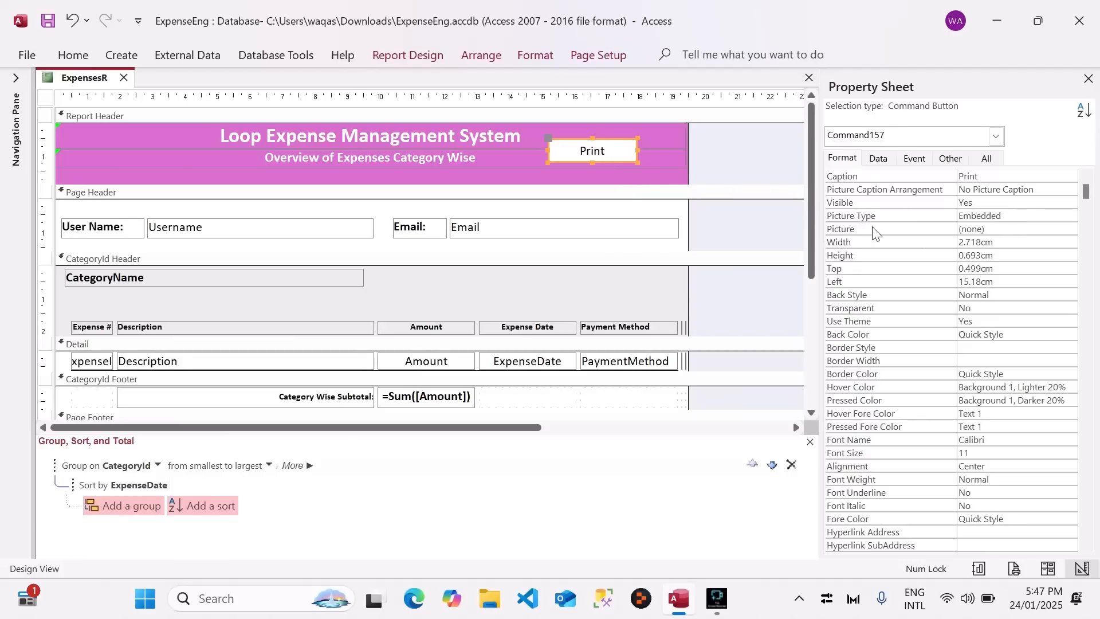
Assign the built-in Printer picture to the Print button using the Picture Builder.
{"action": "left_click", "coordinate": [1007, 229]}
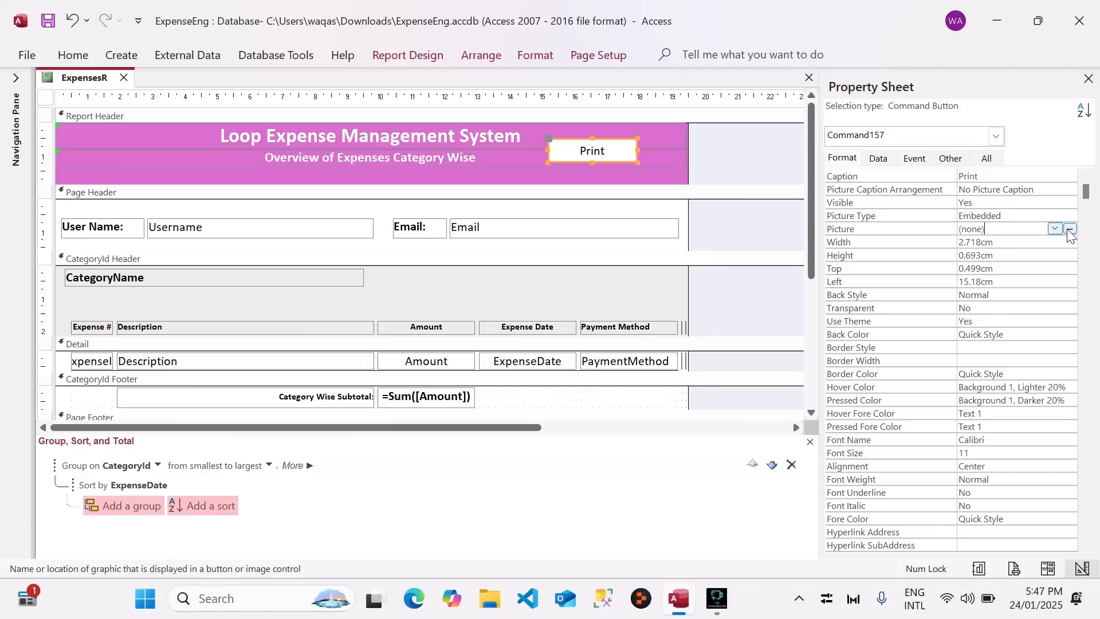
{"action": "left_click", "coordinate": [1069, 230]}
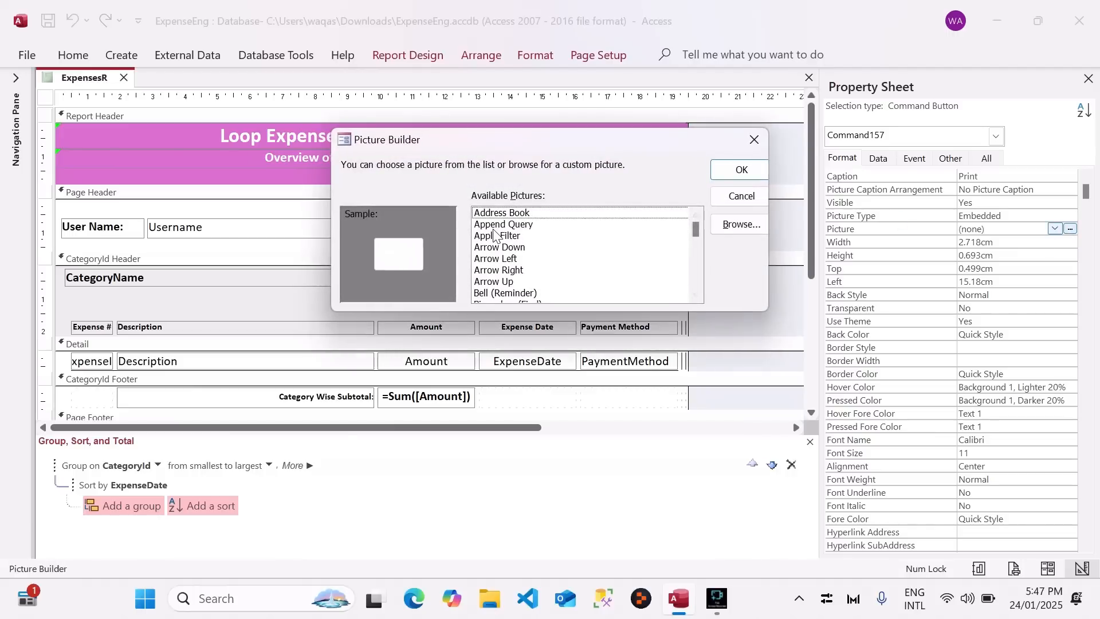
{"action": "left_click", "coordinate": [493, 226]}
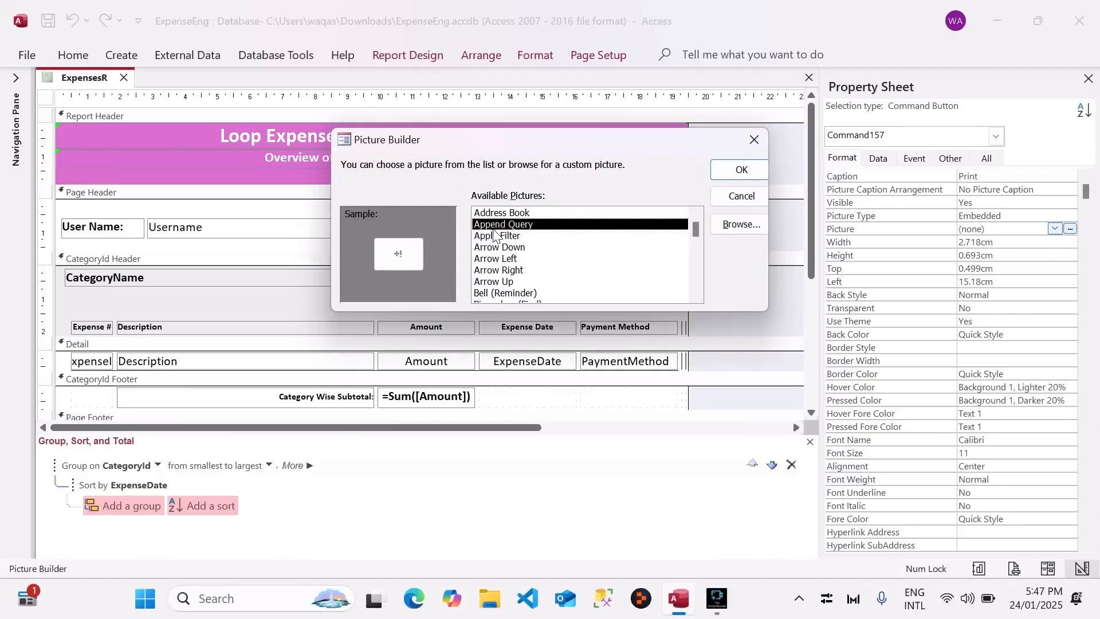
{"action": "key", "text": "p"}
{"action": "key", "text": "d"}
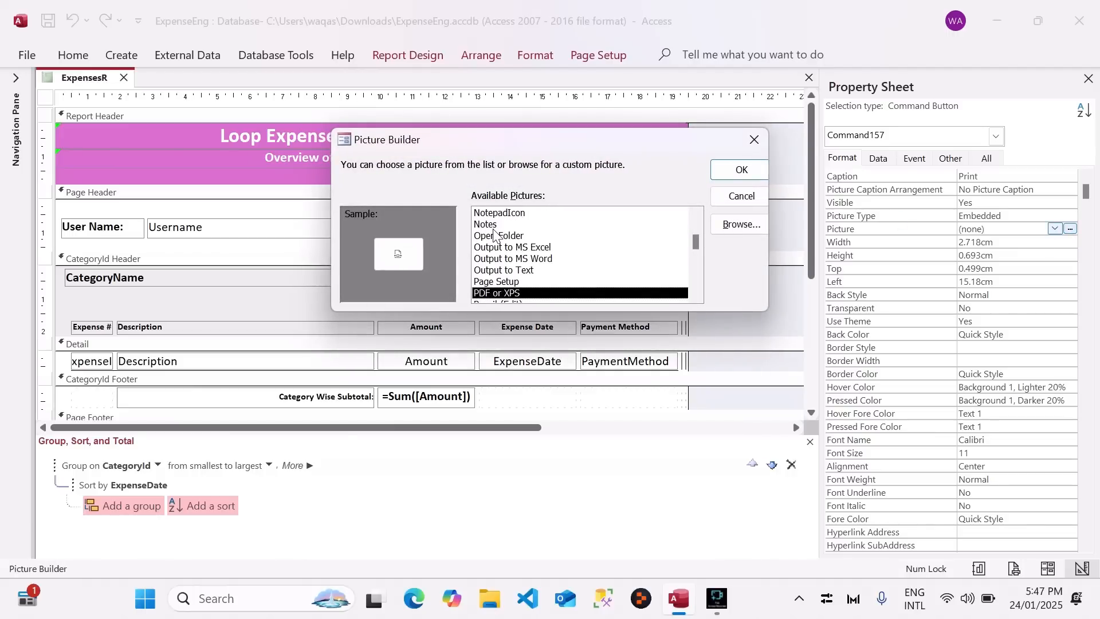
{"action": "key", "text": "Down"}
{"action": "key", "text": "Down"}
{"action": "key", "text": "Down"}
{"action": "key", "text": "Down"}
{"action": "key", "text": "Down"}
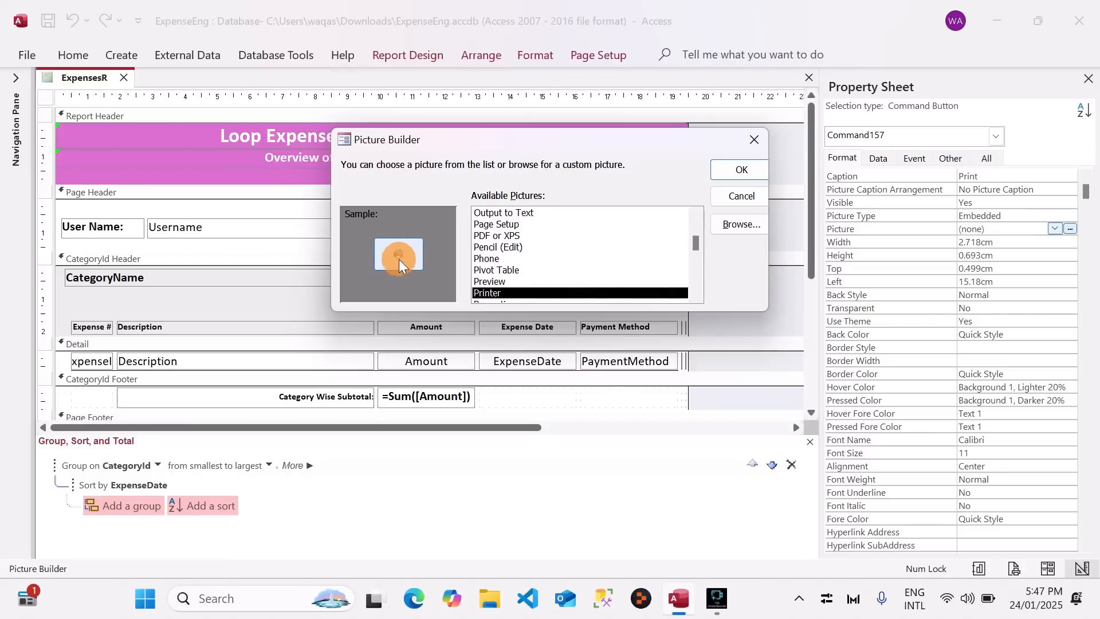
{"action": "left_click", "coordinate": [733, 170]}
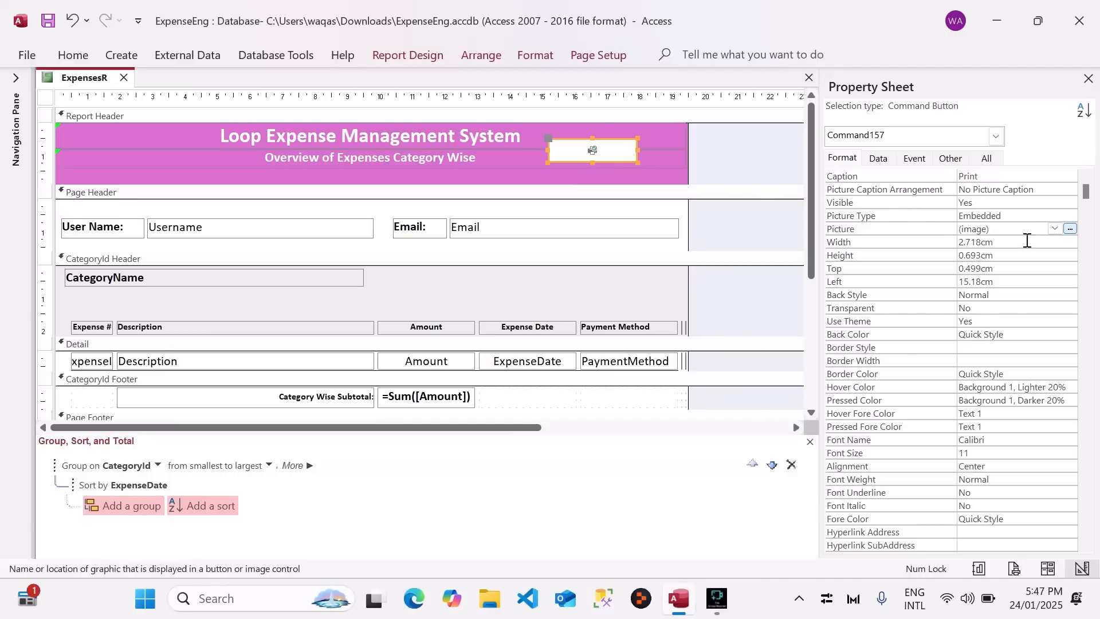
Set the Print button's Picture Caption Arrangement to General.
{"action": "left_click", "coordinate": [835, 158]}
{"action": "left_click", "coordinate": [1035, 190]}
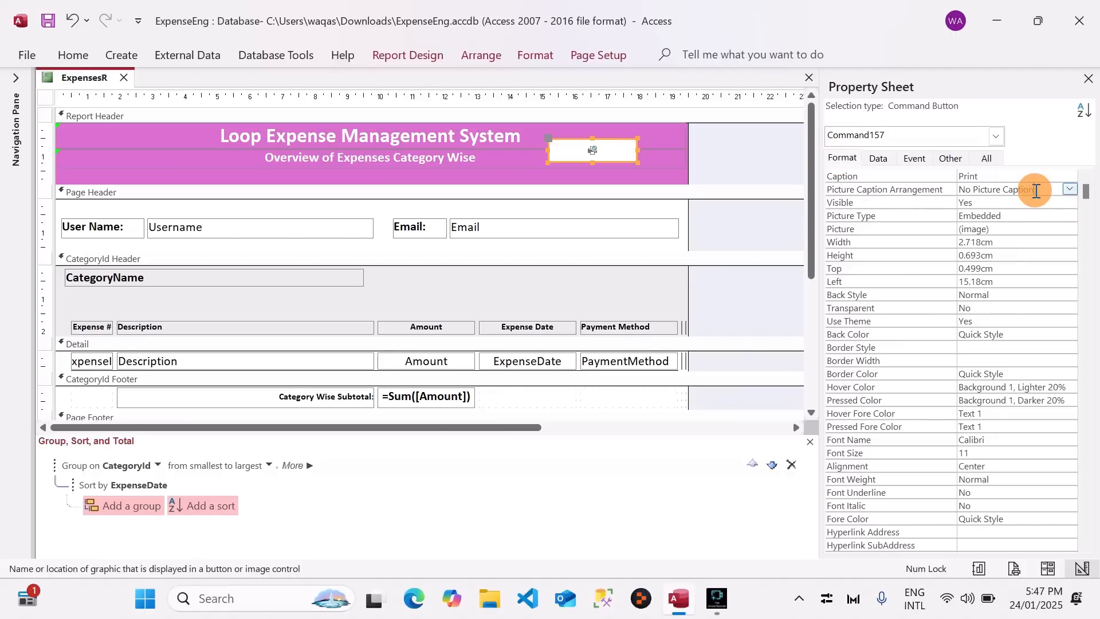
{"action": "left_click", "coordinate": [1071, 191]}
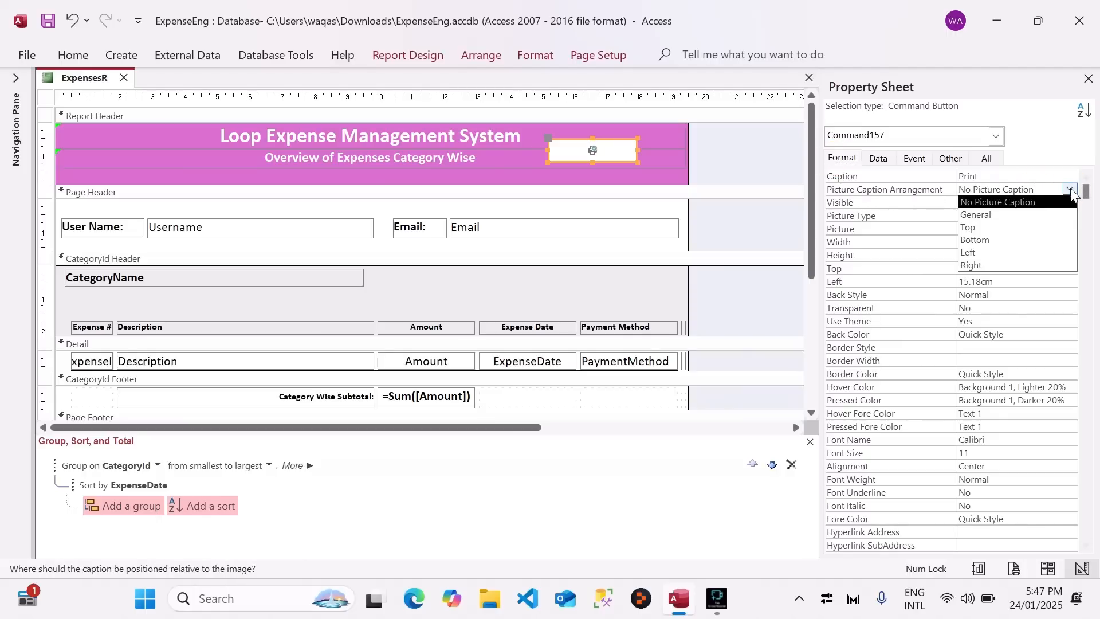
{"action": "left_click", "coordinate": [1038, 213]}
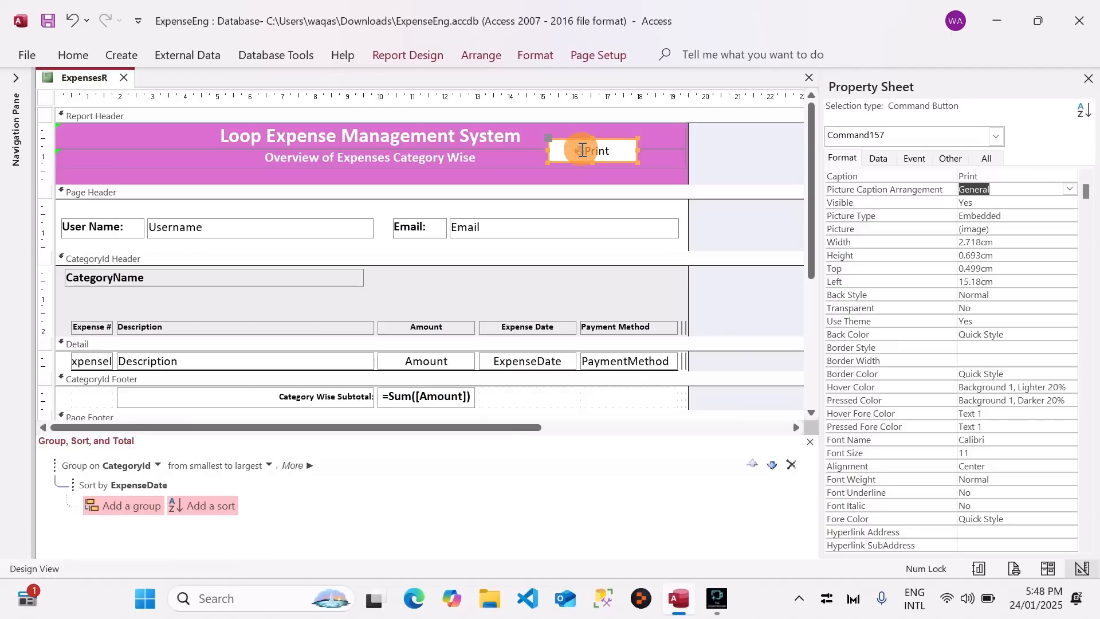
{"action": "left_click", "coordinate": [748, 159]}
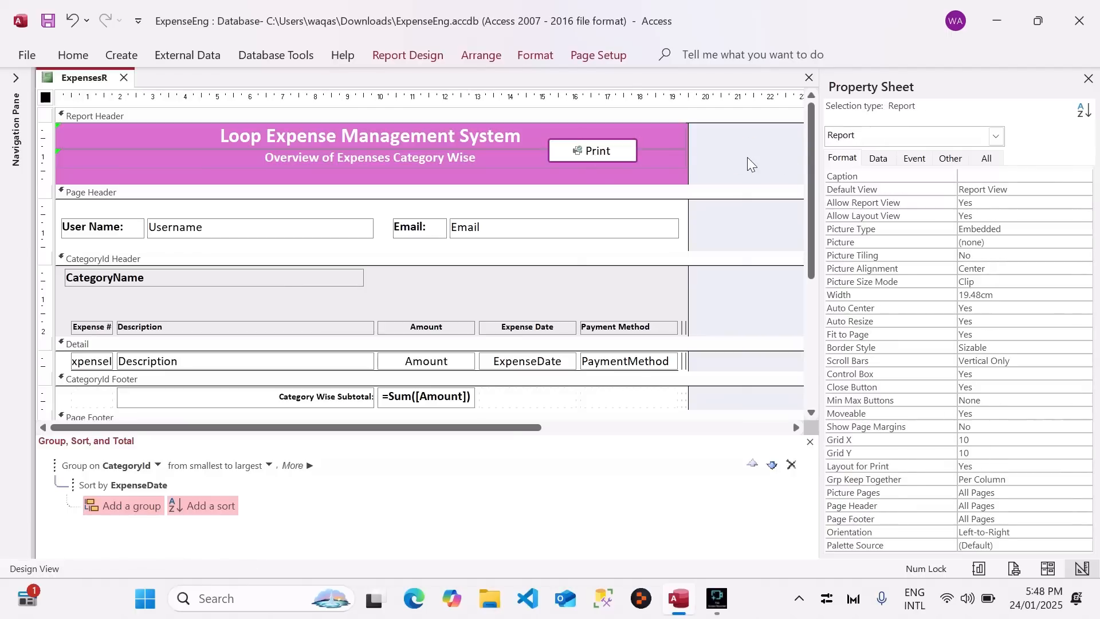
Move the Print button towards the right end of the Report Header, to a Left position of about 16.3 cm.
{"action": "left_click", "coordinate": [607, 154]}
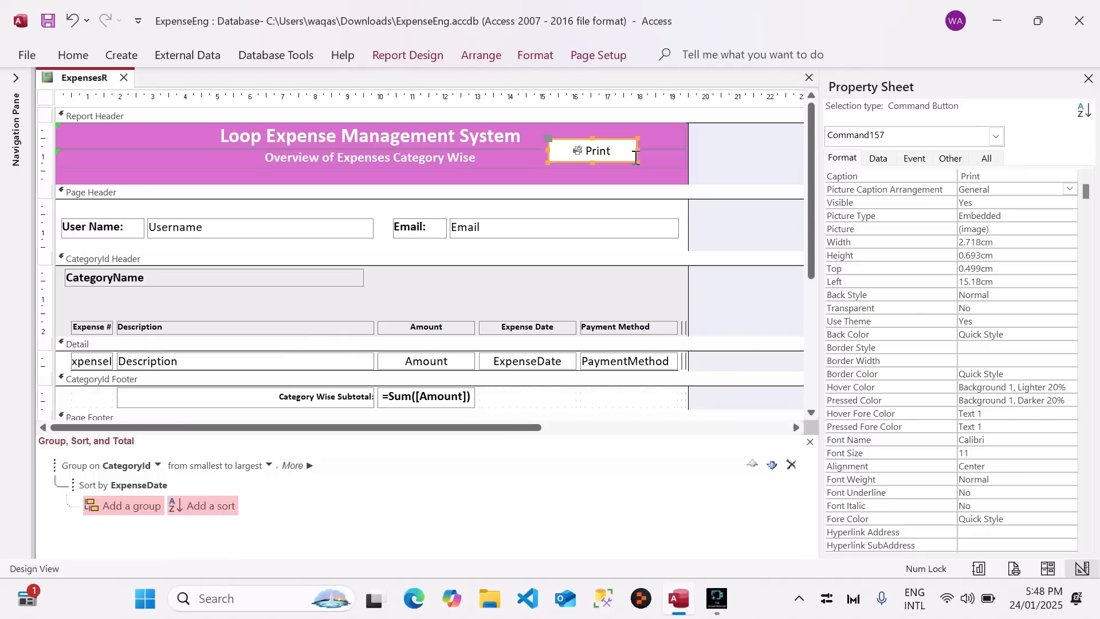
{"action": "key", "text": "Right"}
{"action": "key", "text": "Right"}
{"action": "key", "text": "Right"}
{"action": "key", "text": "Right"}
{"action": "key", "text": "Right"}
{"action": "key", "text": "Right"}
{"action": "key", "text": "Right"}
{"action": "key", "text": "Right"}
{"action": "key", "text": "Right"}
{"action": "key", "text": "Right"}
{"action": "key", "text": "Right"}
{"action": "key", "text": "Right"}
{"action": "key", "text": "Right"}
{"action": "key", "text": "Right"}
{"action": "key", "text": "Right"}
{"action": "key", "text": "Right"}
{"action": "key", "text": "Right"}
{"action": "key", "text": "Right"}
{"action": "key", "text": "Right"}
{"action": "key", "text": "Right"}
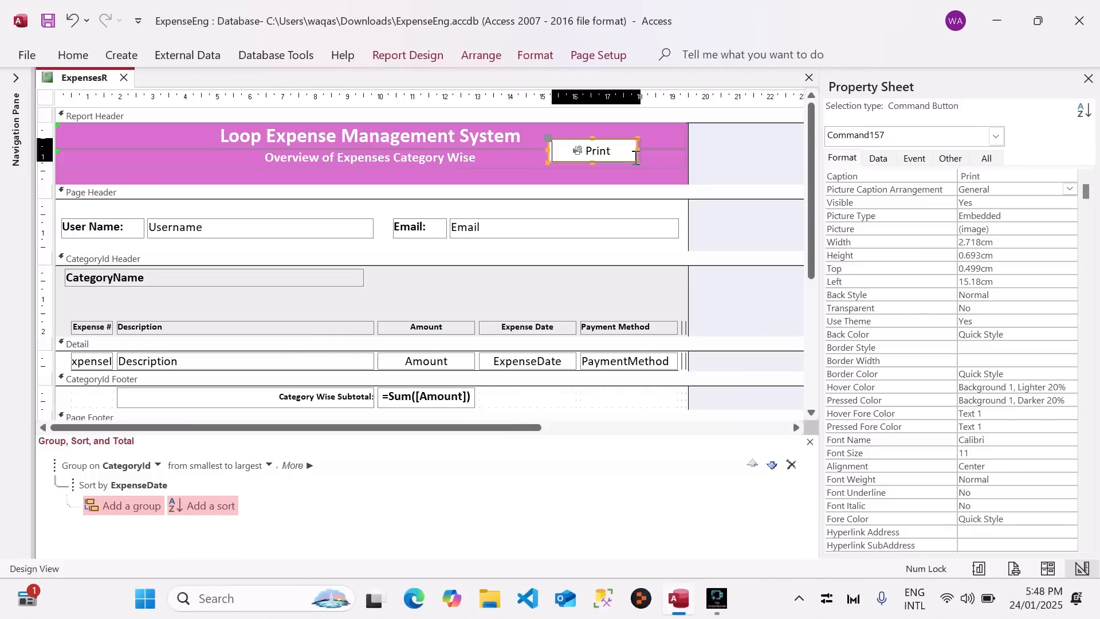
{"action": "key", "text": "Right"}
{"action": "key", "text": "Right"}
{"action": "key", "text": "Right"}
{"action": "key", "text": "Right"}
{"action": "key", "text": "Right"}
{"action": "key", "text": "Right"}
{"action": "key", "text": "Right"}
{"action": "key", "text": "Right"}
{"action": "key", "text": "Right"}
{"action": "key", "text": "Right"}
{"action": "key", "text": "Right"}
{"action": "key", "text": "Right"}
{"action": "key", "text": "Right"}
{"action": "key", "text": "Right"}
{"action": "key", "text": "Right"}
{"action": "key", "text": "Right"}
{"action": "key", "text": "Right"}
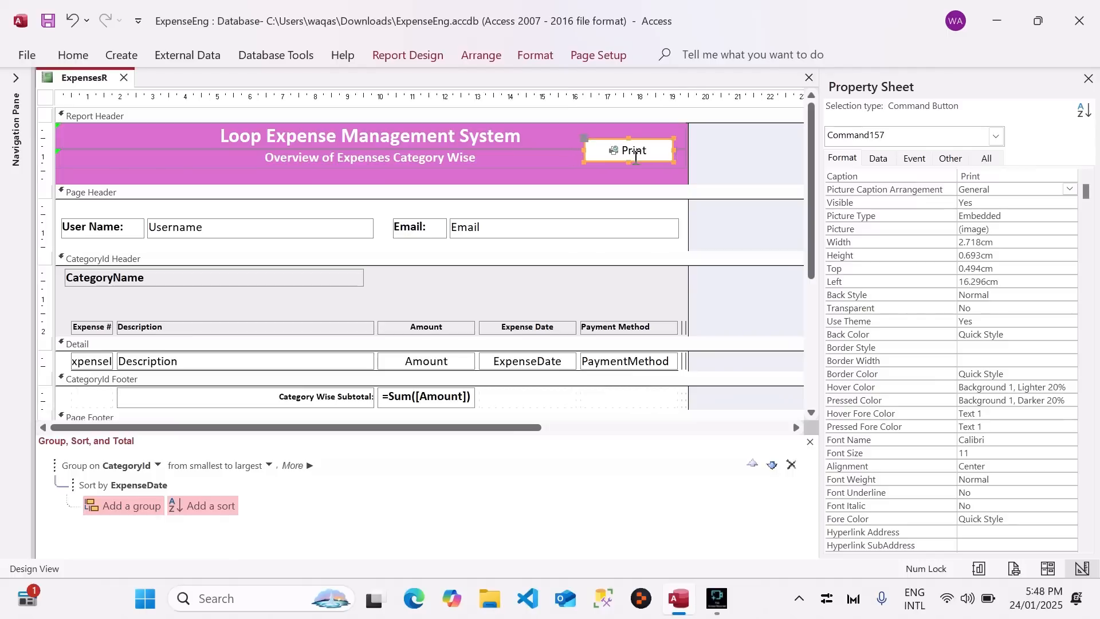
Name the Print command button btnPrint.
{"action": "left_click", "coordinate": [956, 159]}
{"action": "double_click", "coordinate": [1044, 175]}
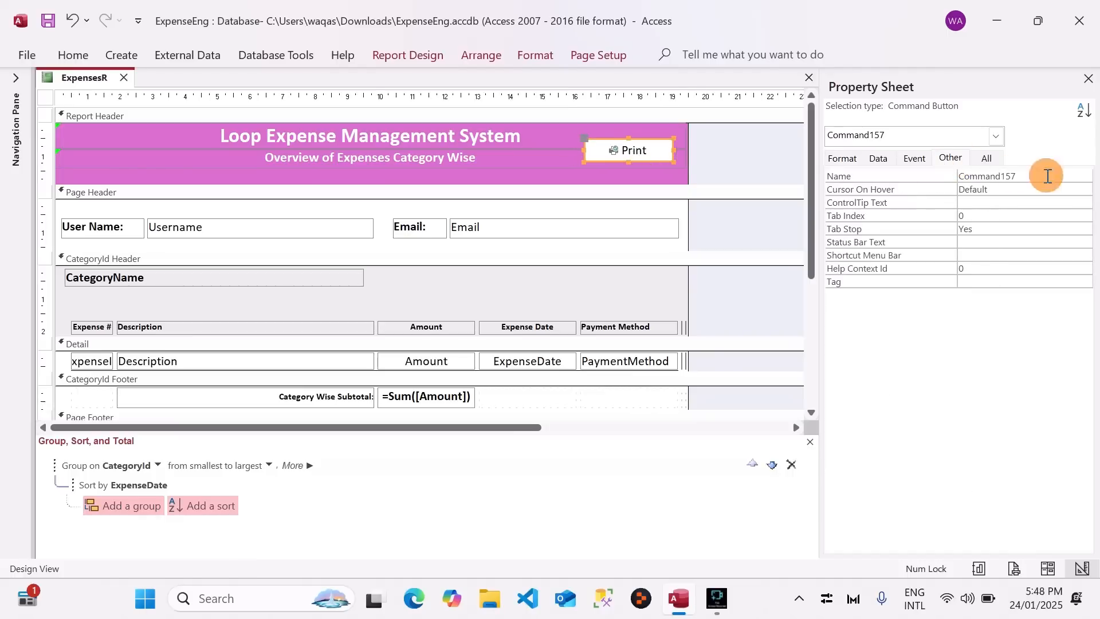
{"action": "type", "text": "btnP"}
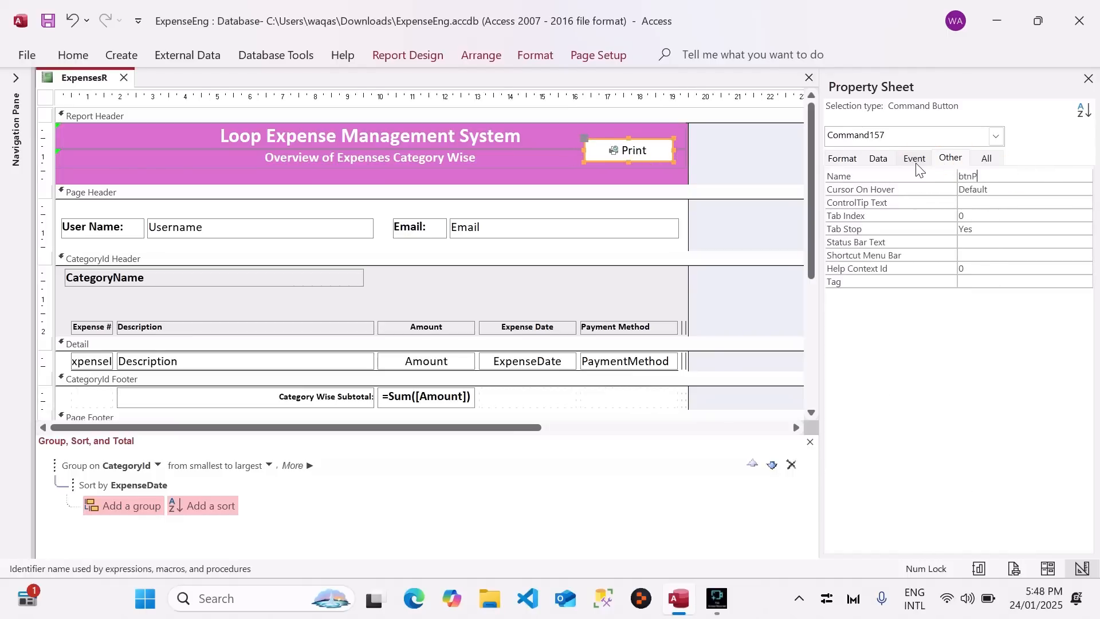
{"action": "type", "text": "rint"}
{"action": "key", "text": "Return"}
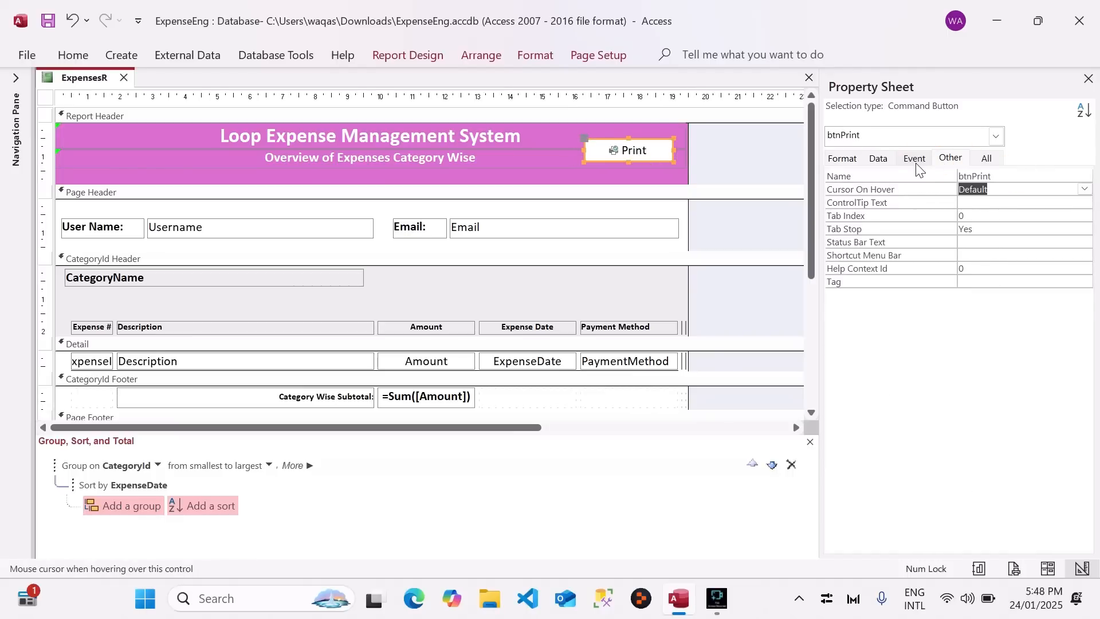
Create an On Click event procedure for the btnPrint button with the Code Builder.
{"action": "left_click", "coordinate": [916, 161]}
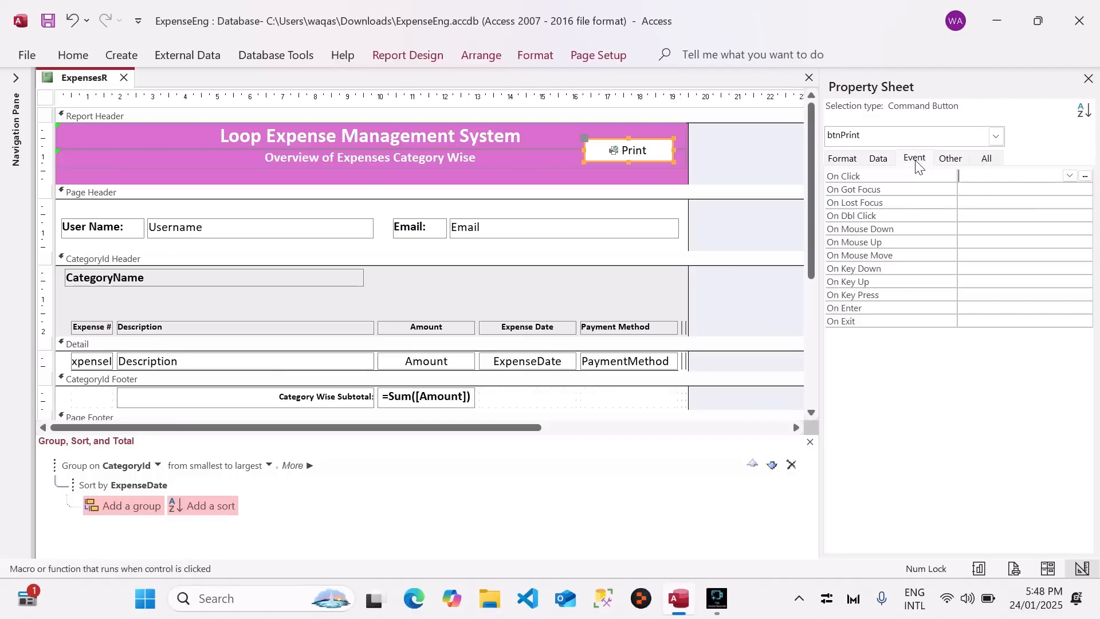
{"action": "left_click", "coordinate": [1085, 176]}
{"action": "double_click", "coordinate": [492, 172]}
{"action": "key", "text": "Return"}
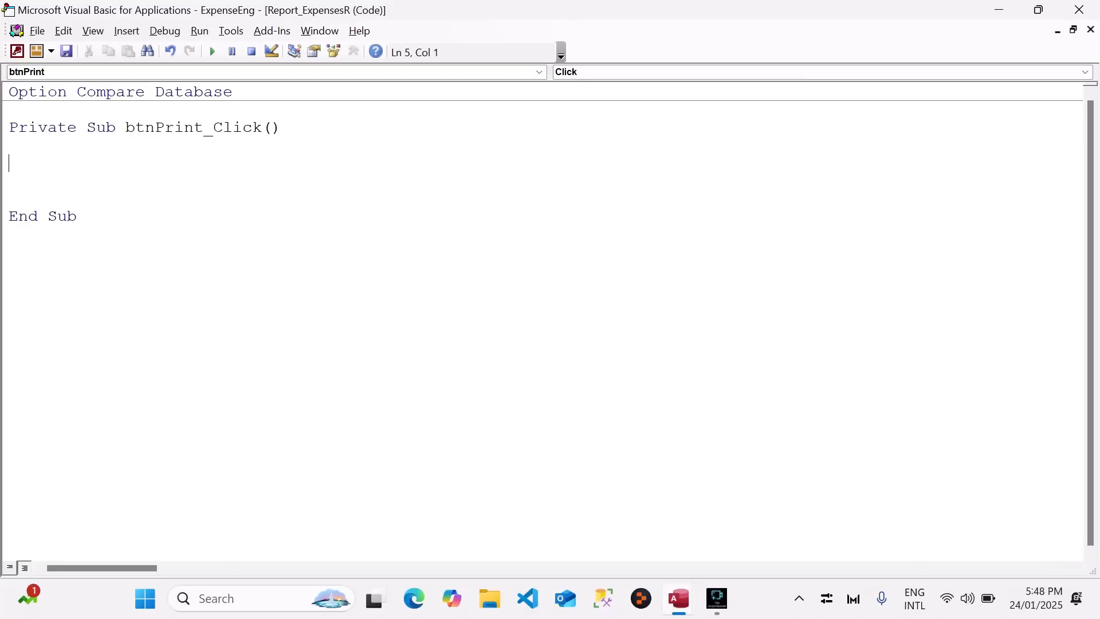
Write DoCmd.RunCommand acCmdPrint in btnPrint_Click, remove the spare blank line and close the code editor.
{"action": "type", "text": "docmd.run"}
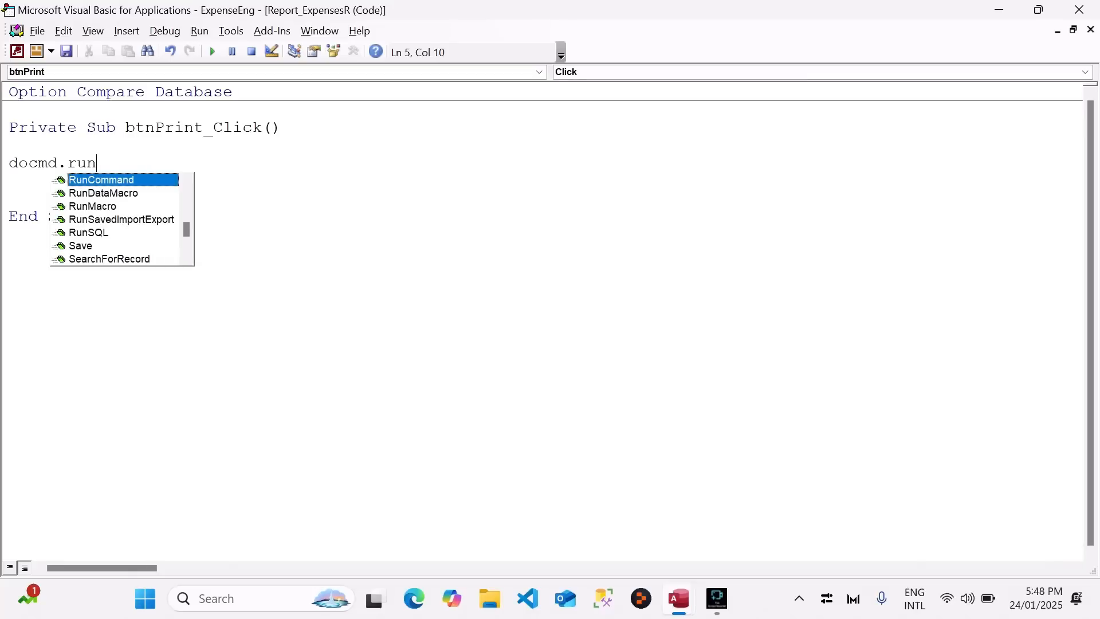
{"action": "key", "text": "Tab"}
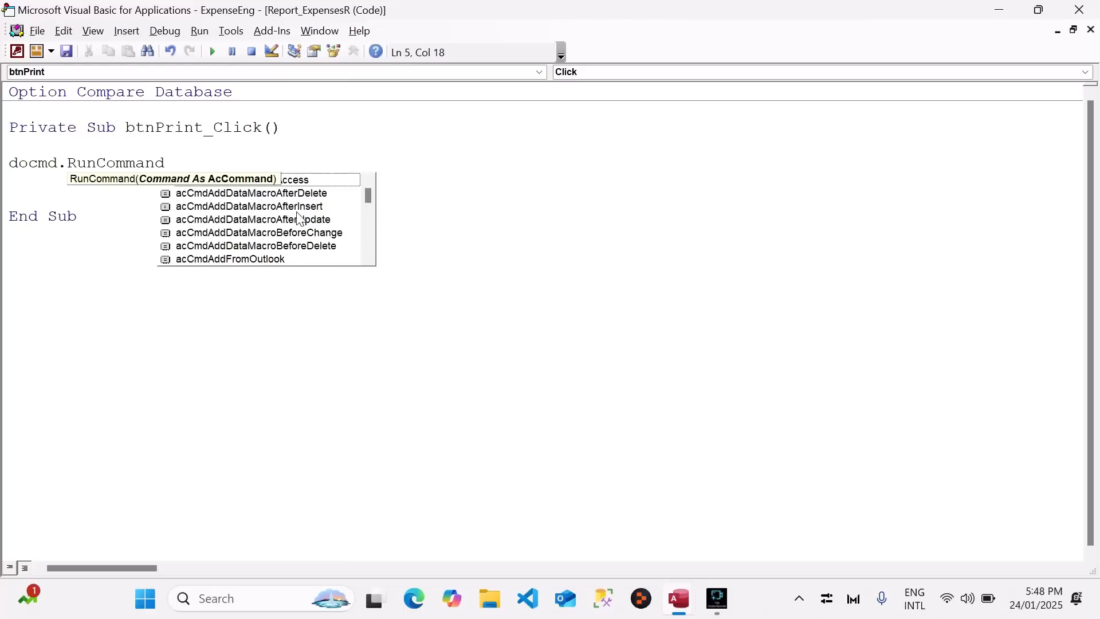
{"action": "scroll", "coordinate": [302, 219], "scroll_direction": "down", "scroll_amount": 1}
{"action": "scroll", "coordinate": [302, 219], "scroll_direction": "up", "scroll_amount": 1}
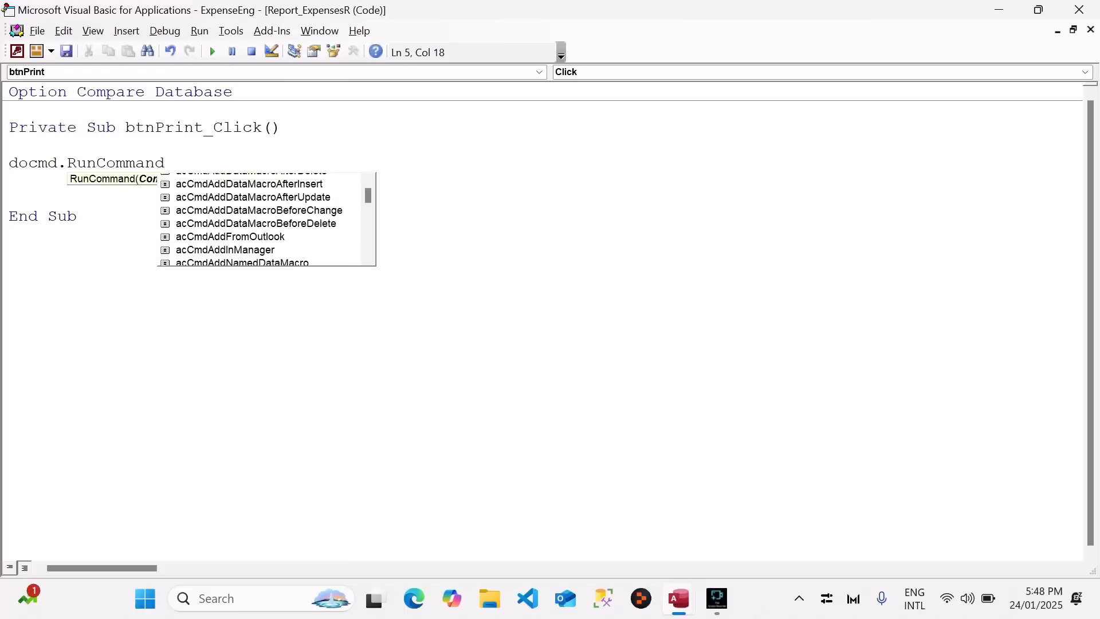
{"action": "type", "text": "acm"}
{"action": "key", "text": "BackSpace"}
{"action": "type", "text": "d"}
{"action": "key", "text": "BackSpace"}
{"action": "type", "text": "cmd"}
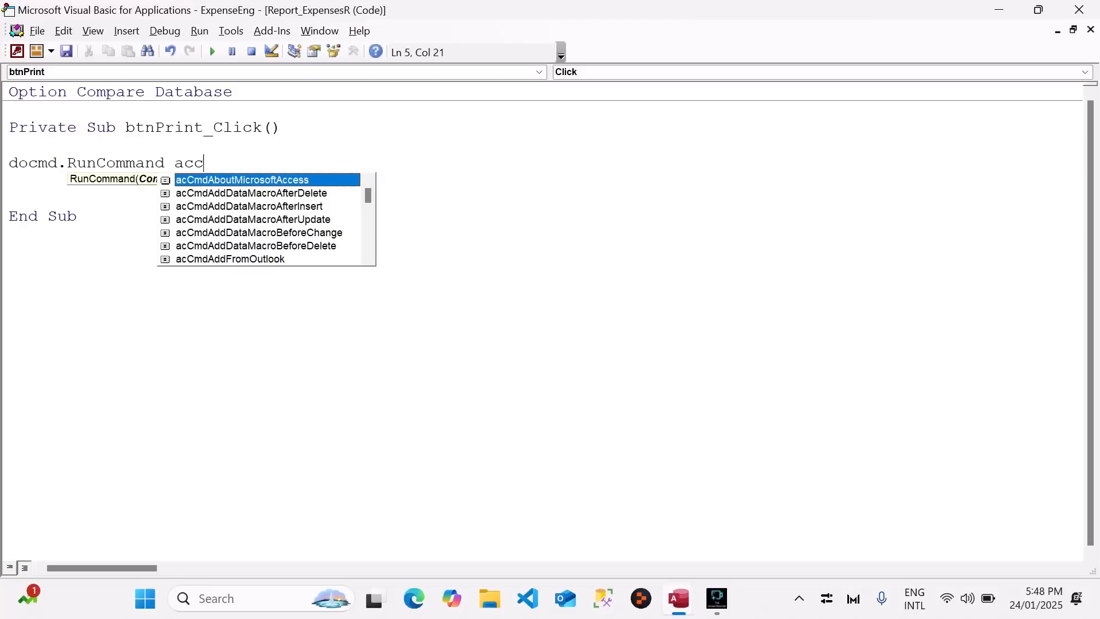
{"action": "type", "text": "p"}
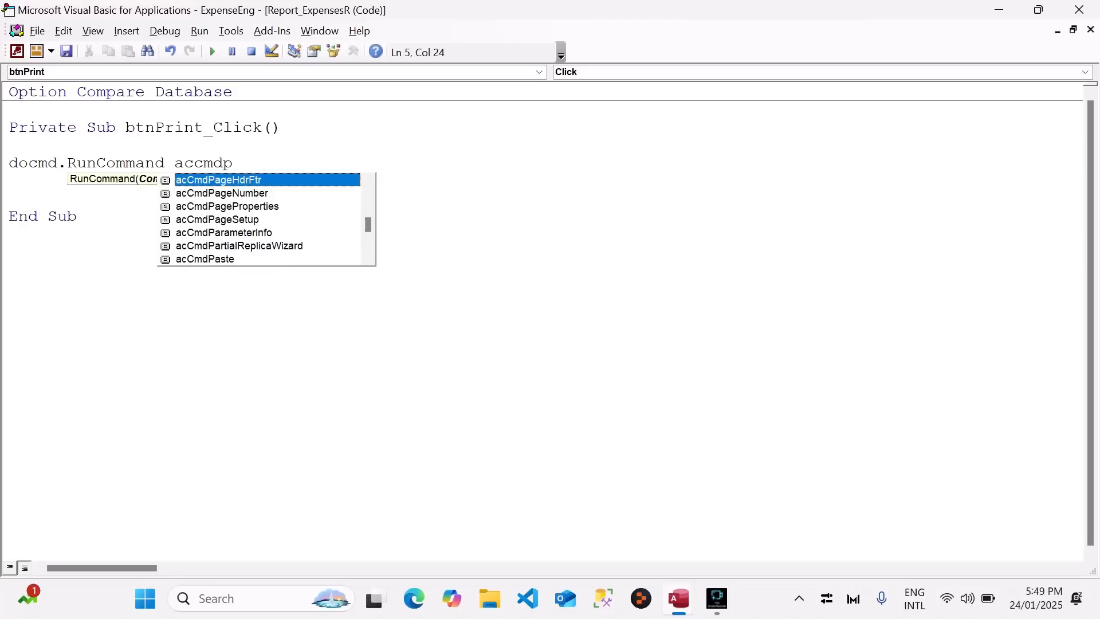
{"action": "type", "text": "r"}
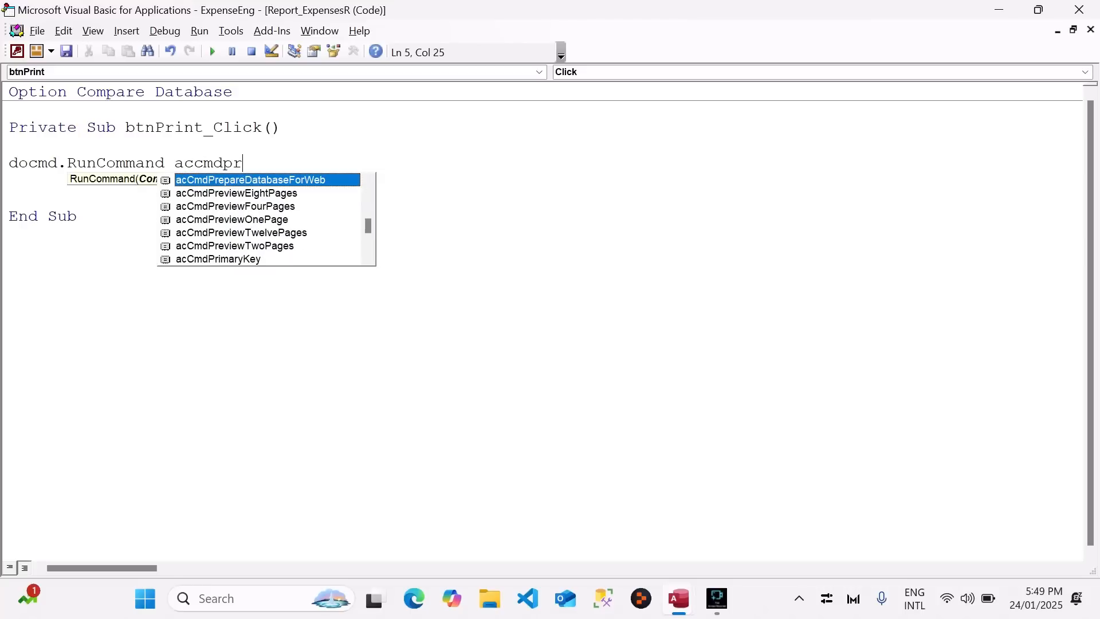
{"action": "type", "text": "i"}
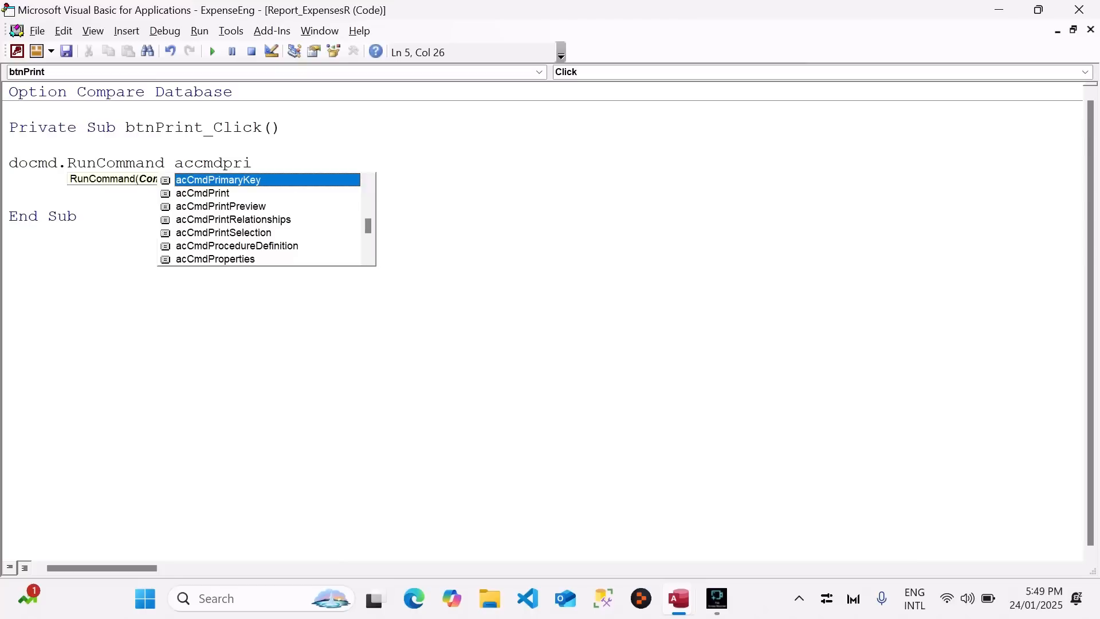
{"action": "key", "text": "Down"}
{"action": "key", "text": "Down"}
{"action": "key", "text": "Up"}
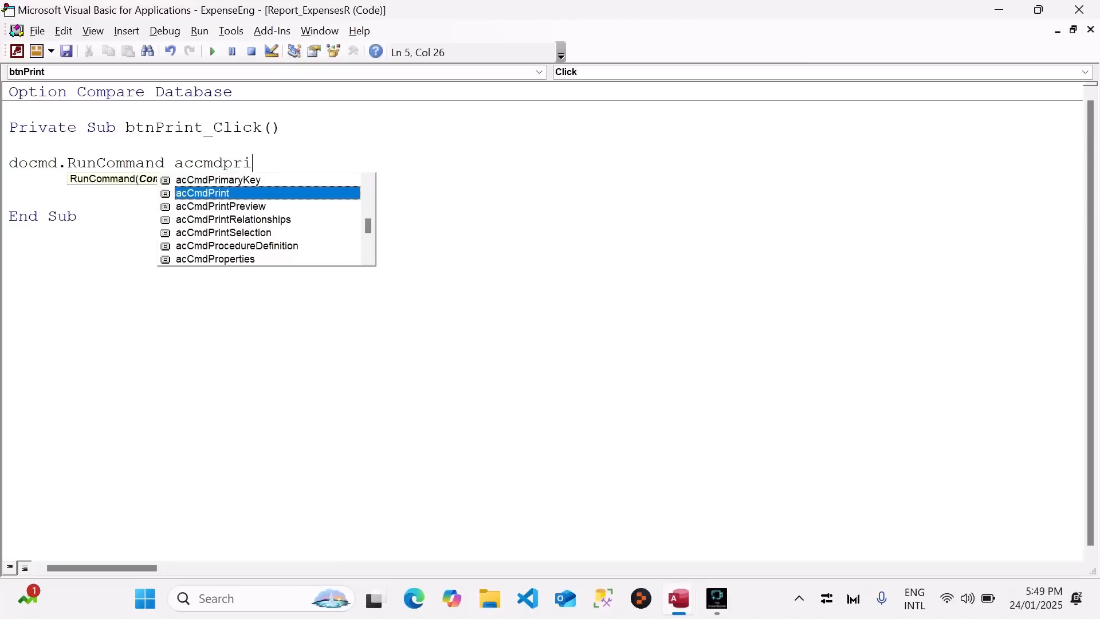
{"action": "key", "text": "Tab"}
{"action": "key", "text": "Down"}
{"action": "key", "text": "Down"}
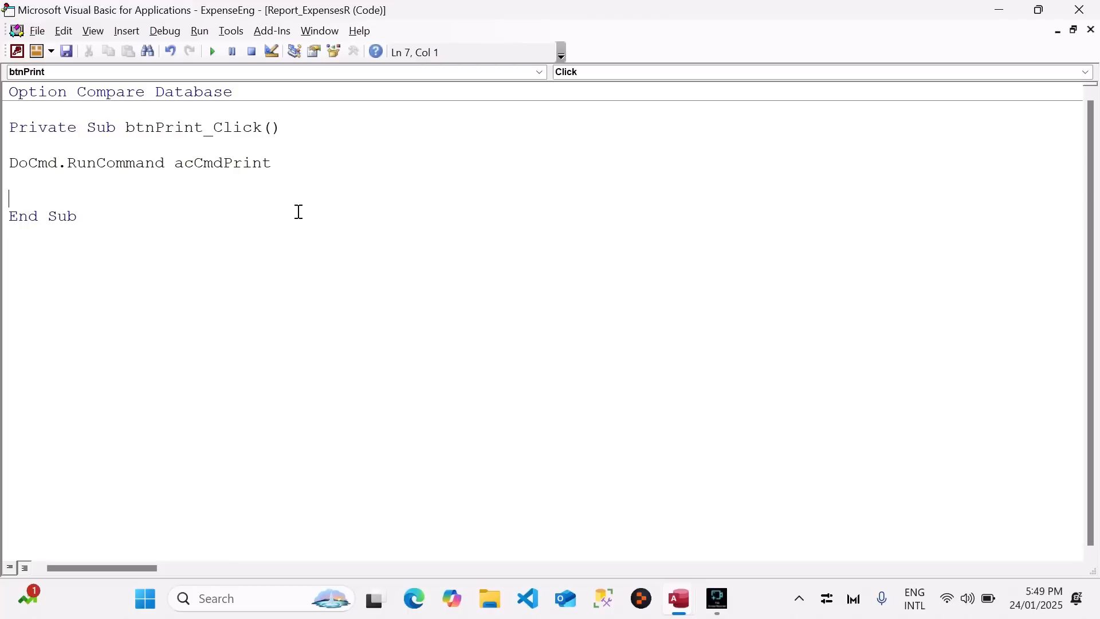
{"action": "key", "text": "BackSpace"}
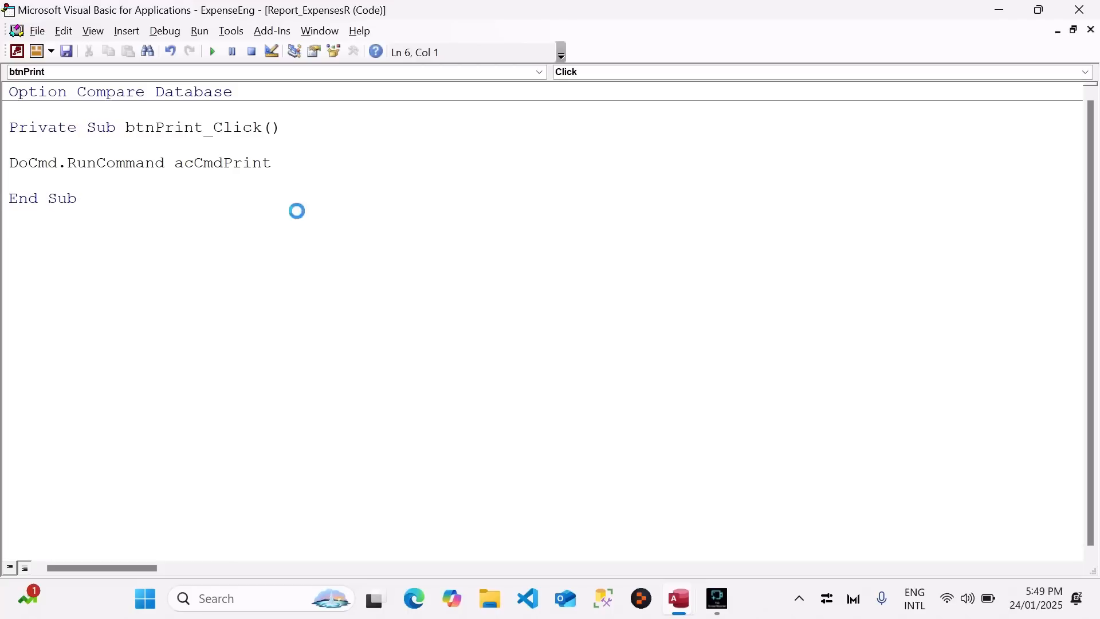
{"action": "left_click", "coordinate": [1079, 9]}
Show the ExpensesR report in Report View and reposition its window to view the full header.
{"action": "right_click", "coordinate": [71, 75]}
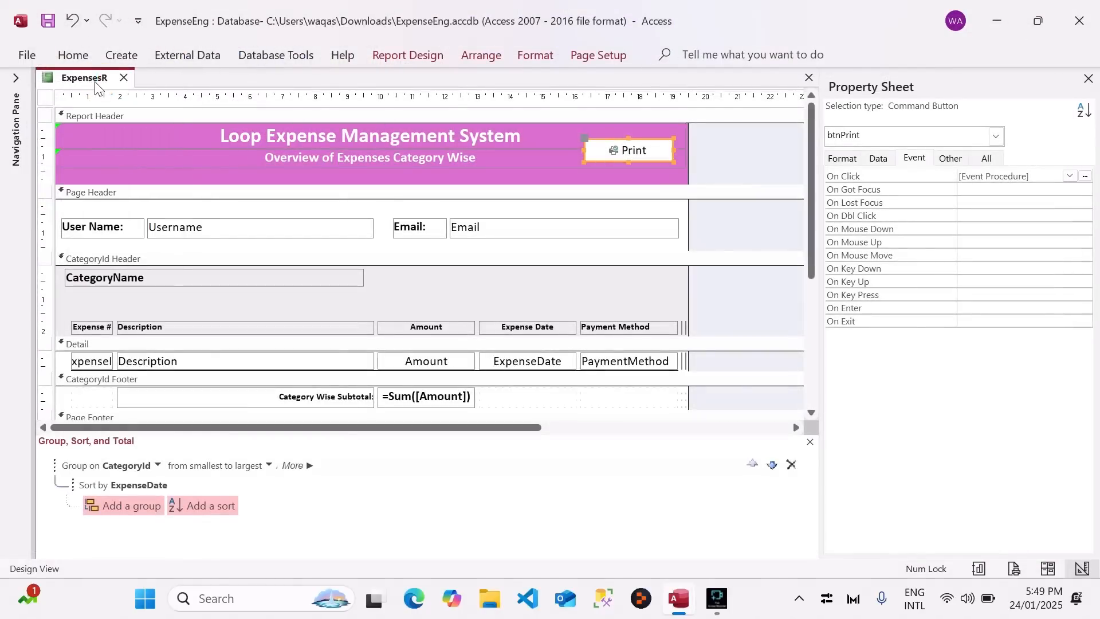
{"action": "right_click", "coordinate": [85, 81]}
{"action": "left_click", "coordinate": [157, 172]}
{"action": "left_click_drag", "start_coordinate": [436, 105], "coordinate": [593, 92]}
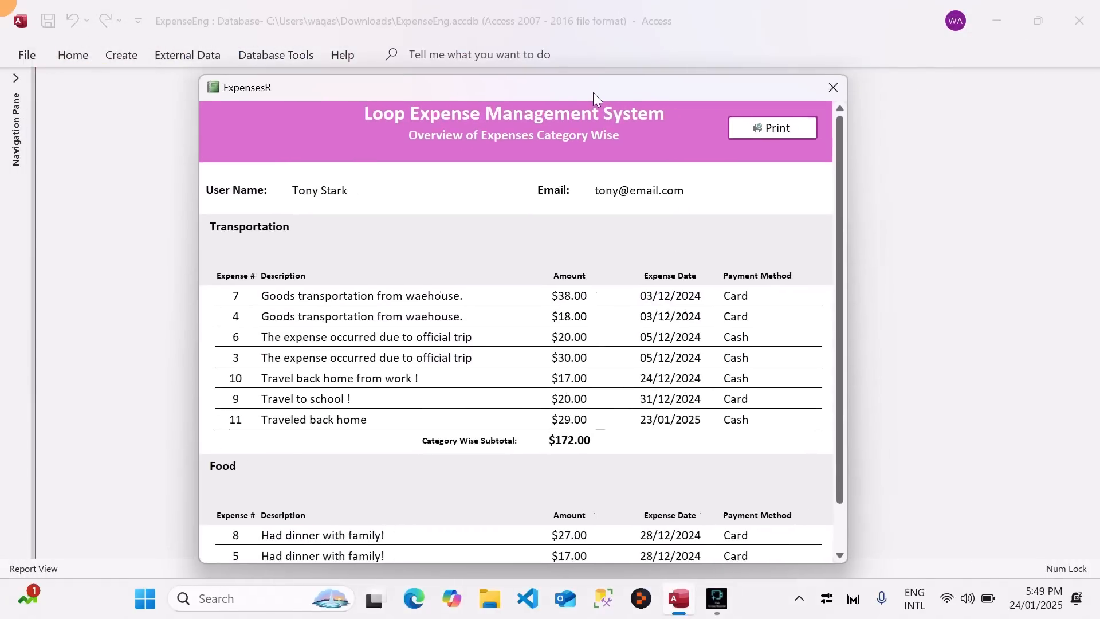
Print the entire report with its Print button, using the Microsoft Print to PDF printer.
{"action": "left_click", "coordinate": [767, 135]}
{"action": "left_click_drag", "start_coordinate": [541, 130], "coordinate": [489, 185]}
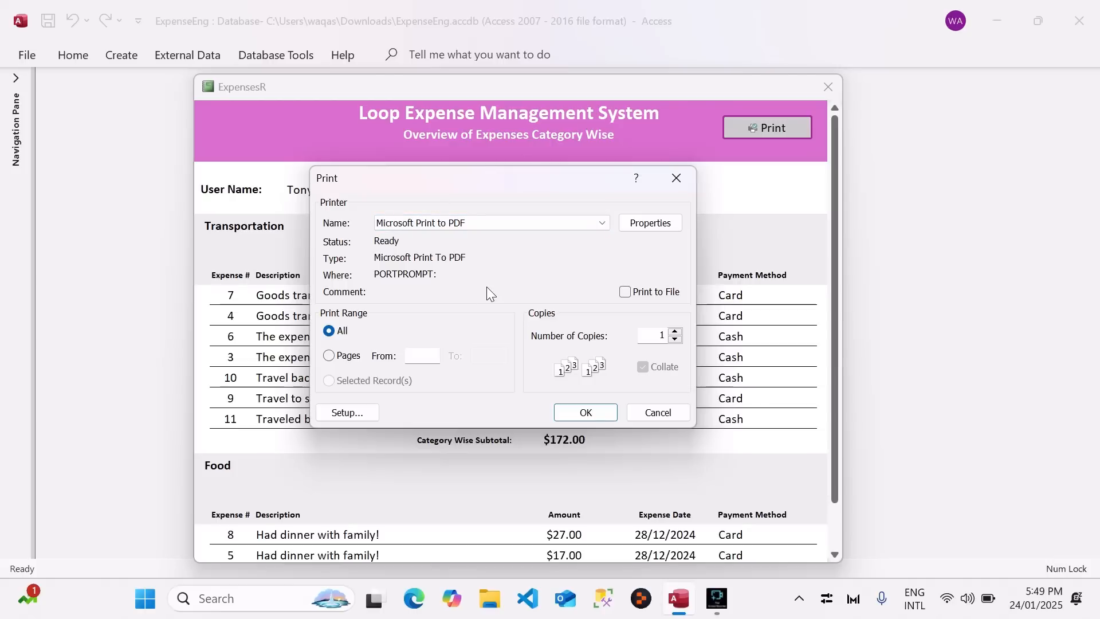
{"action": "left_click", "coordinate": [584, 413]}
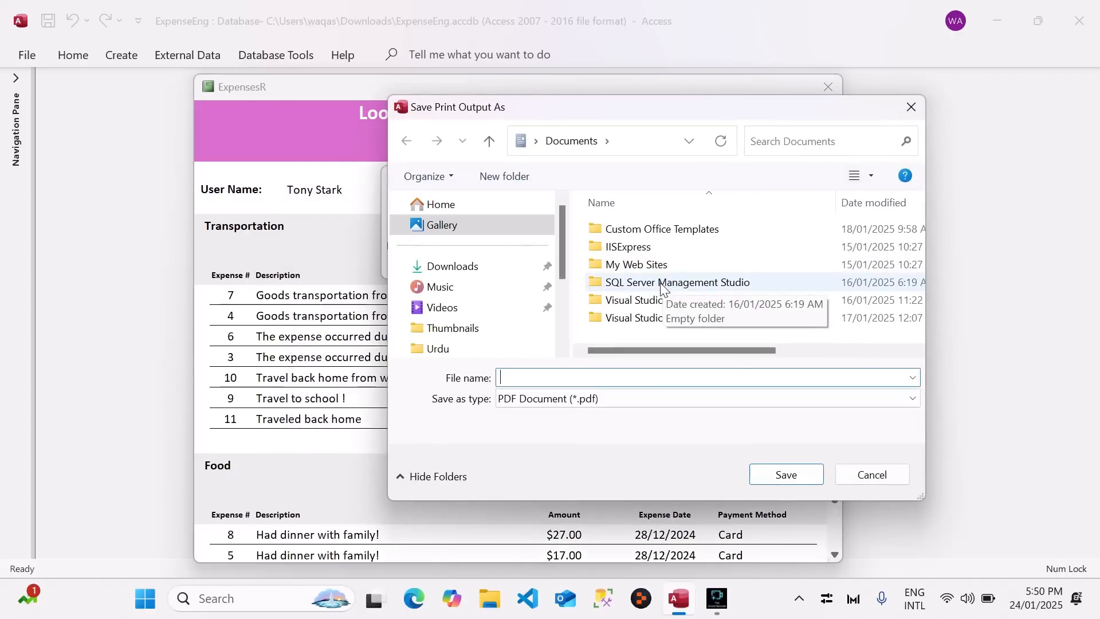
Save the print output as a PDF document named Expense Report in the Pictures folder.
{"action": "left_click_drag", "start_coordinate": [645, 114], "coordinate": [548, 131]}
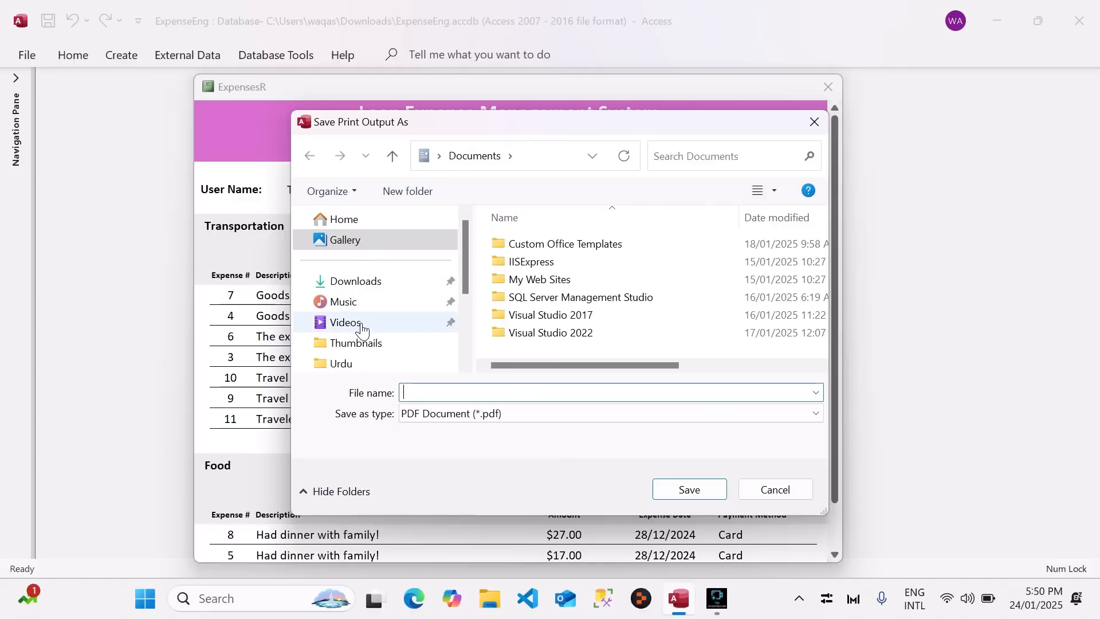
{"action": "scroll", "coordinate": [361, 329], "scroll_direction": "down", "scroll_amount": 2}
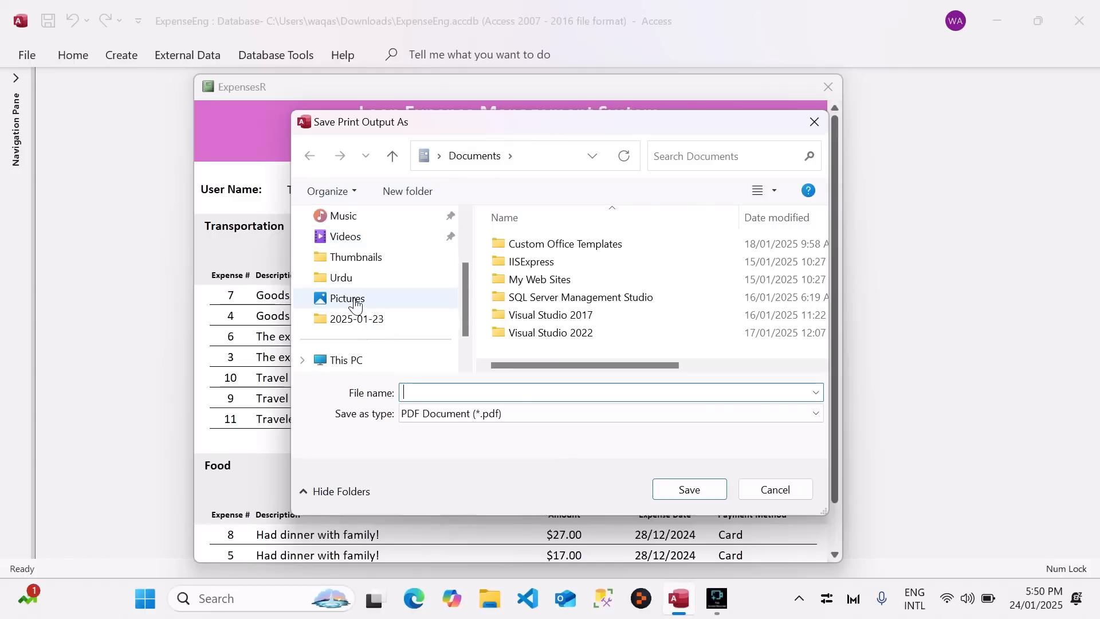
{"action": "left_click", "coordinate": [356, 306]}
{"action": "left_click", "coordinate": [553, 387]}
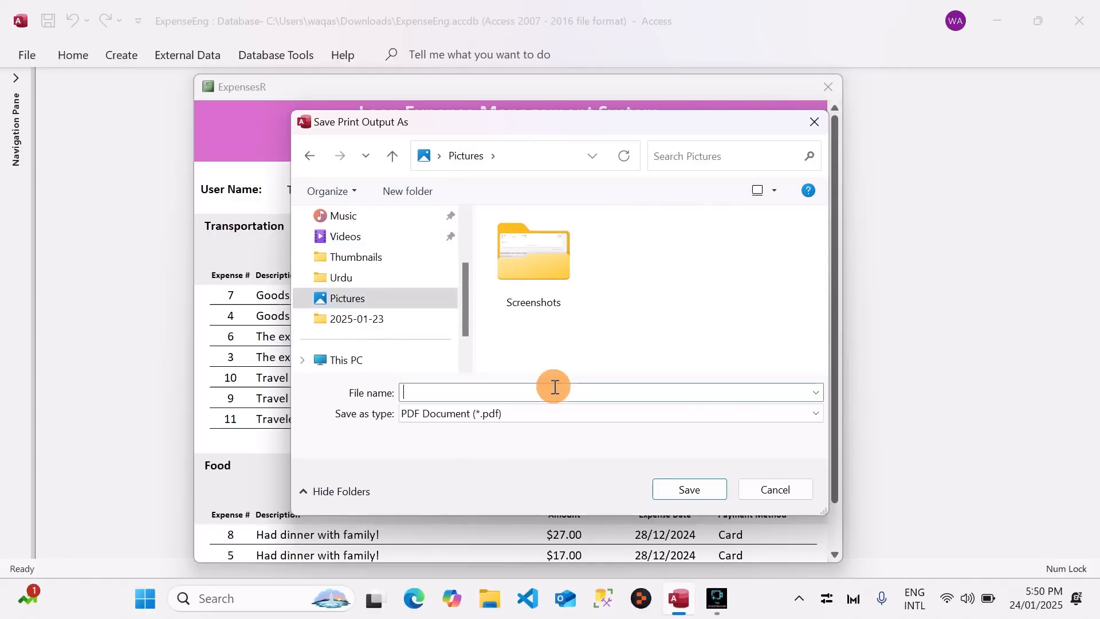
{"action": "type", "text": "Expense"}
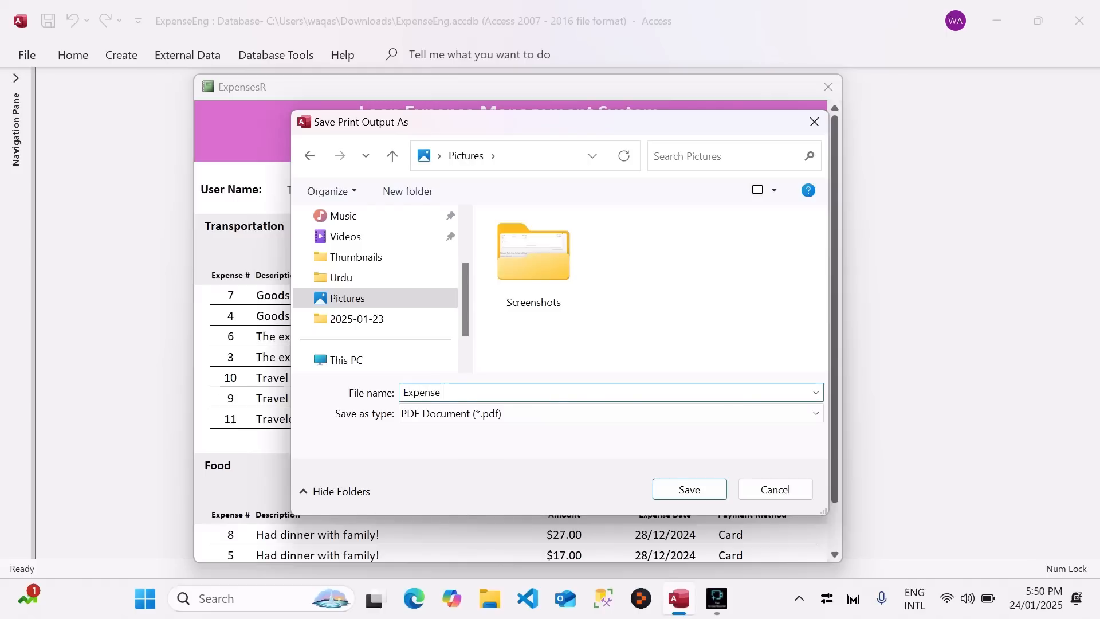
{"action": "type", "text": " Report"}
{"action": "key", "text": "Return"}
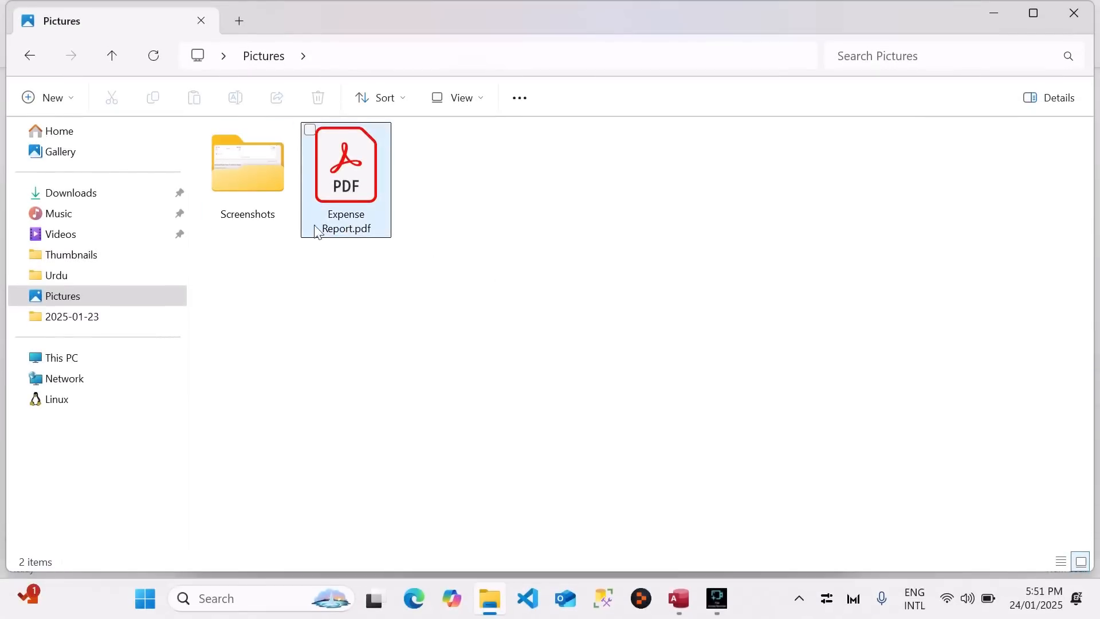
Open Expense Report.pdf from the Pictures folder, maximize it and check its header, category tables and totals.
{"action": "mouse_move", "coordinate": [348, 237]}
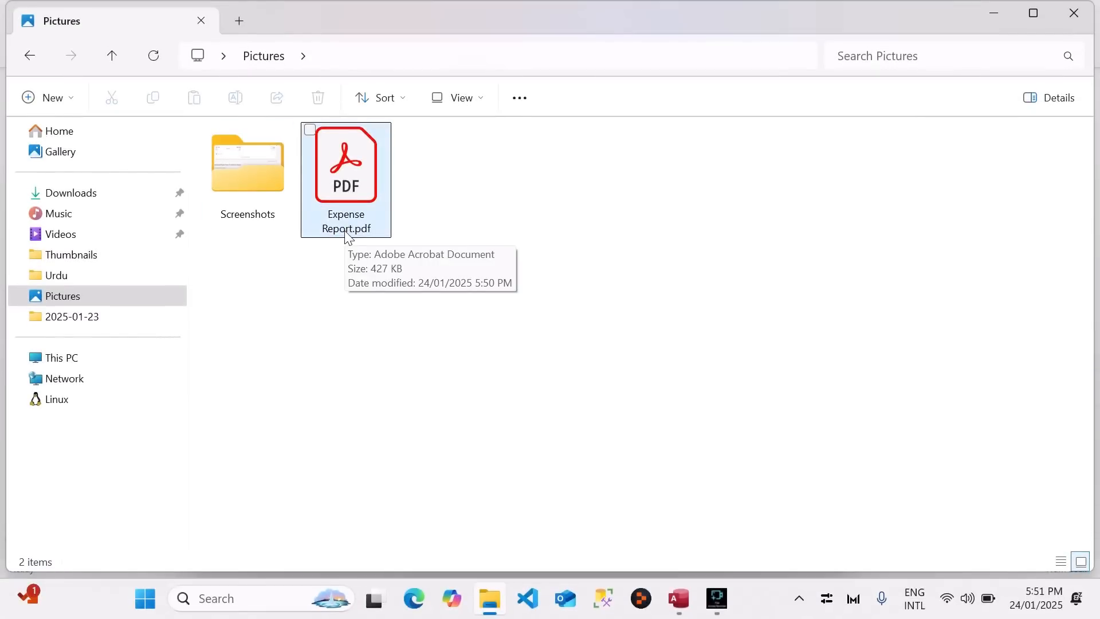
{"action": "double_click", "coordinate": [342, 191]}
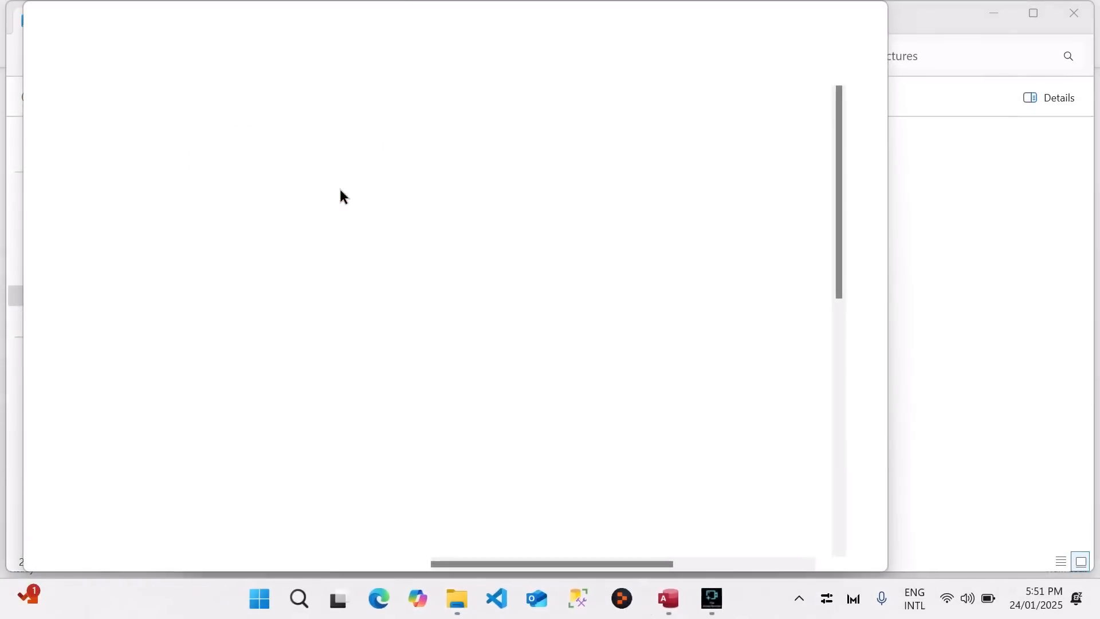
{"action": "left_click", "coordinate": [247, 90]}
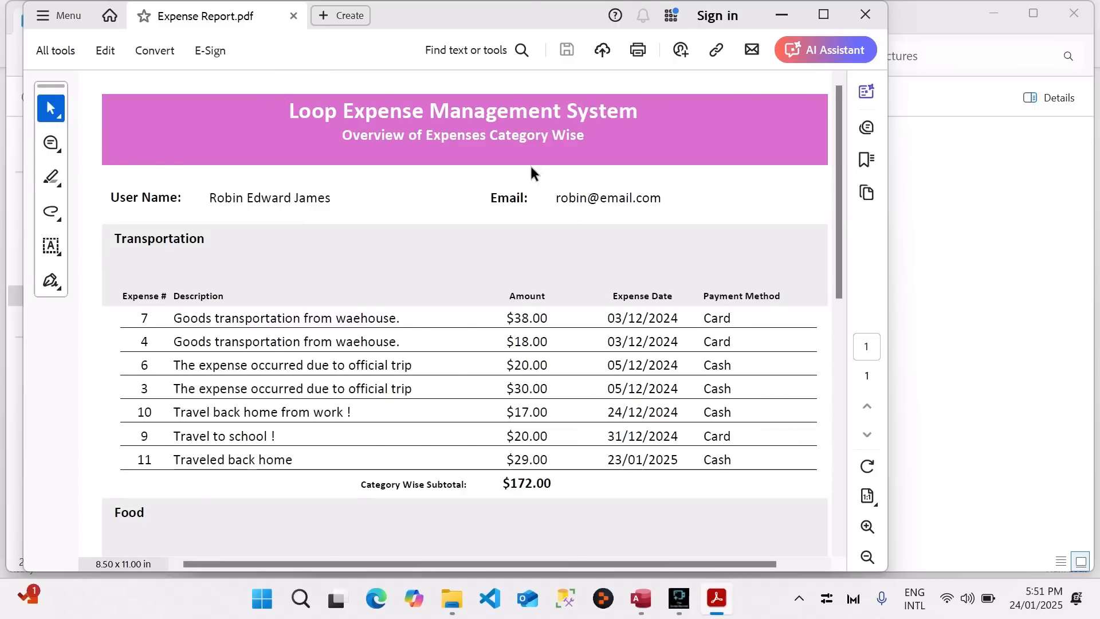
{"action": "left_click", "coordinate": [825, 16]}
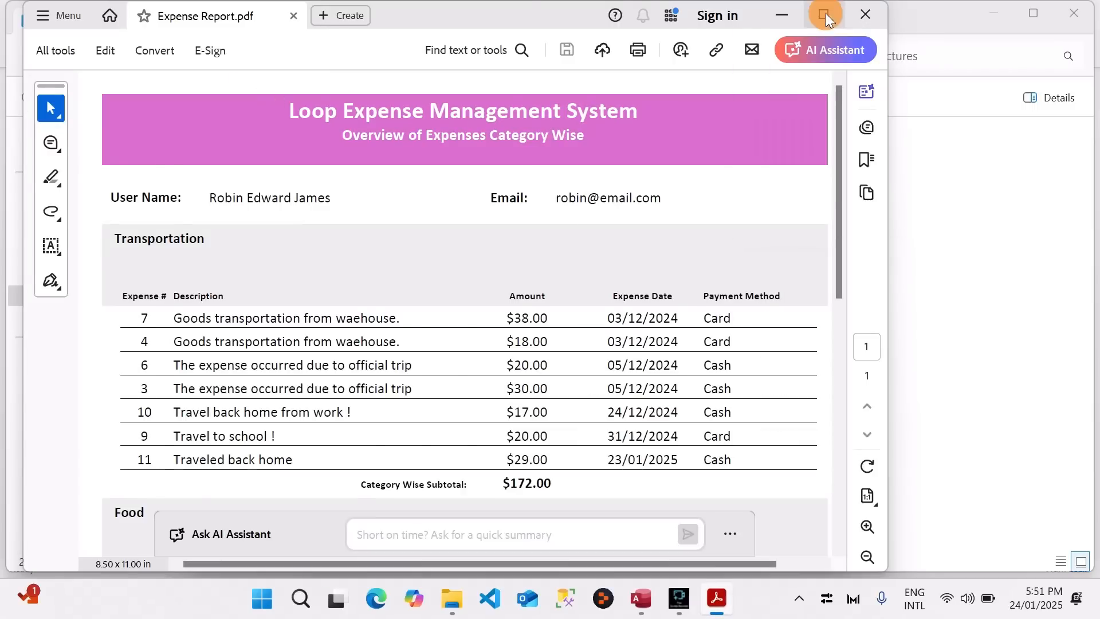
{"action": "scroll", "coordinate": [453, 333], "scroll_direction": "down", "scroll_amount": 5}
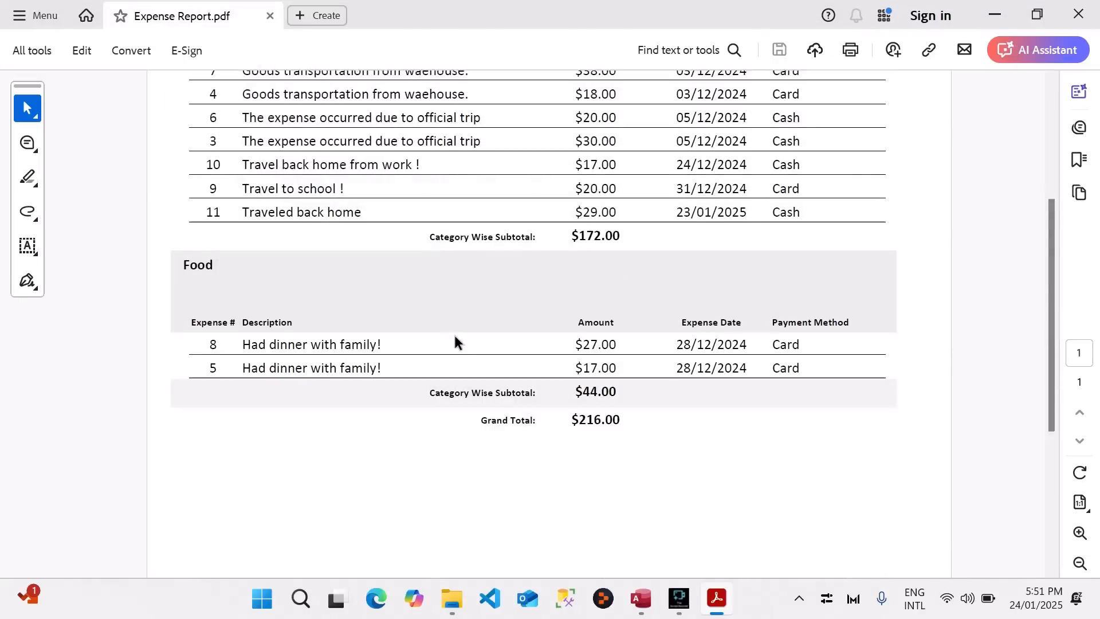
{"action": "scroll", "coordinate": [454, 337], "scroll_direction": "down", "scroll_amount": 3}
{"action": "scroll", "coordinate": [455, 338], "scroll_direction": "up", "scroll_amount": 8}
{"action": "scroll", "coordinate": [459, 341], "scroll_direction": "down", "scroll_amount": 5}
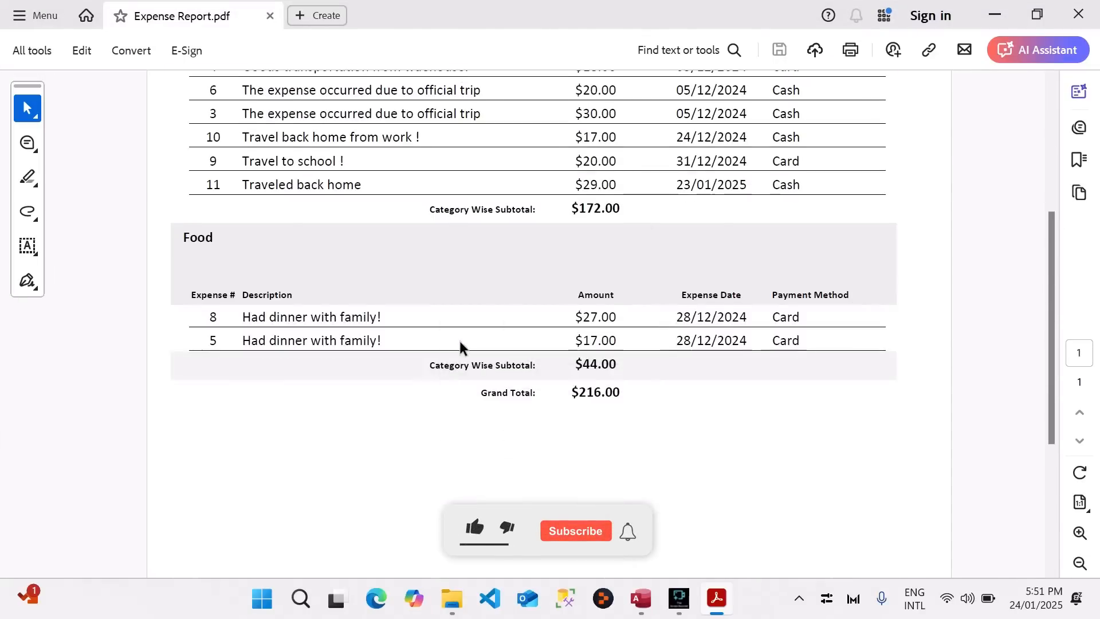
{"action": "scroll", "coordinate": [460, 342], "scroll_direction": "down", "scroll_amount": 4}
{"action": "scroll", "coordinate": [466, 346], "scroll_direction": "up", "scroll_amount": 8}
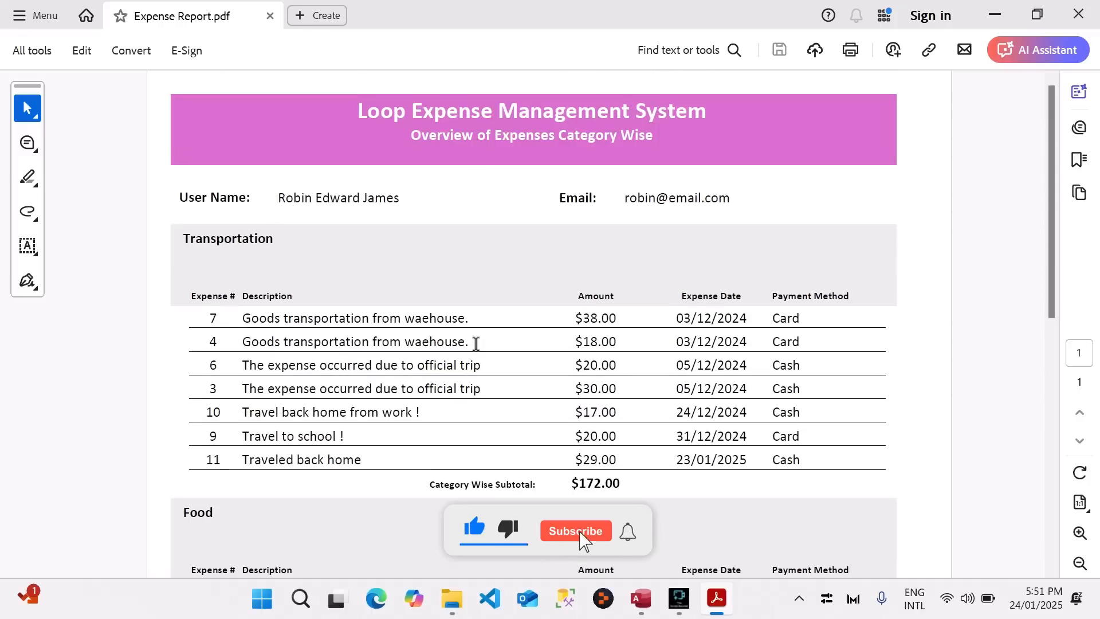
Switch back to the ExpensesR report window in Access.
{"action": "left_click", "coordinate": [643, 595]}
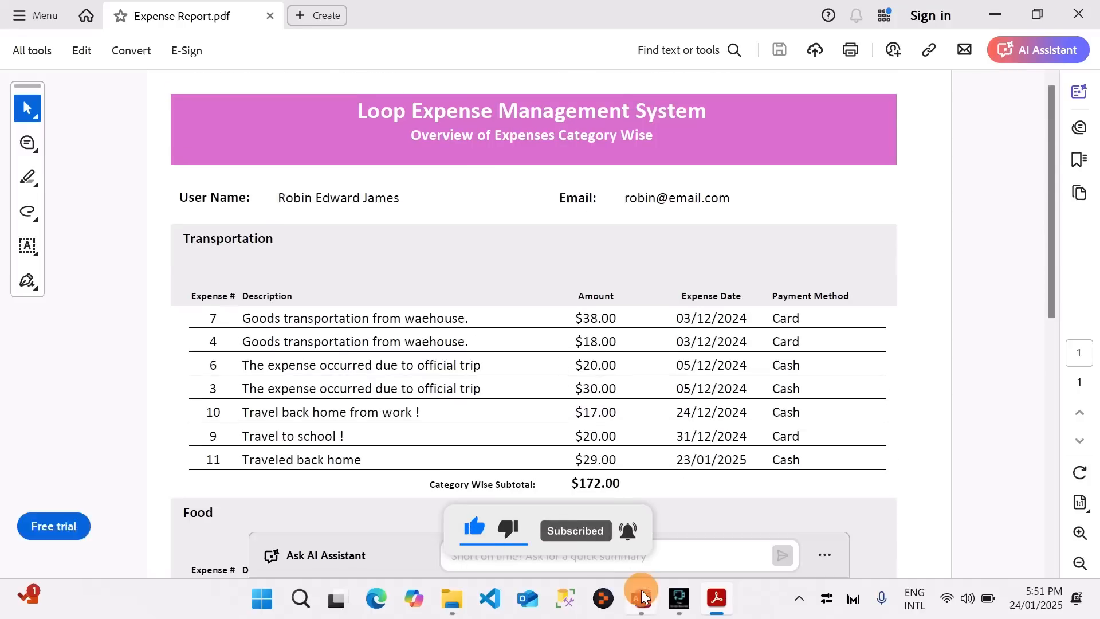
{"action": "left_click", "coordinate": [518, 95]}
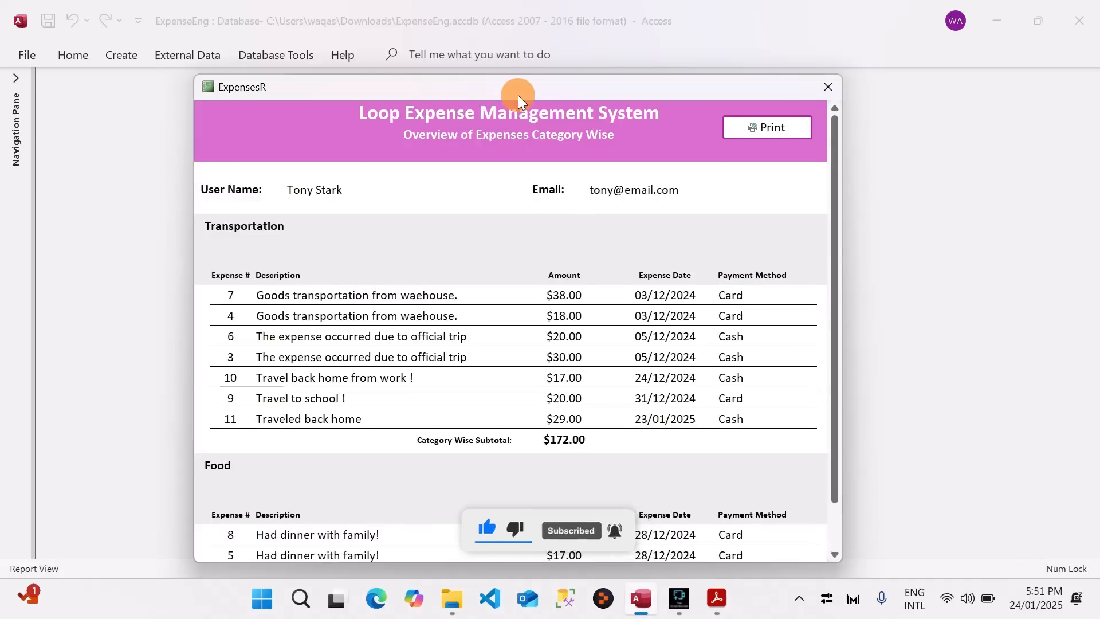
{"action": "left_click_drag", "start_coordinate": [518, 95], "coordinate": [514, 96]}
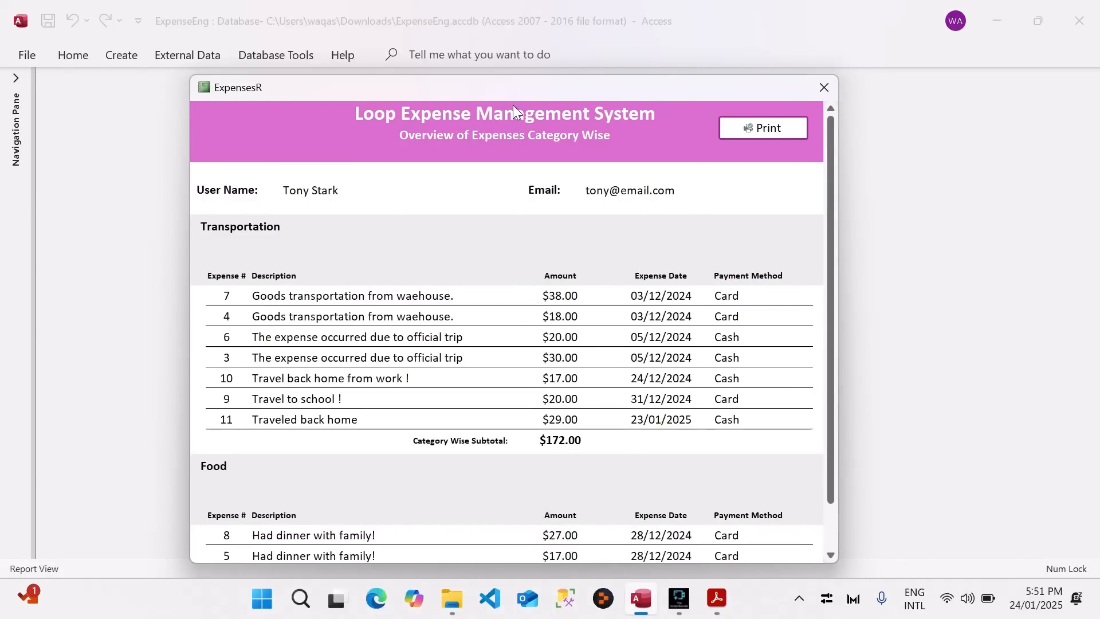
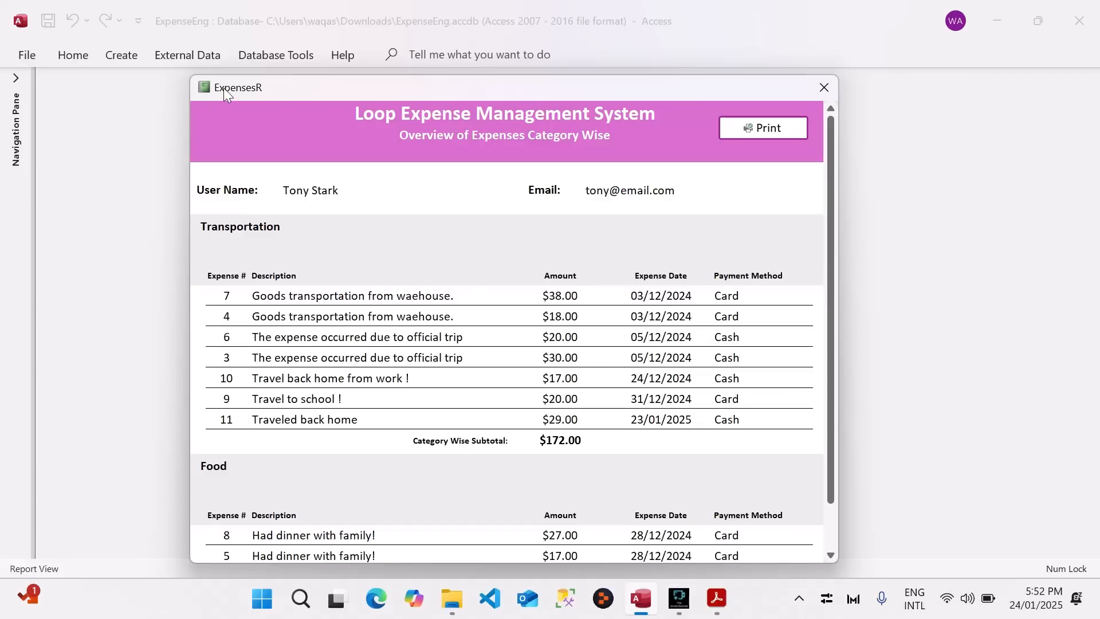
Switch the report to Design View and set its caption to "Expense Report Category Wise".
{"action": "left_click_drag", "start_coordinate": [390, 95], "coordinate": [388, 84]}
{"action": "right_click", "coordinate": [388, 85]}
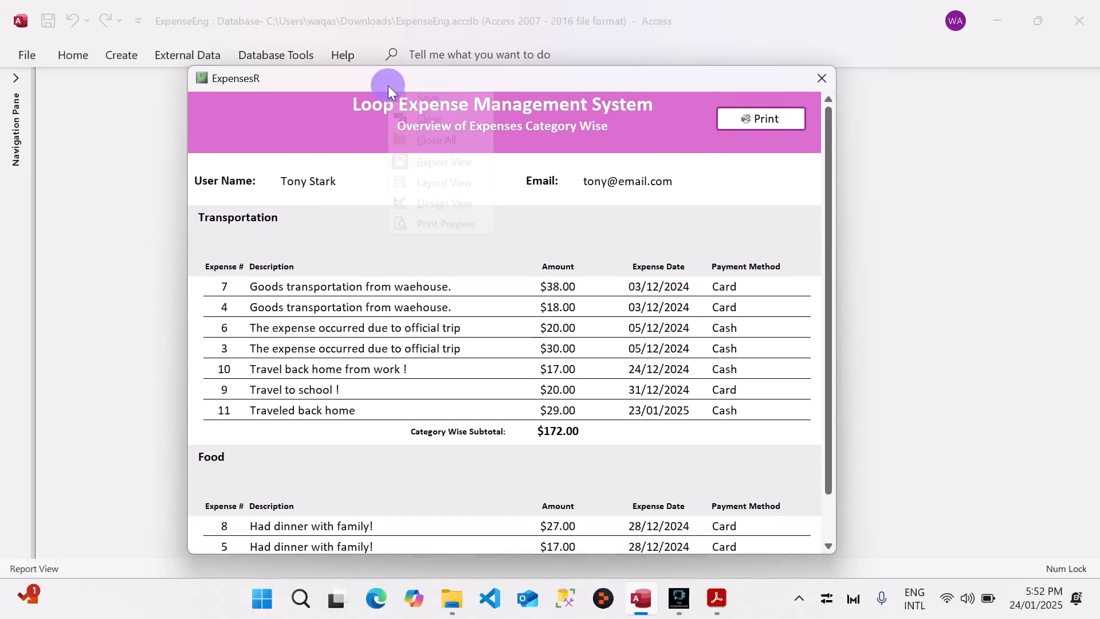
{"action": "left_click", "coordinate": [445, 205]}
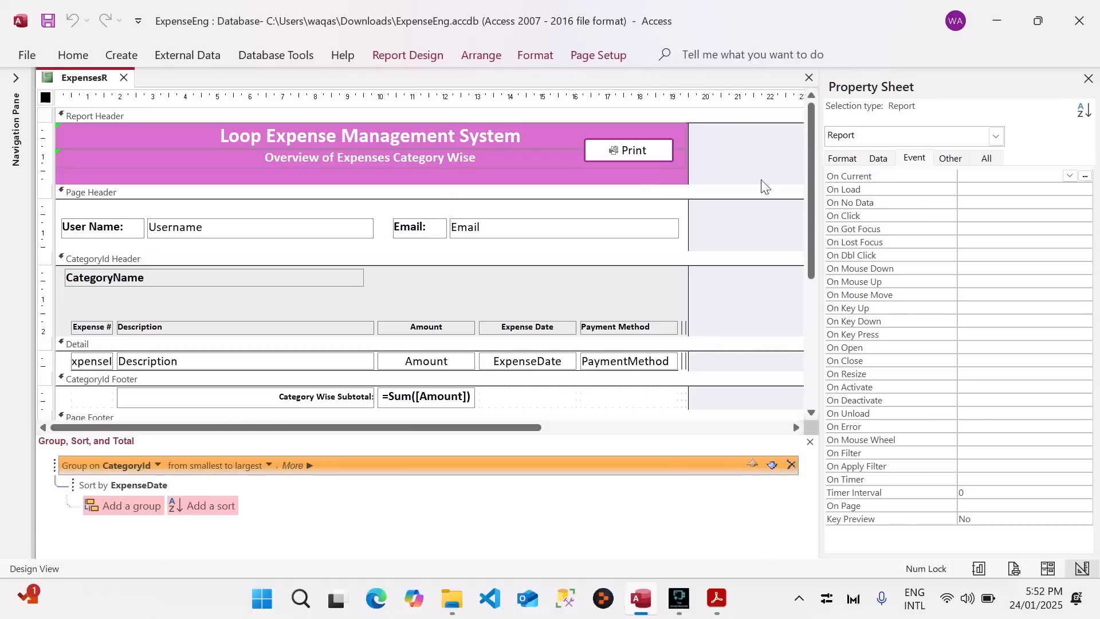
{"action": "left_click", "coordinate": [843, 158]}
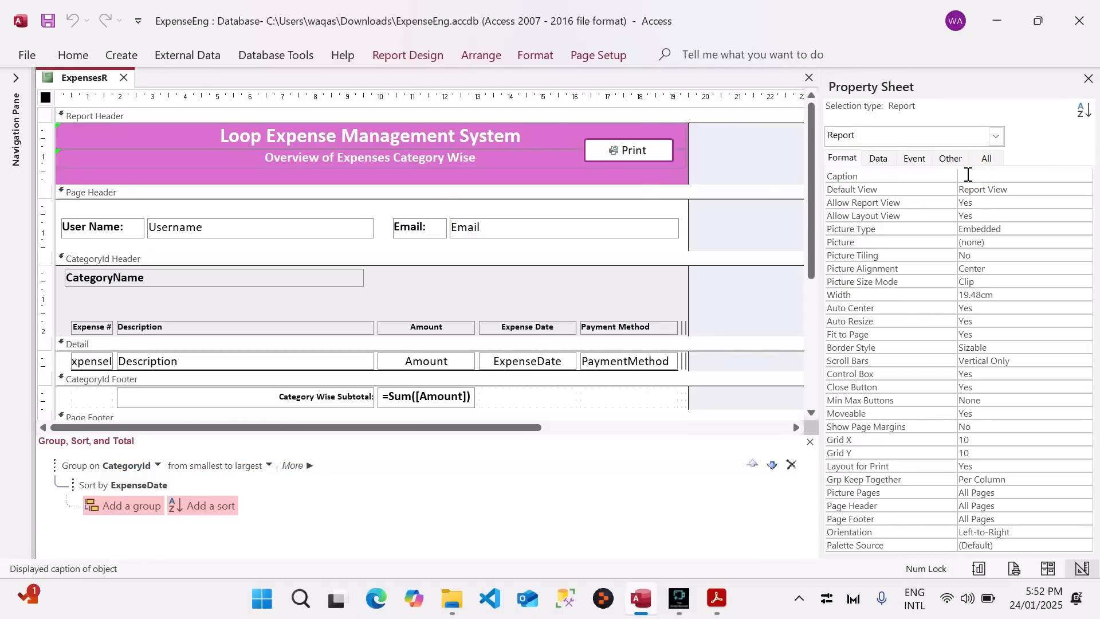
{"action": "type", "text": "Expense Report Catego"}
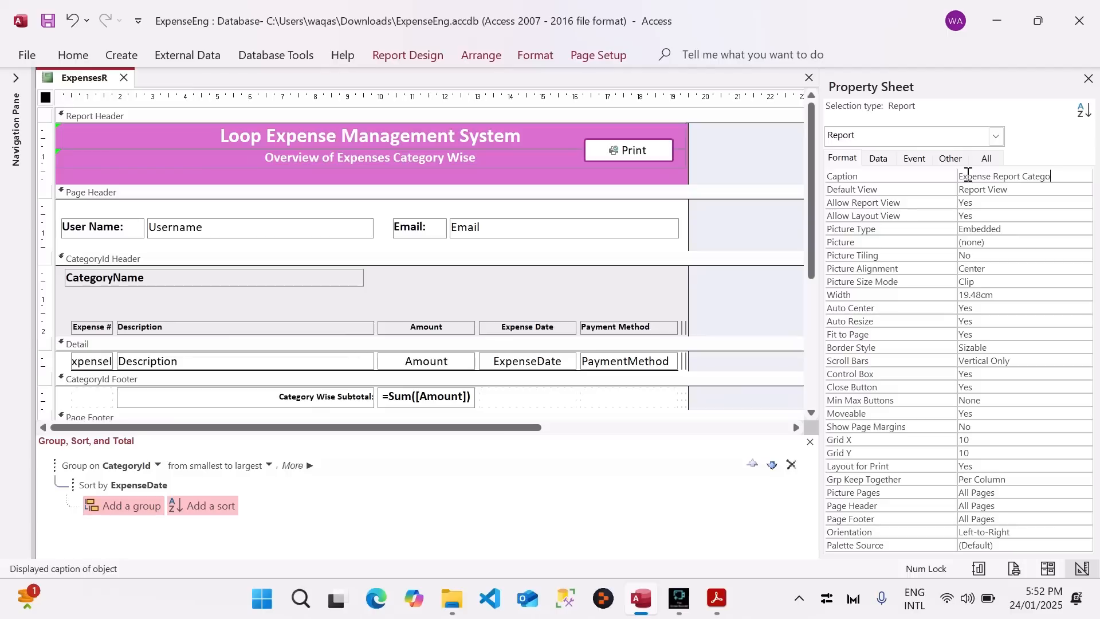
{"action": "type", "text": "e"}
{"action": "key", "text": "Tab"}
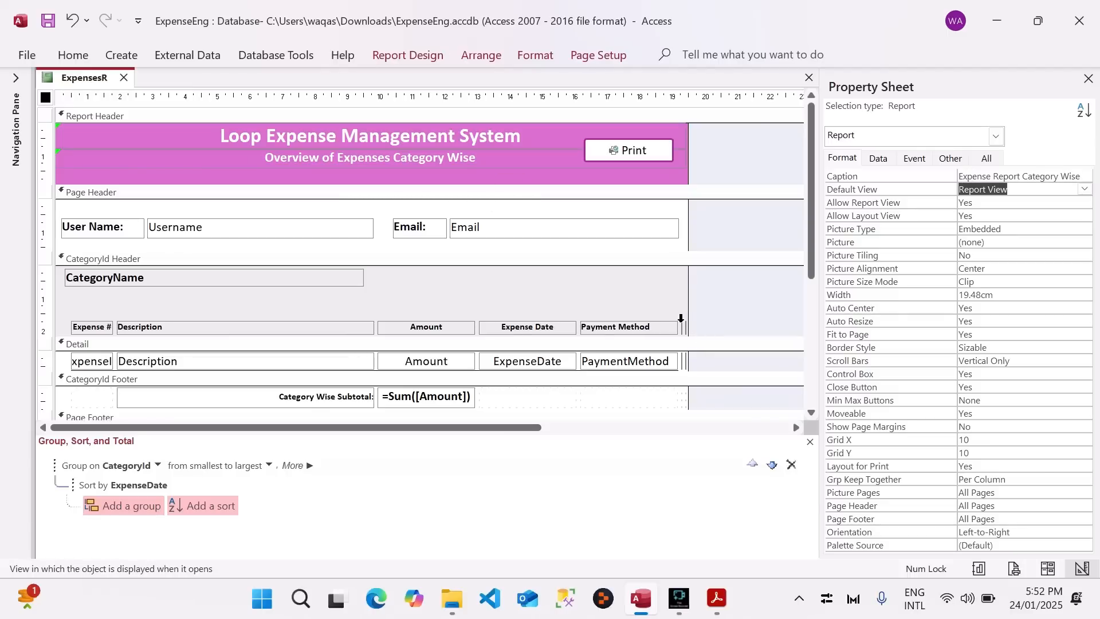
Inspect the tables and fields of the report's ExpensesQ record source in the query builder, and close the builder.
{"action": "left_click", "coordinate": [47, 101]}
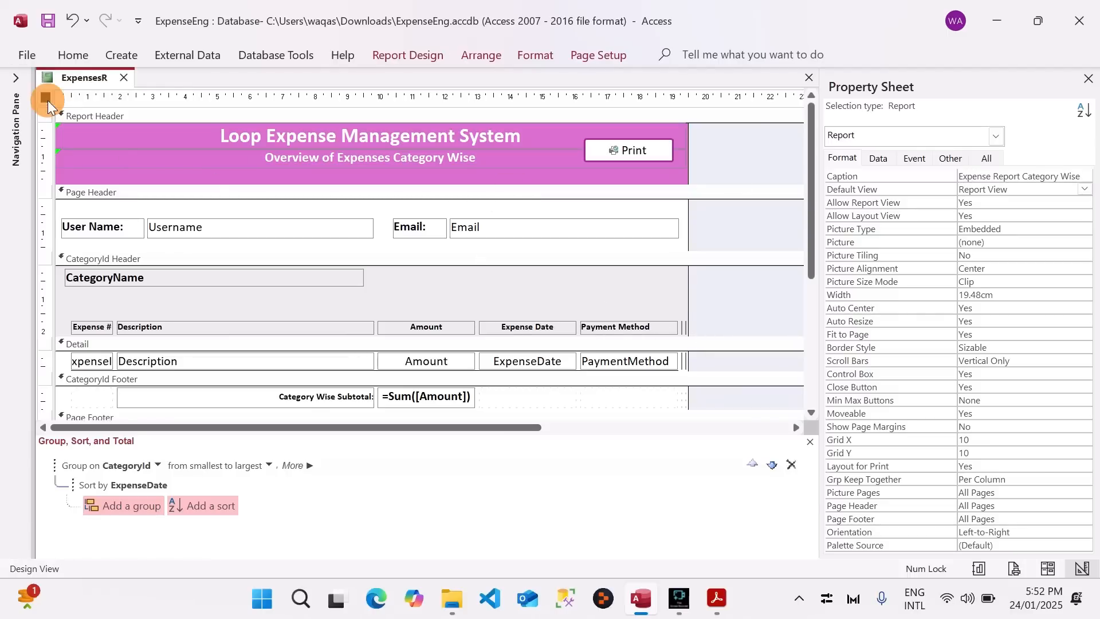
{"action": "left_click", "coordinate": [878, 158]}
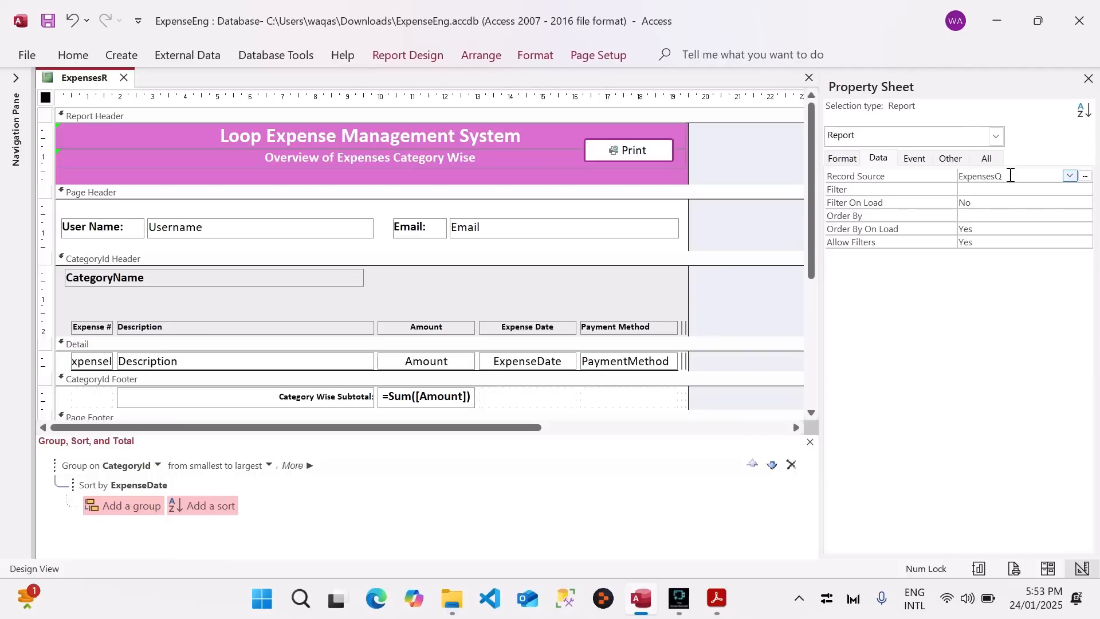
{"action": "left_click", "coordinate": [1085, 177]}
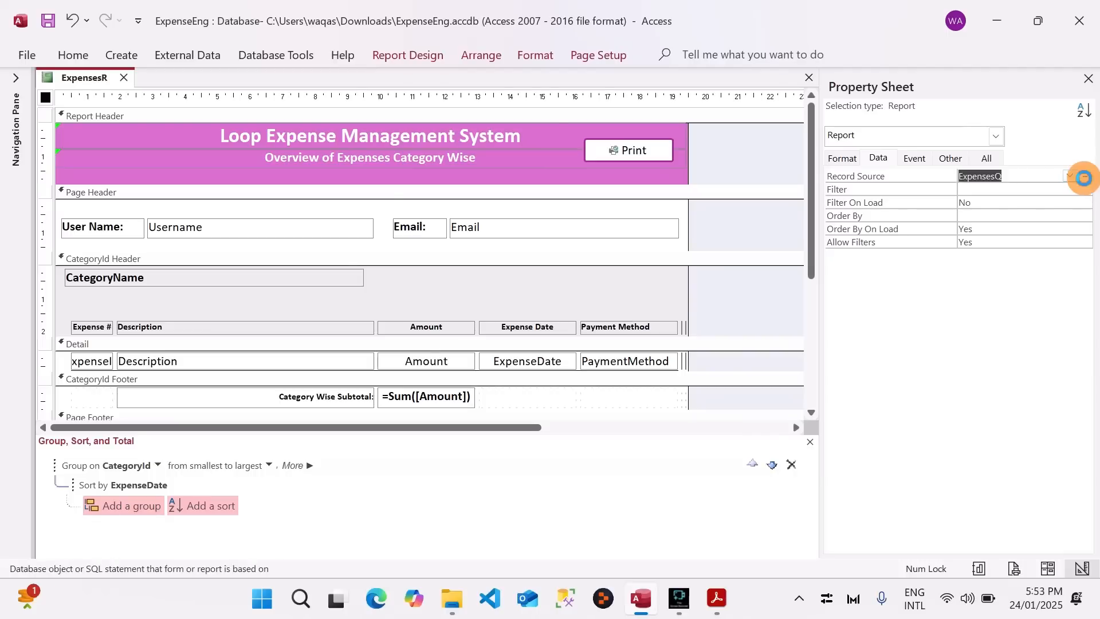
{"action": "left_click_drag", "start_coordinate": [445, 429], "coordinate": [437, 477]}
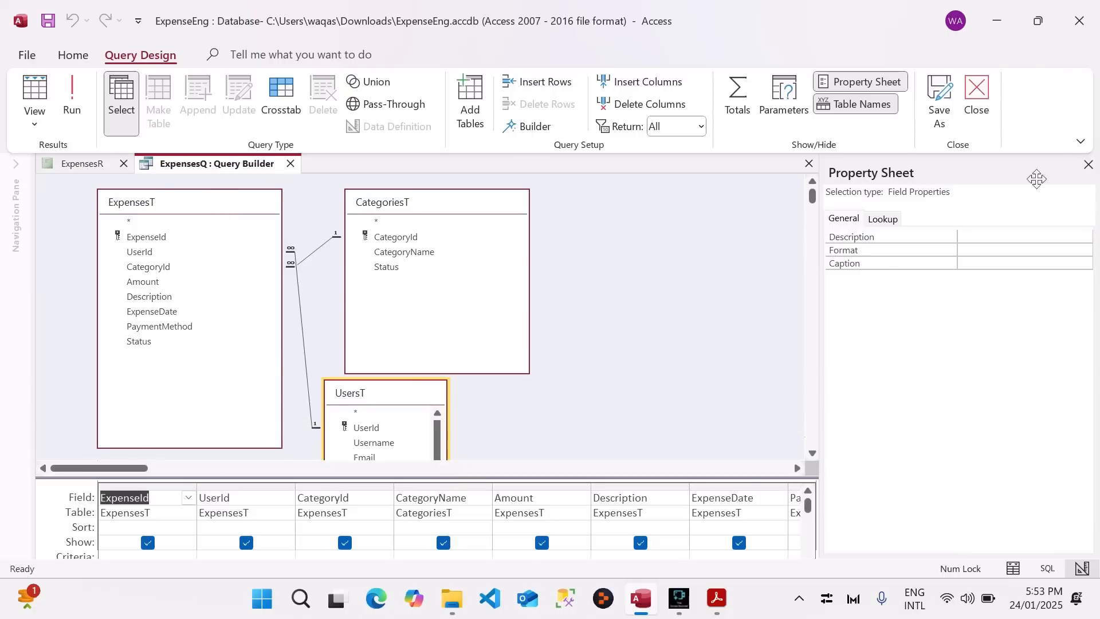
{"action": "left_click", "coordinate": [1089, 165]}
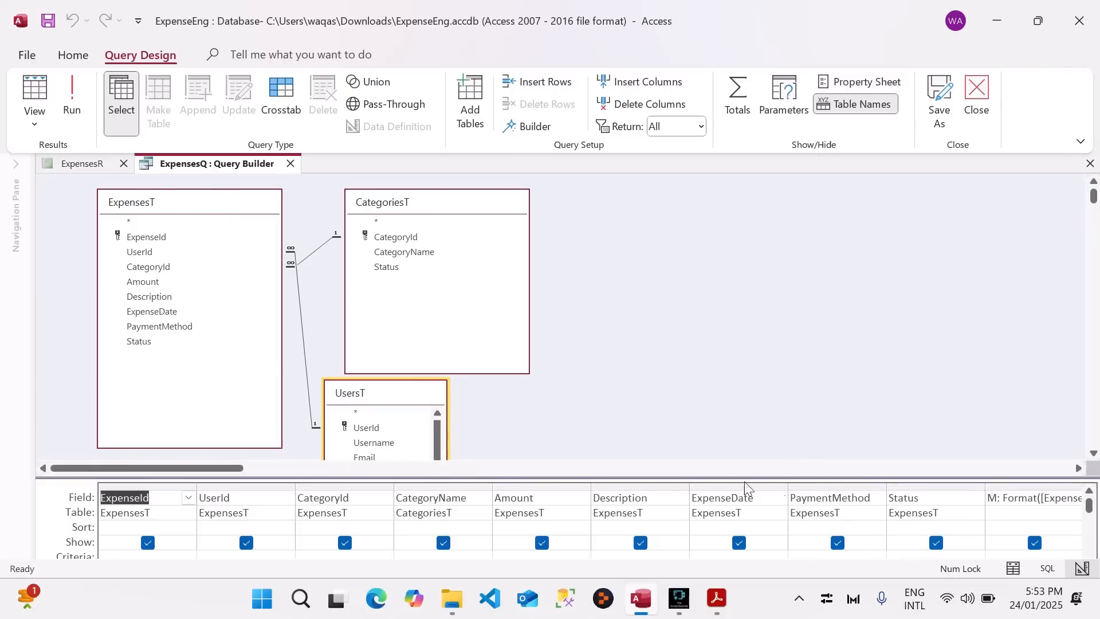
{"action": "left_click", "coordinate": [291, 163]}
{"action": "left_click", "coordinate": [556, 361]}
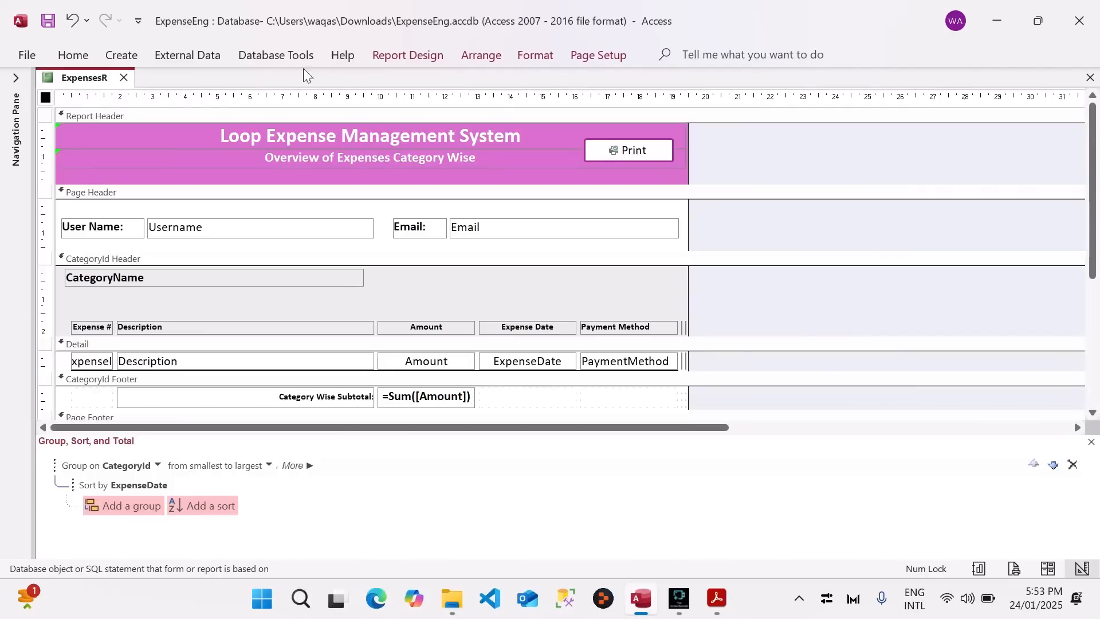
Reopen the report's Property Sheet and clear its Record Source property.
{"action": "left_click", "coordinate": [921, 122]}
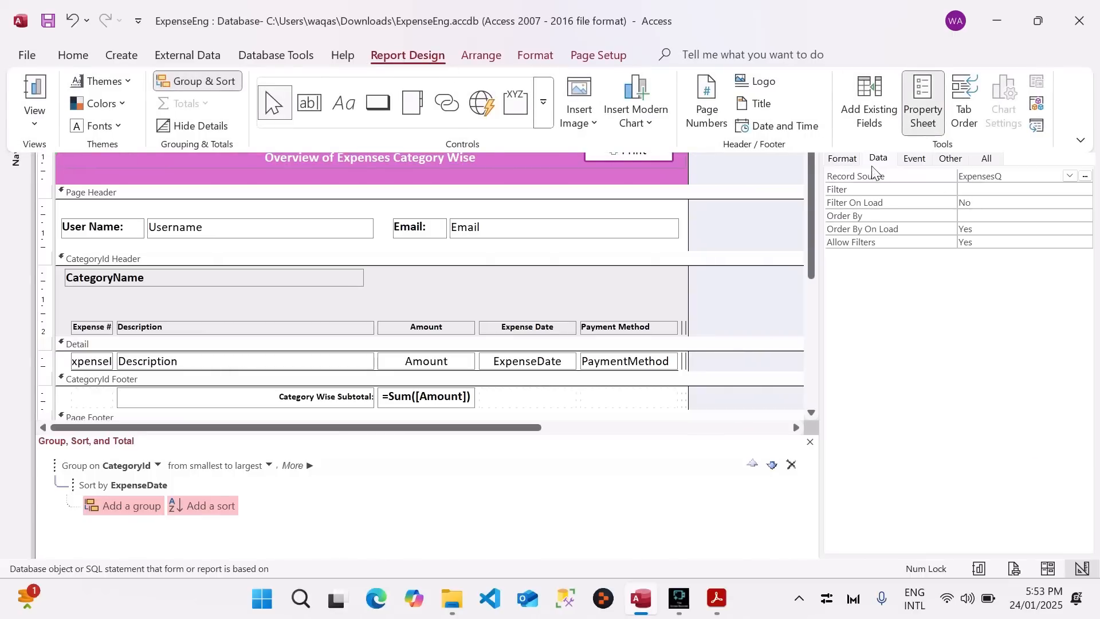
{"action": "left_click", "coordinate": [902, 177]}
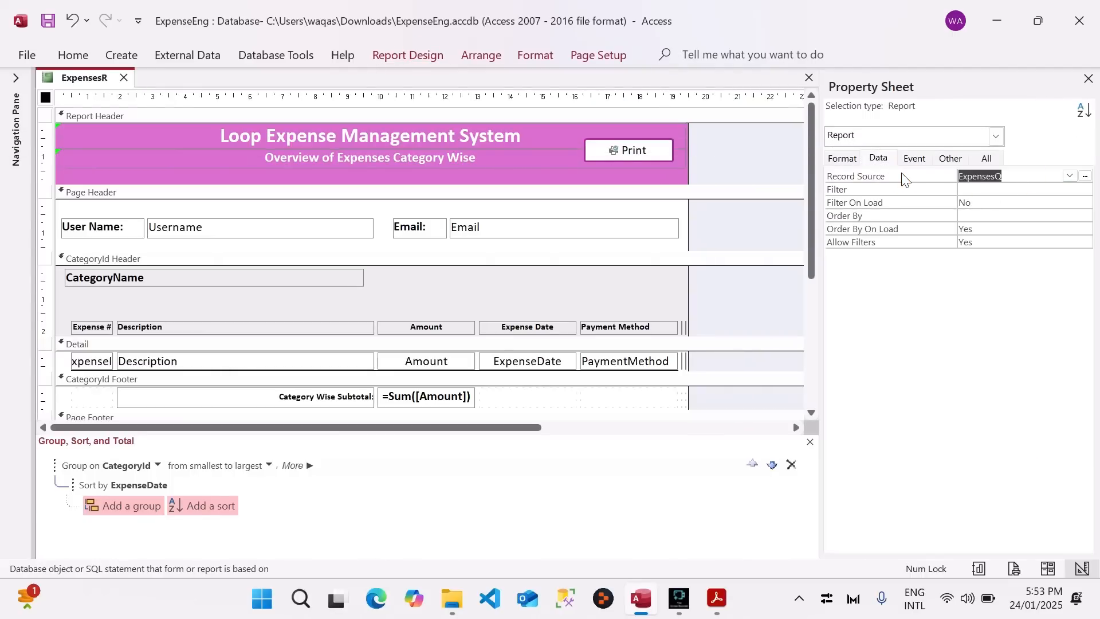
{"action": "key", "text": "Delete"}
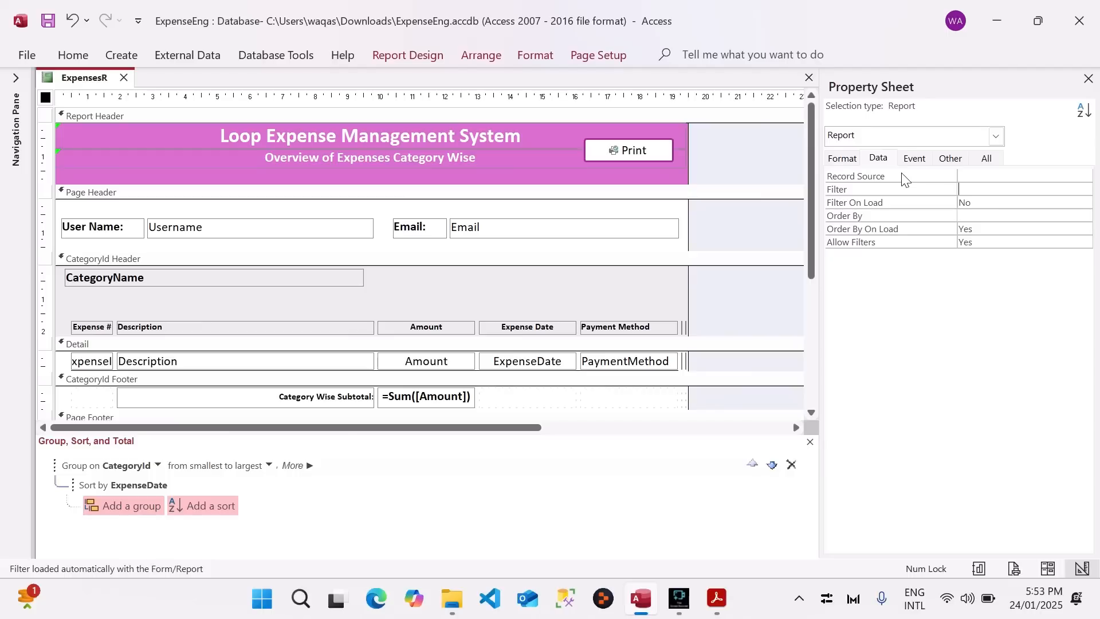
Start a new Record Source query in the query builder, add ExpensesQ to it and enlarge its field list.
{"action": "left_click", "coordinate": [964, 175]}
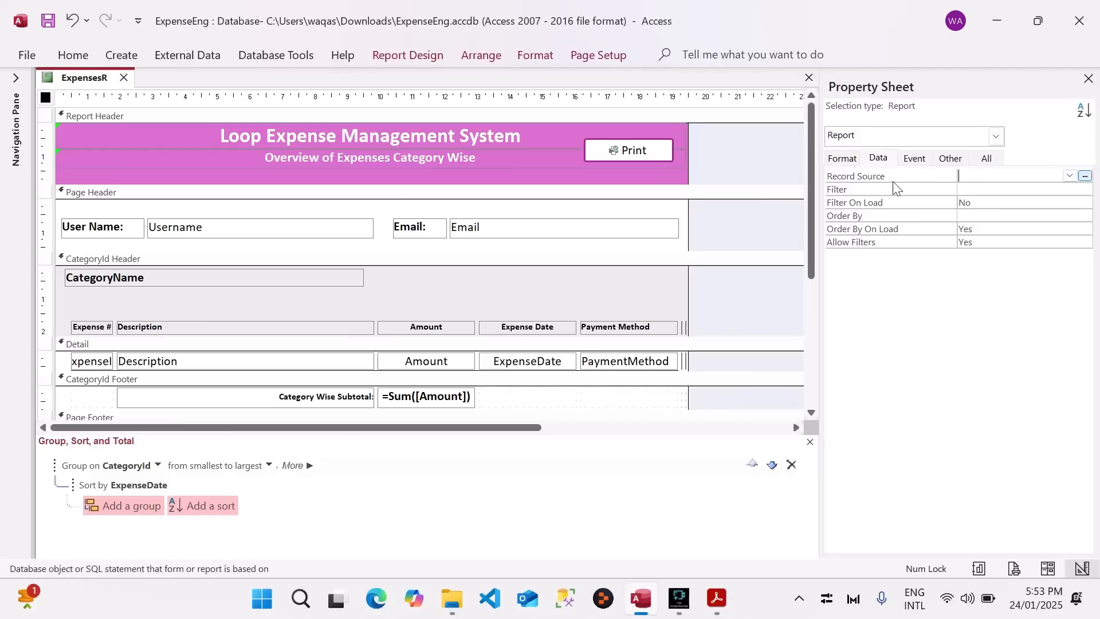
{"action": "left_click", "coordinate": [1085, 176]}
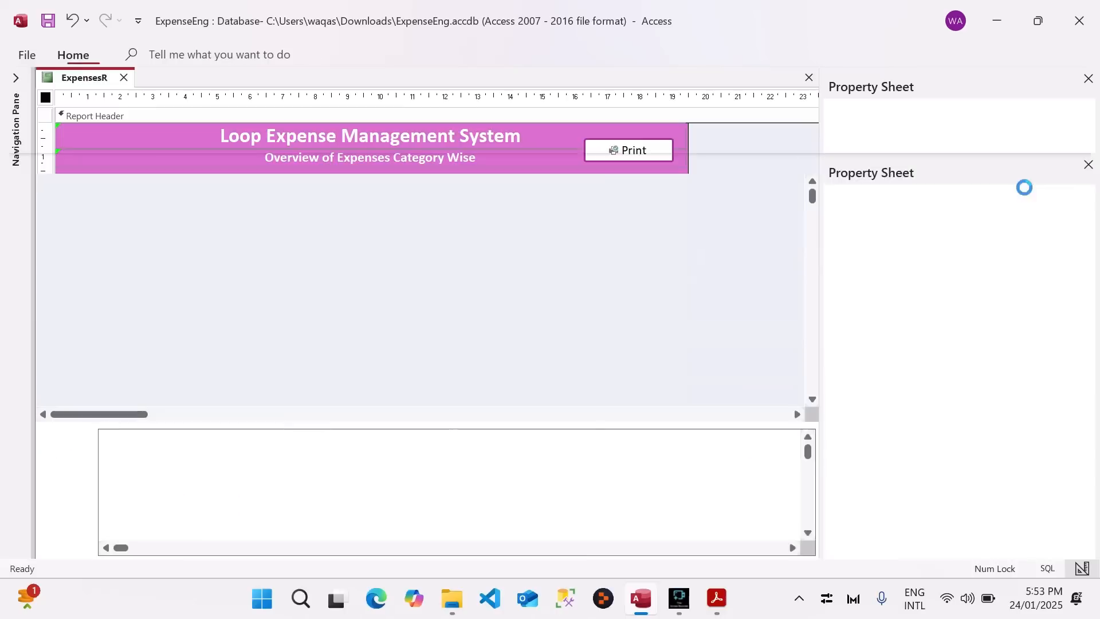
{"action": "left_click", "coordinate": [882, 165]}
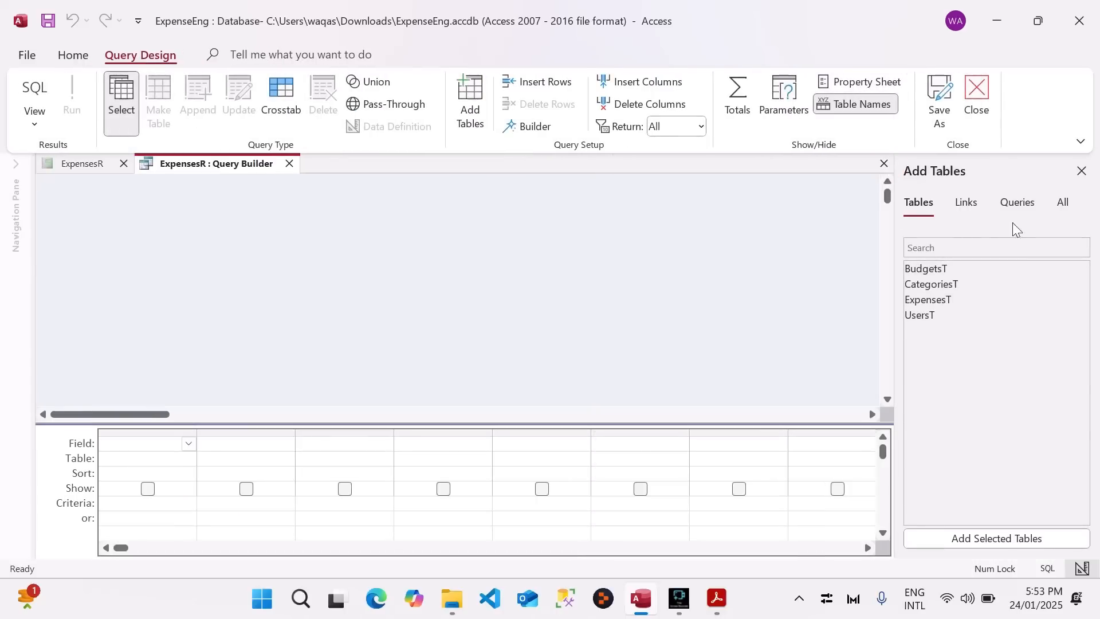
{"action": "left_click", "coordinate": [1010, 203]}
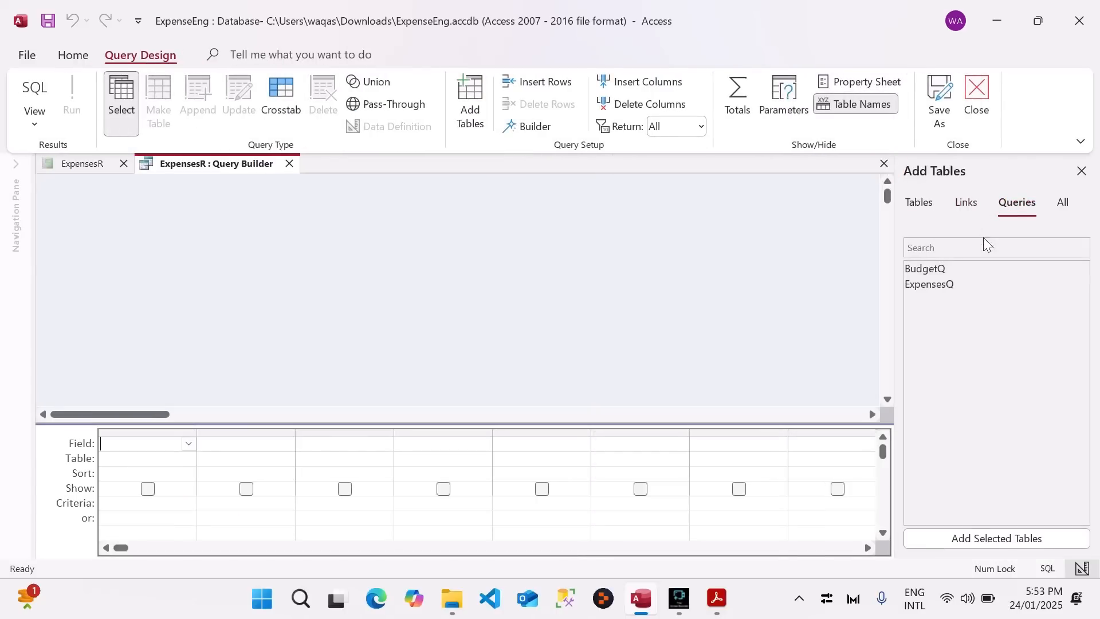
{"action": "double_click", "coordinate": [930, 283]}
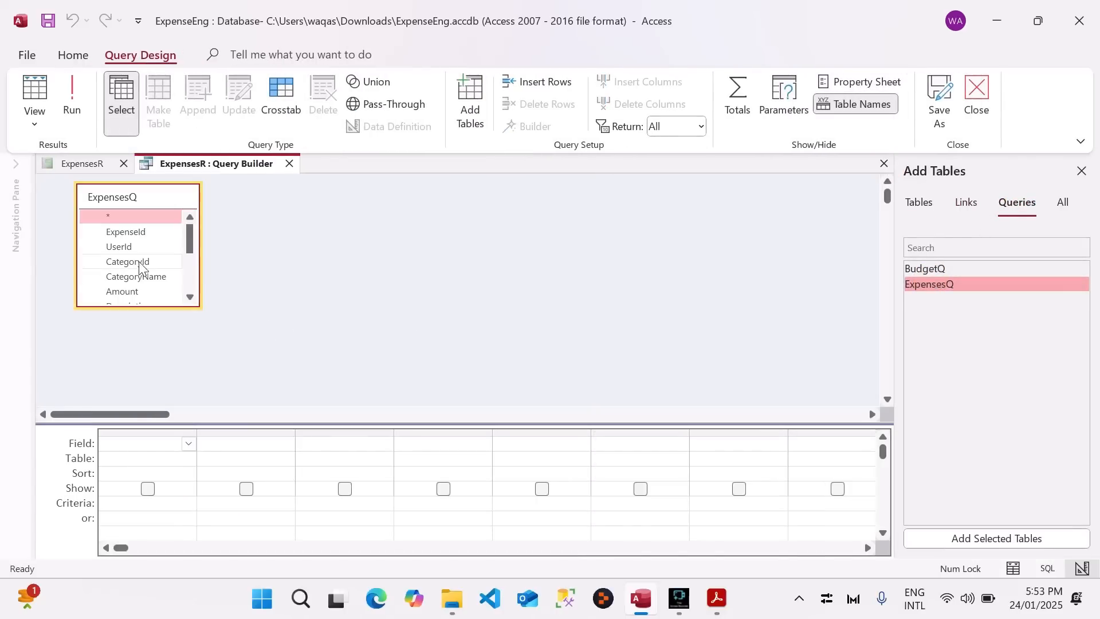
{"action": "left_click_drag", "start_coordinate": [155, 306], "coordinate": [152, 386]}
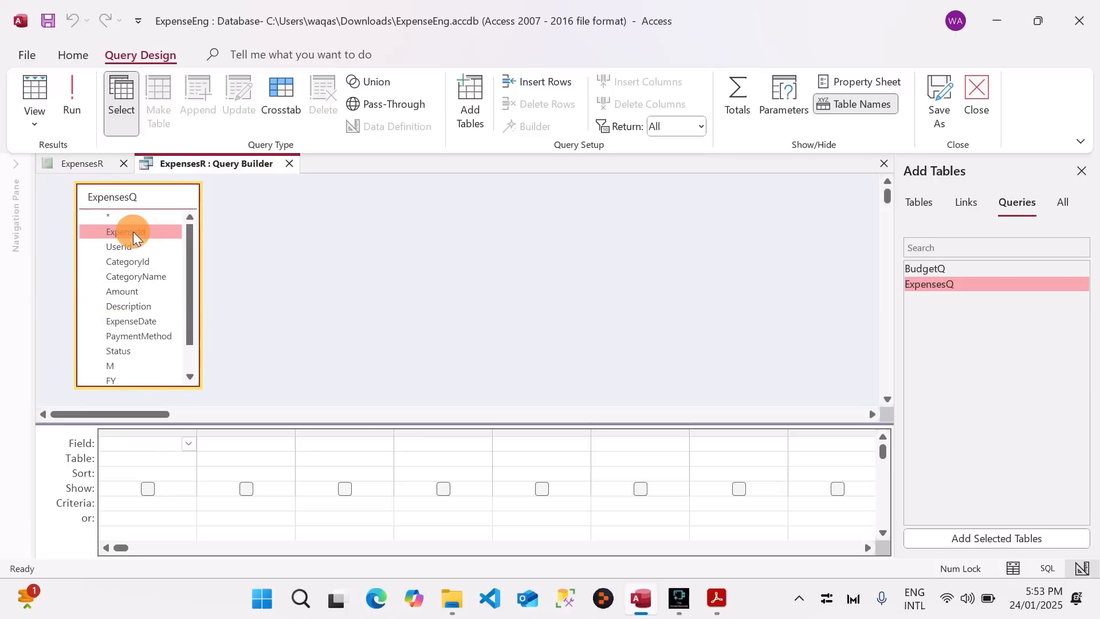
Add the ExpenseId, UserId, CategoryId, CategoryName, Amount, Description and ExpenseDate fields to the query grid.
{"action": "double_click", "coordinate": [129, 232]}
{"action": "left_click", "coordinate": [123, 247]}
{"action": "double_click", "coordinate": [123, 247]}
{"action": "double_click", "coordinate": [127, 262]}
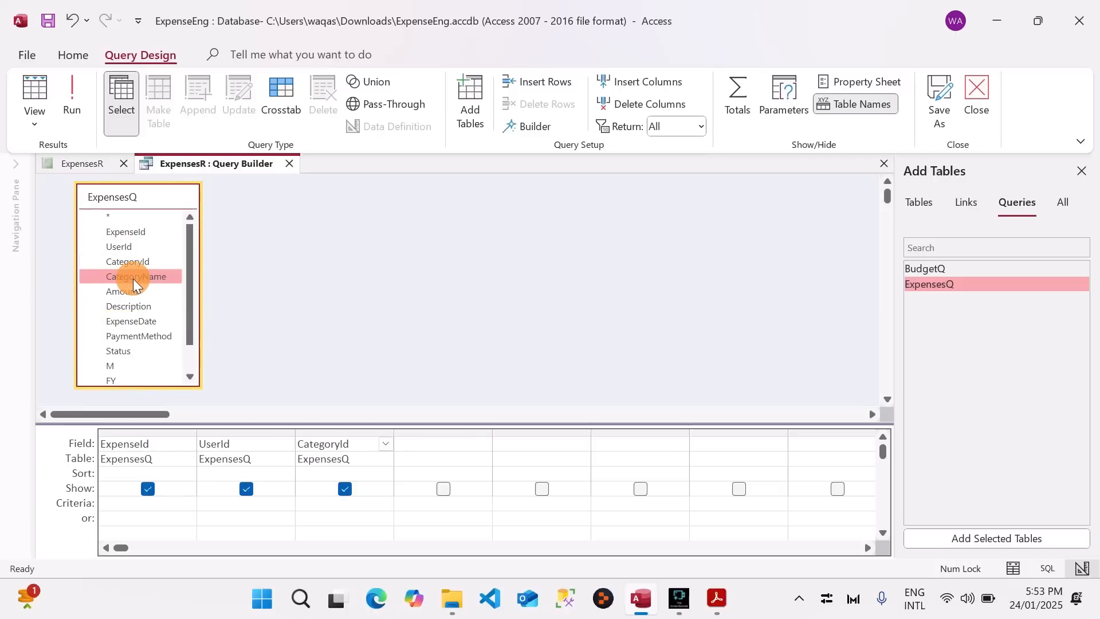
{"action": "double_click", "coordinate": [135, 277]}
{"action": "left_click", "coordinate": [129, 293]}
{"action": "double_click", "coordinate": [129, 292]}
{"action": "double_click", "coordinate": [129, 307]}
{"action": "double_click", "coordinate": [134, 322]}
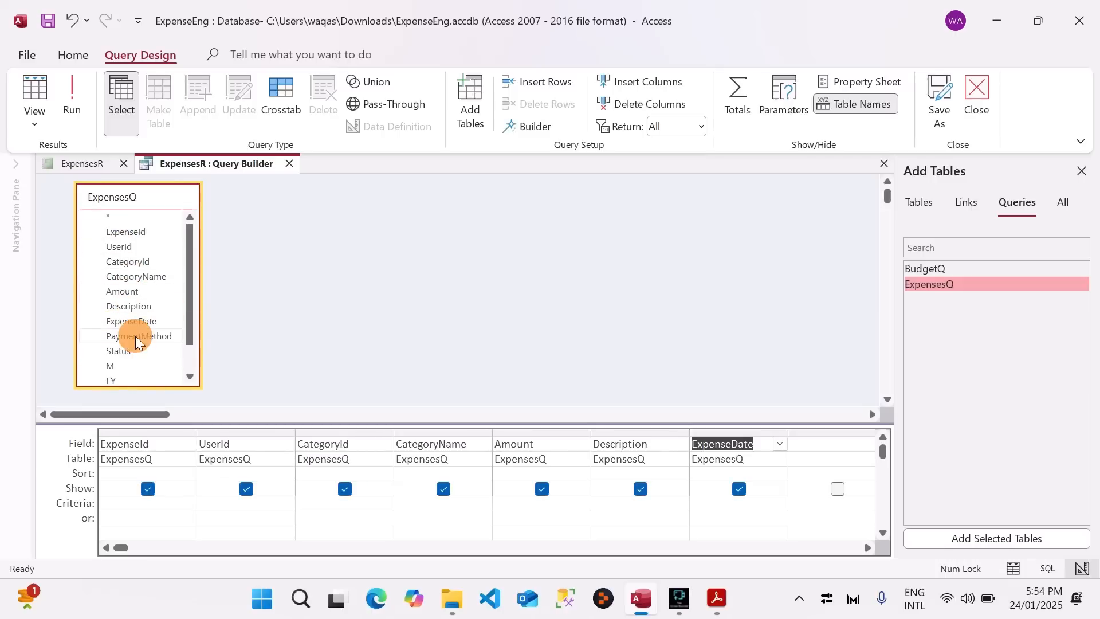
Add the PaymentMethod, Status, M, FY, Username and Email fields from ExpensesQ to the query grid.
{"action": "double_click", "coordinate": [136, 336]}
{"action": "double_click", "coordinate": [118, 353]}
{"action": "double_click", "coordinate": [111, 366]}
{"action": "double_click", "coordinate": [113, 380]}
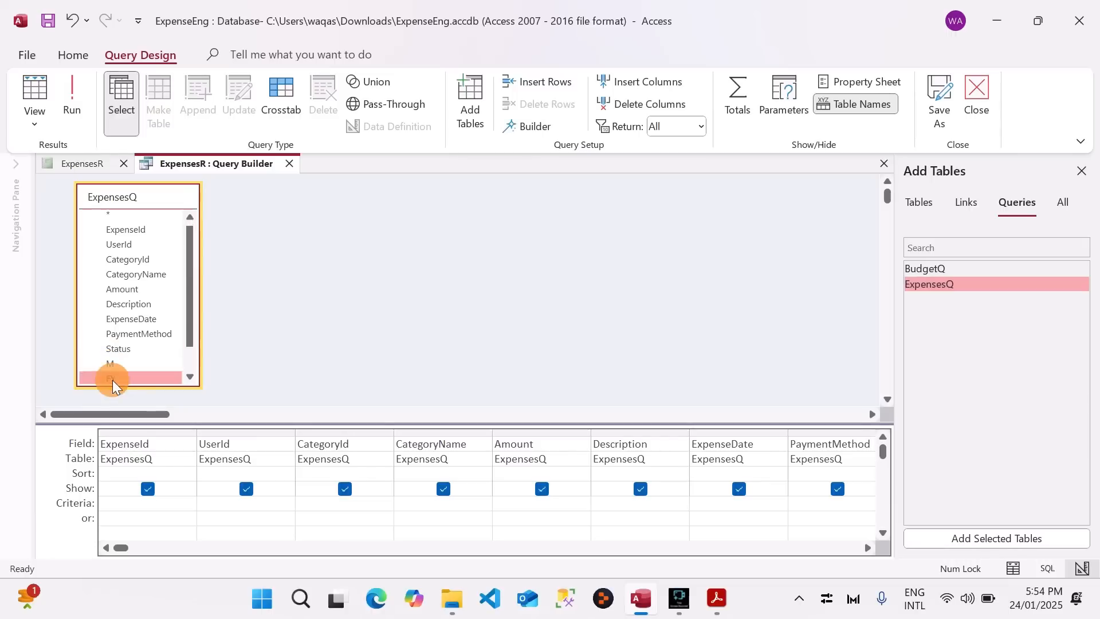
{"action": "scroll", "coordinate": [205, 367], "scroll_direction": "down", "scroll_amount": 3}
{"action": "scroll", "coordinate": [204, 366], "scroll_direction": "up", "scroll_amount": 2}
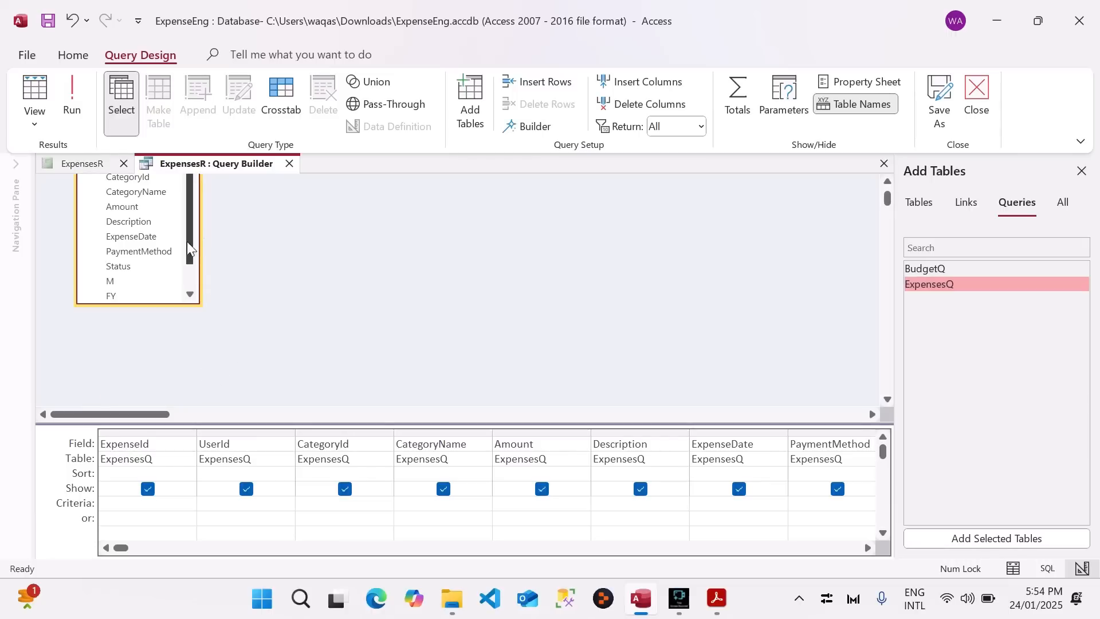
{"action": "left_click_drag", "start_coordinate": [188, 244], "coordinate": [190, 268]}
{"action": "double_click", "coordinate": [124, 279]}
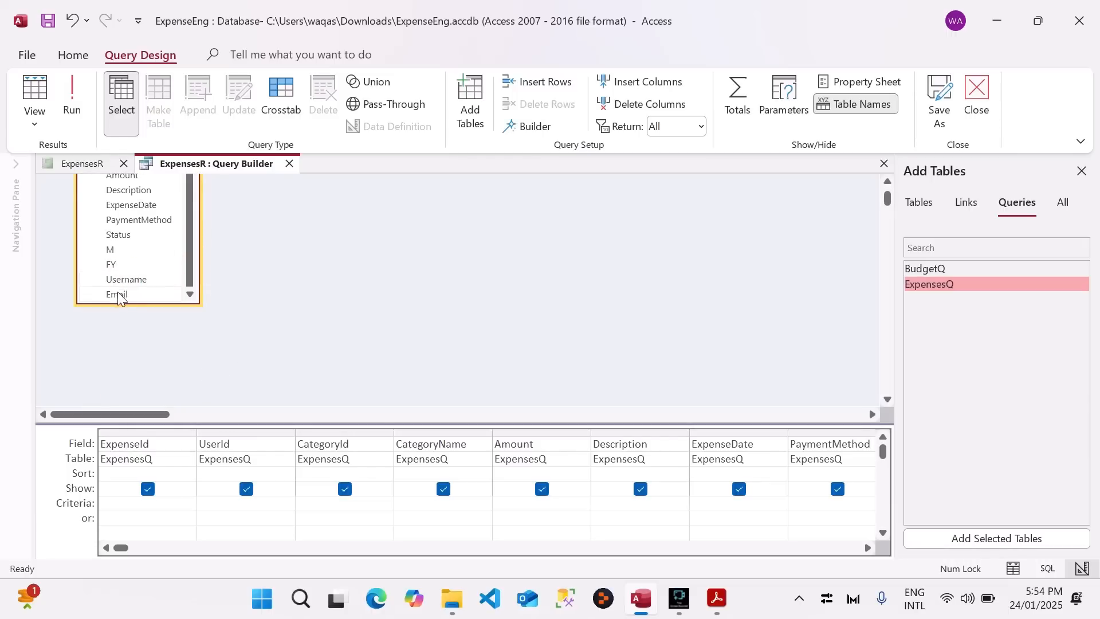
{"action": "double_click", "coordinate": [118, 295]}
Run the query to check its records, return it to Design View and close the query builder, keeping the query as Record Source.
{"action": "left_click", "coordinate": [72, 98]}
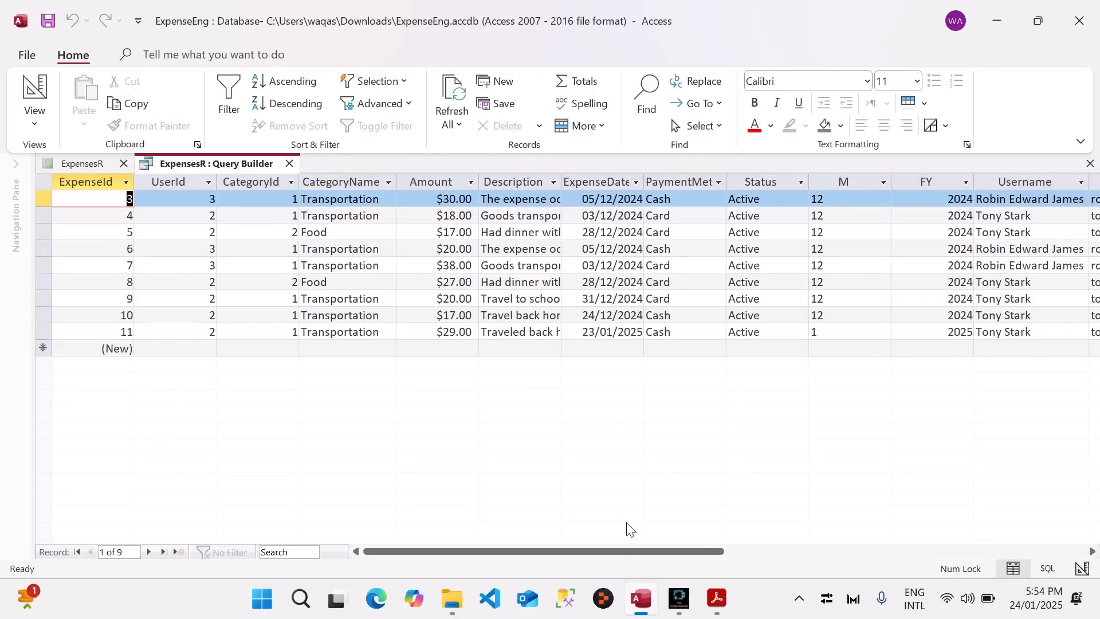
{"action": "right_click", "coordinate": [242, 166]}
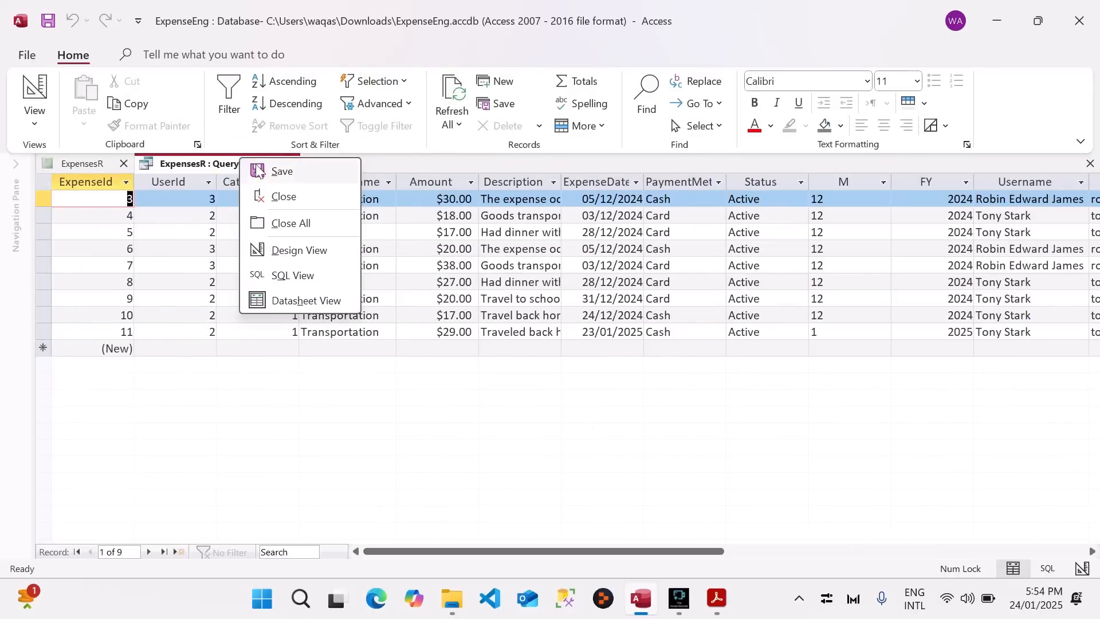
{"action": "left_click", "coordinate": [269, 248]}
{"action": "left_click", "coordinate": [291, 164]}
Display the ExpensesR report in Report View to check its window caption and expense records.
{"action": "scroll", "coordinate": [705, 346], "scroll_direction": "down", "scroll_amount": 4}
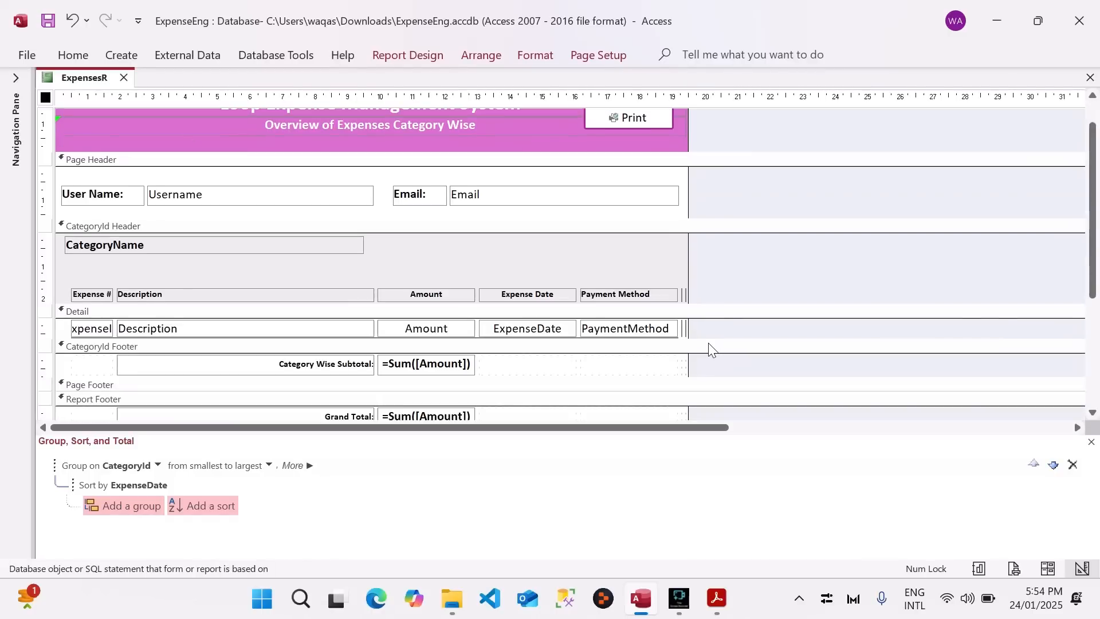
{"action": "scroll", "coordinate": [702, 345], "scroll_direction": "up", "scroll_amount": 4}
{"action": "right_click", "coordinate": [80, 84]}
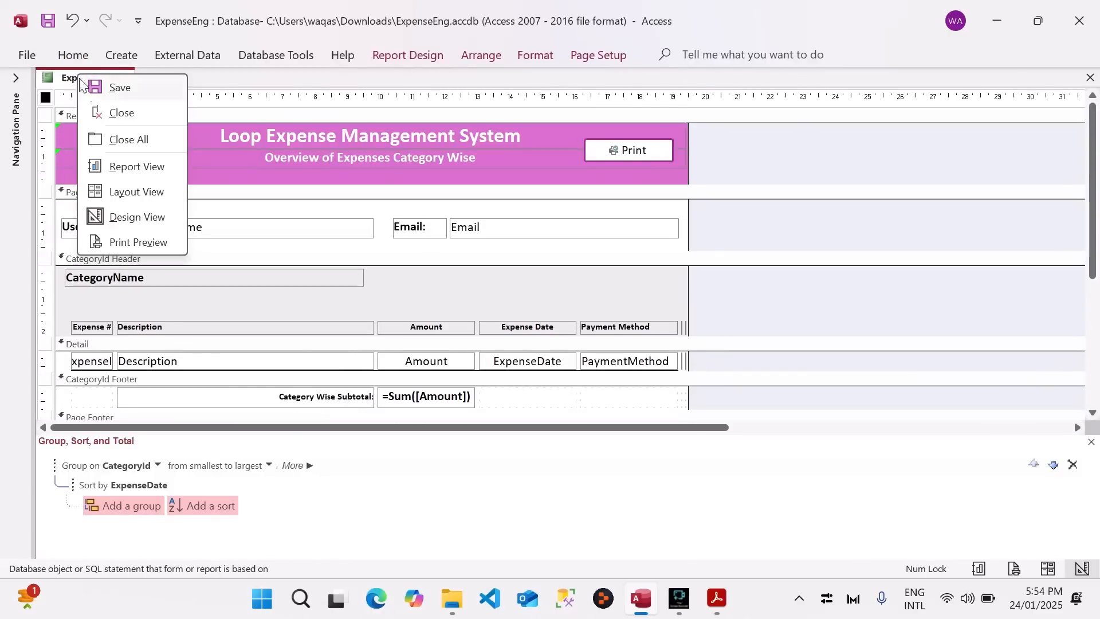
{"action": "left_click", "coordinate": [136, 167]}
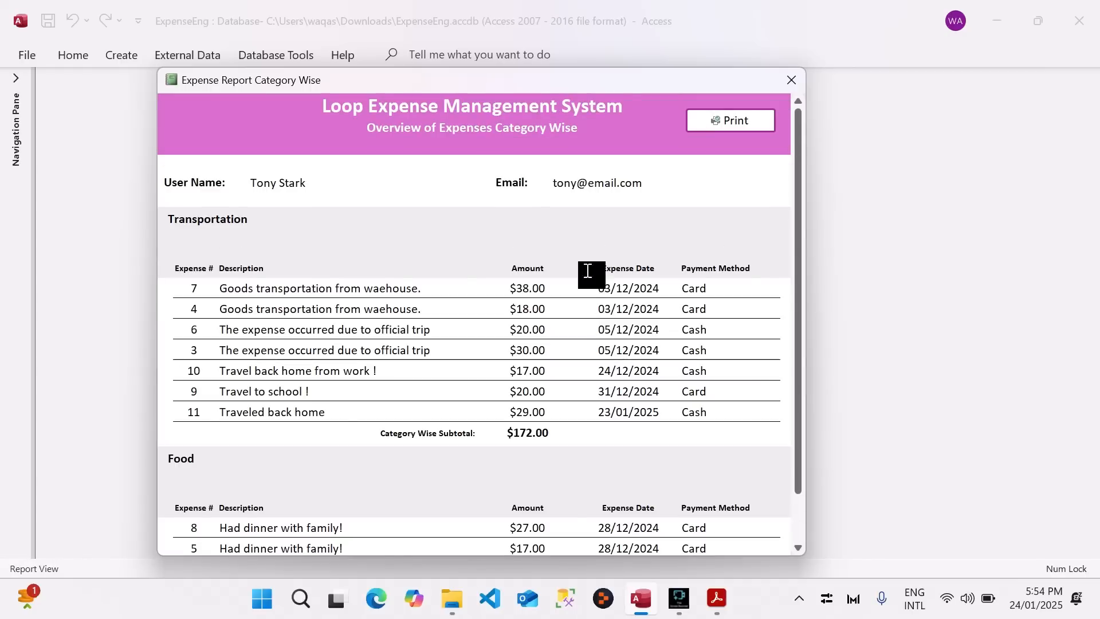
Return the report to Design View, show its Property Sheet and widen the value column beside Record Source.
{"action": "right_click", "coordinate": [263, 135]}
{"action": "left_click", "coordinate": [302, 190]}
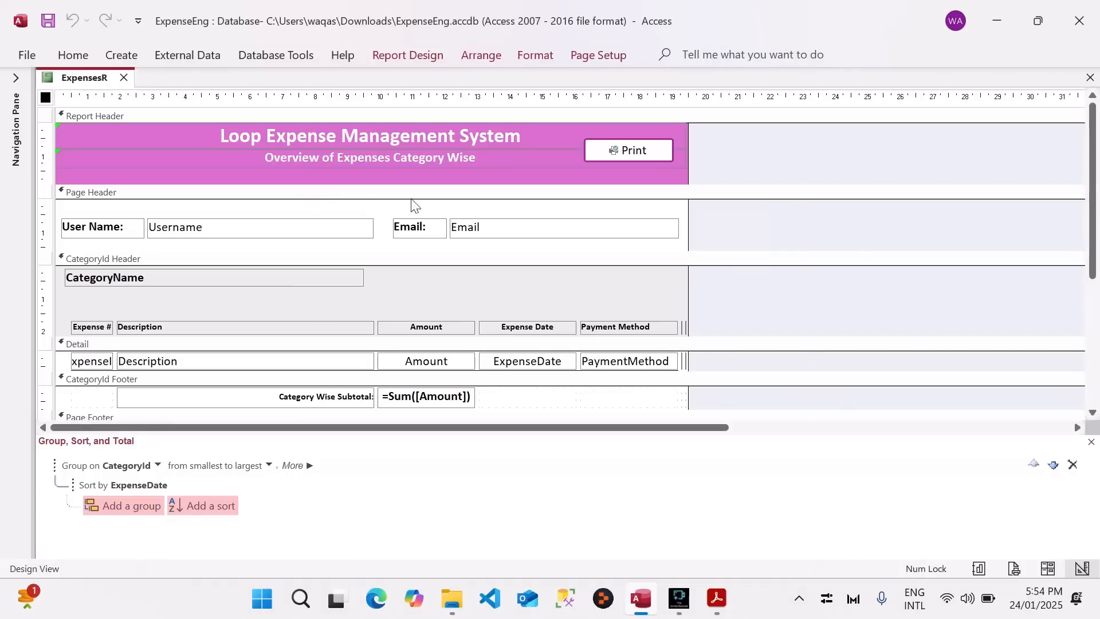
{"action": "left_click", "coordinate": [421, 56]}
{"action": "left_click", "coordinate": [923, 112]}
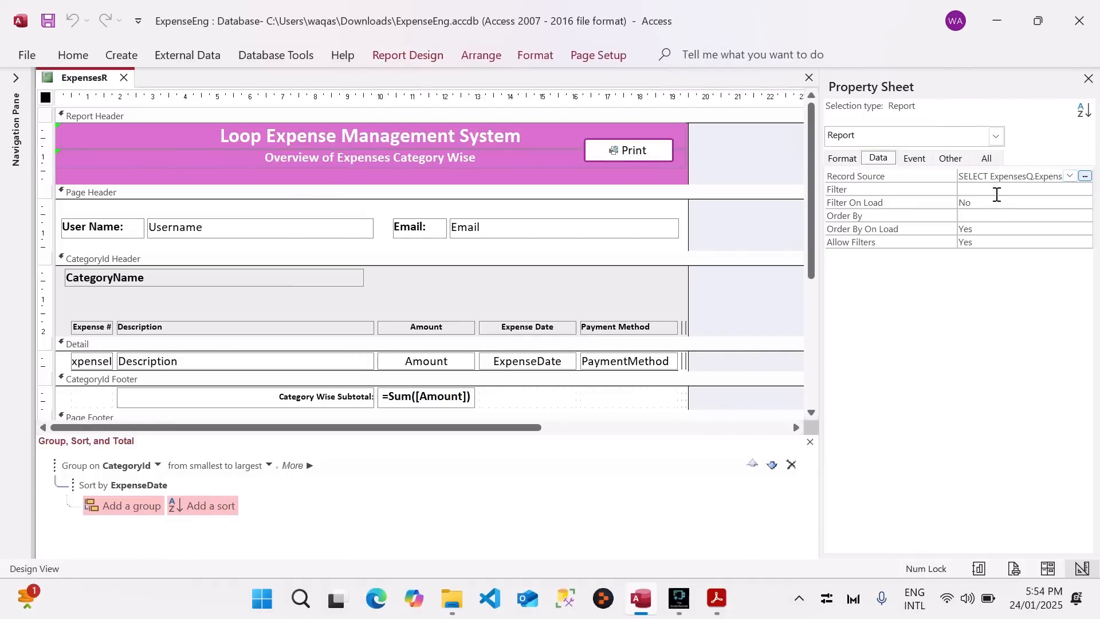
{"action": "left_click_drag", "start_coordinate": [957, 192], "coordinate": [930, 198]}
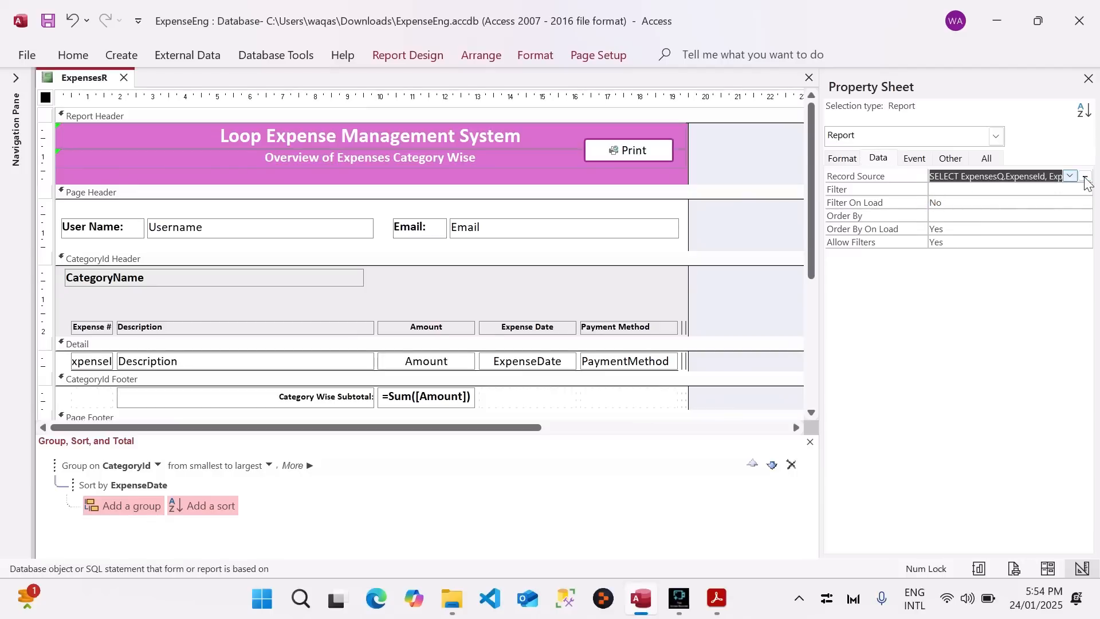
Enter ? as the criterion for the FY field in the report's Record Source query and close the query builder.
{"action": "left_click", "coordinate": [1085, 176]}
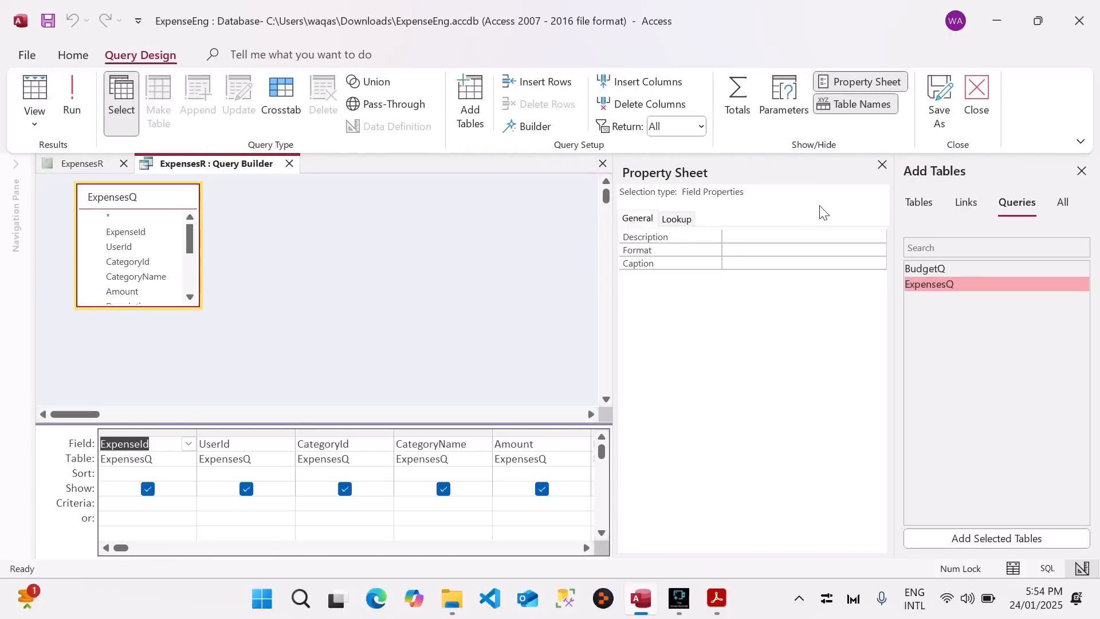
{"action": "left_click", "coordinate": [883, 167]}
{"action": "left_click_drag", "start_coordinate": [515, 423], "coordinate": [501, 369]}
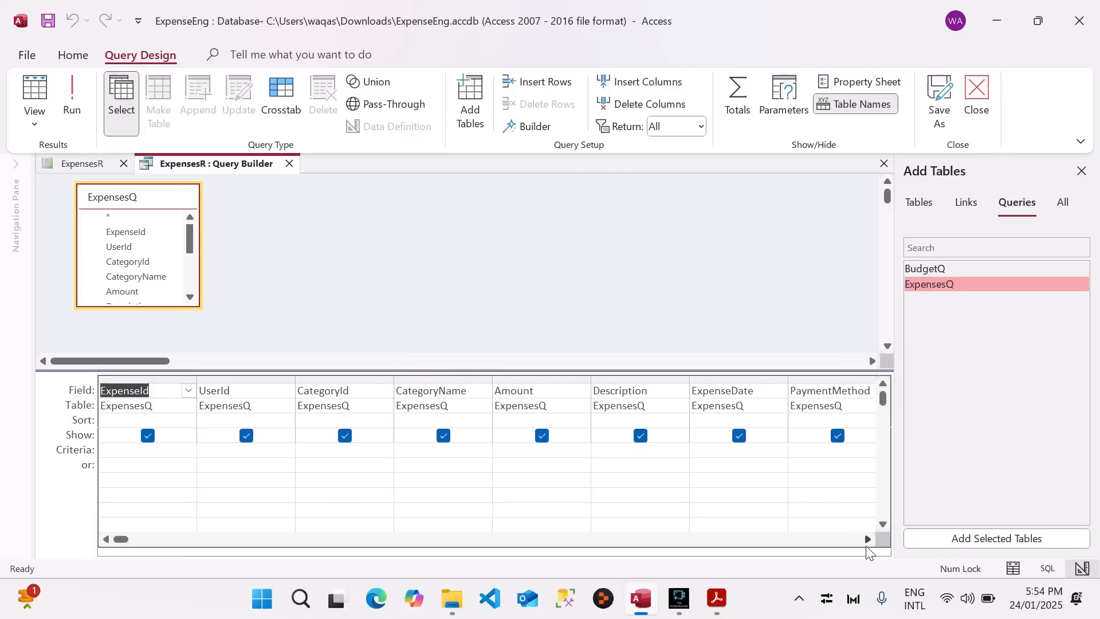
{"action": "left_click", "coordinate": [866, 540]}
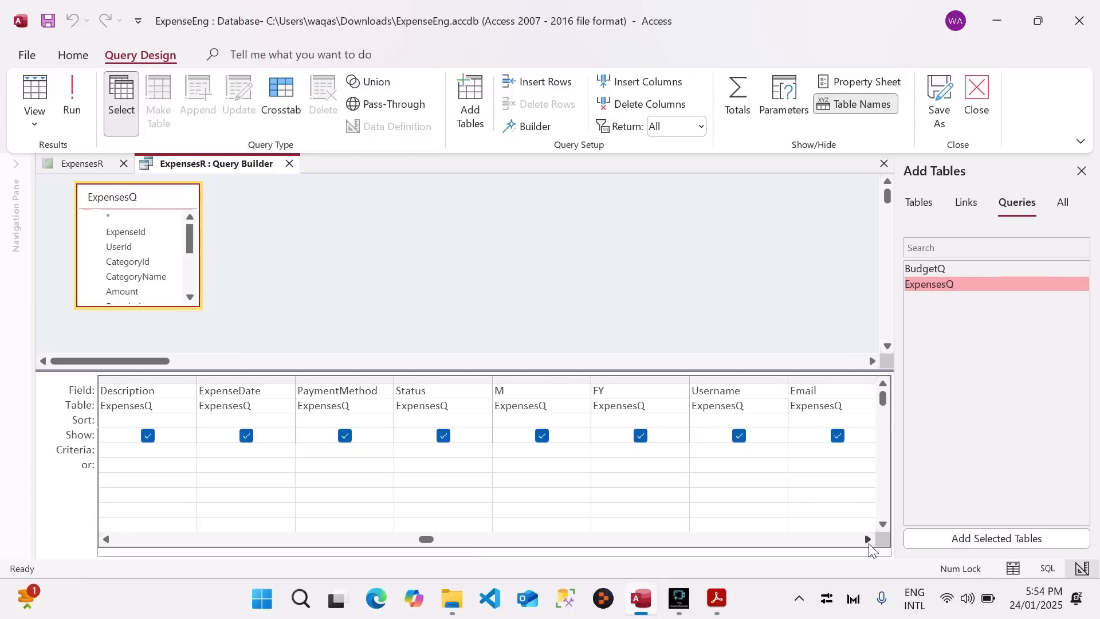
{"action": "left_click", "coordinate": [633, 453]}
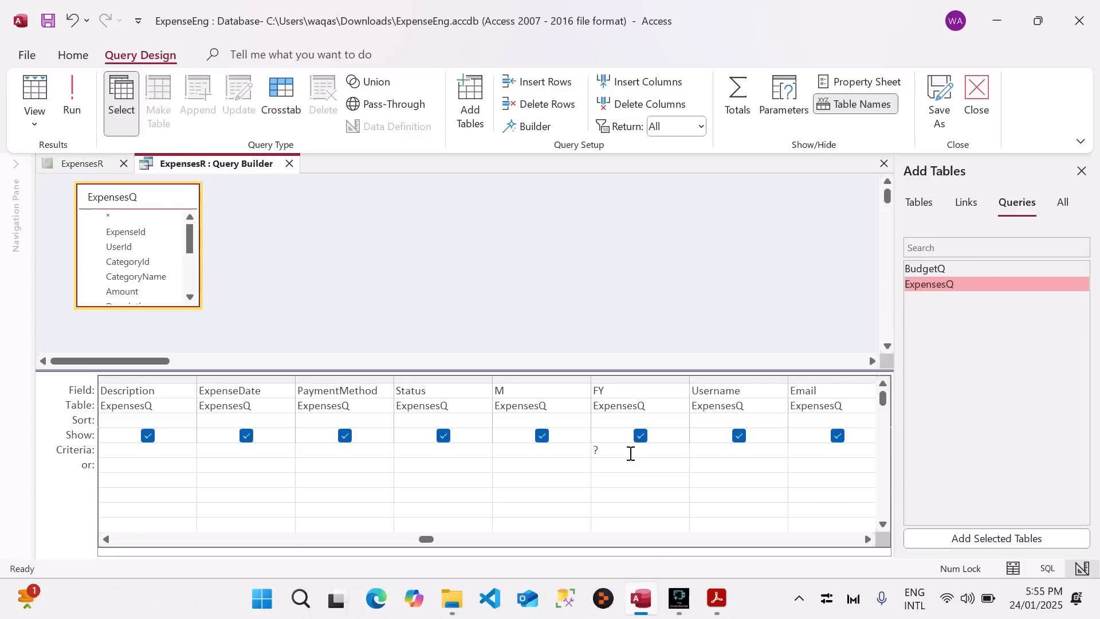
{"action": "key", "text": "Tab"}
{"action": "left_click", "coordinate": [289, 164]}
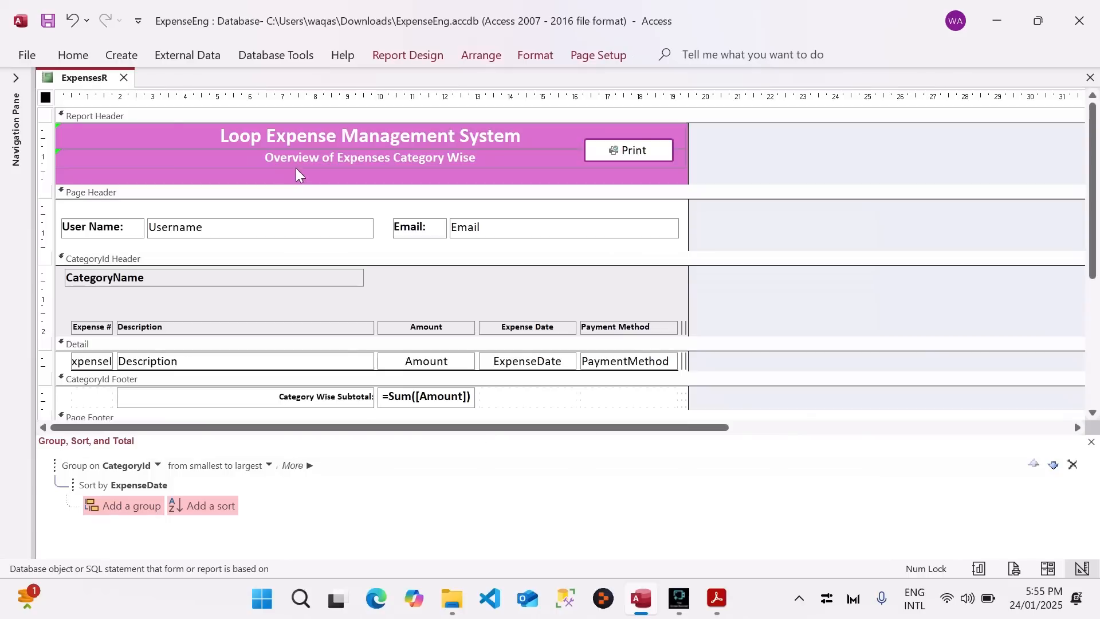
Close the Group, Sort, and Total pane below the report design.
{"action": "right_click", "coordinate": [80, 86]}
{"action": "key", "text": "Escape"}
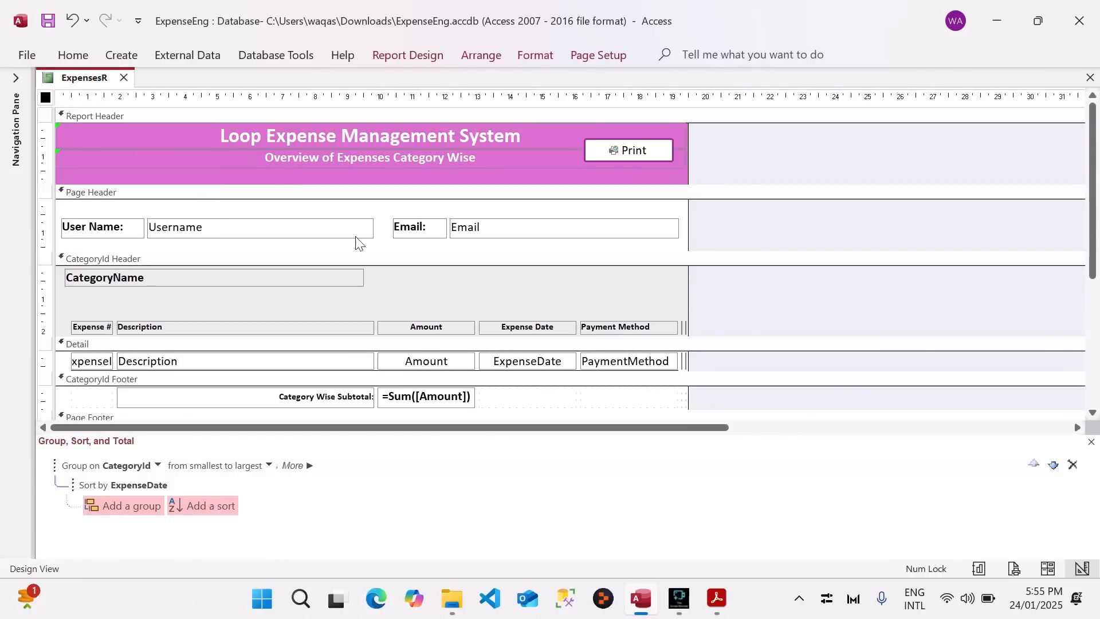
{"action": "left_click", "coordinate": [1091, 442]}
Run the report in Report View with parameter value 2024, look through its expense dates, and return to Design View.
{"action": "right_click", "coordinate": [81, 76]}
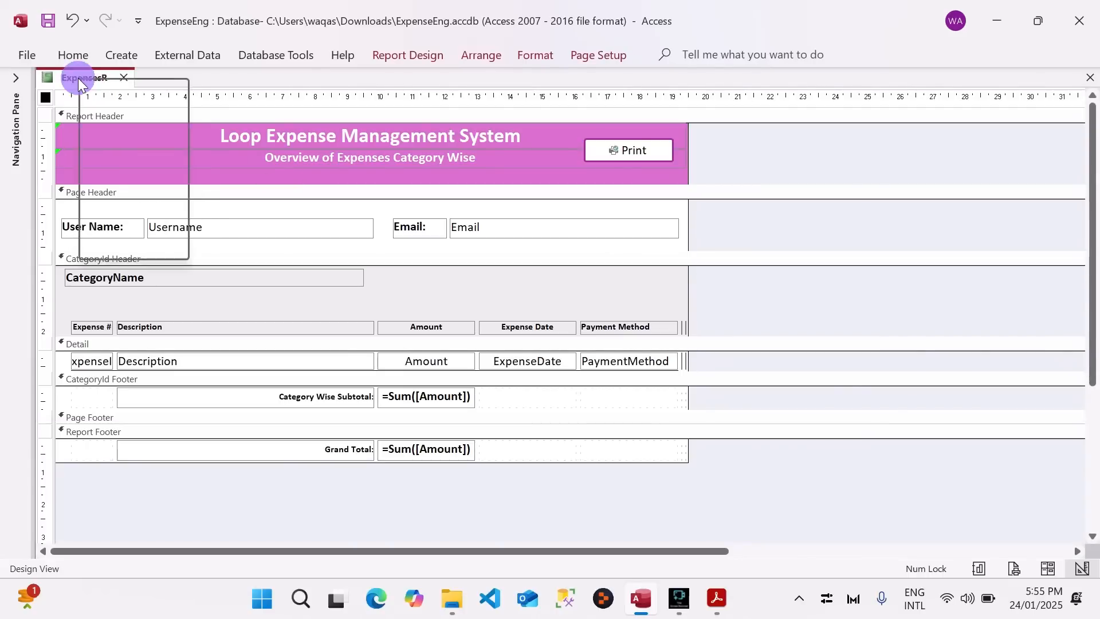
{"action": "left_click", "coordinate": [136, 169]}
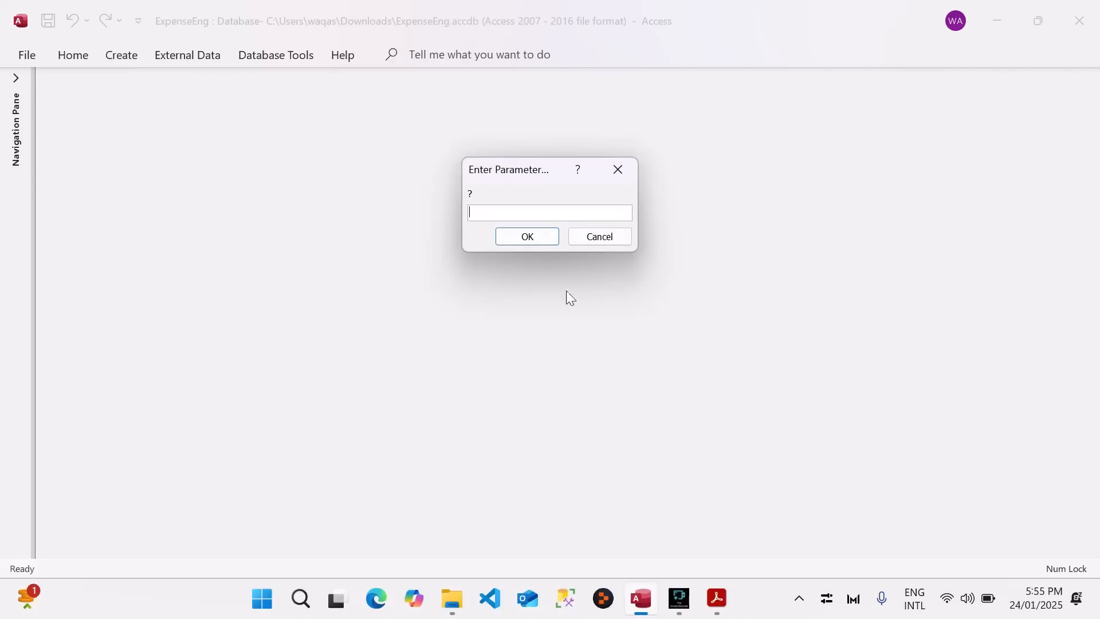
{"action": "left_click_drag", "start_coordinate": [488, 174], "coordinate": [477, 241]}
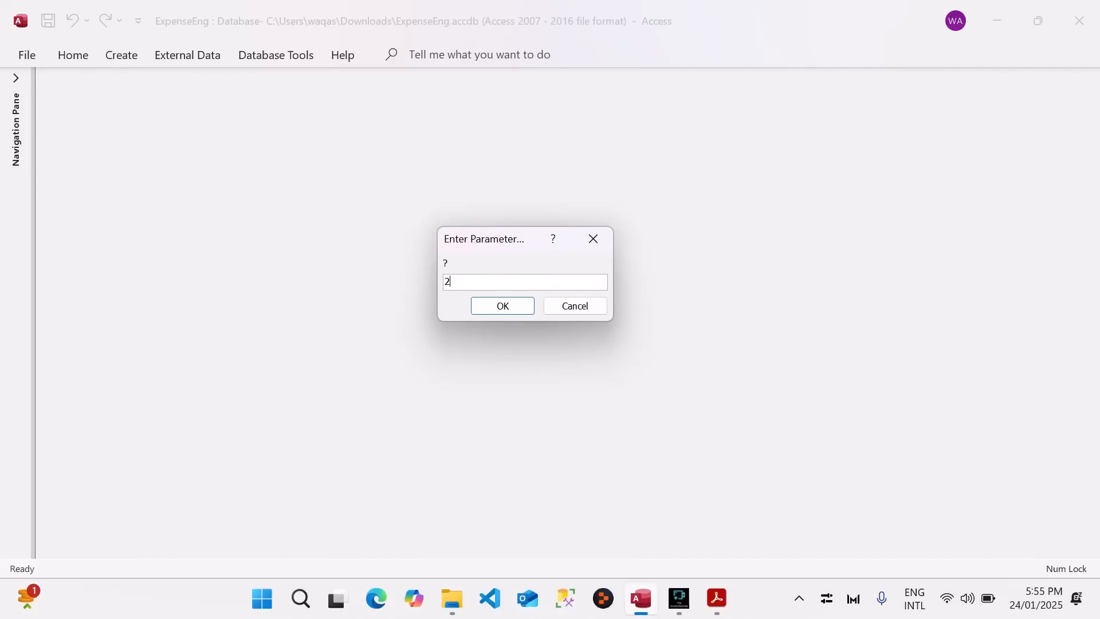
{"action": "key", "text": "Return"}
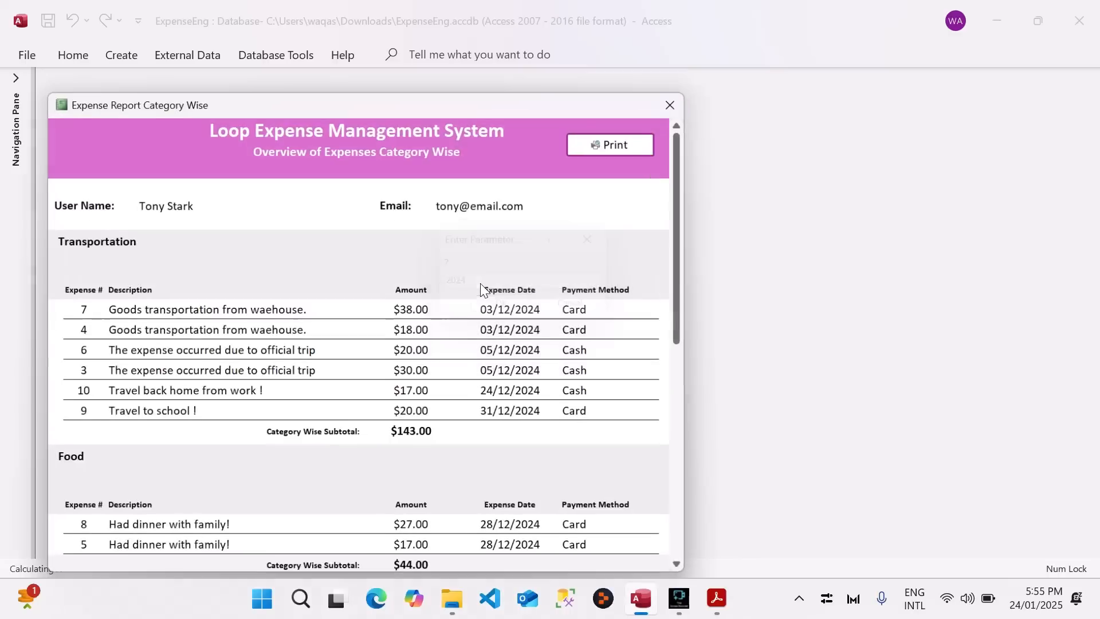
{"action": "left_click_drag", "start_coordinate": [453, 98], "coordinate": [549, 80]}
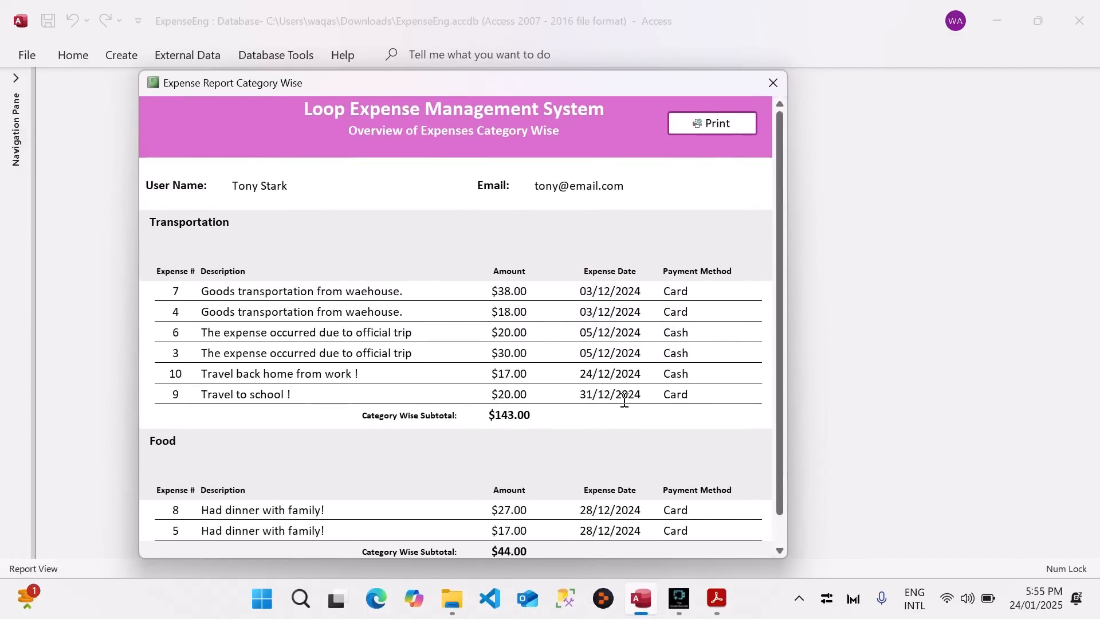
{"action": "scroll", "coordinate": [634, 405], "scroll_direction": "down", "scroll_amount": 1}
{"action": "scroll", "coordinate": [630, 487], "scroll_direction": "up", "scroll_amount": 1}
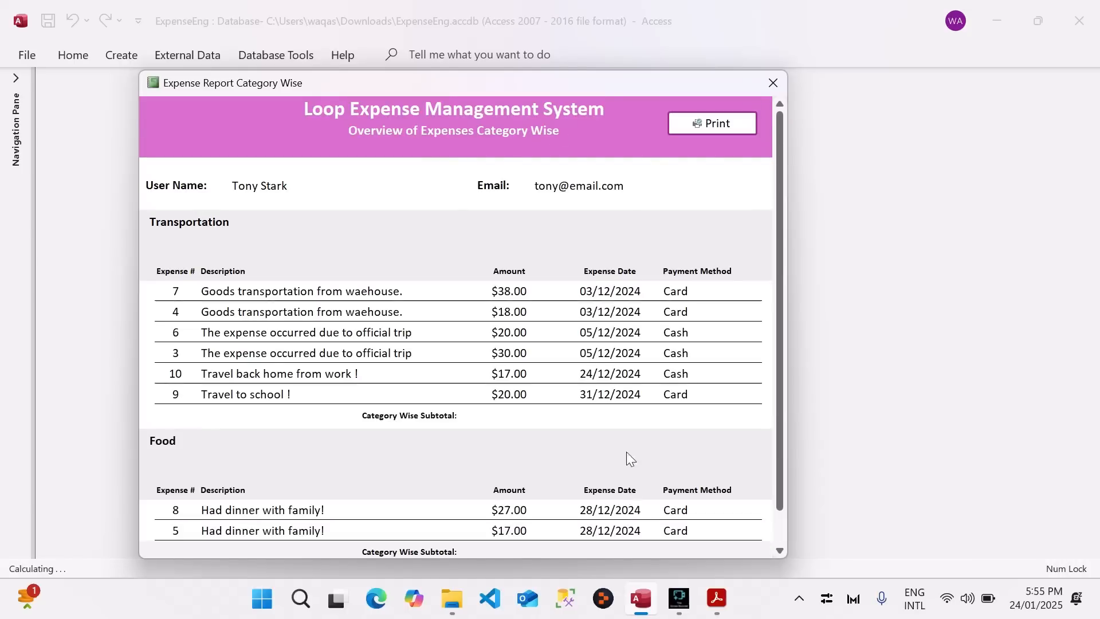
{"action": "right_click", "coordinate": [569, 91]}
{"action": "left_click", "coordinate": [625, 202]}
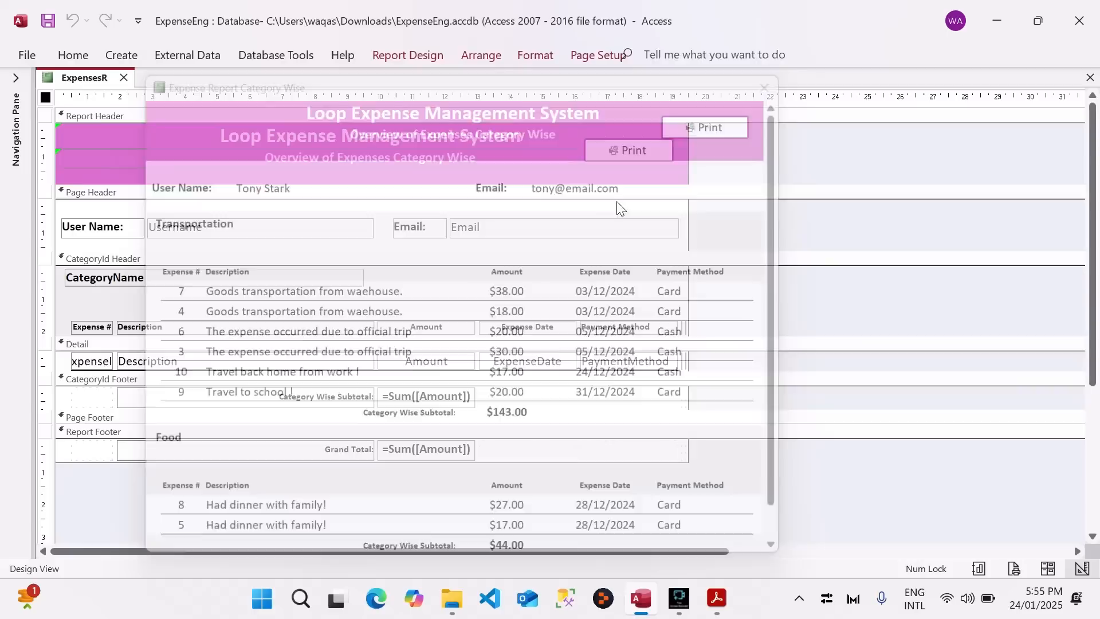
Run the report in Report View with parameter value 2025, check its expenses and totals, and return to Design View.
{"action": "right_click", "coordinate": [88, 81]}
{"action": "left_click", "coordinate": [138, 175]}
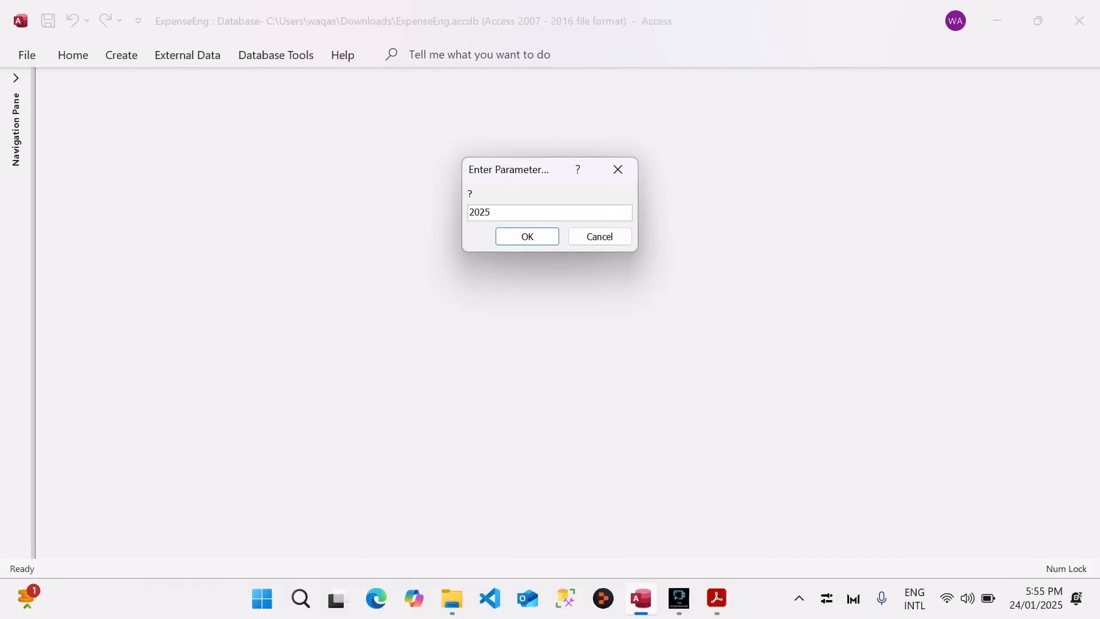
{"action": "key", "text": "Return"}
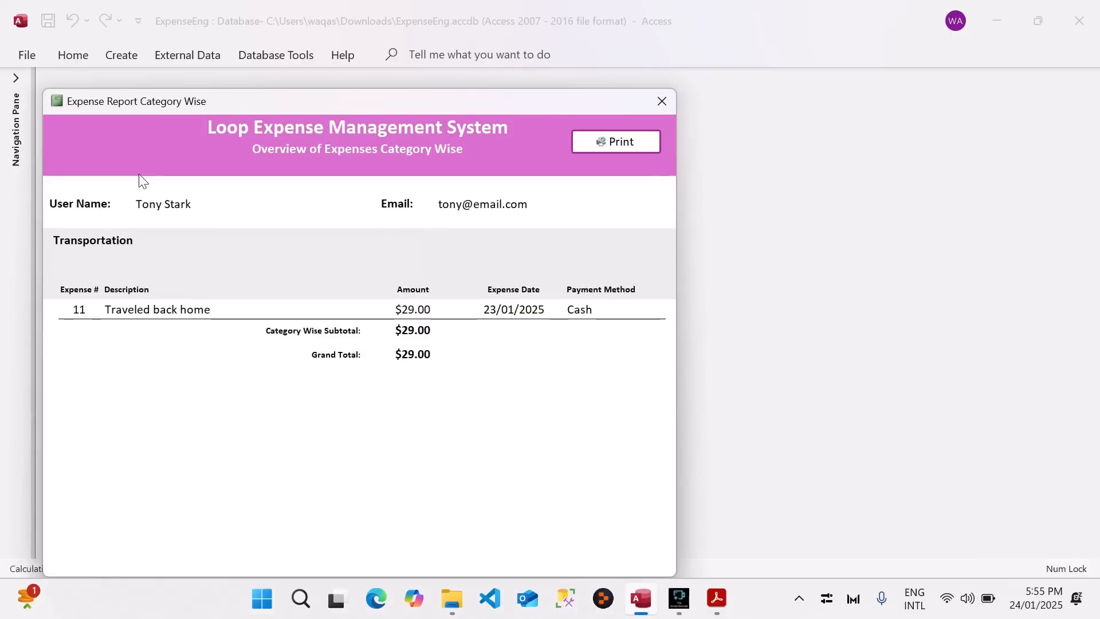
{"action": "left_click_drag", "start_coordinate": [390, 85], "coordinate": [415, 87]}
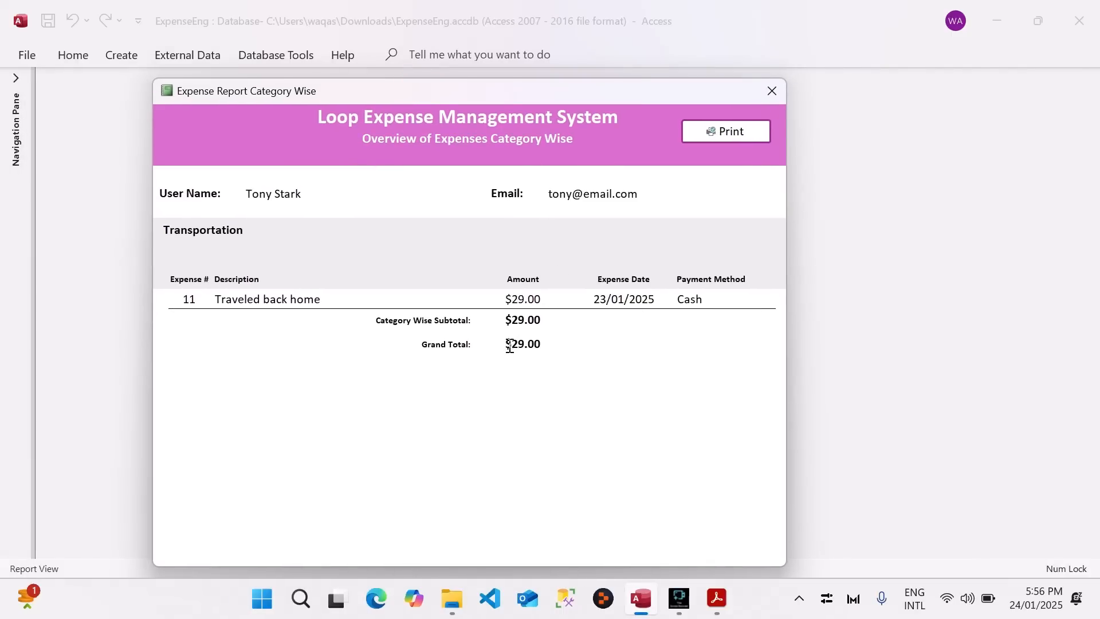
{"action": "right_click", "coordinate": [498, 96]}
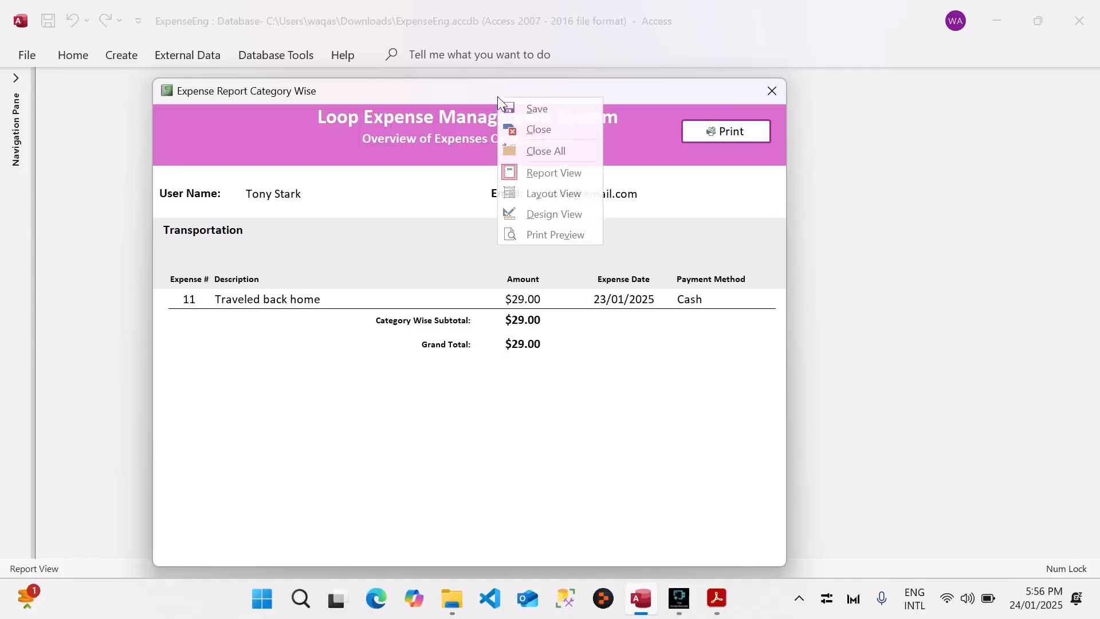
{"action": "left_click", "coordinate": [552, 214]}
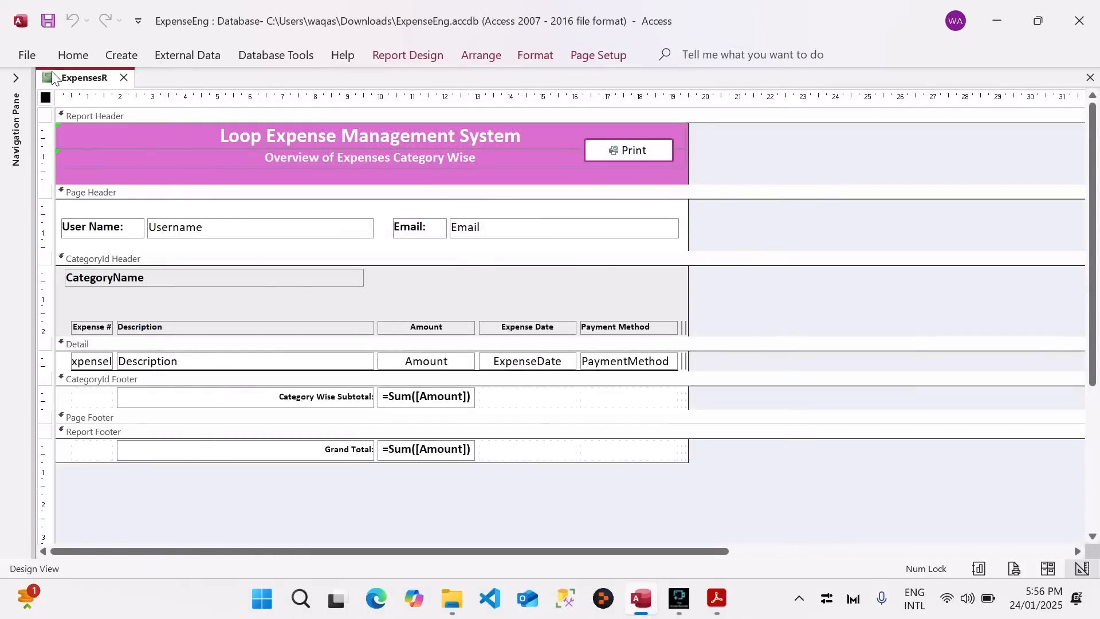
Show the report in Report View again for fiscal year 2024 and review its category groups and subtotals.
{"action": "right_click", "coordinate": [51, 71]}
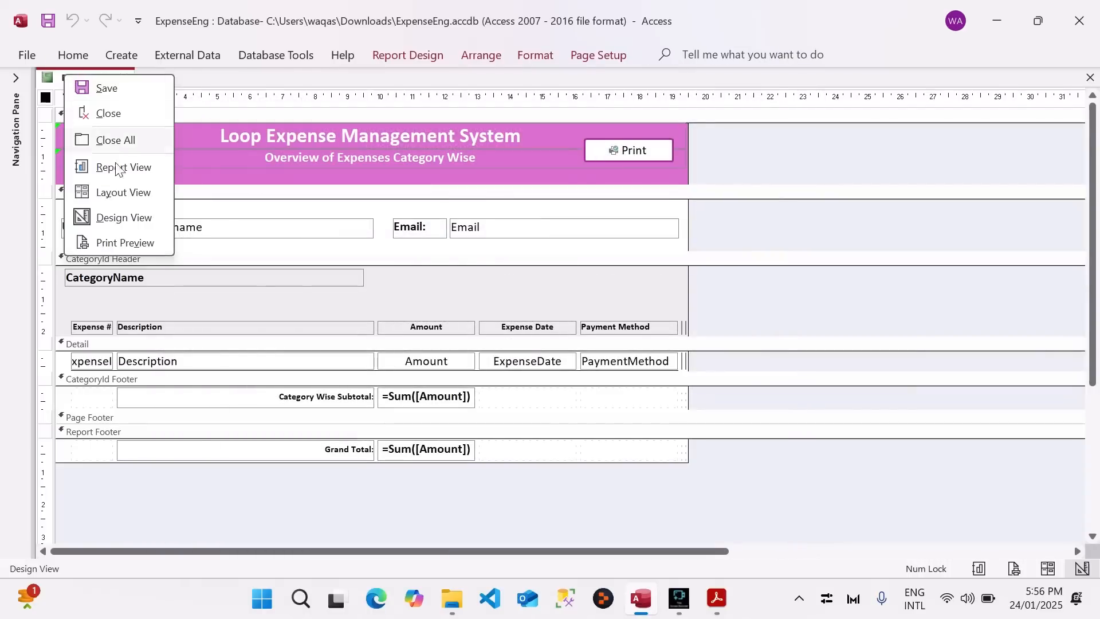
{"action": "left_click", "coordinate": [120, 166]}
{"action": "type", "text": "2024"}
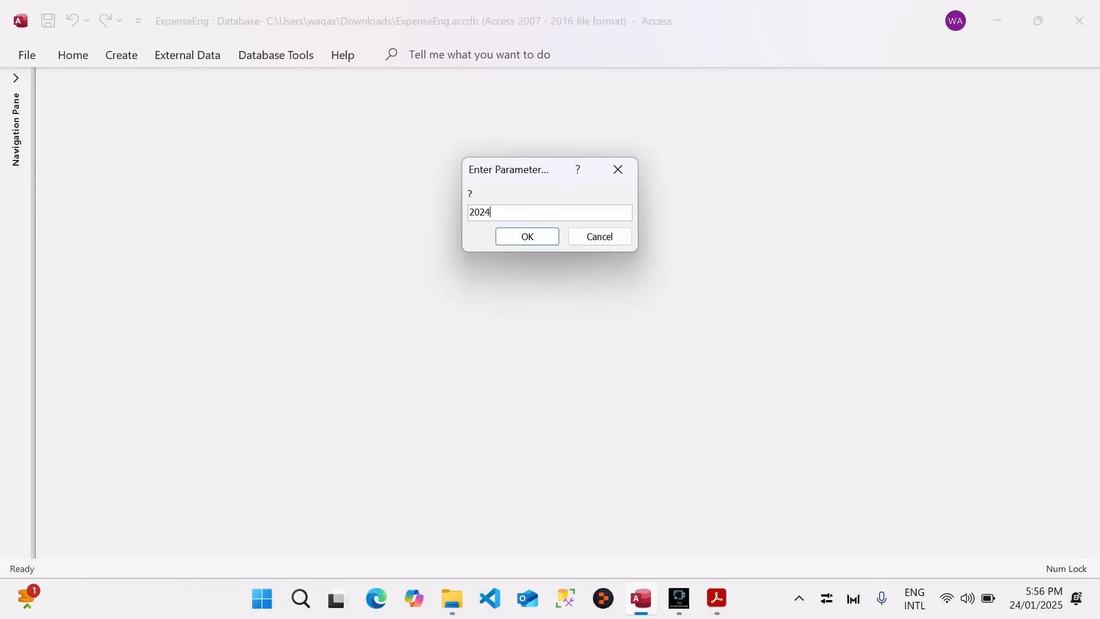
{"action": "key", "text": "Return"}
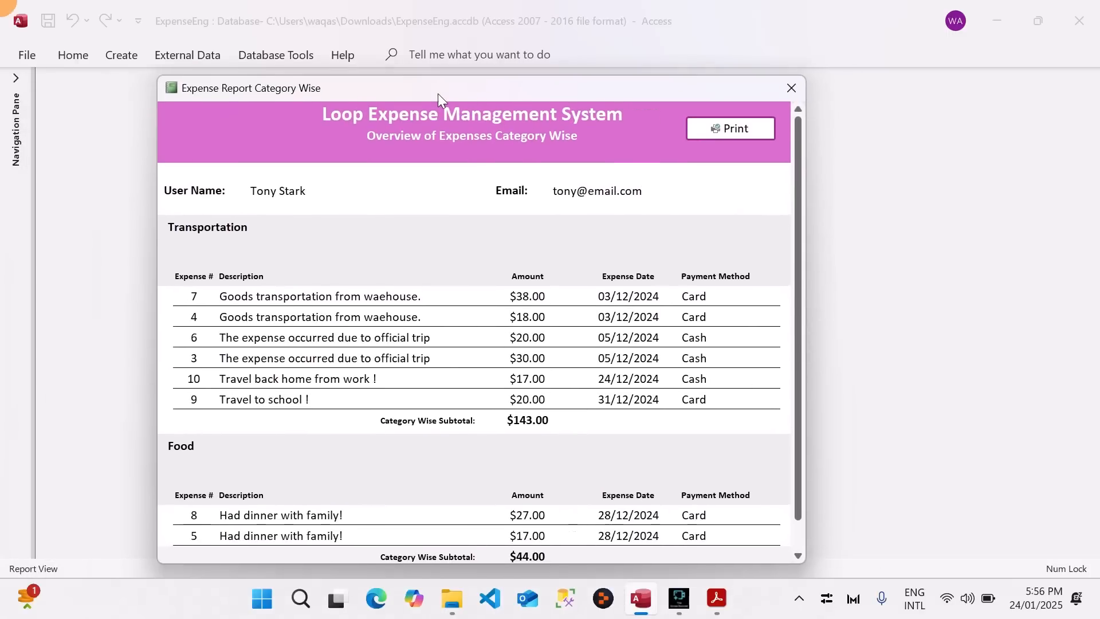
{"action": "left_click_drag", "start_coordinate": [438, 94], "coordinate": [447, 92]}
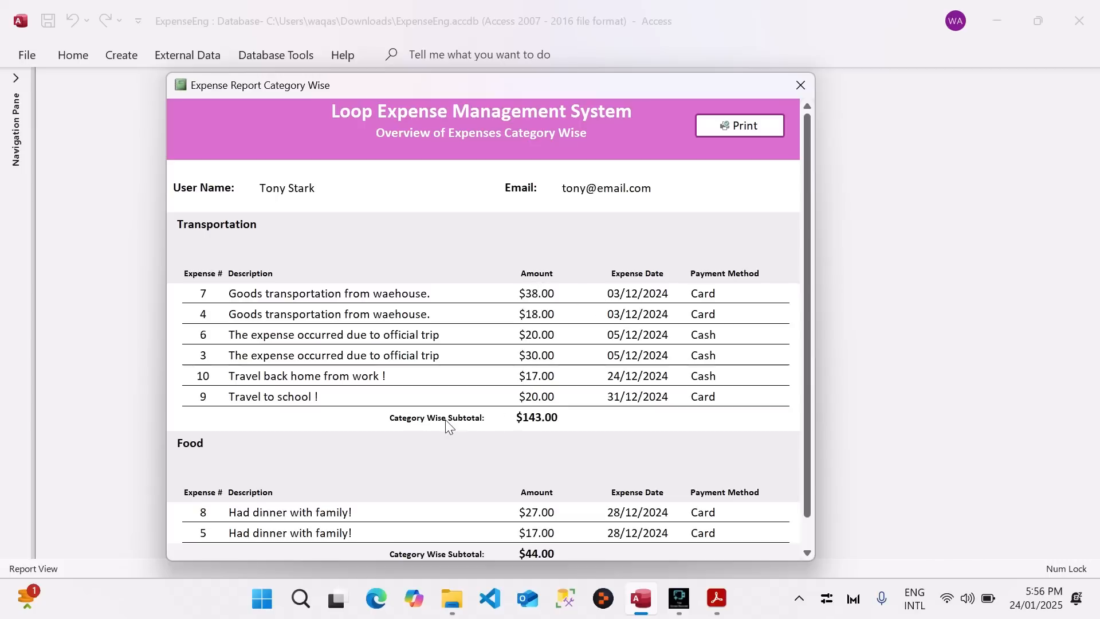
{"action": "scroll", "coordinate": [459, 411], "scroll_direction": "down", "scroll_amount": 2}
{"action": "scroll", "coordinate": [459, 401], "scroll_direction": "up", "scroll_amount": 2}
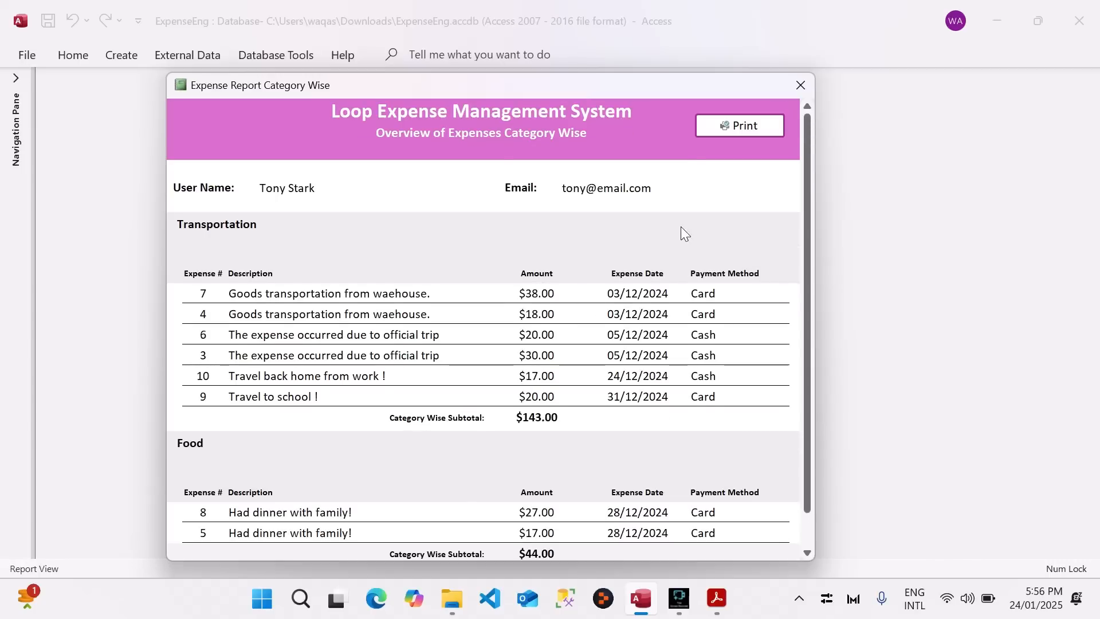